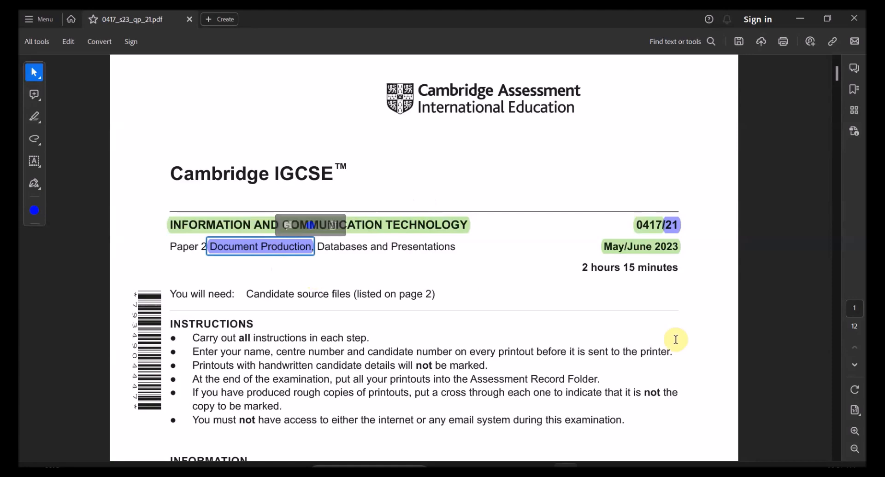
Step: Scroll to page 2 and select the eight source file names, j2321cat_codes.csv to j2321winners.csv
{"action": "scroll", "coordinate": [831, 377], "scroll_direction": "down", "scroll_amount": 10}
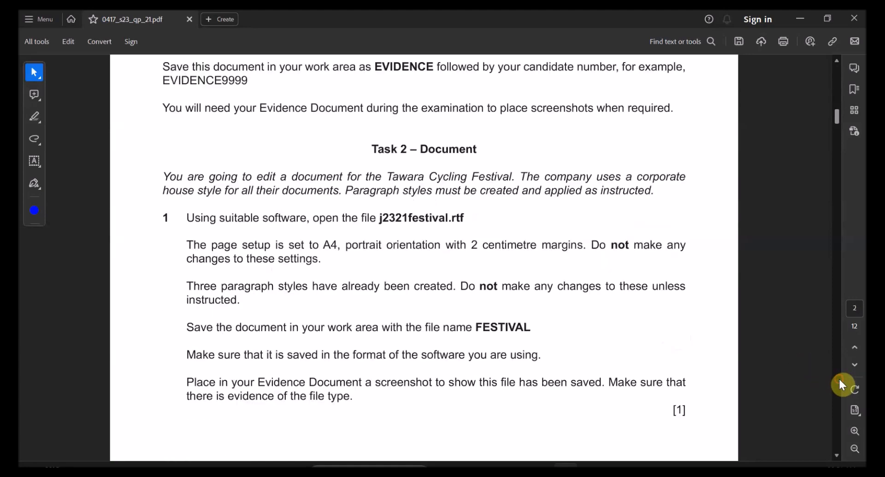
{"action": "scroll", "coordinate": [591, 286], "scroll_direction": "up", "scroll_amount": 5}
{"action": "scroll", "coordinate": [306, 250], "scroll_direction": "up", "scroll_amount": 2}
{"action": "scroll", "coordinate": [270, 242], "scroll_direction": "up", "scroll_amount": 1, "text": "ctrl"}
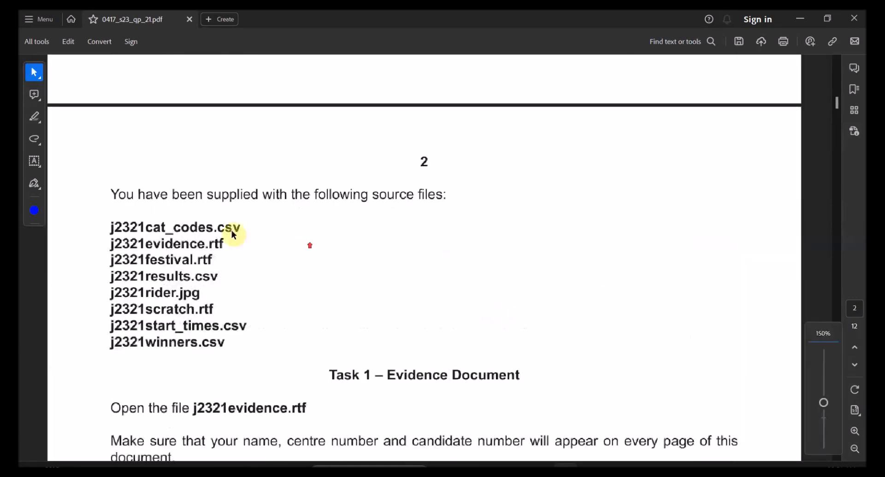
{"action": "left_click_drag", "start_coordinate": [113, 225], "coordinate": [226, 345]}
Step: Extract 0417_s23_sf_21 into the current folder, then delete the wrongly extracted folder and SRF file
{"action": "left_click", "coordinate": [516, 469]}
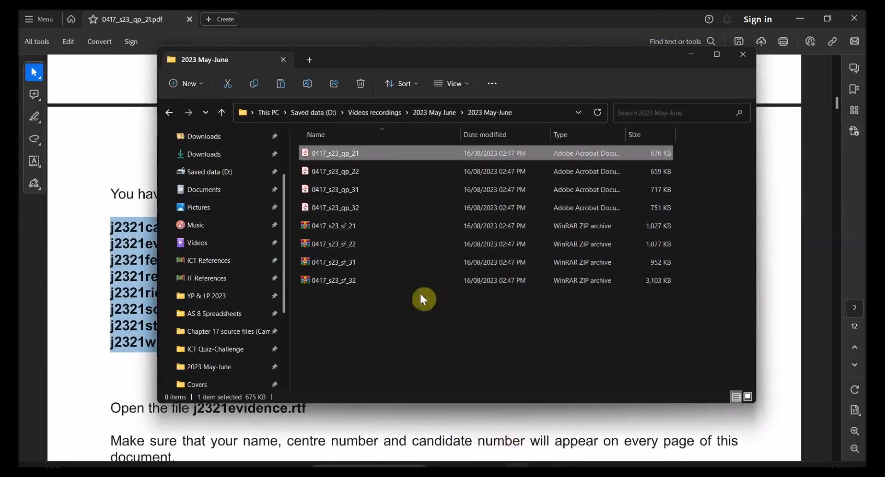
{"action": "left_click", "coordinate": [347, 230]}
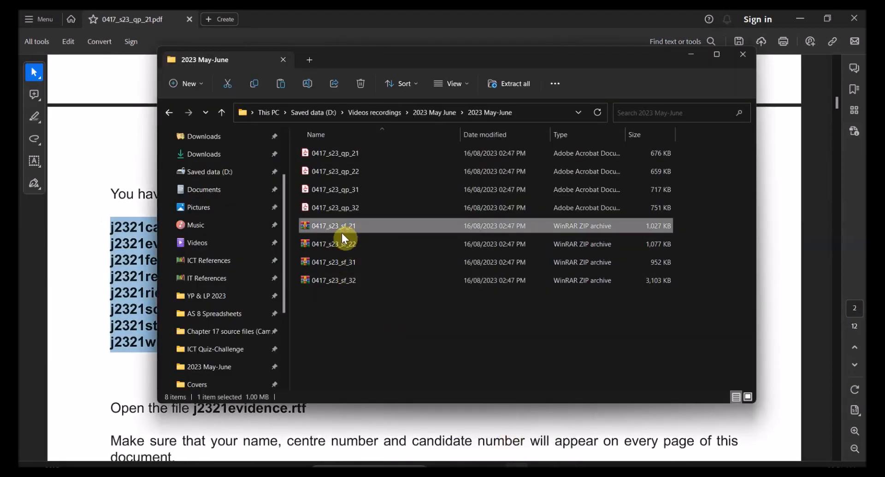
{"action": "right_click", "coordinate": [334, 228]}
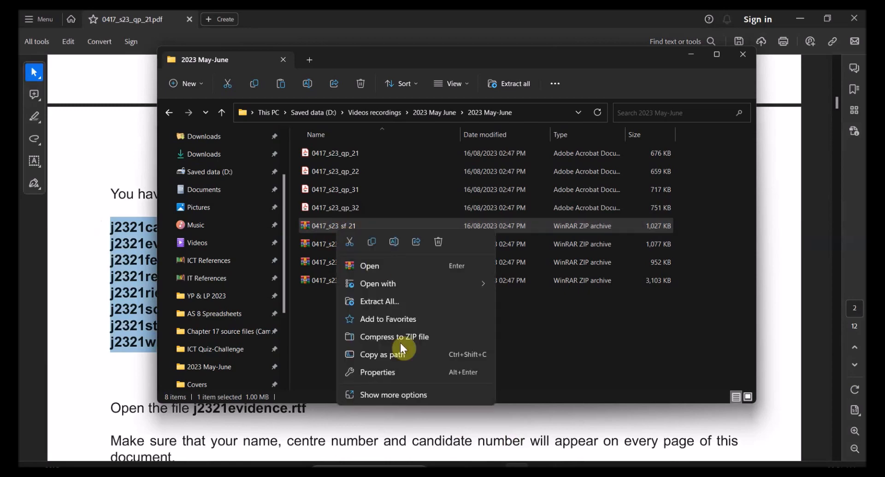
{"action": "left_click", "coordinate": [397, 395]}
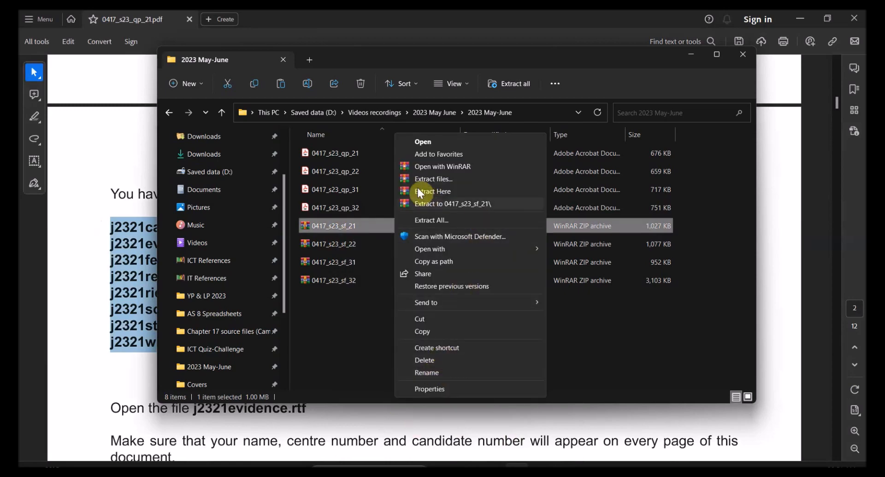
{"action": "left_click", "coordinate": [429, 193]}
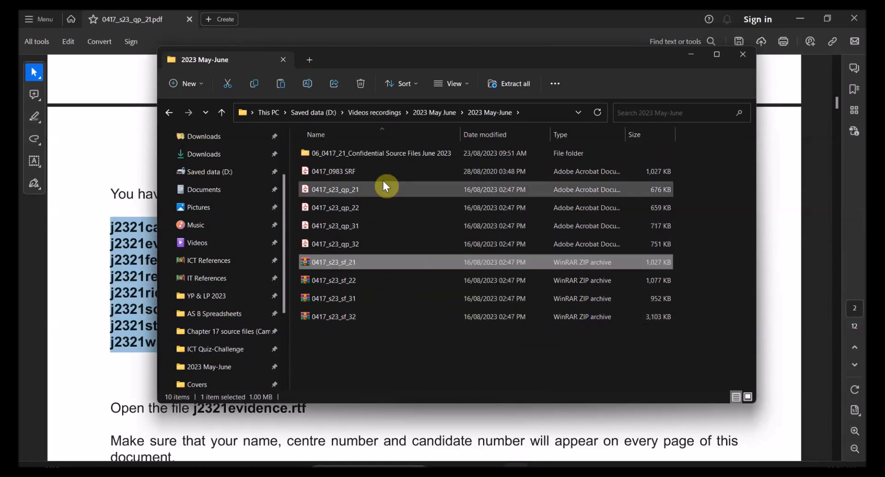
{"action": "left_click", "coordinate": [357, 154]}
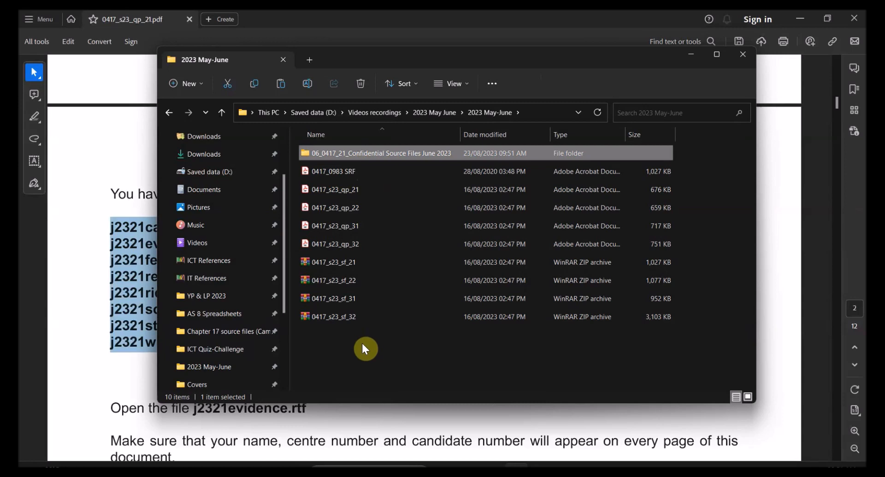
{"action": "left_click", "coordinate": [350, 176], "text": "ctrl"}
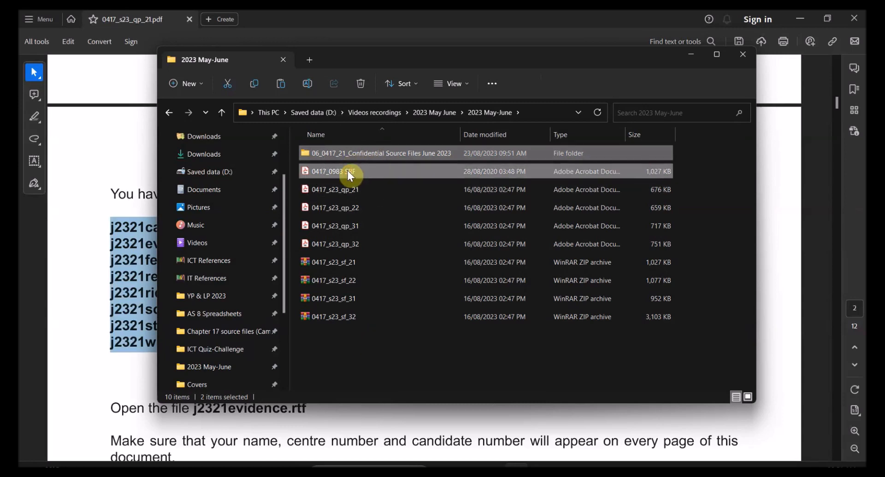
{"action": "key", "text": "Delete"}
Step: Extract the 0417_s23_sf_21 archive into its own 0417_s23_sf_21 folder
{"action": "left_click", "coordinate": [341, 226]}
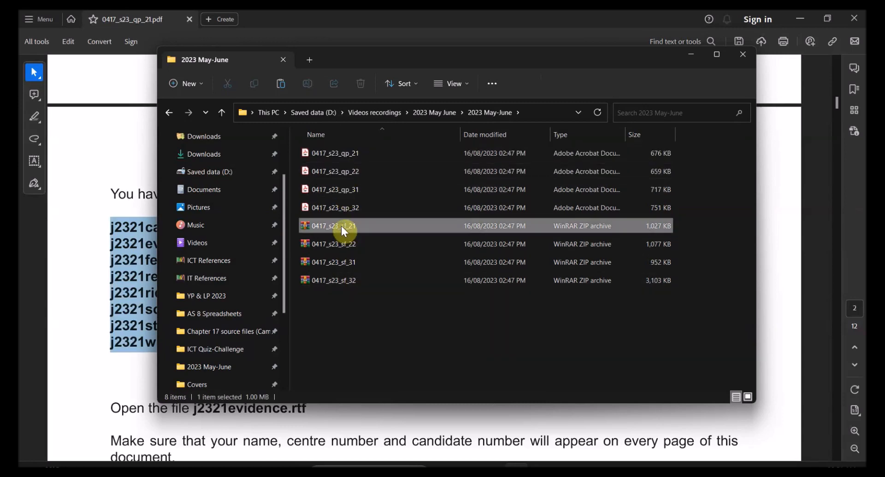
{"action": "right_click", "coordinate": [344, 228]}
{"action": "left_click", "coordinate": [399, 394]}
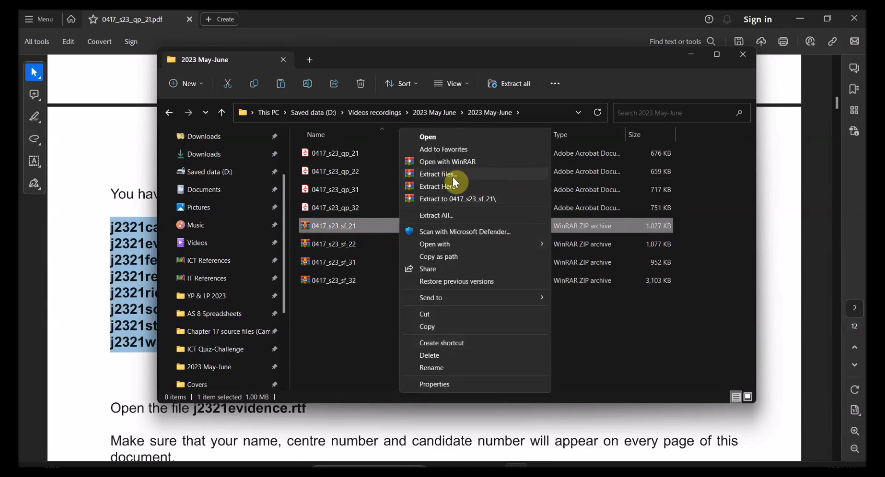
{"action": "left_click", "coordinate": [453, 200]}
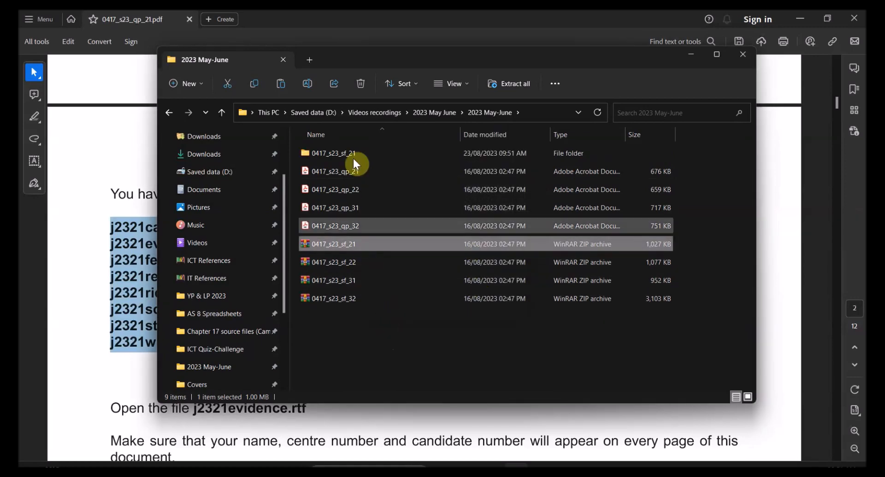
Step: Open the Confidential Source Files June 2023 folder and select all eight source files
{"action": "left_click", "coordinate": [340, 154]}
{"action": "double_click", "coordinate": [340, 155]}
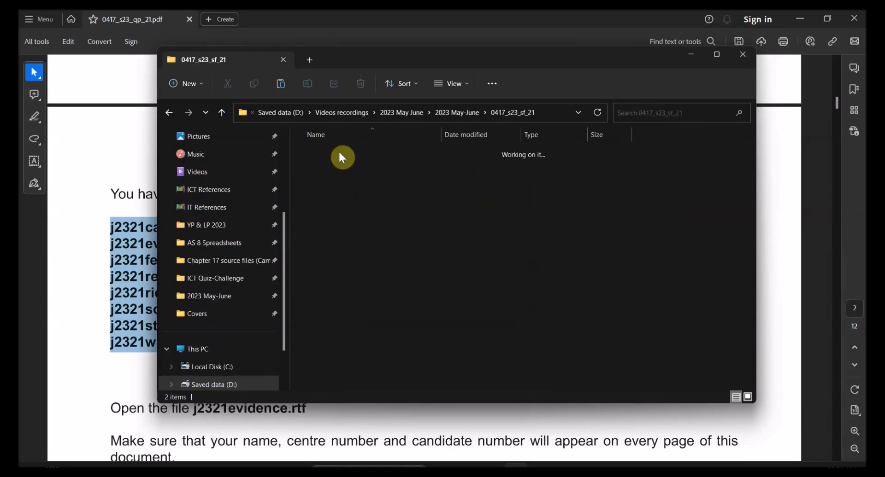
{"action": "double_click", "coordinate": [341, 155]}
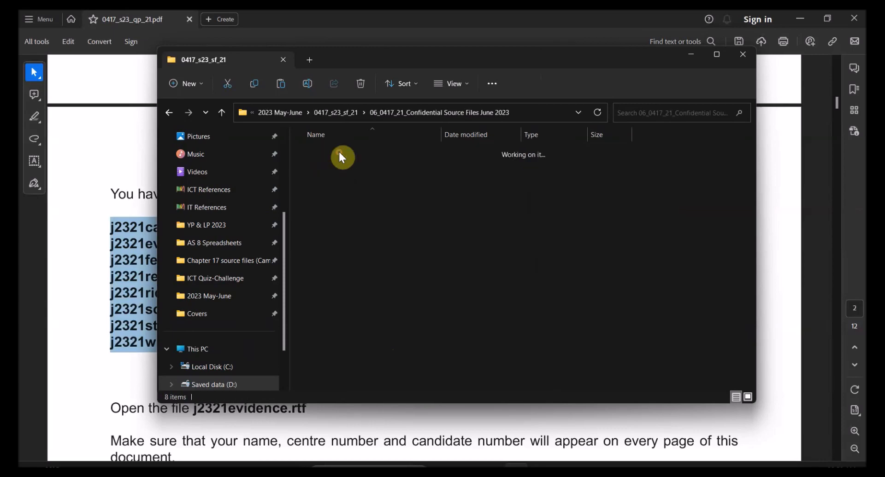
{"action": "left_click_drag", "start_coordinate": [398, 336], "coordinate": [340, 146]}
{"action": "left_click_drag", "start_coordinate": [376, 67], "coordinate": [398, 80]}
{"action": "key", "text": "alt+Tab"}
Step: In Task 1, highlight 'name, centre number and candidate number'
{"action": "scroll", "coordinate": [400, 333], "scroll_direction": "down", "scroll_amount": 3}
{"action": "scroll", "coordinate": [401, 336], "scroll_direction": "down", "scroll_amount": 4}
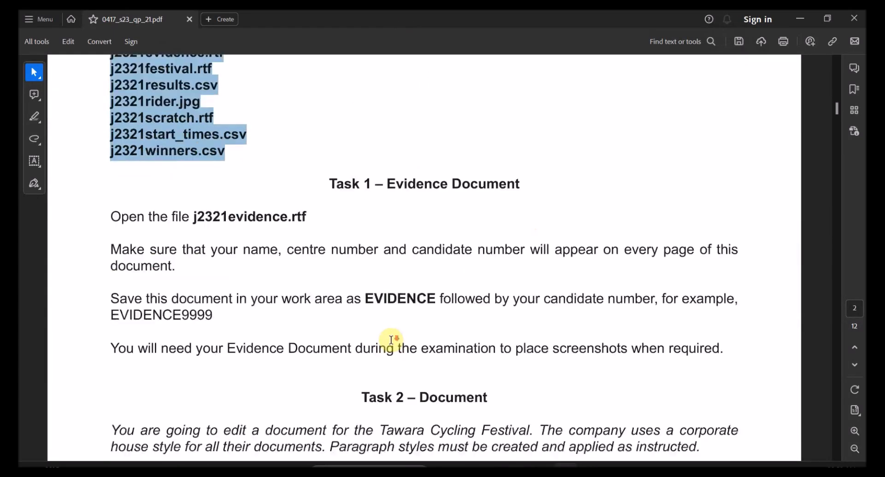
{"action": "left_click_drag", "start_coordinate": [187, 153], "coordinate": [284, 149]}
{"action": "double_click", "coordinate": [296, 153]}
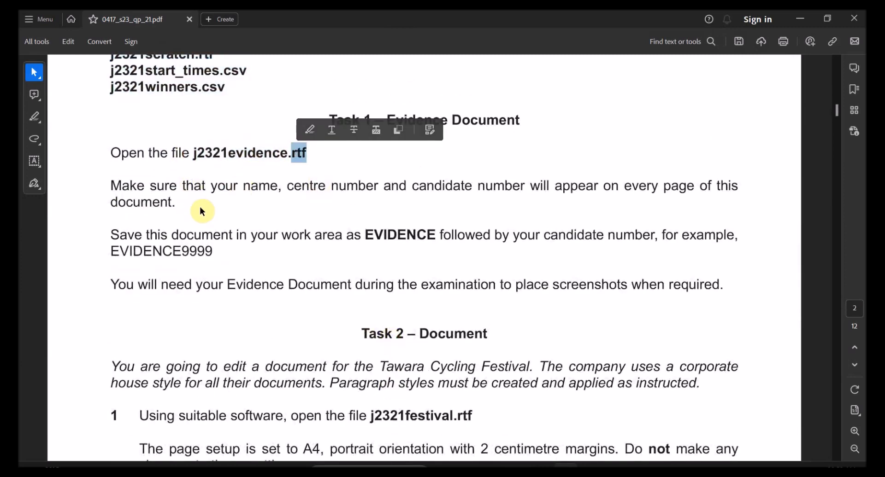
{"action": "left_click_drag", "start_coordinate": [248, 187], "coordinate": [523, 187]}
{"action": "left_click", "coordinate": [517, 165]}
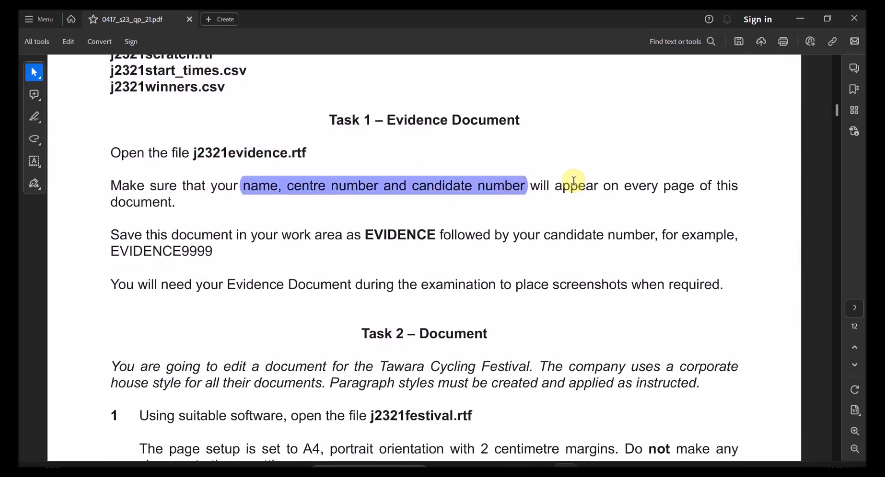
Step: Select phrases in the Task 1 save instruction, including EVIDENCE and the example name EVIDENCE9999
{"action": "left_click_drag", "start_coordinate": [642, 187], "coordinate": [739, 185]}
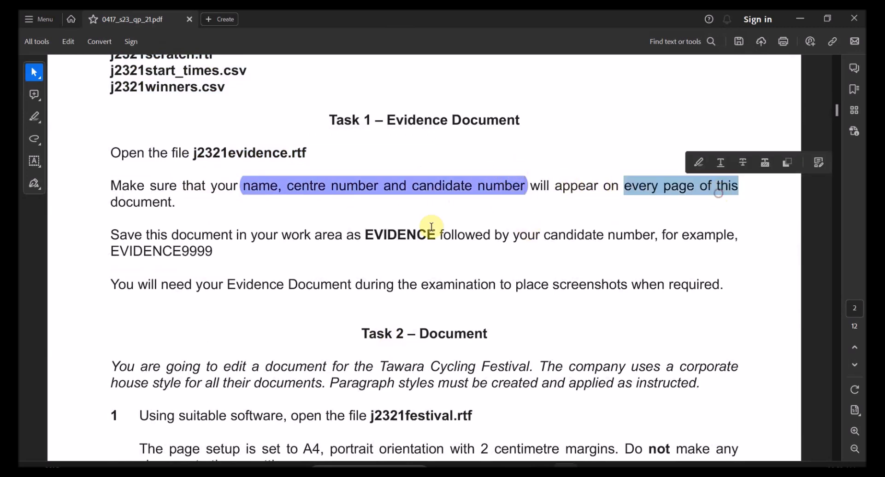
{"action": "left_click", "coordinate": [117, 203]}
{"action": "left_click_drag", "start_coordinate": [151, 202], "coordinate": [152, 202]}
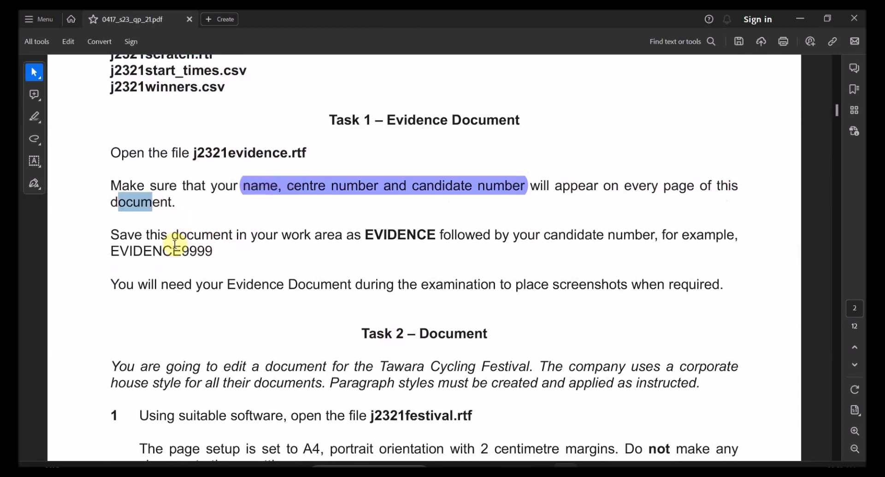
{"action": "left_click_drag", "start_coordinate": [170, 235], "coordinate": [371, 237]}
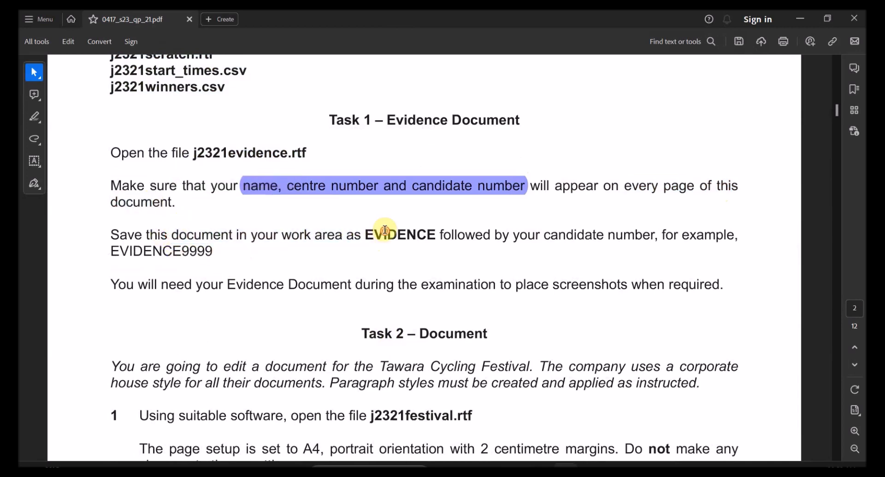
{"action": "double_click", "coordinate": [387, 234]}
{"action": "left_click_drag", "start_coordinate": [544, 236], "coordinate": [656, 235]}
{"action": "left_click_drag", "start_coordinate": [112, 251], "coordinate": [213, 250]}
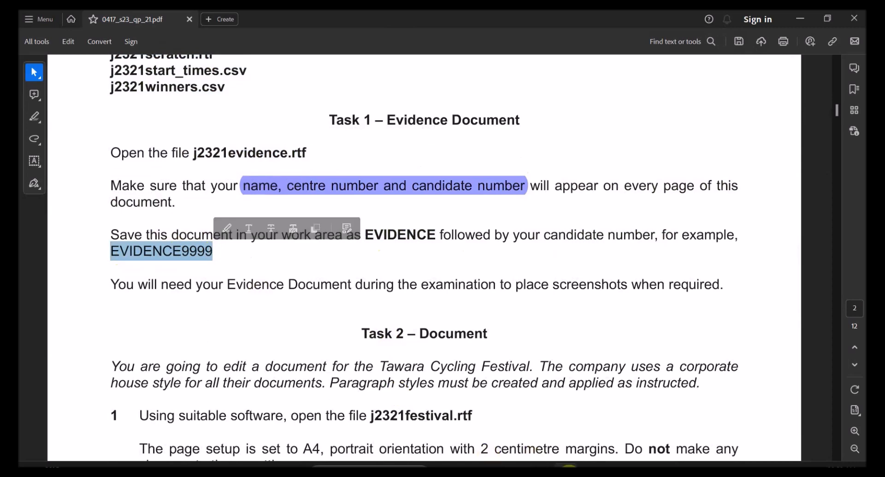
{"action": "left_click", "coordinate": [517, 469]}
Step: Open j2321evidence from the source files folder in Word, at its Step 1 line
{"action": "left_click", "coordinate": [392, 313]}
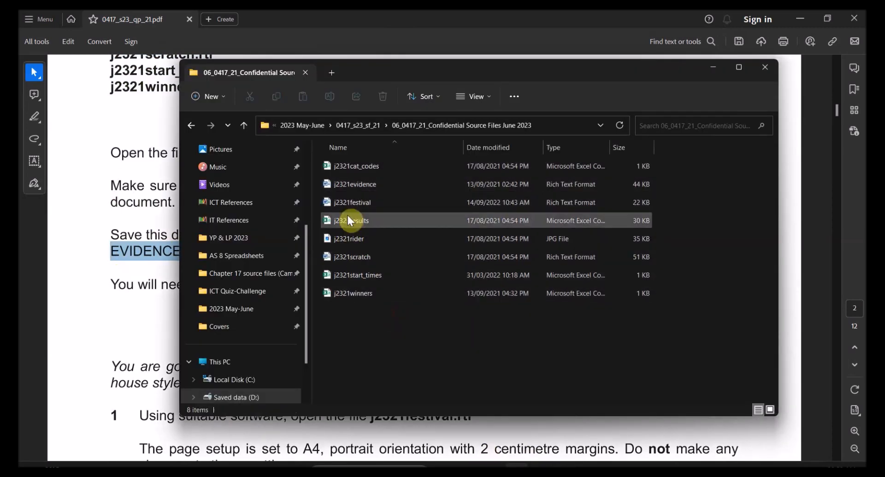
{"action": "left_click", "coordinate": [354, 185]}
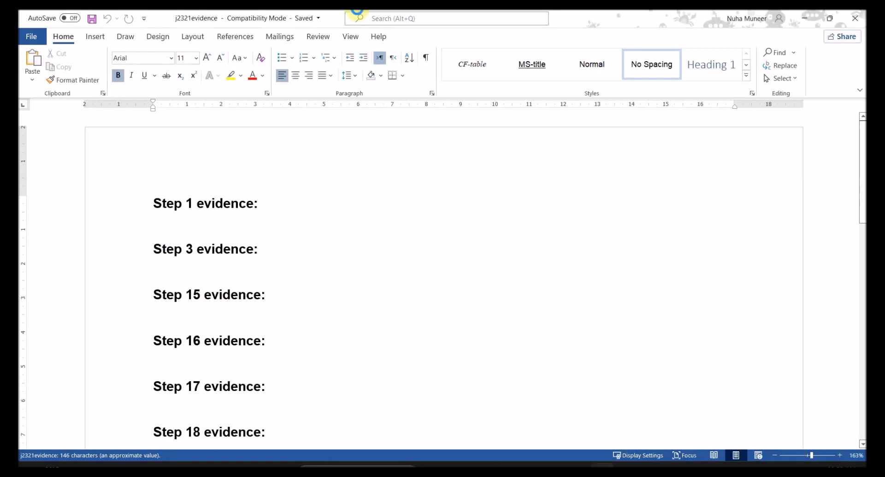
{"action": "left_click", "coordinate": [206, 167]}
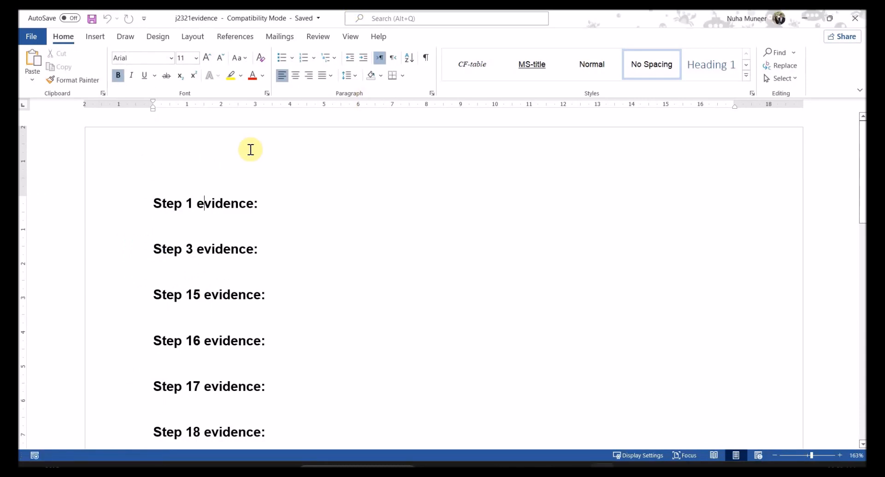
Step: Insert a blank three-column header and enter the candidate's name in the left placeholder
{"action": "left_click", "coordinate": [672, 96]}
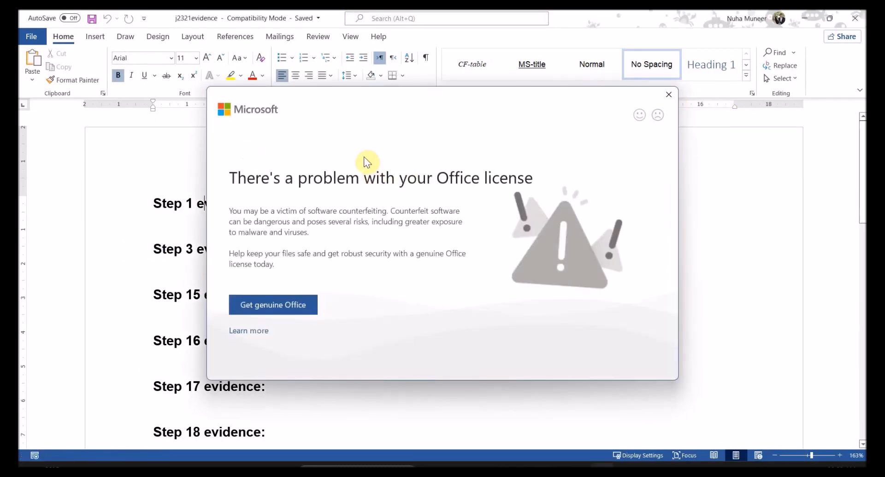
{"action": "double_click", "coordinate": [498, 165]}
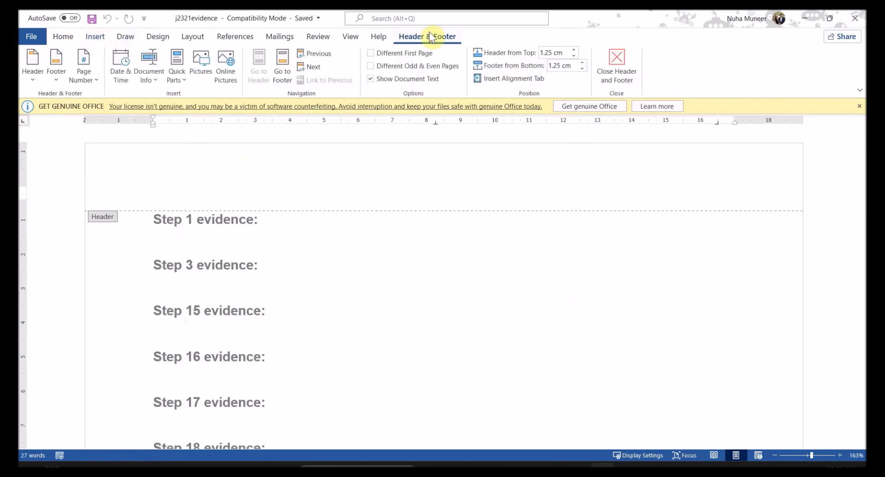
{"action": "left_click", "coordinate": [34, 71]}
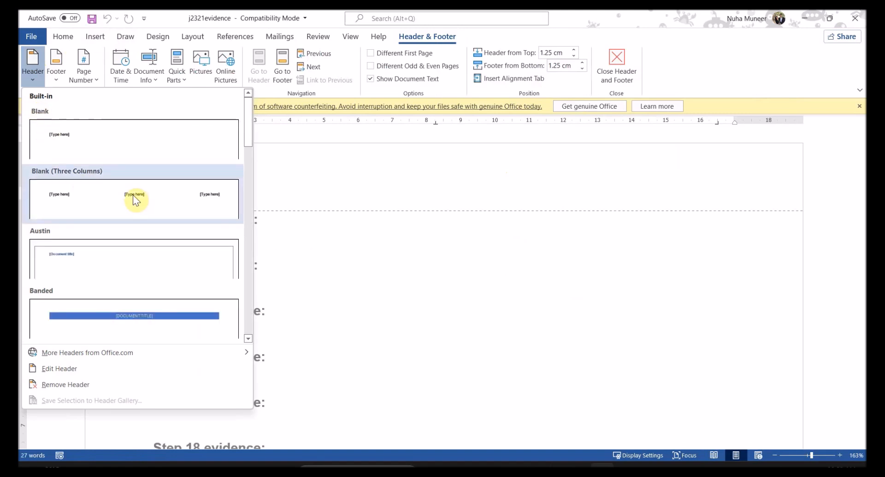
{"action": "left_click", "coordinate": [133, 196]}
{"action": "left_click", "coordinate": [192, 192]}
{"action": "type", "text": "Nuha"}
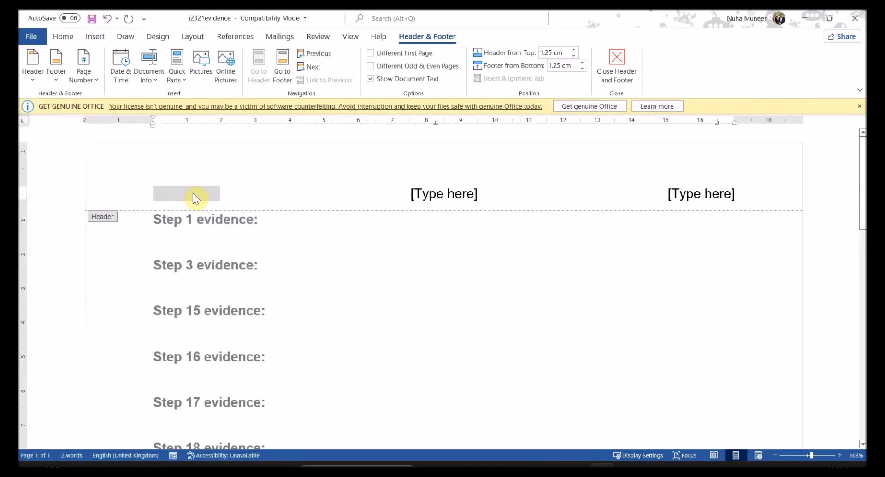
Step: Enter the centre number and candidate number in the middle and right placeholders, then close the header
{"action": "left_click", "coordinate": [461, 189]}
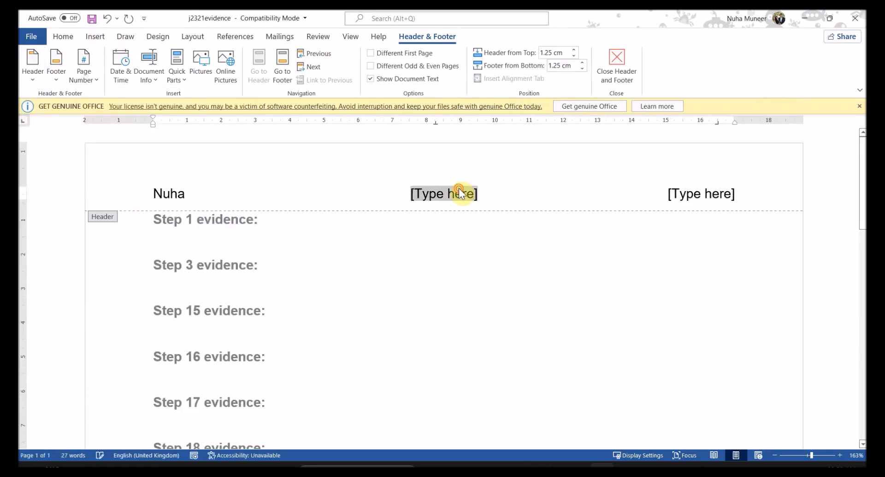
{"action": "key", "text": "alt+Tab"}
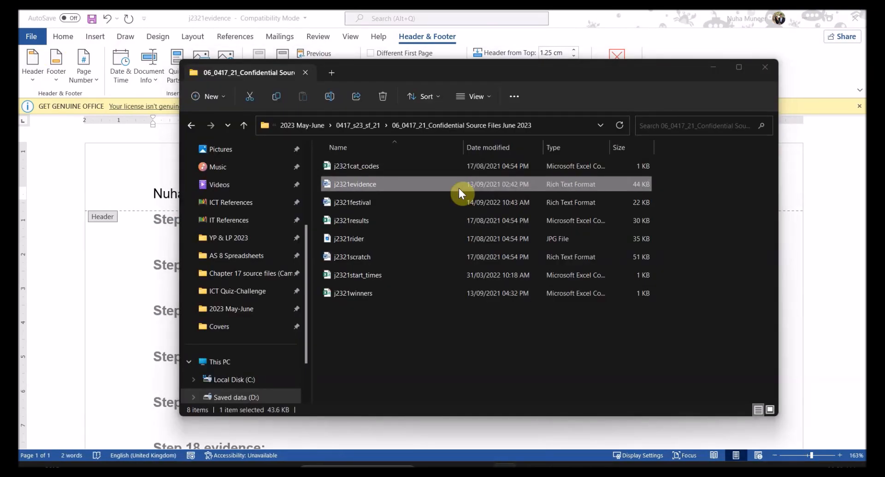
{"action": "key", "text": "alt+Tab"}
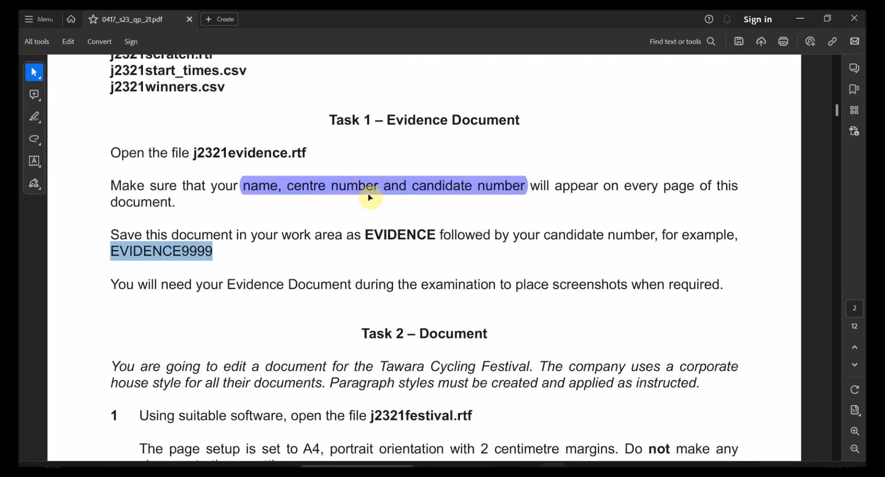
{"action": "key", "text": "alt+Tab"}
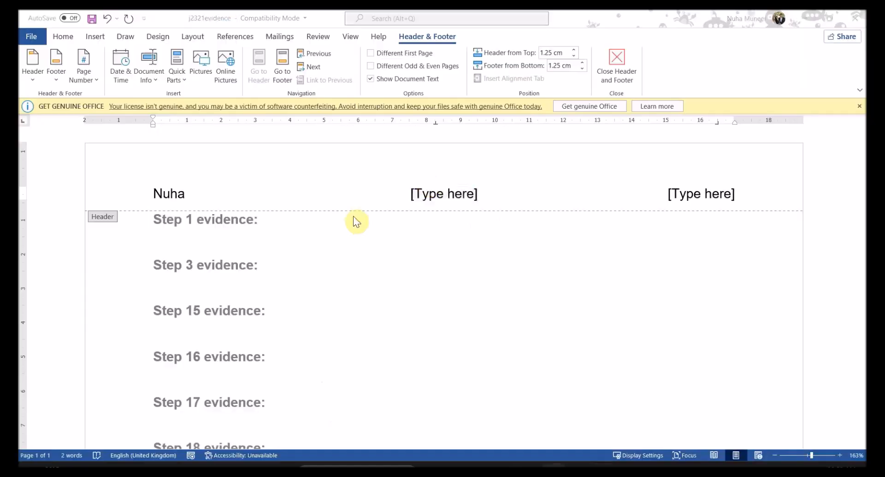
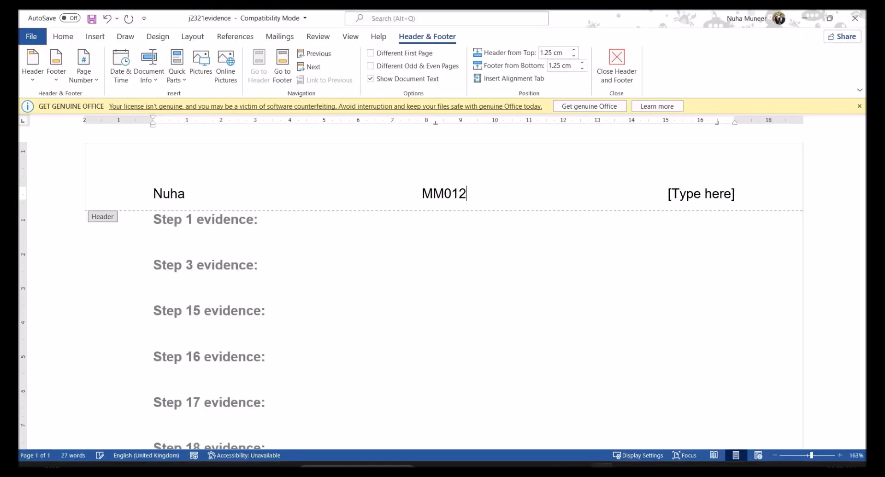
{"action": "left_click", "coordinate": [699, 195]}
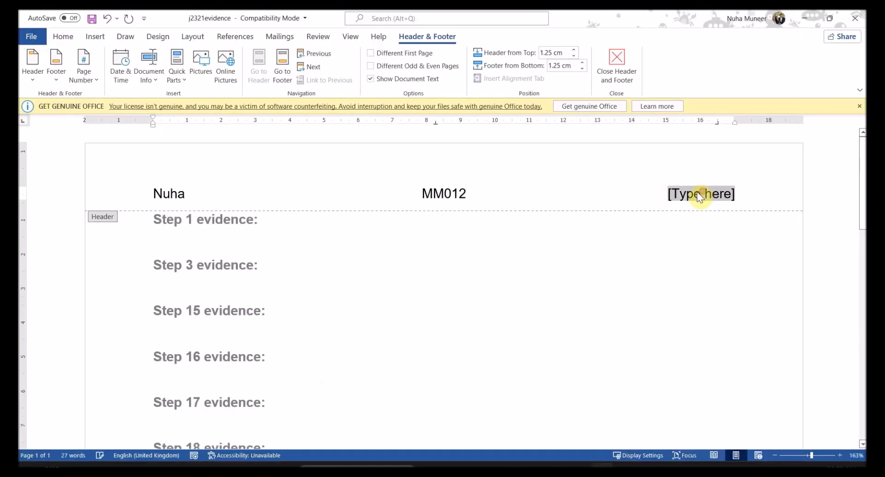
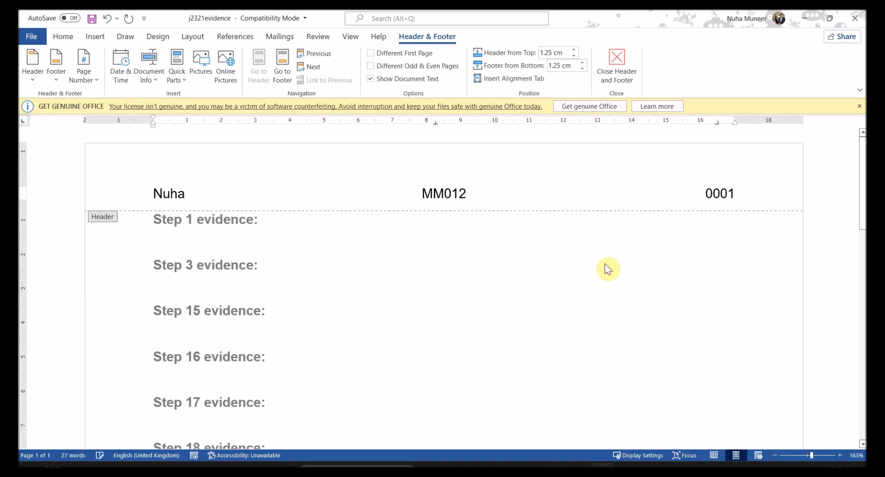
{"action": "double_click", "coordinate": [509, 294]}
{"action": "left_click", "coordinate": [32, 37]}
Step: Save the evidence document as a Word Document named EVIDENC0001, accepting the format upgrade
{"action": "left_click", "coordinate": [56, 181]}
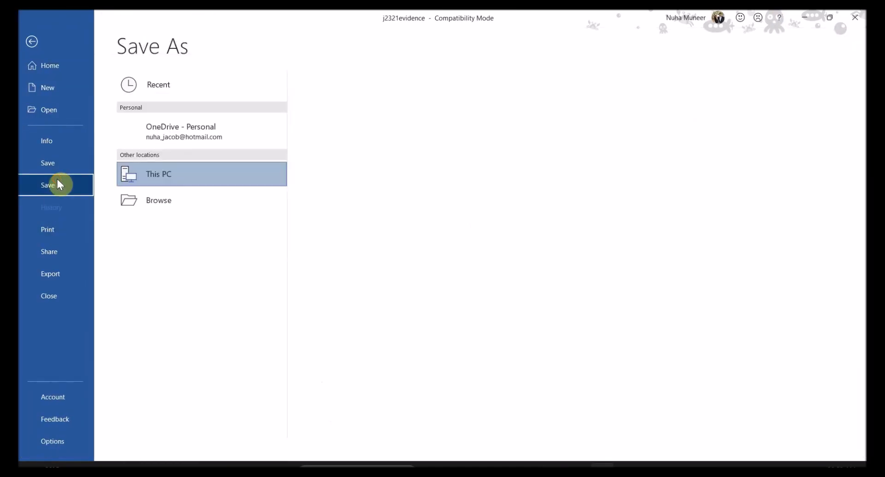
{"action": "left_click", "coordinate": [152, 229]}
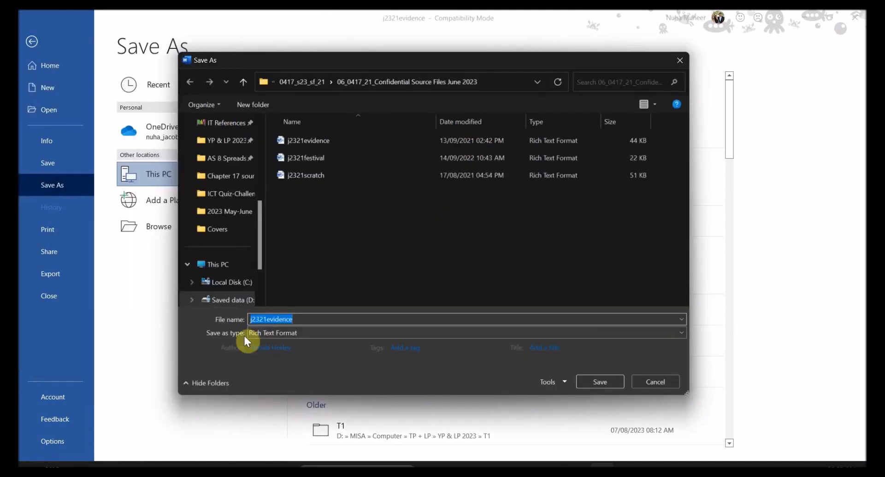
{"action": "left_click", "coordinate": [283, 335]}
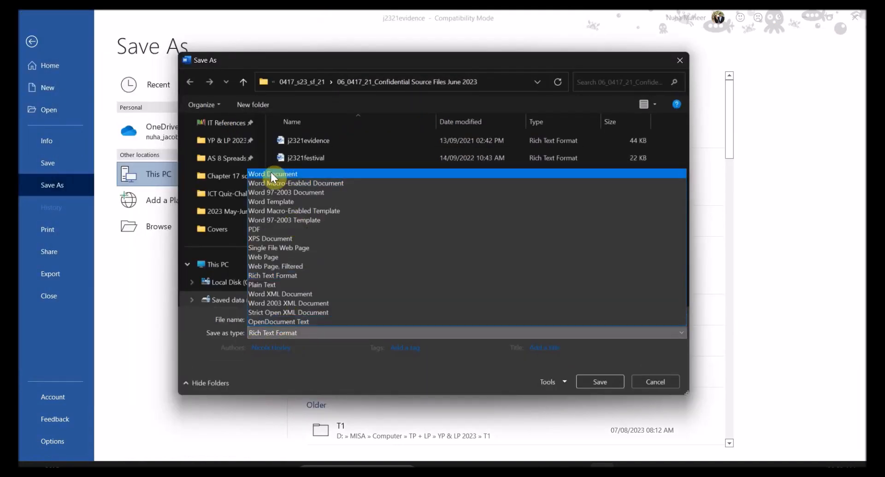
{"action": "left_click", "coordinate": [273, 177]}
{"action": "left_click", "coordinate": [308, 322]}
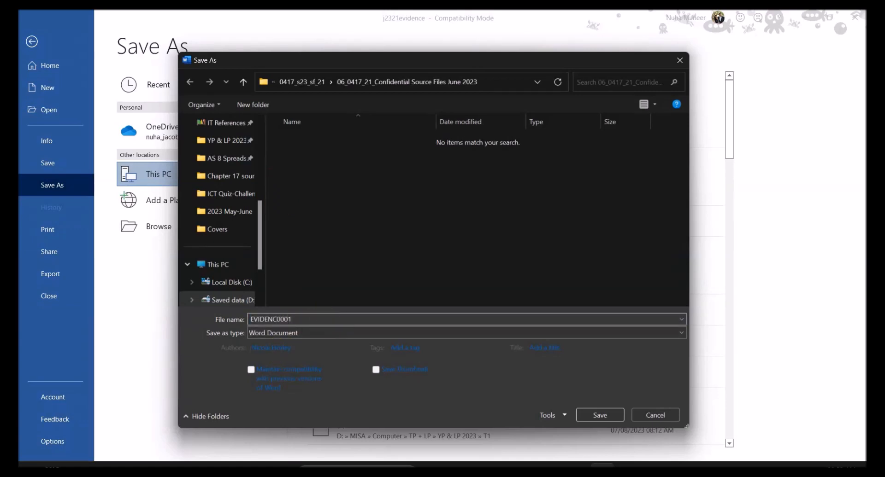
{"action": "left_click", "coordinate": [615, 420]}
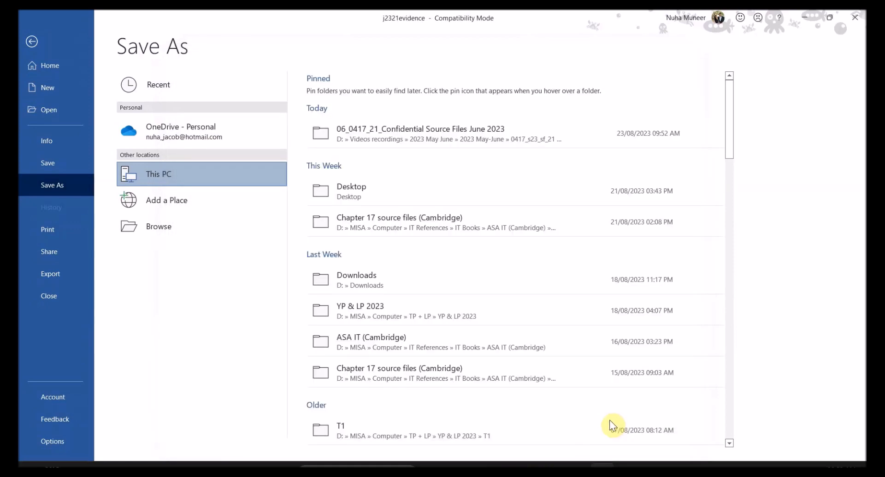
{"action": "left_click", "coordinate": [481, 267]}
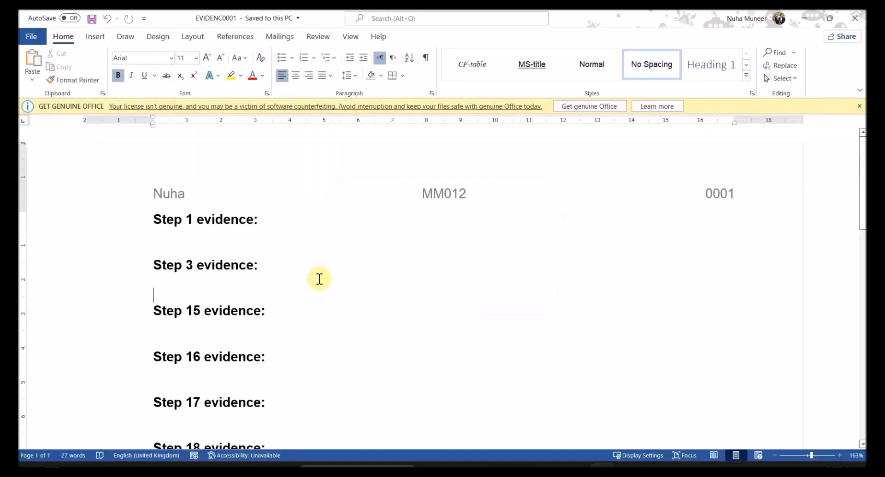
Step: Select parts of the evidence-document sentence in the question paper, including 'screenshots'
{"action": "key", "text": "alt+Tab"}
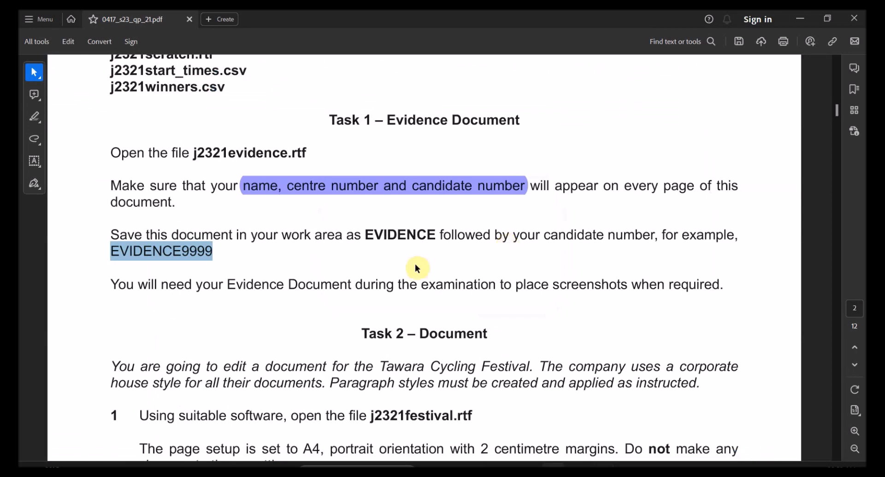
{"action": "scroll", "coordinate": [405, 269], "scroll_direction": "down", "scroll_amount": 1}
{"action": "left_click", "coordinate": [237, 257]}
{"action": "left_click_drag", "start_coordinate": [177, 264], "coordinate": [537, 267]}
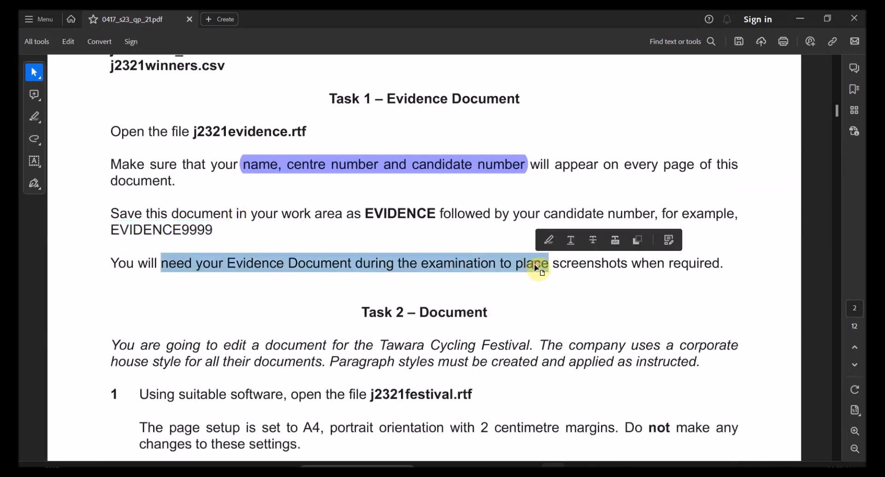
{"action": "double_click", "coordinate": [563, 263]}
{"action": "scroll", "coordinate": [521, 330], "scroll_direction": "down", "scroll_amount": 2}
Step: Highlight 'Task 2 – Document' and 'Tawara Cycling Festival' in purple
{"action": "left_click_drag", "start_coordinate": [362, 228], "coordinate": [451, 228]}
{"action": "left_click", "coordinate": [464, 204]}
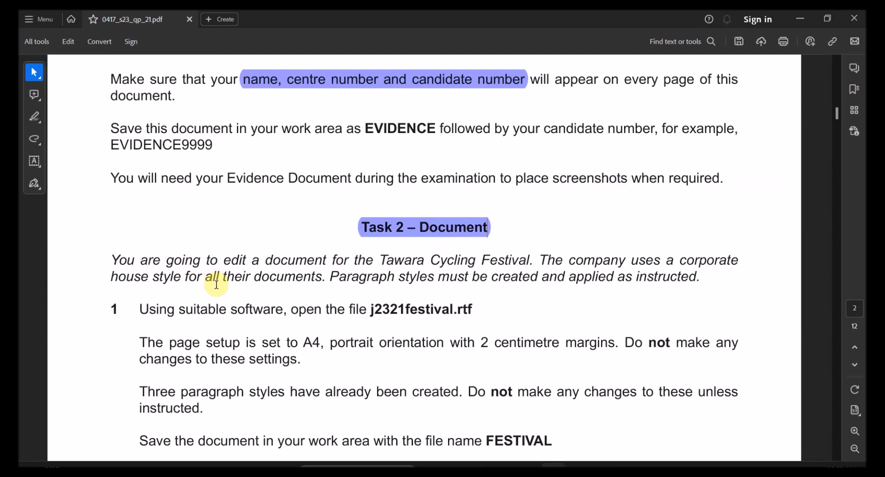
{"action": "left_click_drag", "start_coordinate": [382, 260], "coordinate": [530, 259]}
{"action": "left_click", "coordinate": [536, 237]}
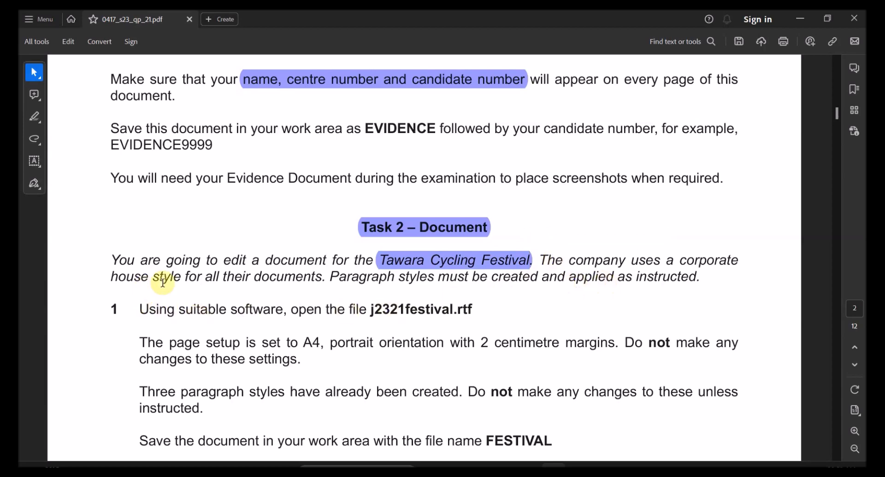
Step: Select text in the house-style sentence and the file-opening instruction
{"action": "left_click_drag", "start_coordinate": [217, 277], "coordinate": [433, 279]}
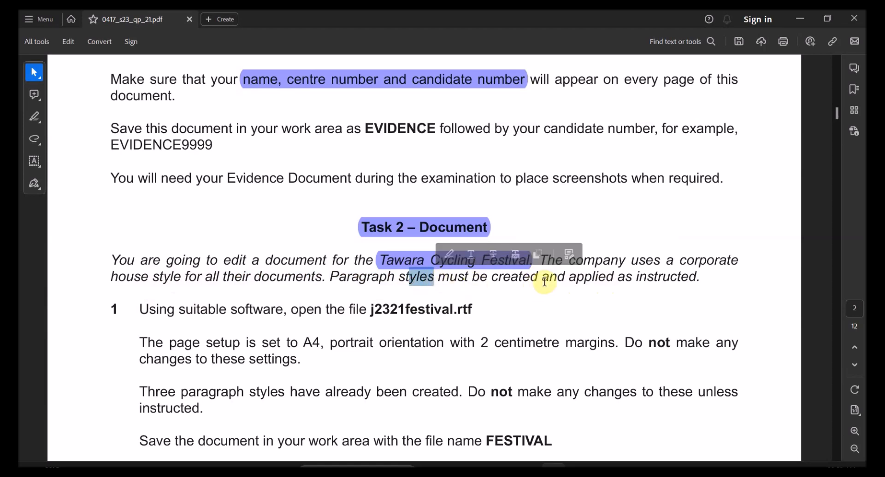
{"action": "left_click_drag", "start_coordinate": [565, 279], "coordinate": [697, 278]}
{"action": "scroll", "coordinate": [544, 363], "scroll_direction": "down", "scroll_amount": 3}
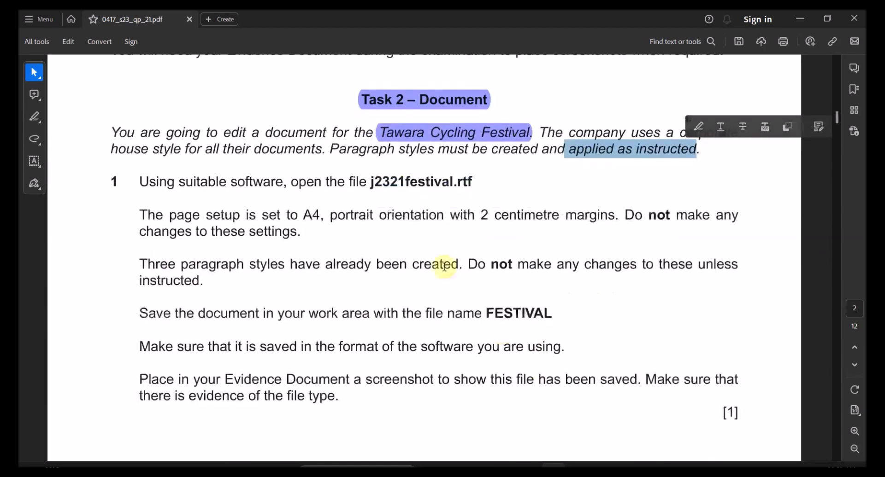
{"action": "left_click_drag", "start_coordinate": [303, 189], "coordinate": [431, 191]}
Step: Open j2321festival from the source files folder in Word
{"action": "double_click", "coordinate": [430, 191]}
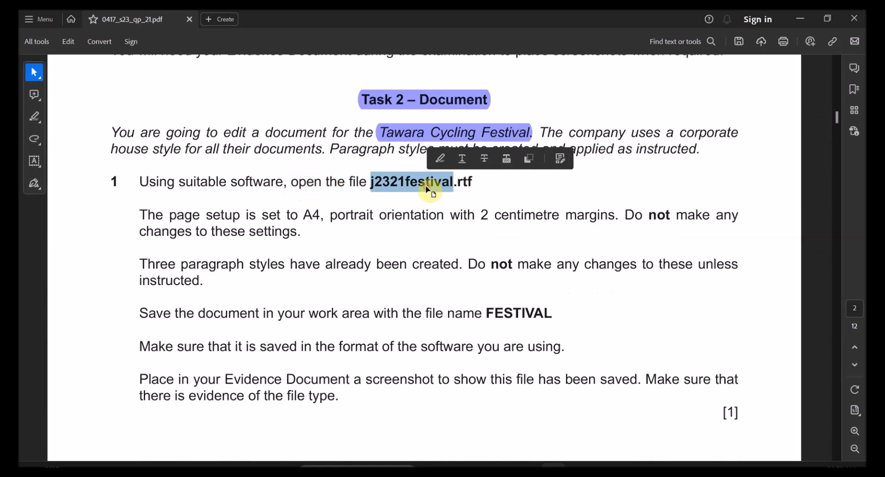
{"action": "left_click", "coordinate": [553, 465]}
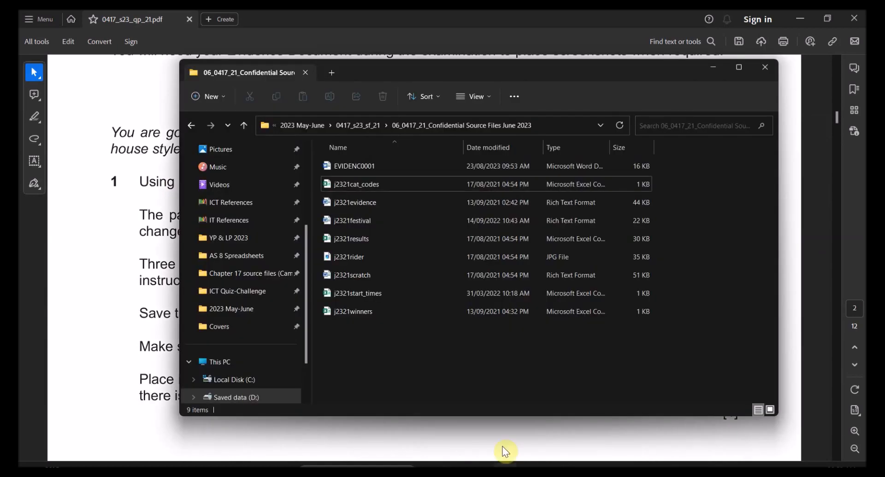
{"action": "double_click", "coordinate": [381, 220]}
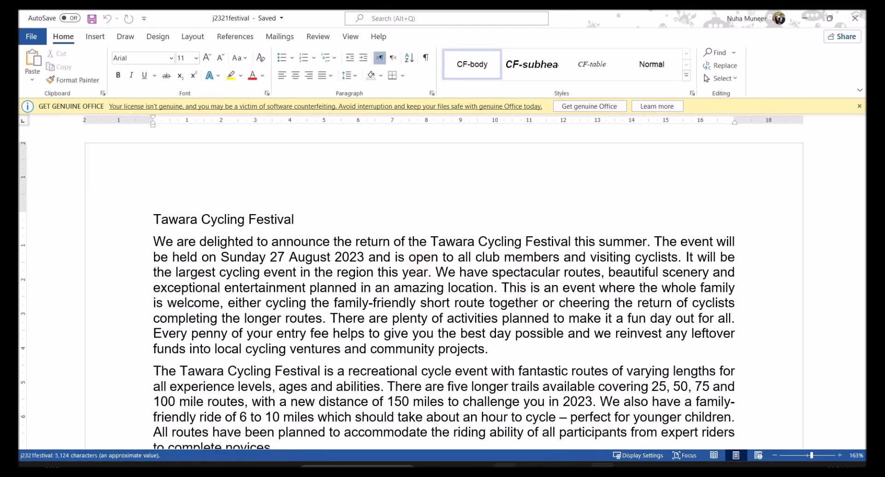
Step: Turn on file name extensions in File Explorer and keep the list in Details view
{"action": "left_click", "coordinate": [505, 466]}
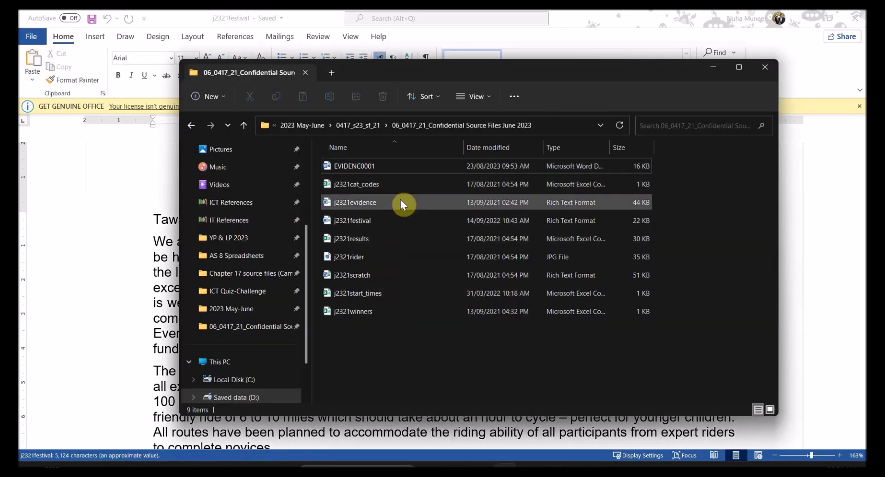
{"action": "left_click", "coordinate": [483, 98]}
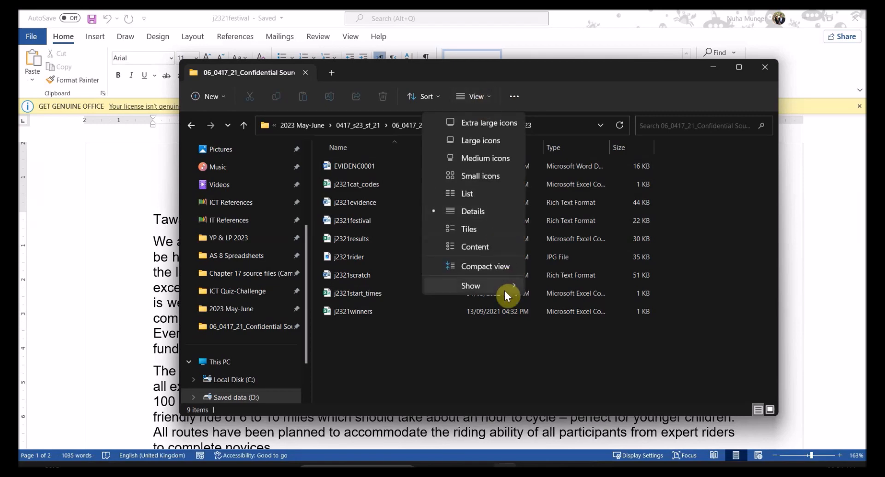
{"action": "mouse_move", "coordinate": [504, 289]}
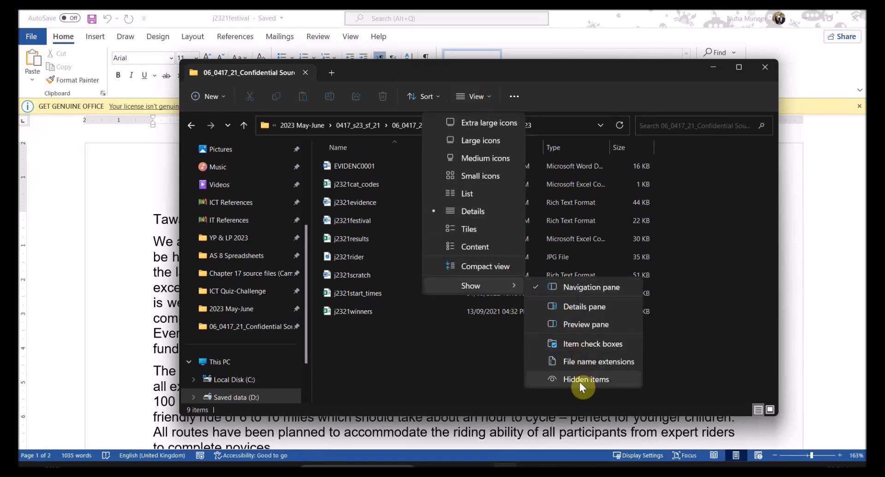
{"action": "left_click", "coordinate": [588, 361]}
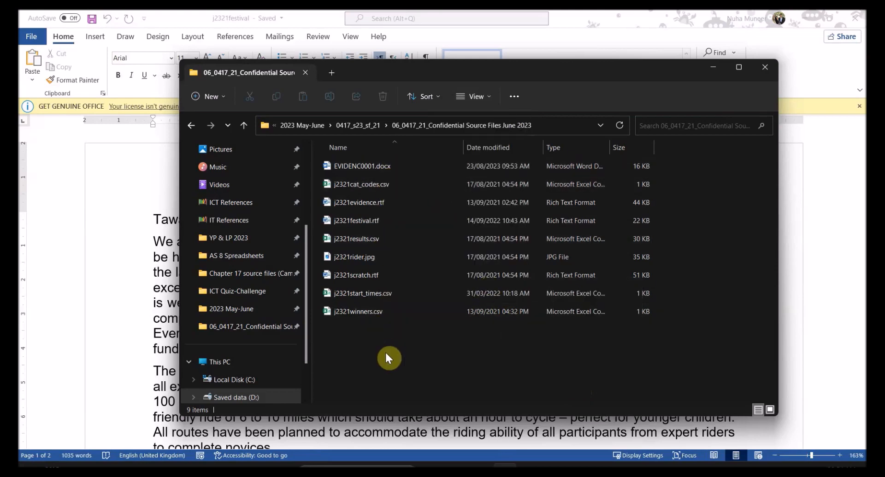
{"action": "left_click", "coordinate": [768, 410]}
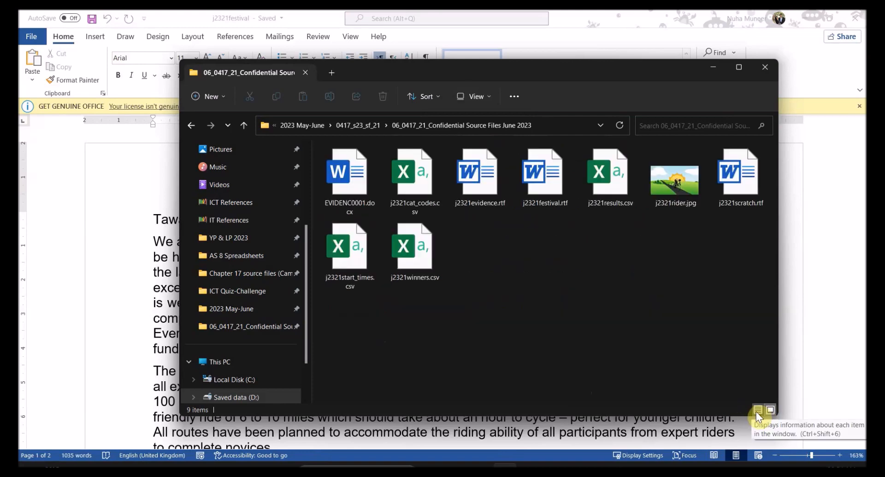
{"action": "left_click", "coordinate": [757, 410]}
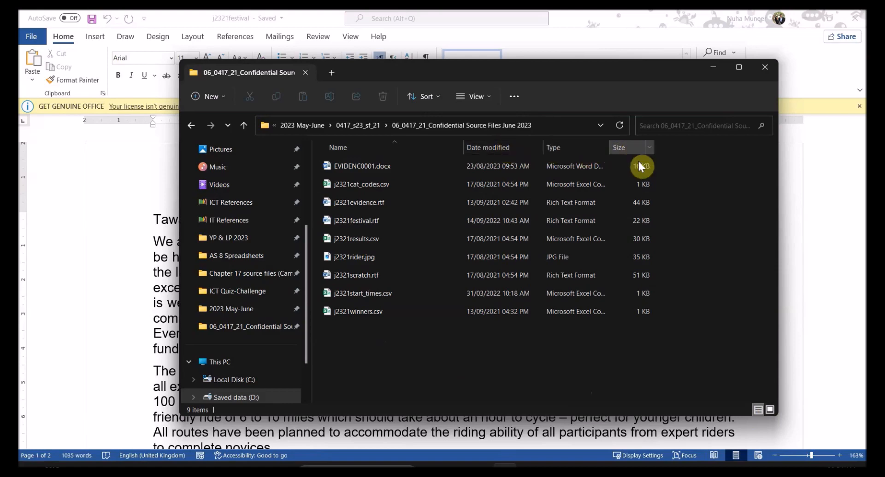
{"action": "left_click", "coordinate": [590, 27]}
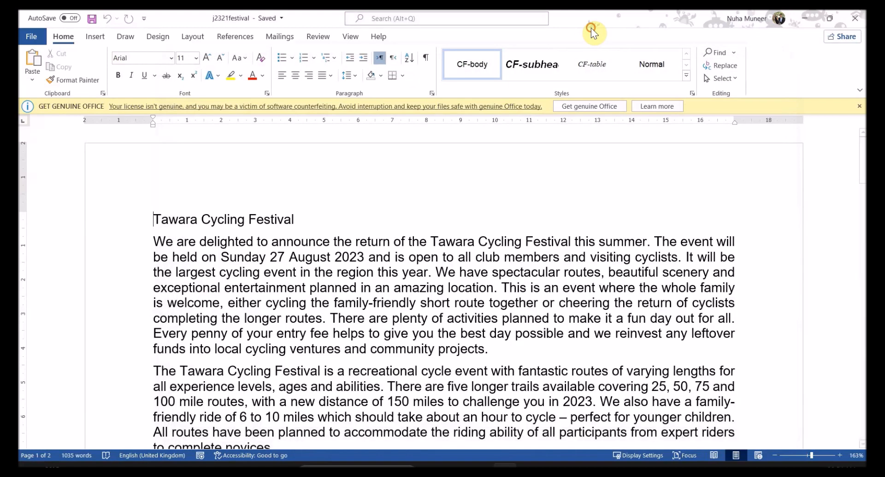
Step: Highlight the page setup requirements in purple: A4, portrait orientation and 2 centimetre margins
{"action": "scroll", "coordinate": [412, 250], "scroll_direction": "down", "scroll_amount": 2}
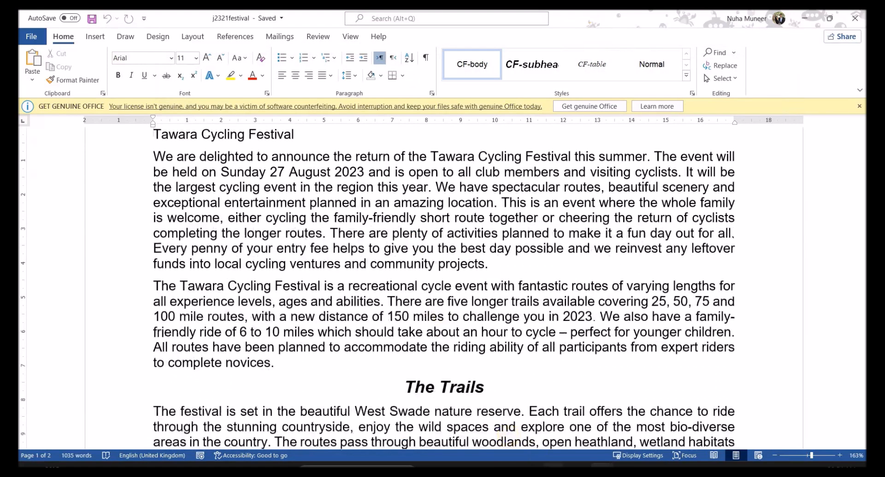
{"action": "left_click", "coordinate": [508, 472]}
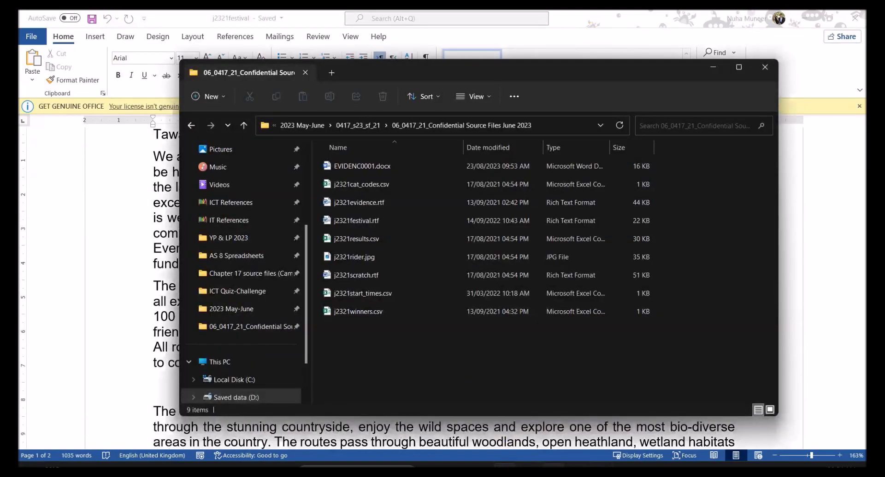
{"action": "left_click", "coordinate": [554, 472]}
{"action": "left_click_drag", "start_coordinate": [149, 213], "coordinate": [617, 216]}
{"action": "left_click", "coordinate": [331, 195]}
{"action": "left_click", "coordinate": [420, 191]}
{"action": "left_click", "coordinate": [589, 193]}
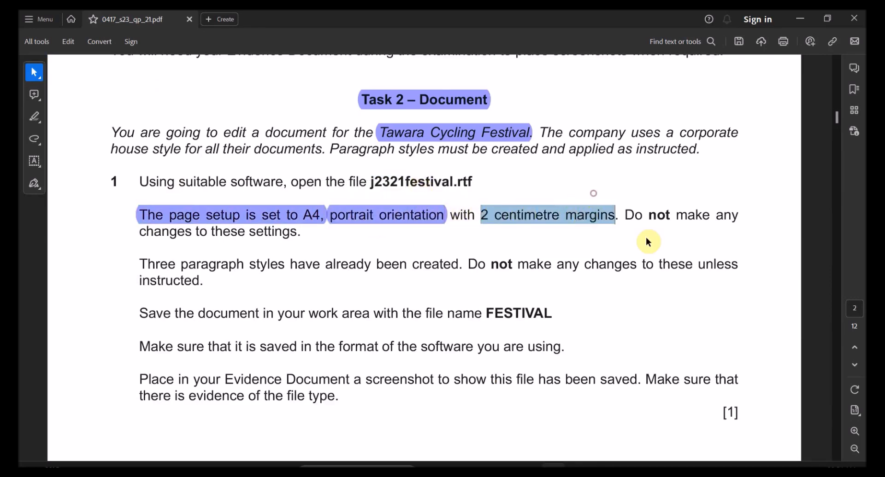
{"action": "left_click", "coordinate": [465, 276]}
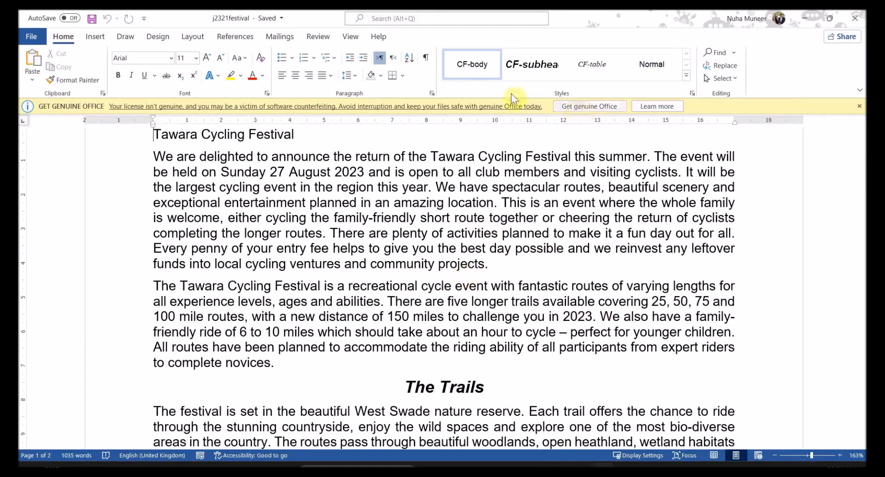
{"action": "left_click", "coordinate": [192, 37]}
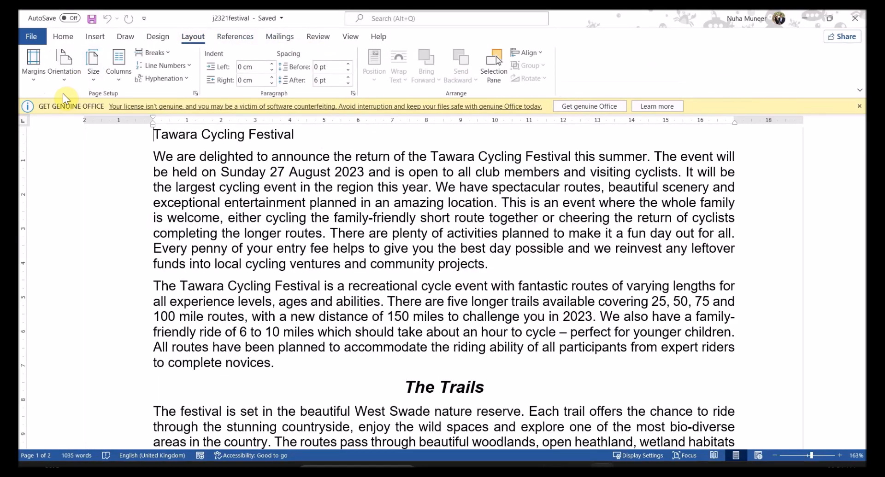
{"action": "left_click", "coordinate": [93, 79]}
{"action": "left_click", "coordinate": [111, 233]}
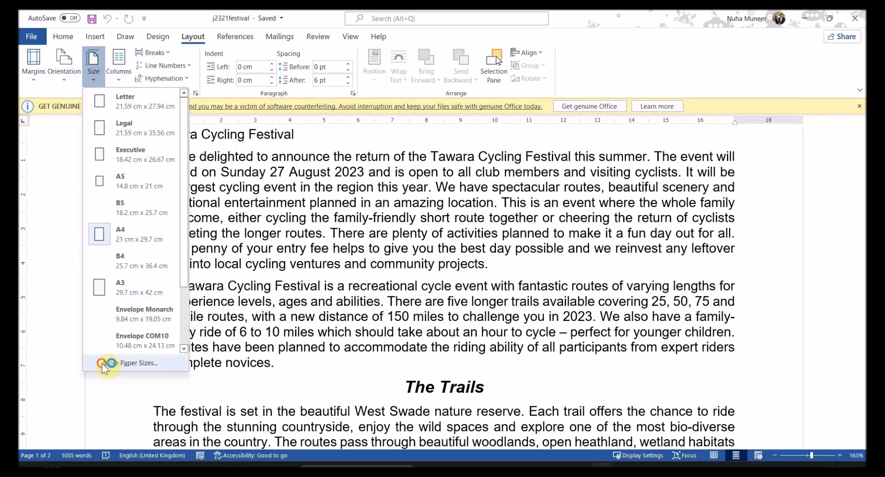
{"action": "left_click", "coordinate": [318, 301]}
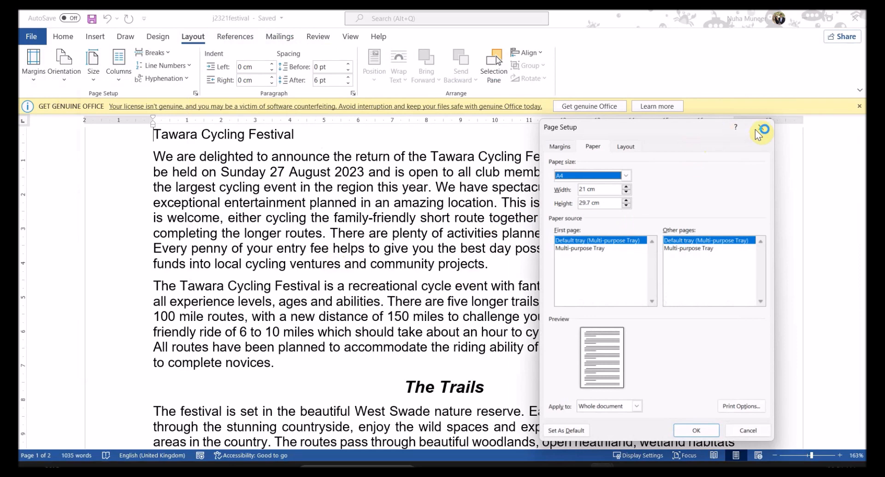
{"action": "left_click", "coordinate": [563, 147]}
{"action": "left_click_drag", "start_coordinate": [590, 134], "coordinate": [479, 106]}
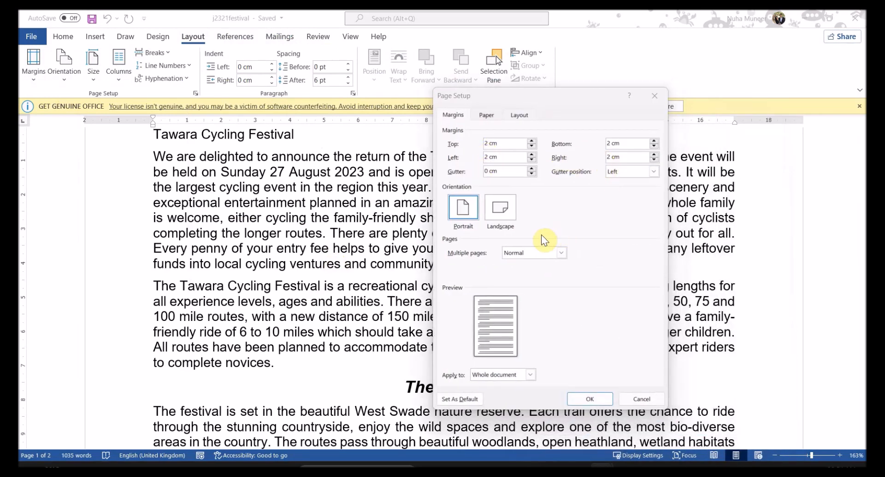
{"action": "key", "text": "alt+Tab"}
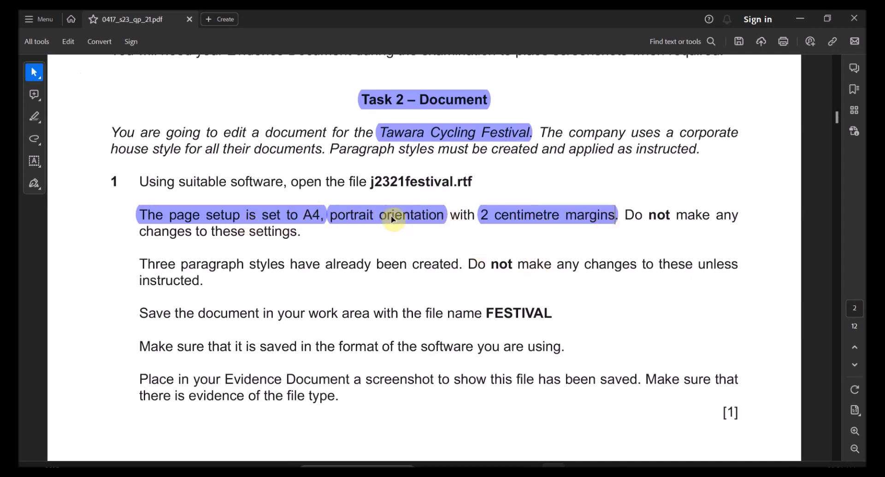
{"action": "key", "text": "alt+Tab"}
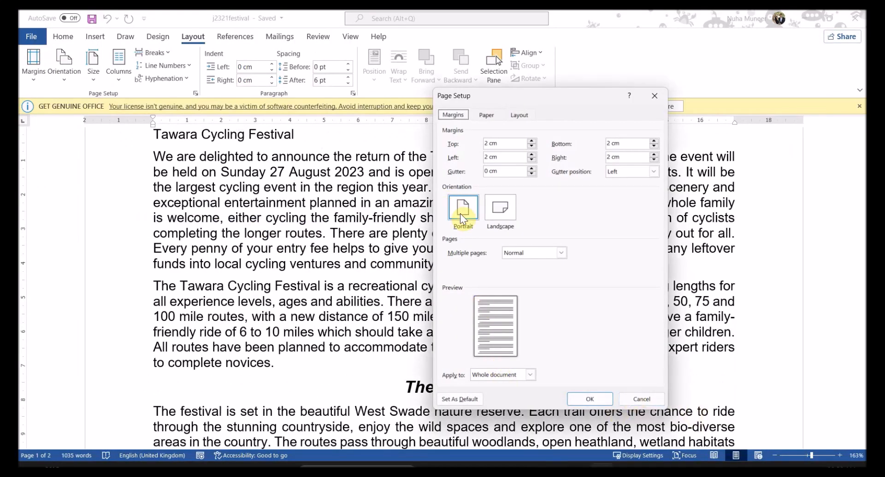
{"action": "left_click", "coordinate": [638, 399]}
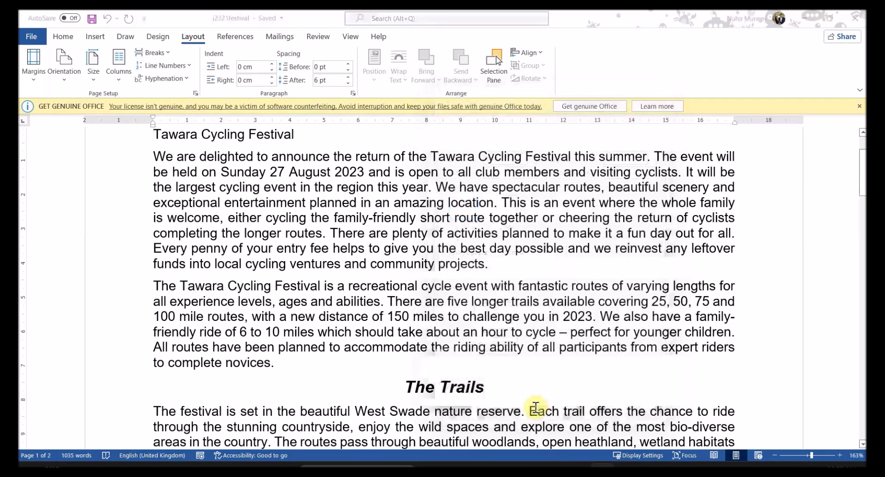
{"action": "key", "text": "alt+Tab"}
Step: Mark the paragraph-styles sentence, then show Word's Styles pane listing the CF styles
{"action": "left_click_drag", "start_coordinate": [168, 264], "coordinate": [578, 267]}
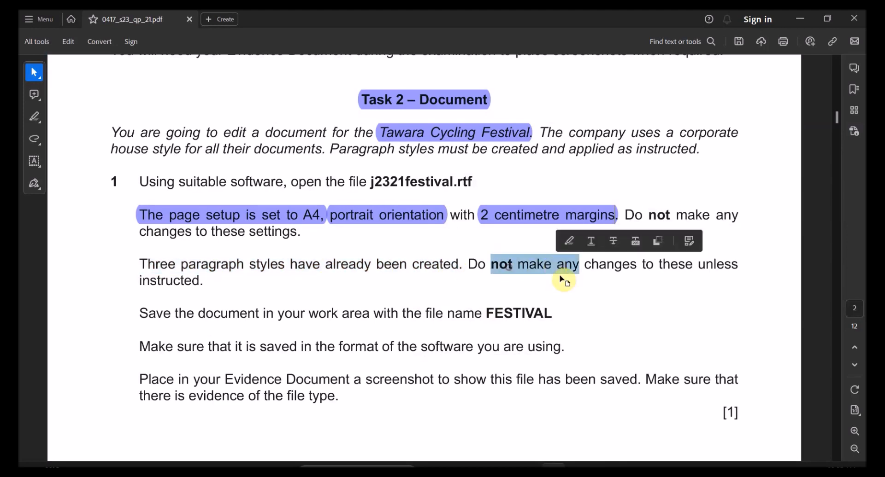
{"action": "double_click", "coordinate": [707, 265]}
{"action": "key", "text": "alt+Tab"}
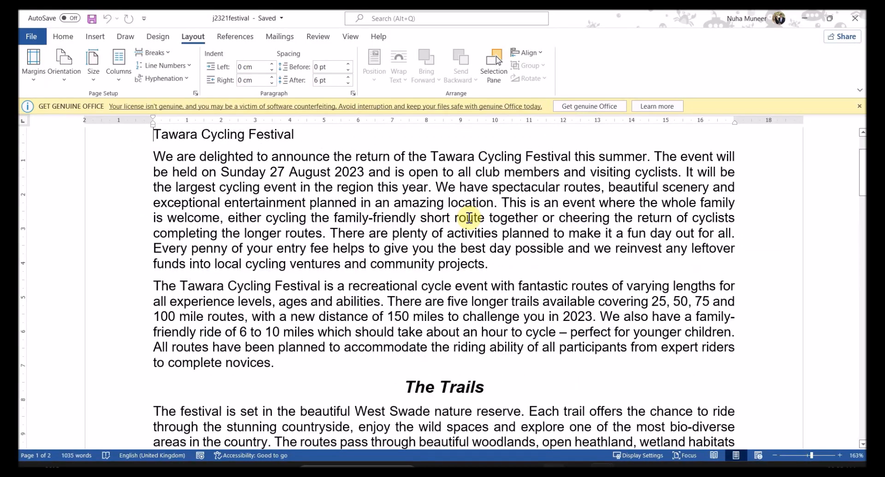
{"action": "left_click", "coordinate": [62, 37]}
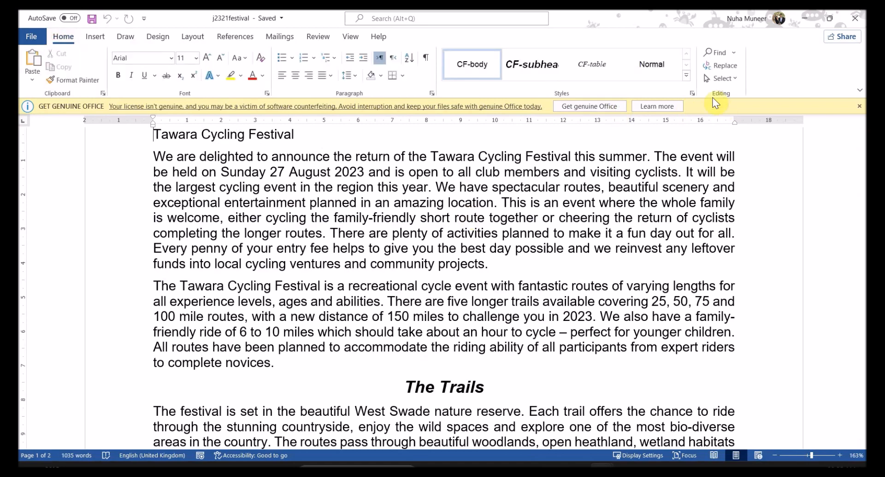
{"action": "left_click", "coordinate": [690, 93]}
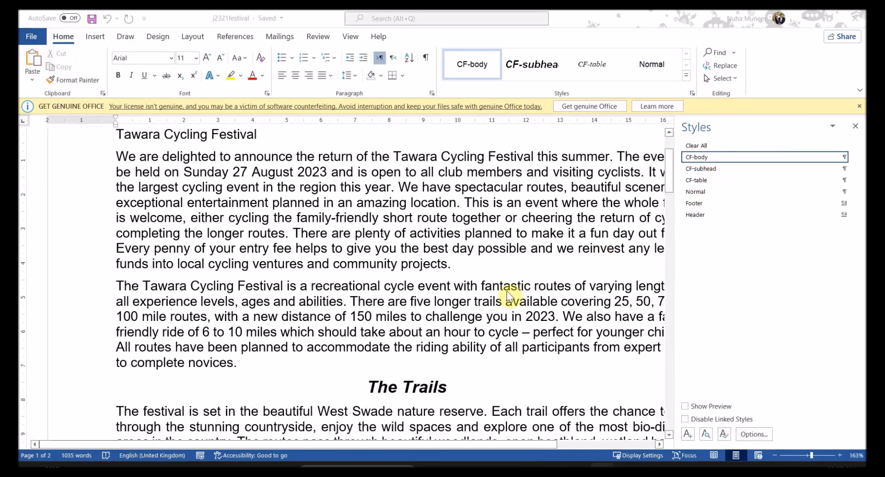
Step: Mark the instruction to save the document as FESTIVAL in the software's own format
{"action": "key", "text": "alt+Tab"}
{"action": "left_click_drag", "start_coordinate": [149, 313], "coordinate": [429, 316]}
{"action": "left_click", "coordinate": [502, 314]}
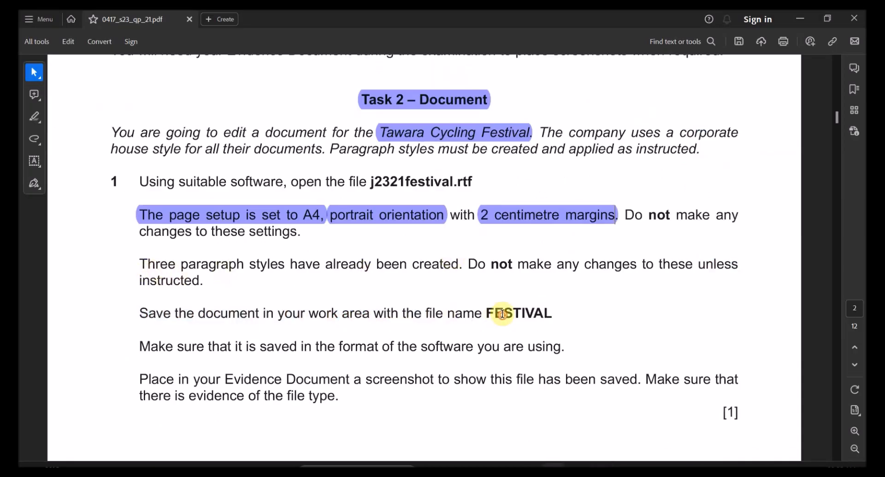
{"action": "double_click", "coordinate": [502, 315]}
{"action": "left_click_drag", "start_coordinate": [257, 347], "coordinate": [307, 348]}
{"action": "left_click", "coordinate": [315, 348]}
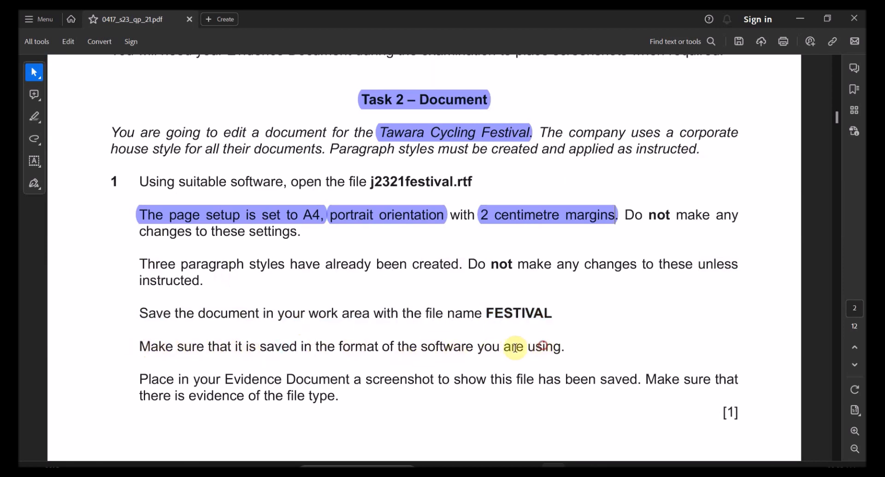
{"action": "left_click_drag", "start_coordinate": [515, 348], "coordinate": [420, 347]}
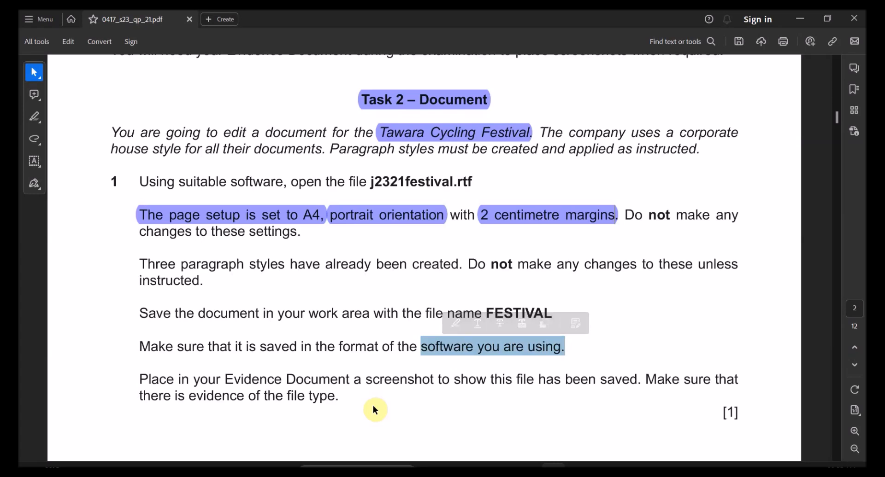
{"action": "key", "text": "alt+Tab"}
{"action": "left_click", "coordinate": [39, 33]}
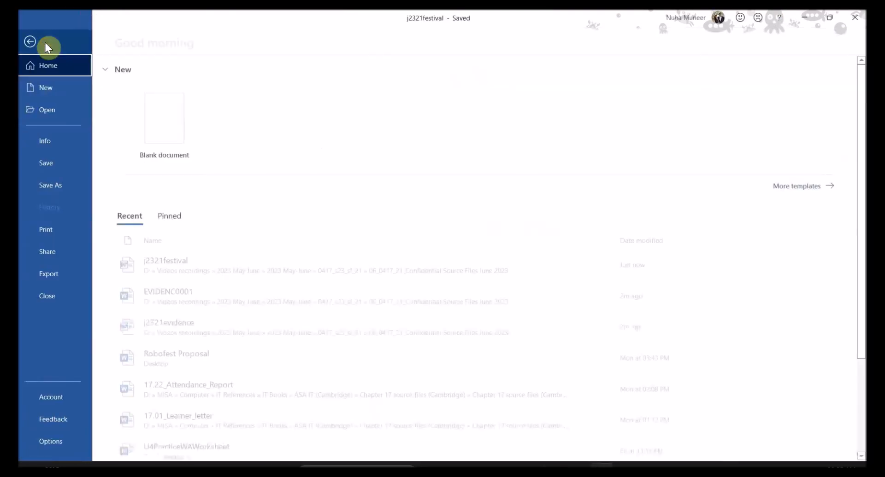
Step: Save the document as FESTIVAL in Word Document (.docx) format and dismiss the licence warning bar
{"action": "left_click", "coordinate": [53, 186]}
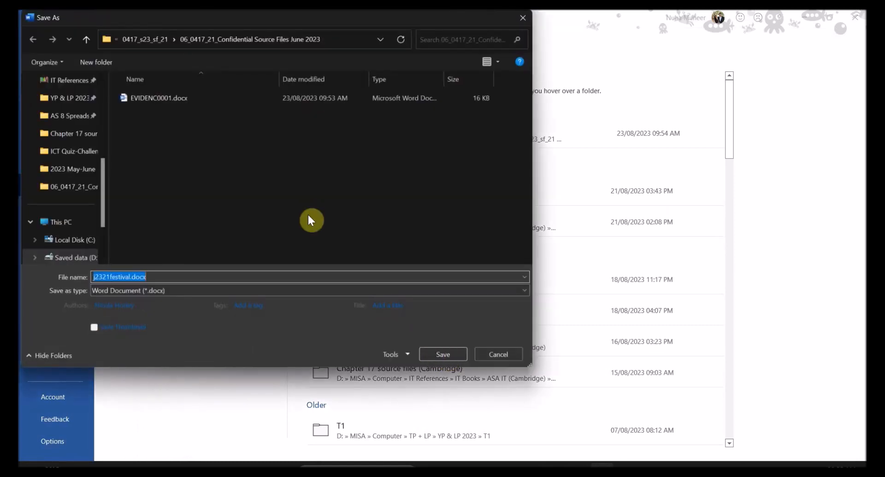
{"action": "type", "text": "FESTIVAL"}
{"action": "left_click", "coordinate": [146, 294]}
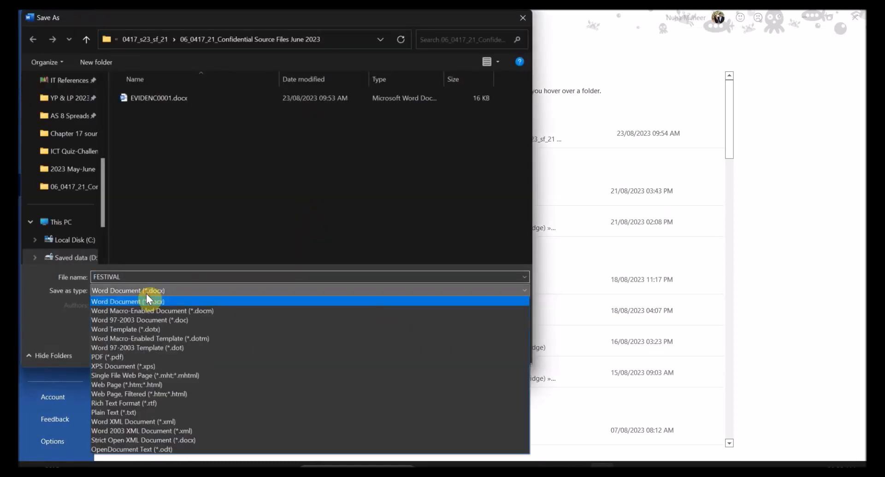
{"action": "left_click", "coordinate": [152, 301]}
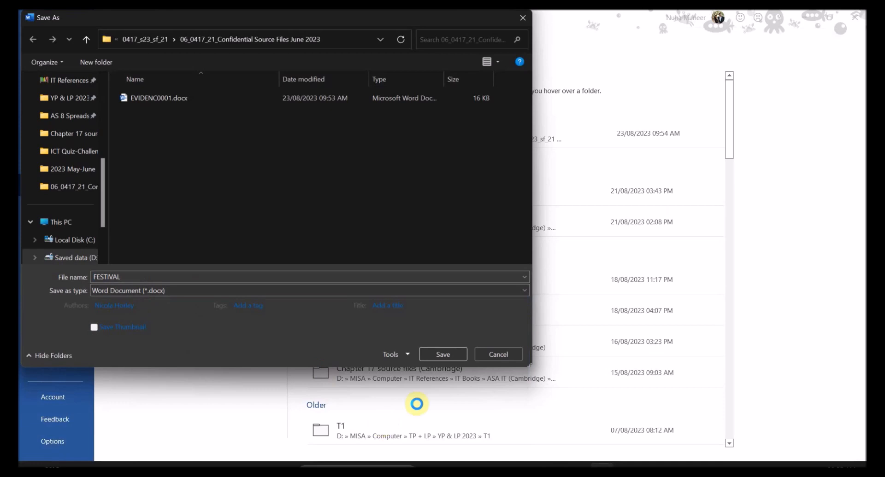
{"action": "left_click", "coordinate": [460, 359]}
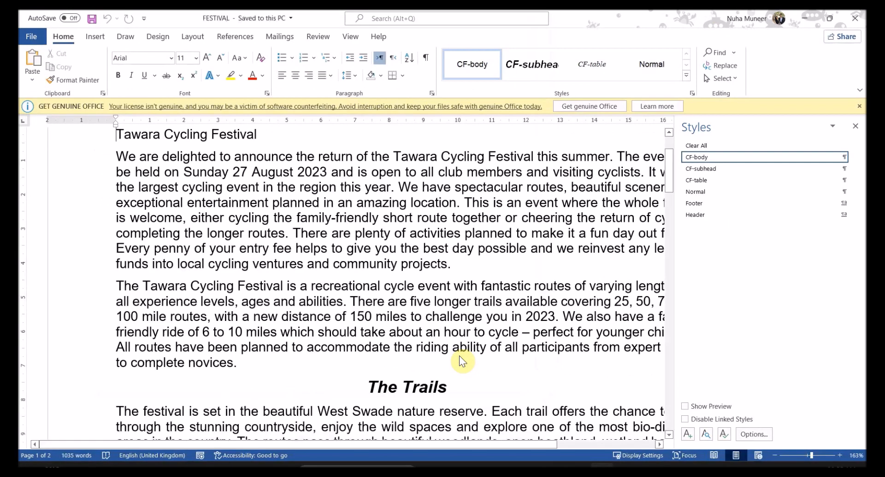
{"action": "left_click", "coordinate": [859, 109]}
Step: Open the source files folder in File Explorer and group its files by type
{"action": "scroll", "coordinate": [447, 265], "scroll_direction": "down", "scroll_amount": 2}
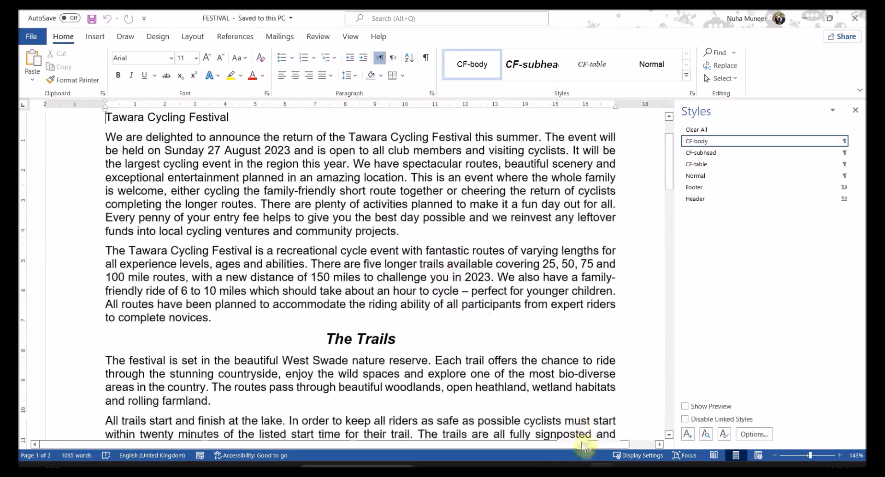
{"action": "left_click", "coordinate": [506, 472]}
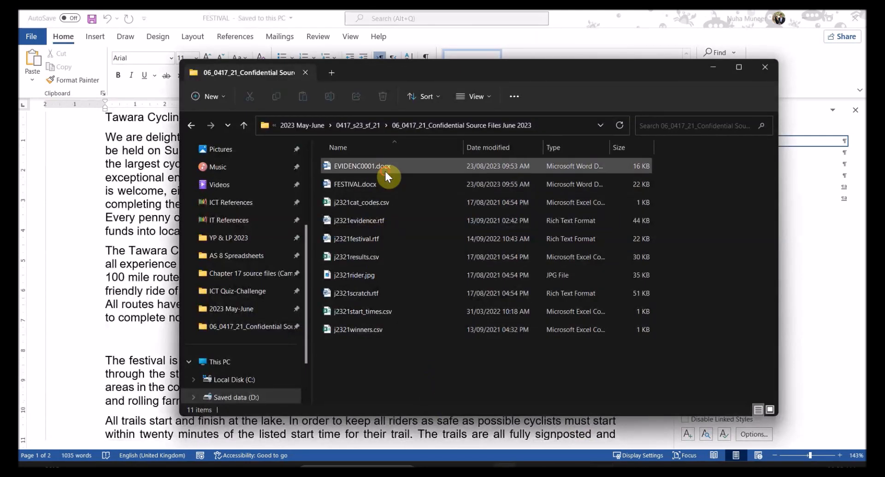
{"action": "left_click", "coordinate": [385, 183]}
{"action": "left_click", "coordinate": [417, 367]}
{"action": "right_click", "coordinate": [417, 368]}
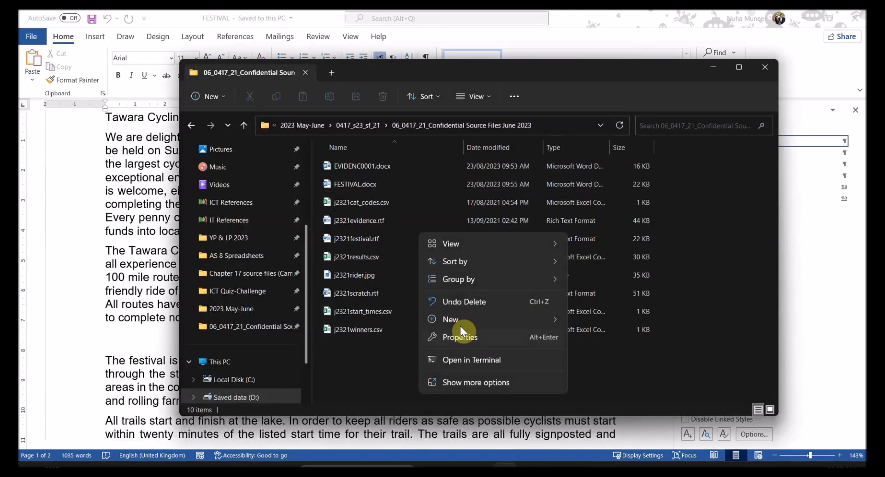
{"action": "mouse_move", "coordinate": [524, 286]}
{"action": "left_click", "coordinate": [590, 317]}
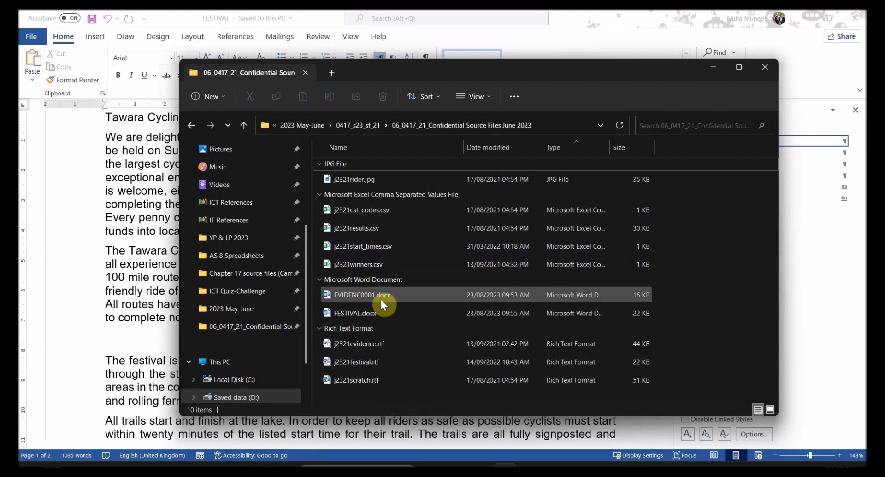
Step: Select FESTIVAL.docx and the RTF files, then go back to the exam question paper
{"action": "left_click", "coordinate": [376, 312]}
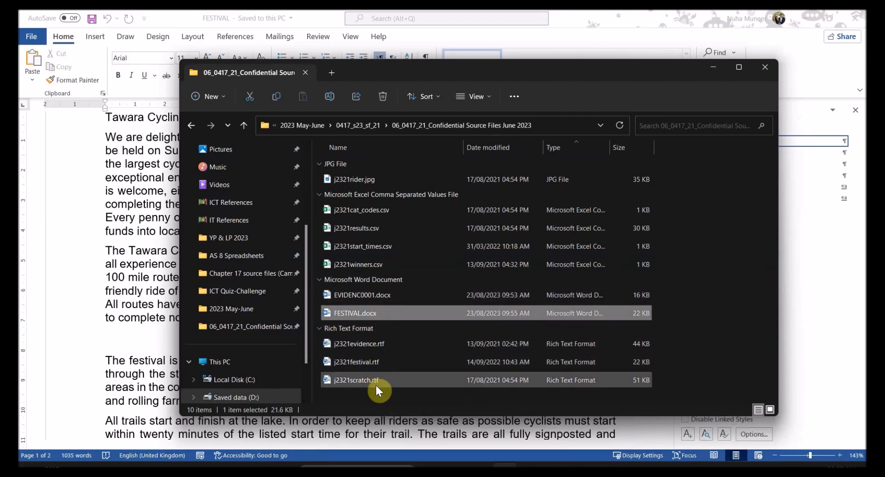
{"action": "left_click_drag", "start_coordinate": [376, 393], "coordinate": [376, 358]}
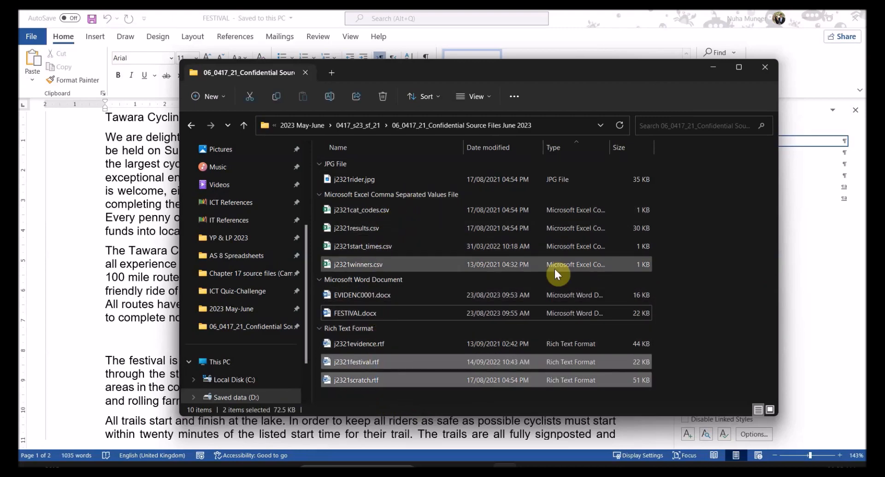
{"action": "key", "text": "alt+Tab"}
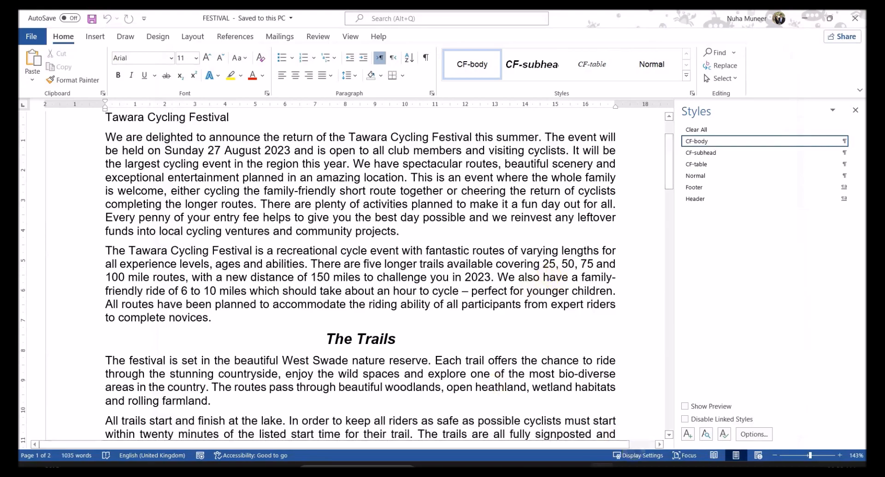
{"action": "key", "text": "alt+Tab"}
{"action": "scroll", "coordinate": [311, 362], "scroll_direction": "down", "scroll_amount": 3}
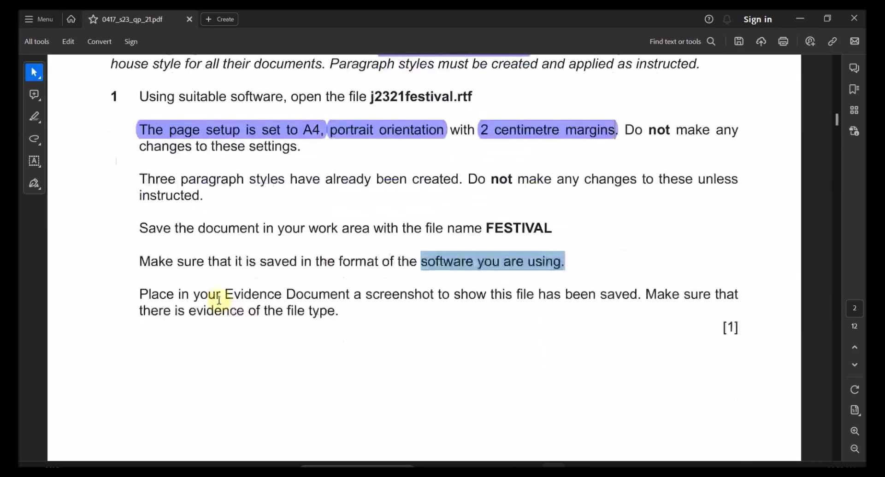
Step: Highlight the screenshot evidence and file type requirements in the question paper
{"action": "left_click_drag", "start_coordinate": [177, 294], "coordinate": [434, 297]}
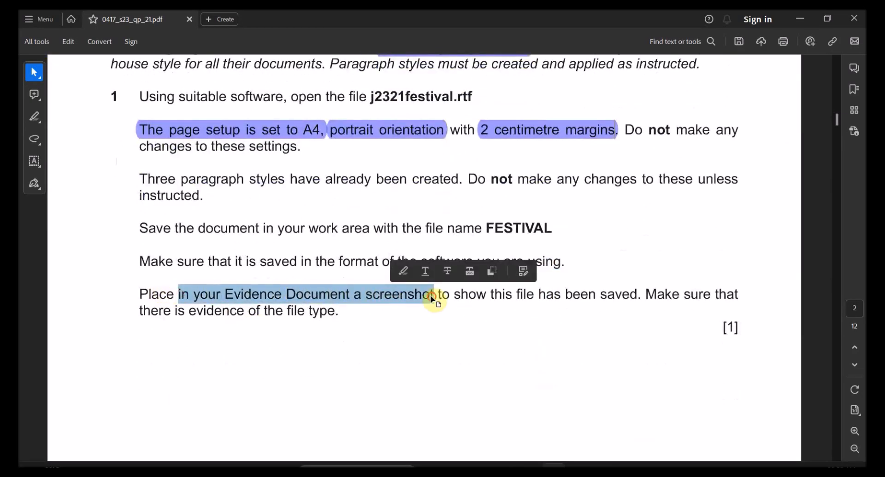
{"action": "left_click", "coordinate": [411, 295]}
{"action": "double_click", "coordinate": [411, 295]}
{"action": "left_click_drag", "start_coordinate": [490, 295], "coordinate": [680, 295]}
{"action": "left_click_drag", "start_coordinate": [159, 312], "coordinate": [367, 329]}
{"action": "left_click", "coordinate": [314, 319]}
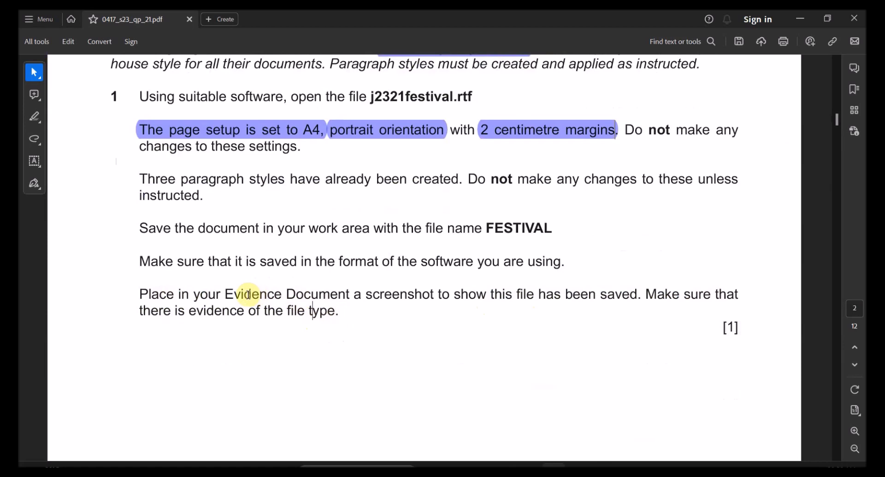
{"action": "left_click_drag", "start_coordinate": [248, 294], "coordinate": [369, 295]}
{"action": "left_click_drag", "start_coordinate": [544, 228], "coordinate": [492, 244]}
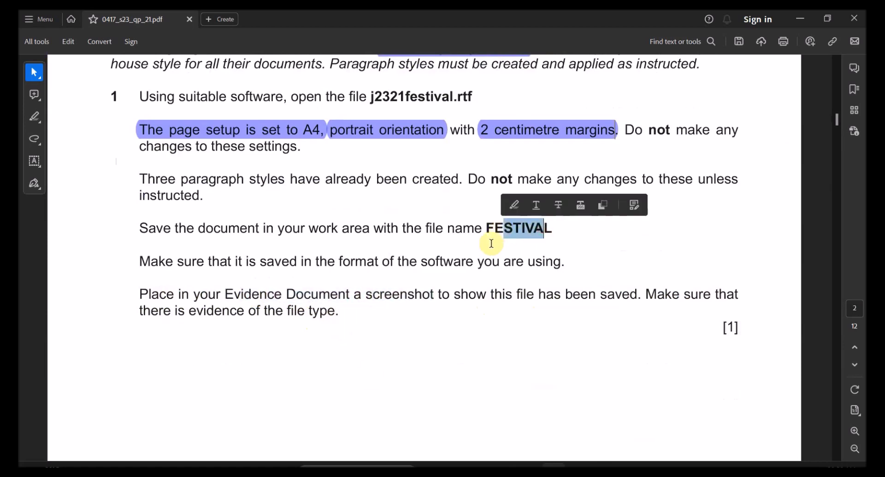
{"action": "left_click_drag", "start_coordinate": [337, 314], "coordinate": [229, 318]}
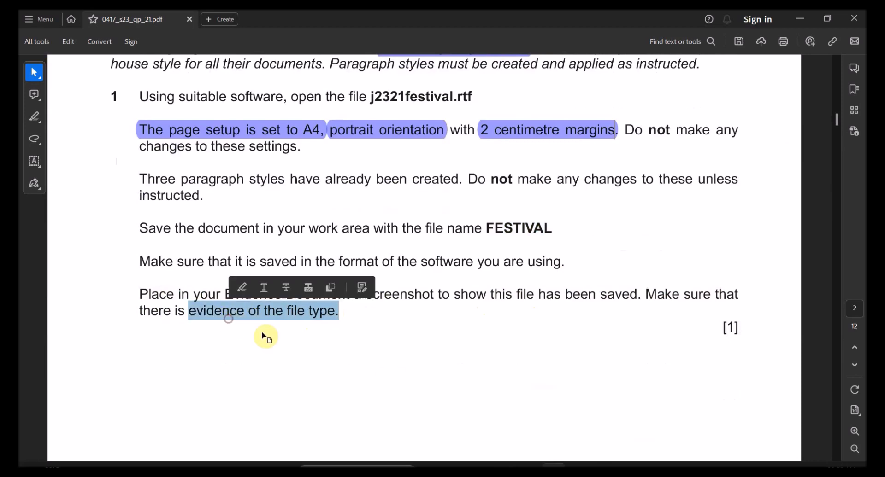
Step: In File Explorer, widen the Type column and snip the FESTIVAL.docx file row
{"action": "mouse_move", "coordinate": [601, 464]}
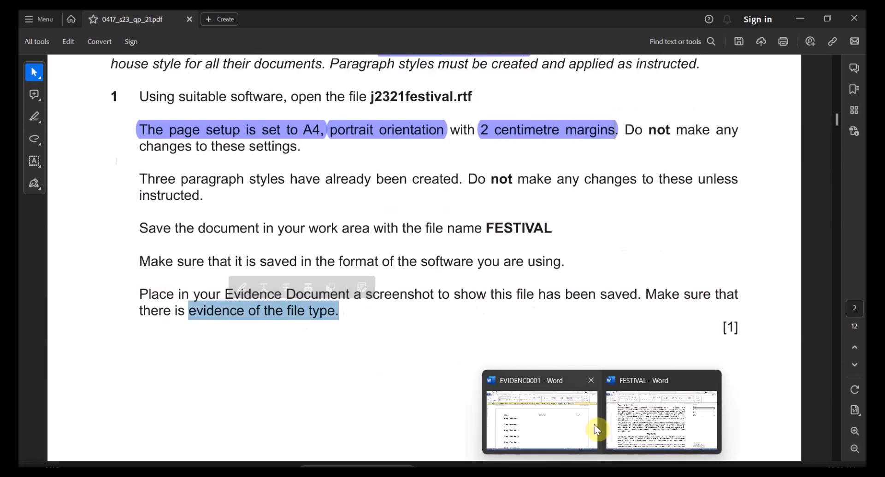
{"action": "left_click", "coordinate": [506, 465]}
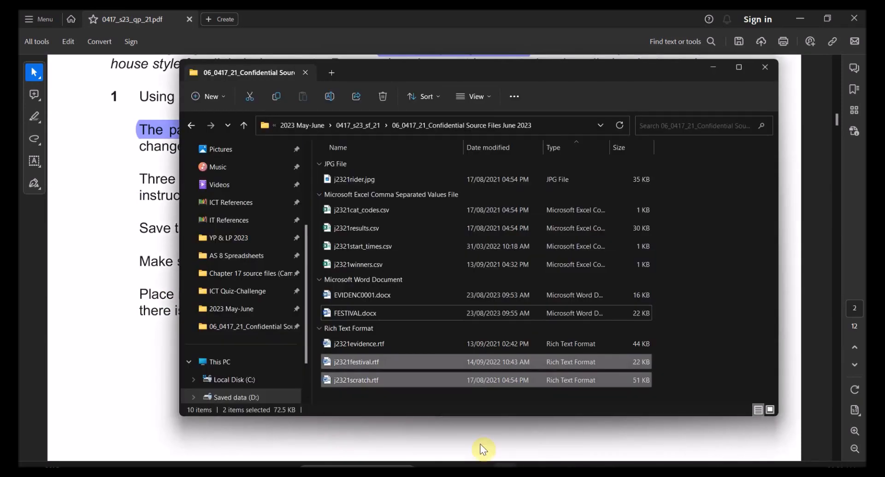
{"action": "left_click", "coordinate": [698, 365]}
{"action": "left_click", "coordinate": [372, 315]}
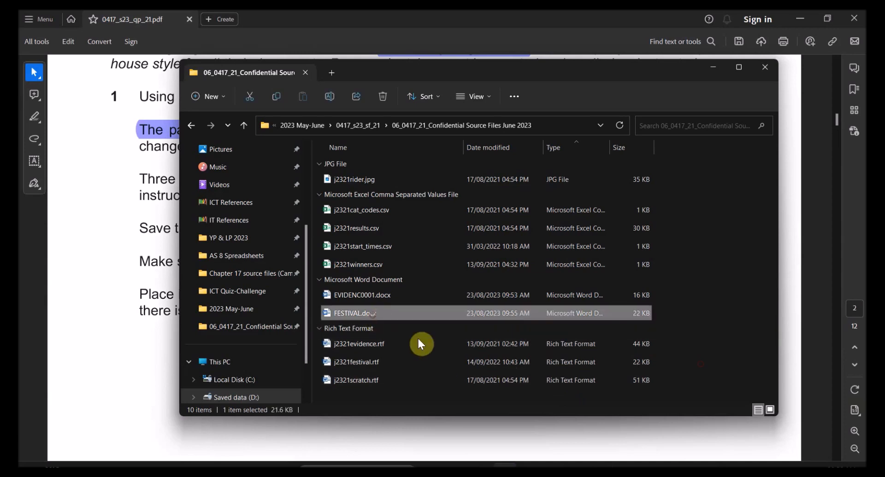
{"action": "left_click", "coordinate": [733, 352]}
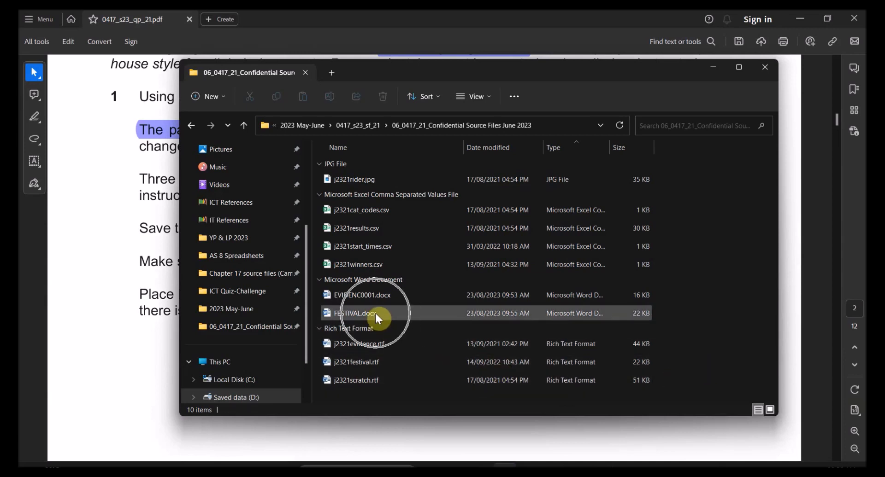
{"action": "left_click_drag", "start_coordinate": [609, 145], "coordinate": [645, 145]}
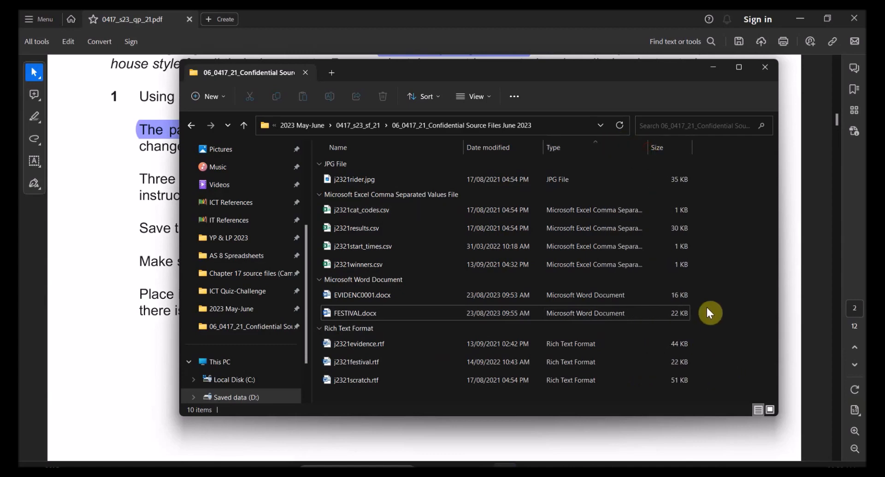
{"action": "key", "text": "super+shift+s"}
{"action": "left_click_drag", "start_coordinate": [696, 302], "coordinate": [315, 327]}
Step: Paste the FESTIVAL.docx row snip under Step 1 evidence in EVIDENC0001 and crop its bottom edge
{"action": "mouse_move", "coordinate": [602, 465]}
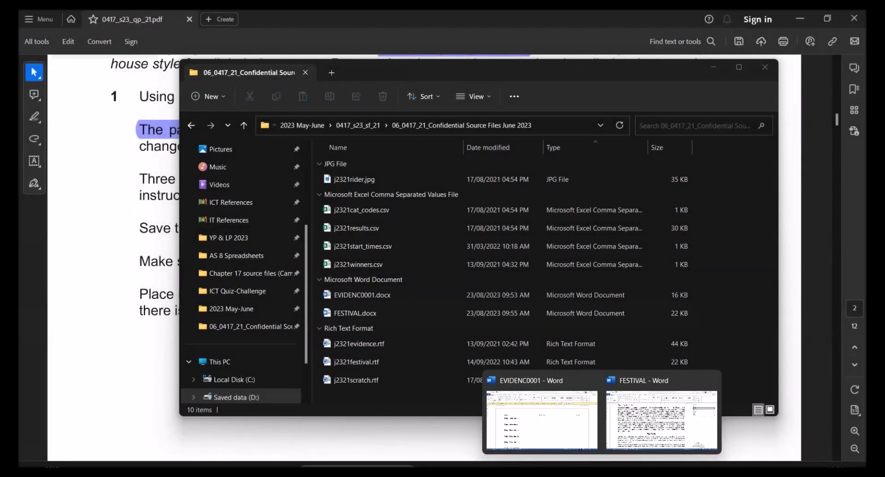
{"action": "left_click", "coordinate": [560, 431]}
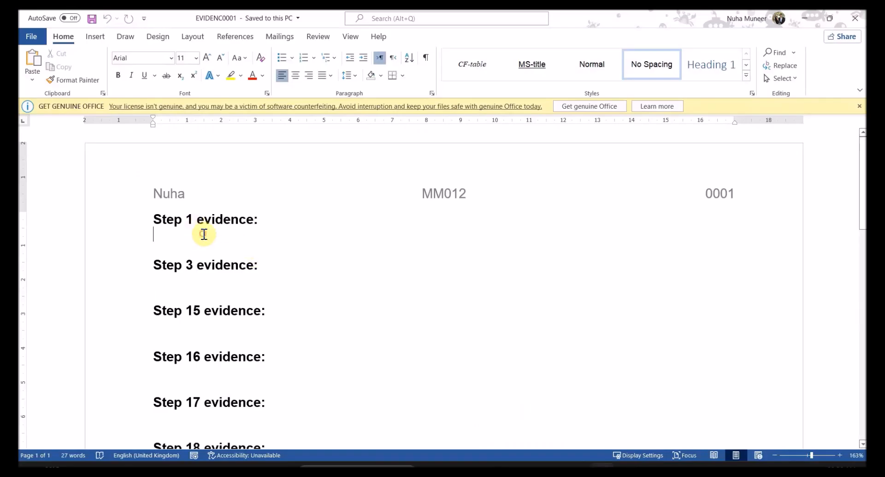
{"action": "key", "text": "ctrl+v"}
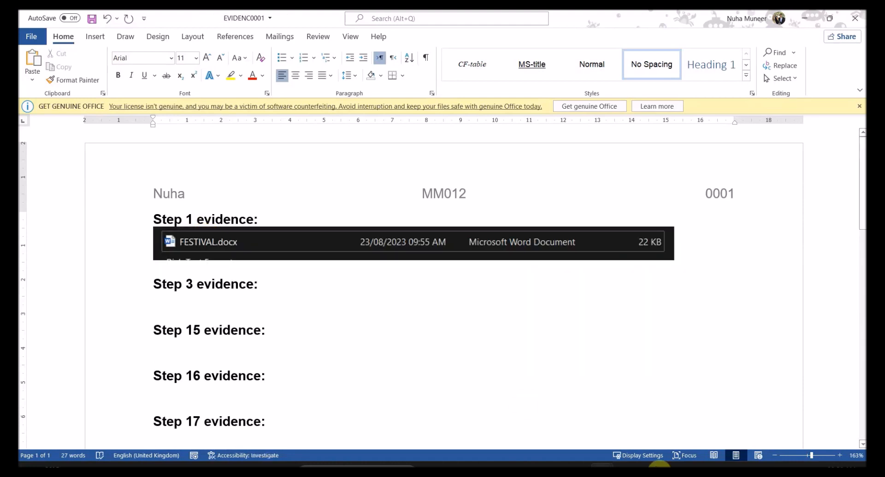
{"action": "left_click", "coordinate": [399, 247]}
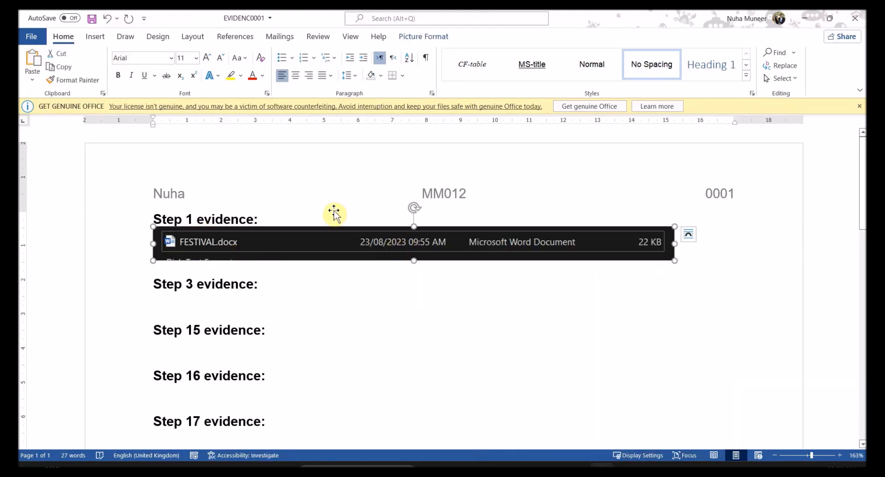
{"action": "left_click", "coordinate": [436, 37]}
{"action": "left_click", "coordinate": [778, 59]}
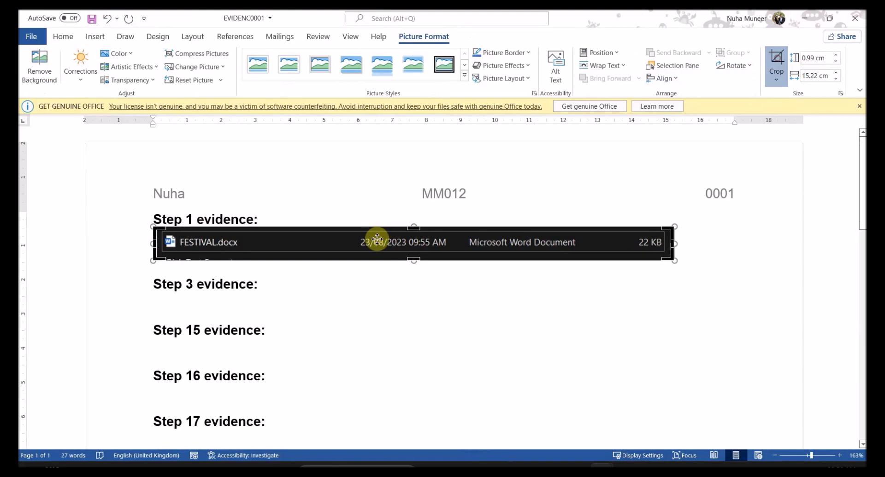
{"action": "left_click_drag", "start_coordinate": [413, 260], "coordinate": [405, 257]}
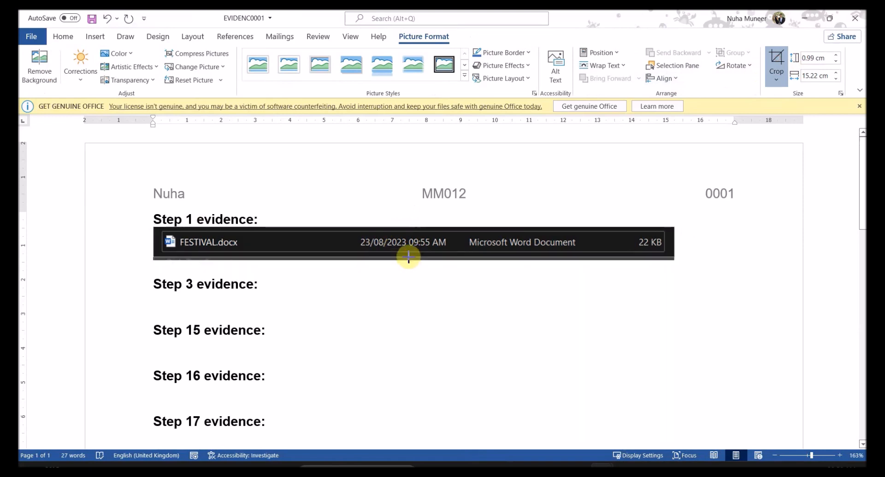
{"action": "left_click", "coordinate": [429, 320]}
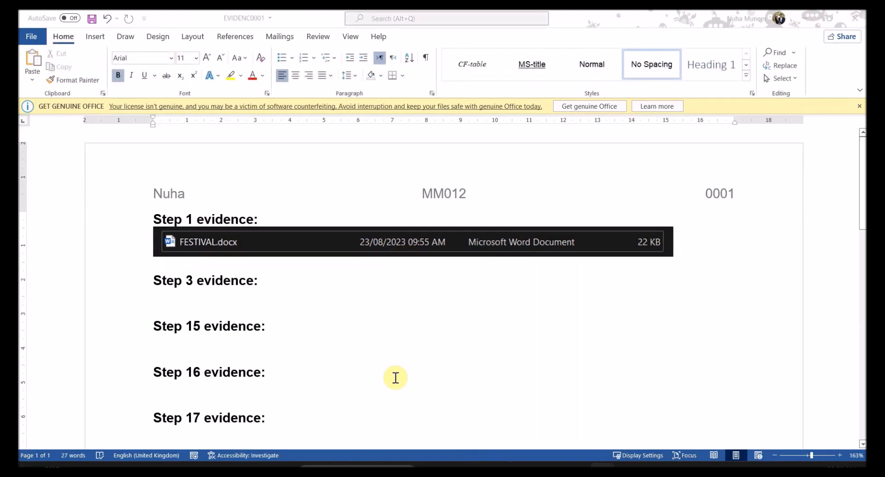
{"action": "key", "text": "alt+Tab"}
{"action": "scroll", "coordinate": [397, 367], "scroll_direction": "down", "scroll_amount": 12}
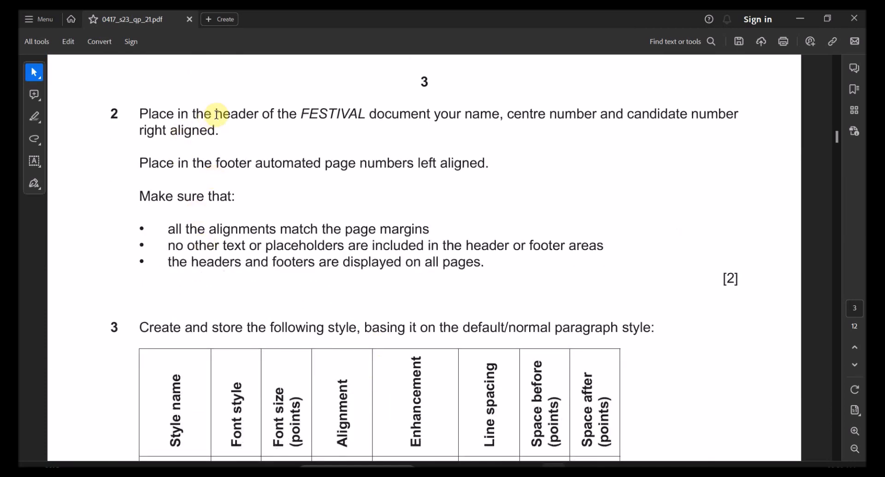
Step: Highlight 'header' and 'your name, centre number and candidate number' in question 2
{"action": "double_click", "coordinate": [227, 115]}
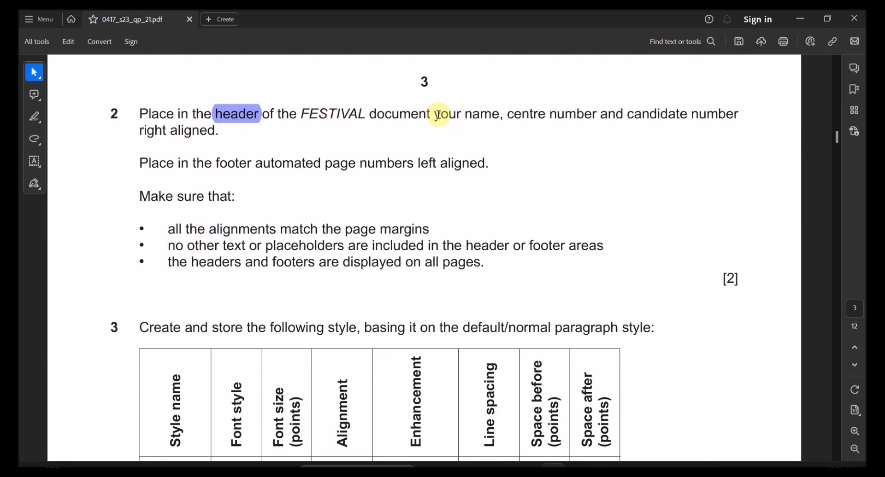
{"action": "left_click_drag", "start_coordinate": [435, 115], "coordinate": [719, 115]}
{"action": "left_click", "coordinate": [695, 93]}
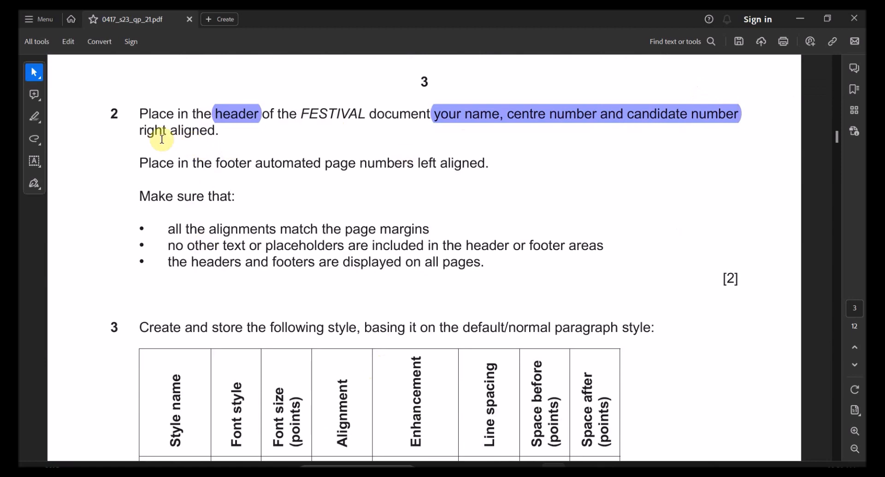
{"action": "left_click_drag", "start_coordinate": [140, 134], "coordinate": [215, 134]}
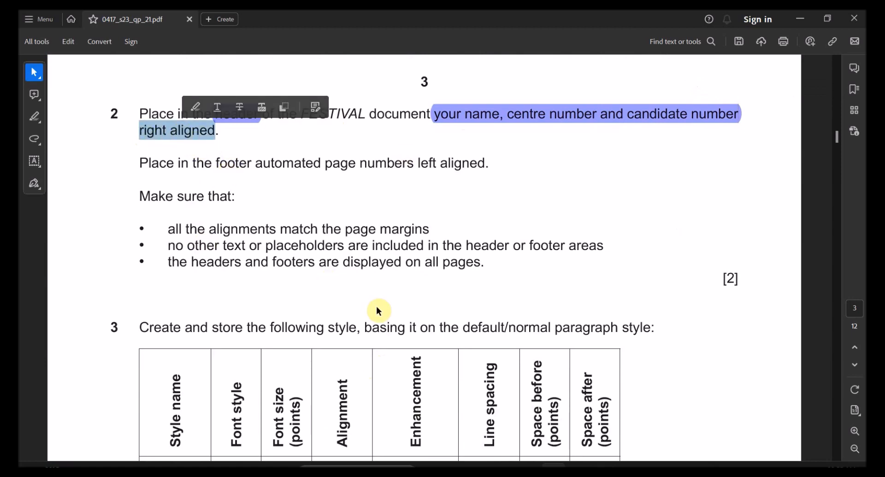
{"action": "mouse_move", "coordinate": [601, 466]}
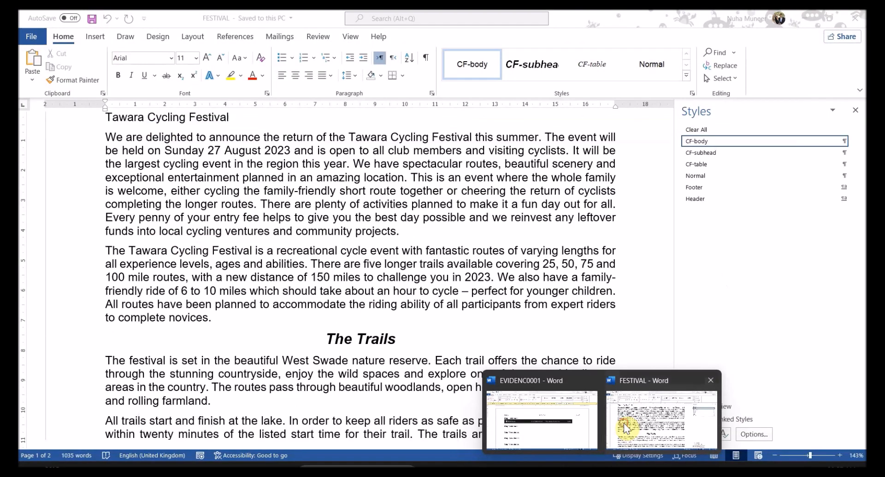
{"action": "left_click", "coordinate": [623, 424]}
{"action": "scroll", "coordinate": [509, 324], "scroll_direction": "up", "scroll_amount": 3}
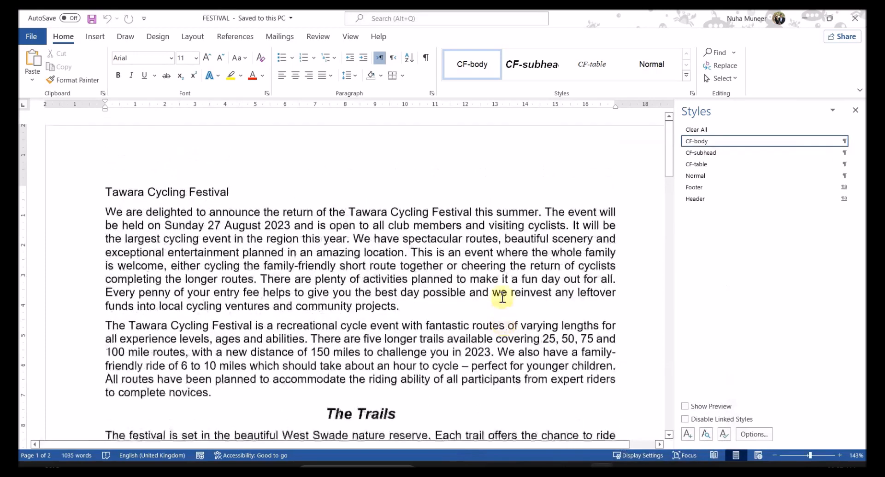
Step: Insert a Blank (Three Columns) header and type the candidate's name and centre number on the right
{"action": "double_click", "coordinate": [455, 138]}
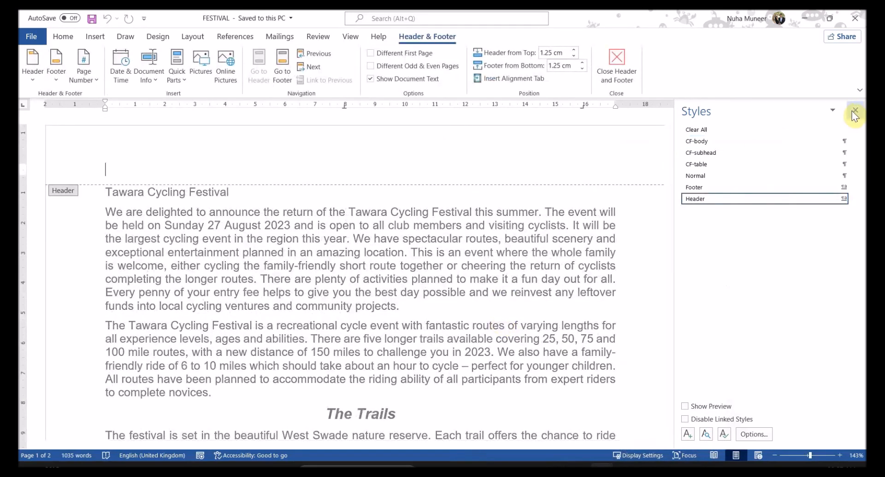
{"action": "left_click", "coordinate": [854, 111]}
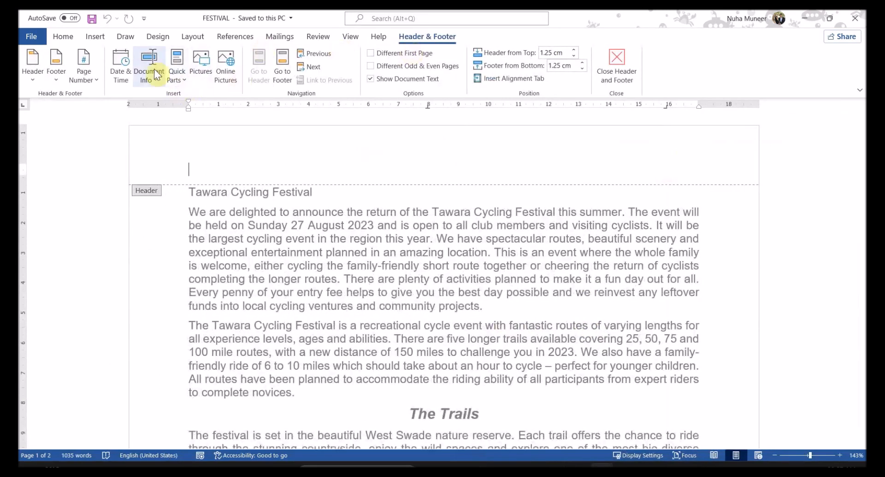
{"action": "left_click", "coordinate": [31, 80]}
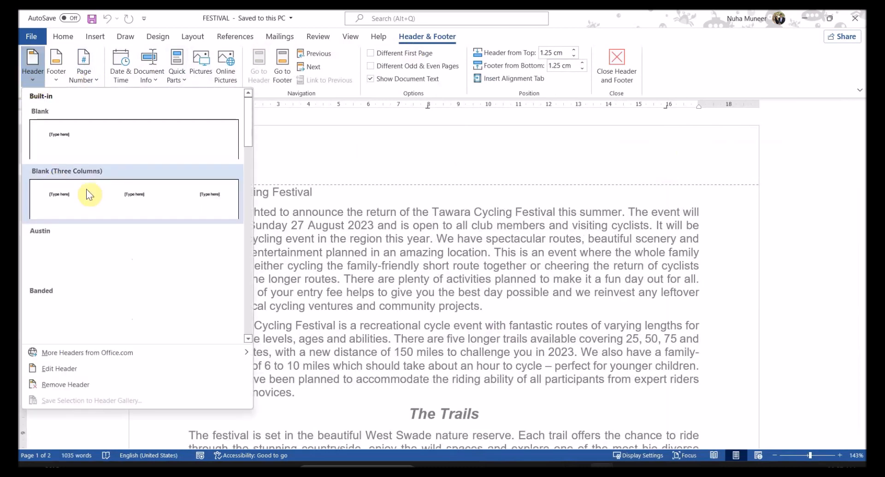
{"action": "left_click", "coordinate": [88, 186]}
{"action": "left_click", "coordinate": [654, 169]}
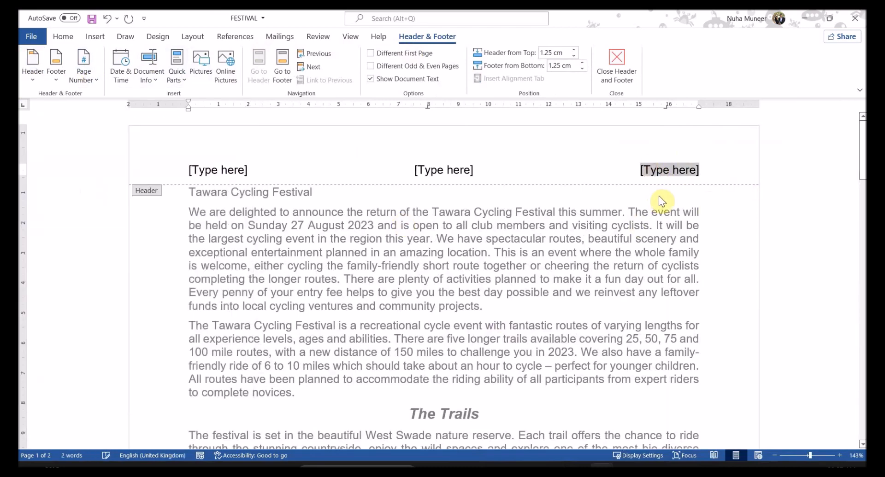
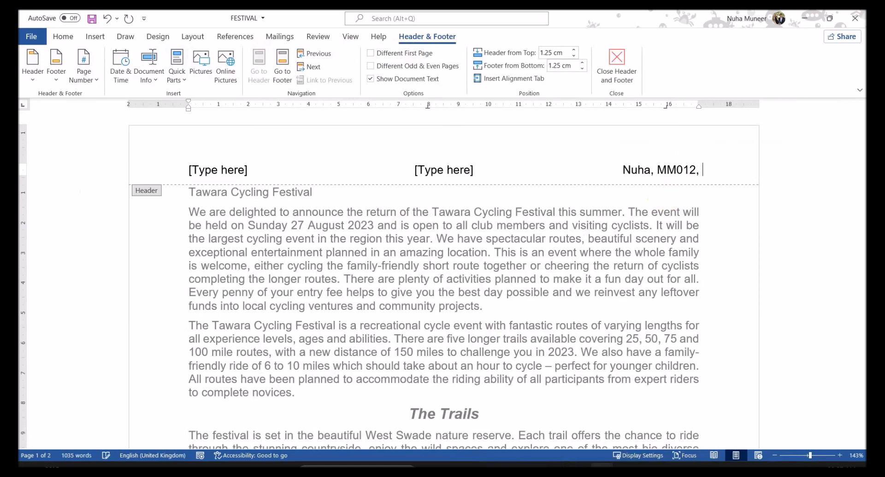
Step: Delete the centre and left header placeholders and close header editing
{"action": "left_click", "coordinate": [450, 170]}
{"action": "key", "text": "Delete"}
{"action": "left_click", "coordinate": [229, 169]}
{"action": "key", "text": "Delete"}
{"action": "left_click", "coordinate": [631, 47]}
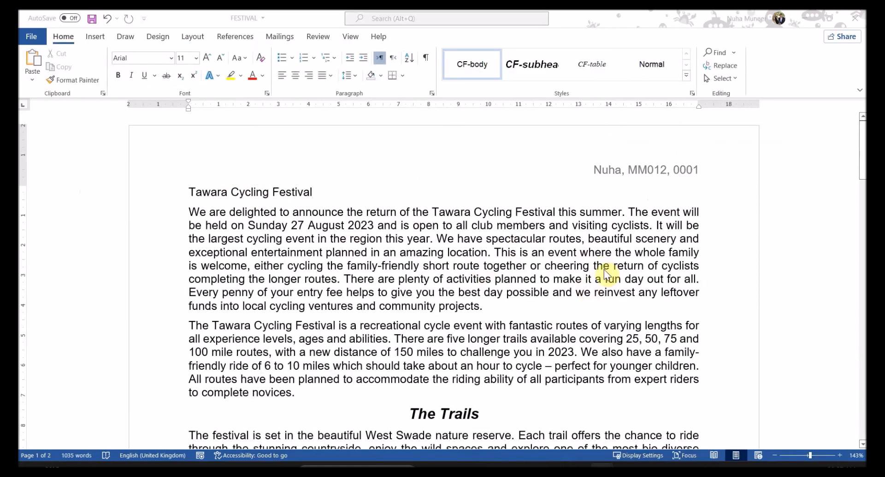
{"action": "key", "text": "alt+Tab"}
Step: Highlight 'footer' and 'page numbers left aligned' in the question paper
{"action": "double_click", "coordinate": [233, 164]}
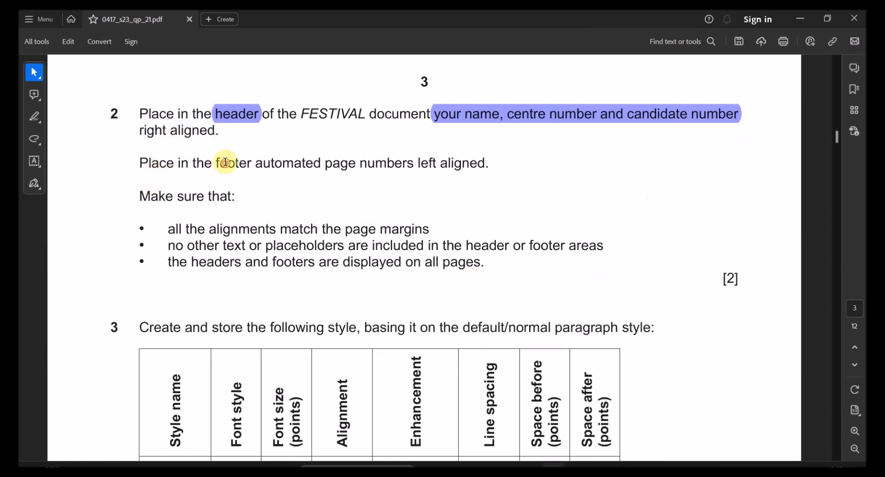
{"action": "left_click", "coordinate": [233, 140]}
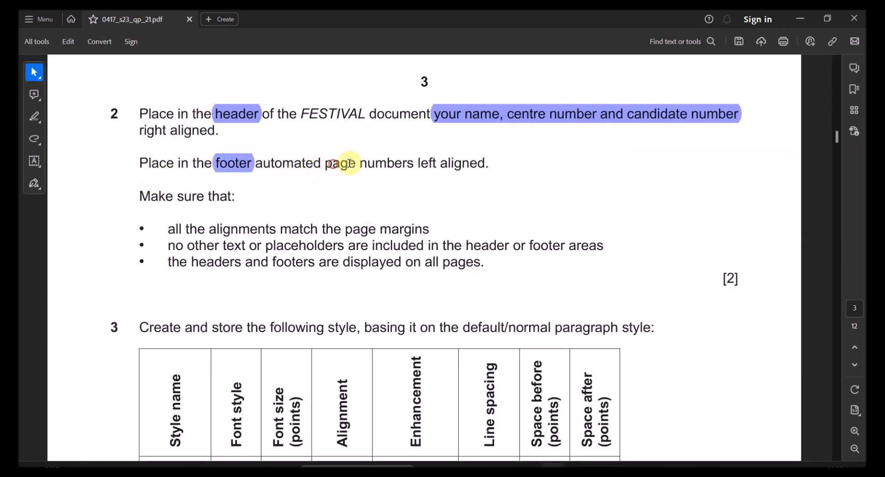
{"action": "left_click_drag", "start_coordinate": [349, 163], "coordinate": [485, 164]}
{"action": "left_click", "coordinate": [463, 143]}
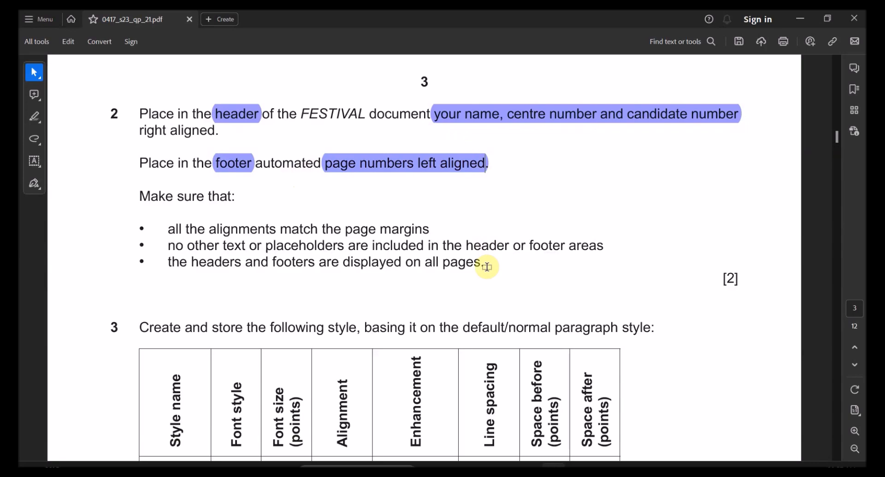
{"action": "key", "text": "alt+Tab"}
{"action": "scroll", "coordinate": [461, 277], "scroll_direction": "down", "scroll_amount": 15}
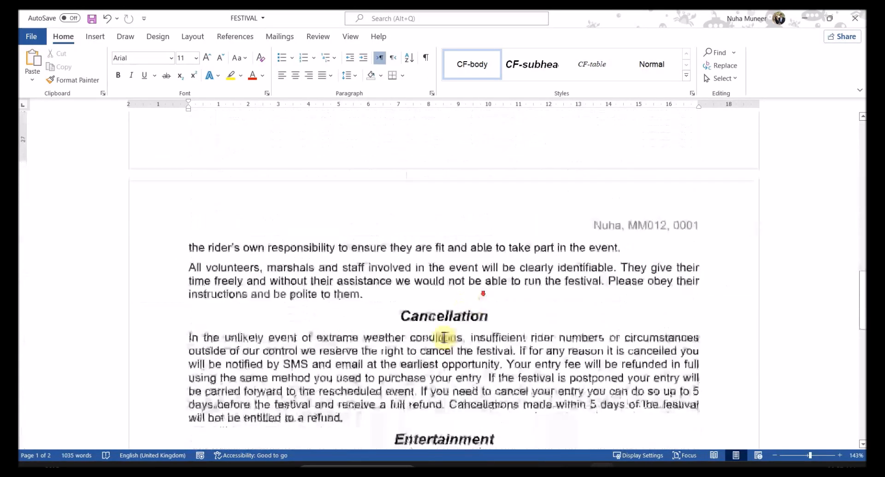
Step: Insert a Blank (Three Columns) footer on page 1 and select its left placeholder
{"action": "double_click", "coordinate": [430, 209]}
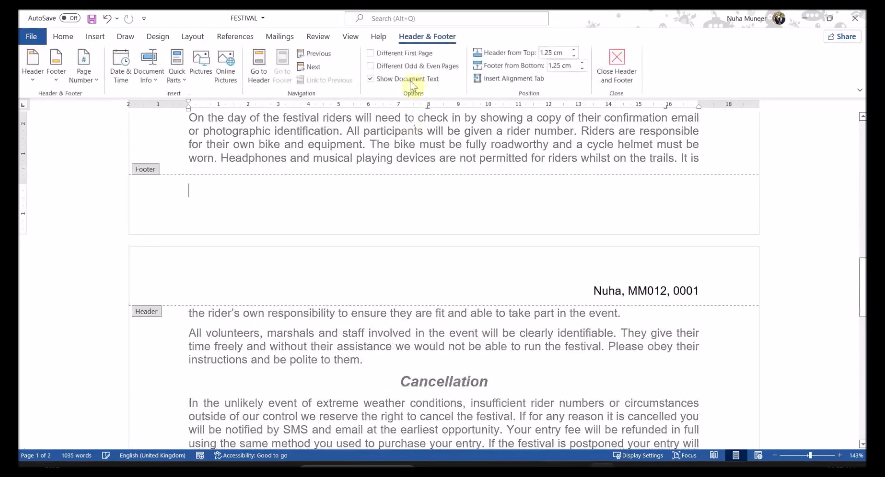
{"action": "left_click", "coordinate": [57, 76]}
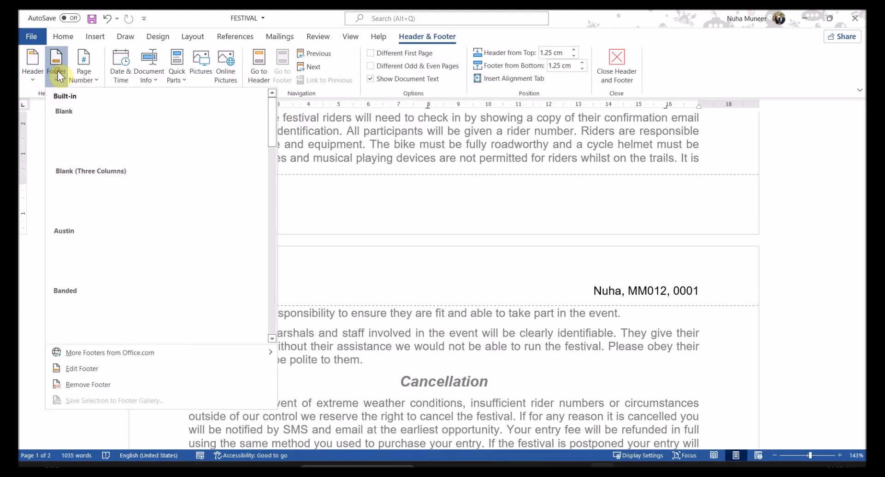
{"action": "left_click", "coordinate": [99, 200]}
{"action": "left_click", "coordinate": [210, 194]}
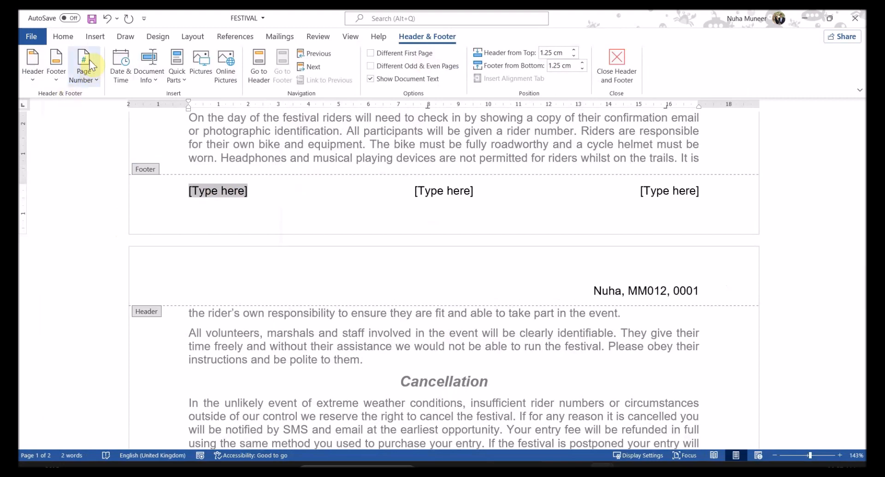
Step: Put an automatic Page field in the left footer position
{"action": "left_click", "coordinate": [88, 84]}
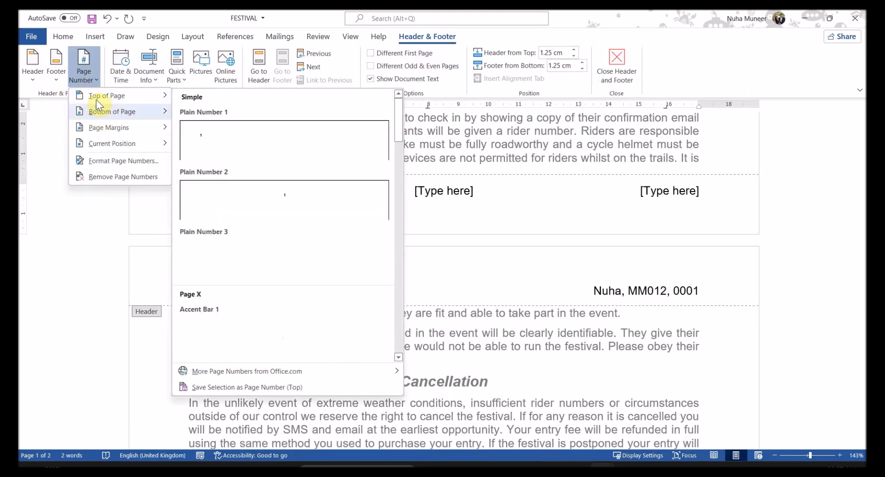
{"action": "left_click", "coordinate": [88, 61]}
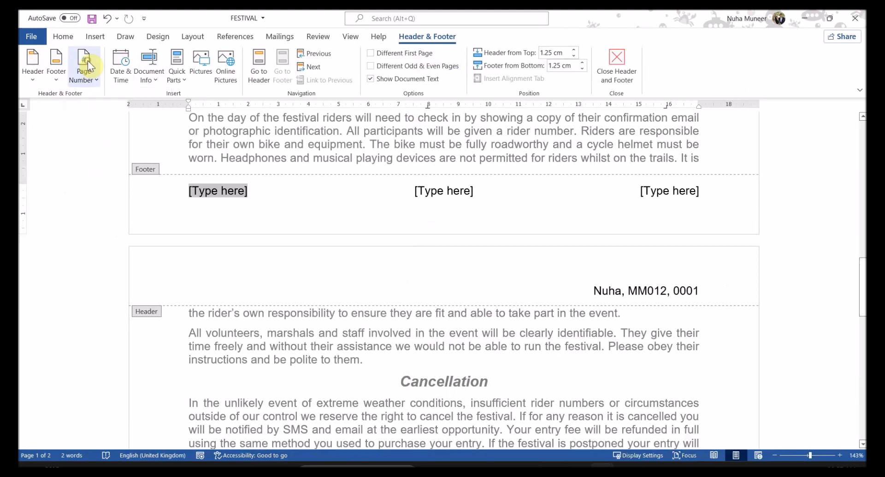
{"action": "left_click", "coordinate": [87, 63]}
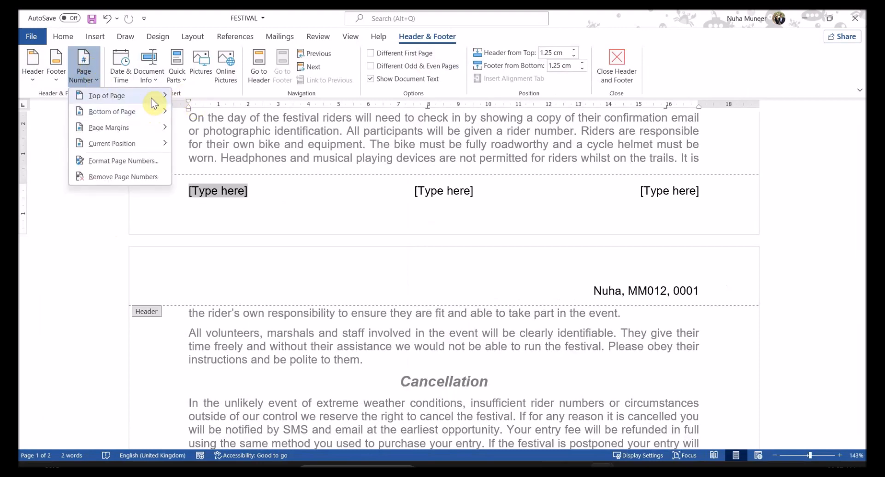
{"action": "mouse_move", "coordinate": [138, 128]}
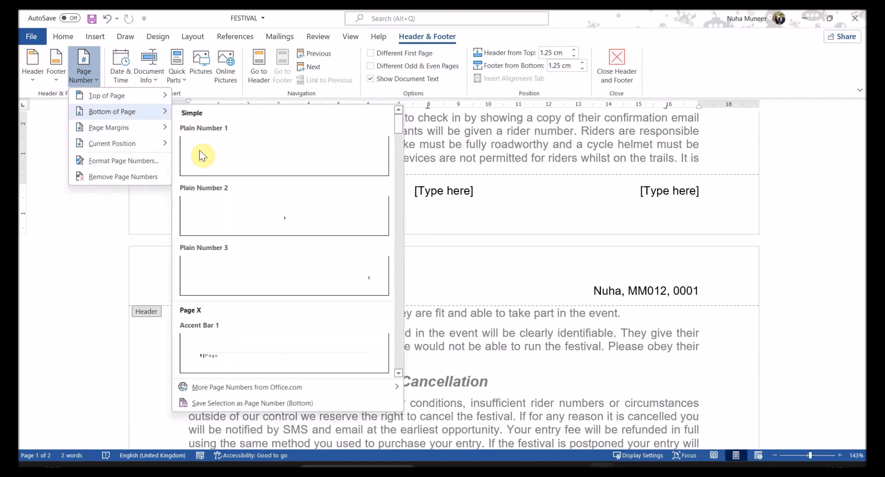
{"action": "left_click", "coordinate": [203, 154]}
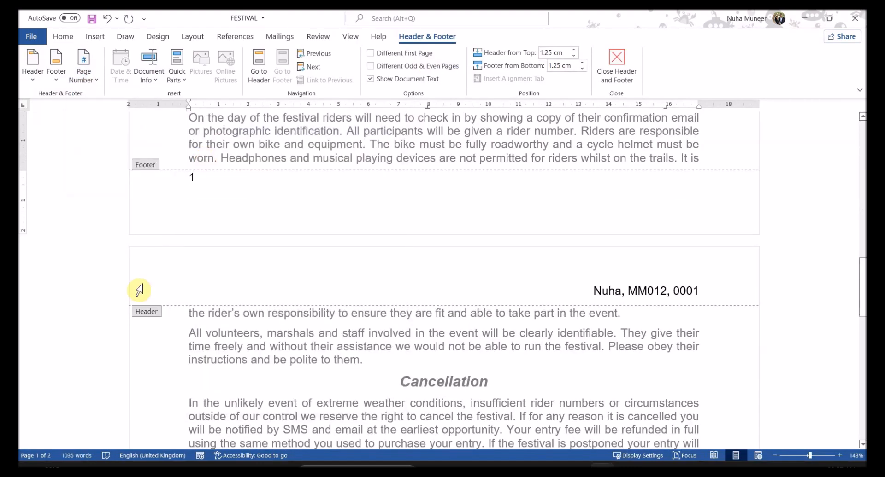
{"action": "key", "text": "ctrl+z"}
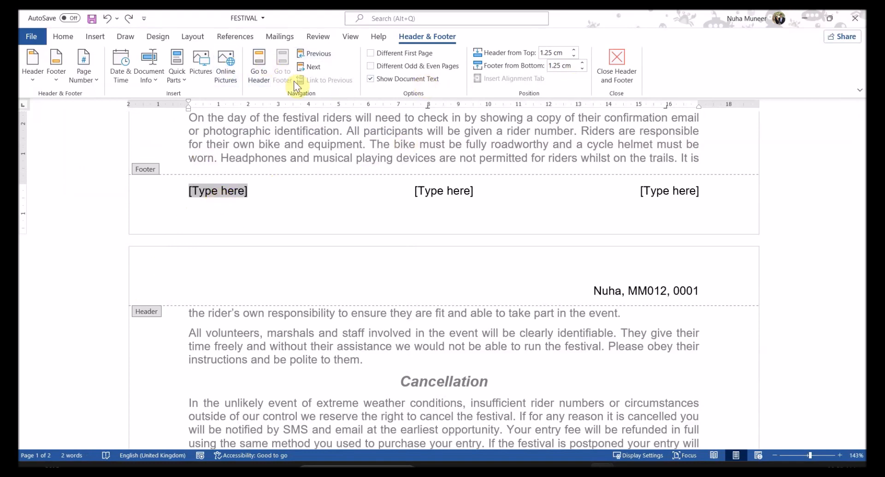
{"action": "left_click", "coordinate": [192, 129]}
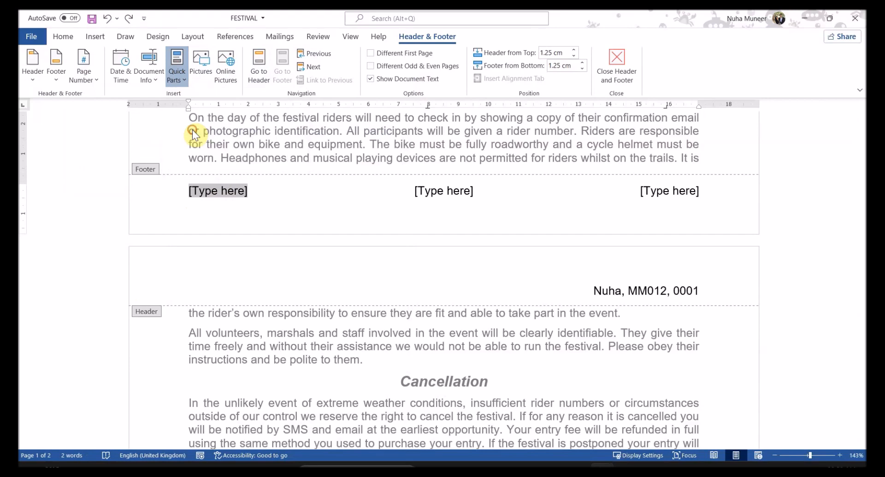
{"action": "key", "text": "p"}
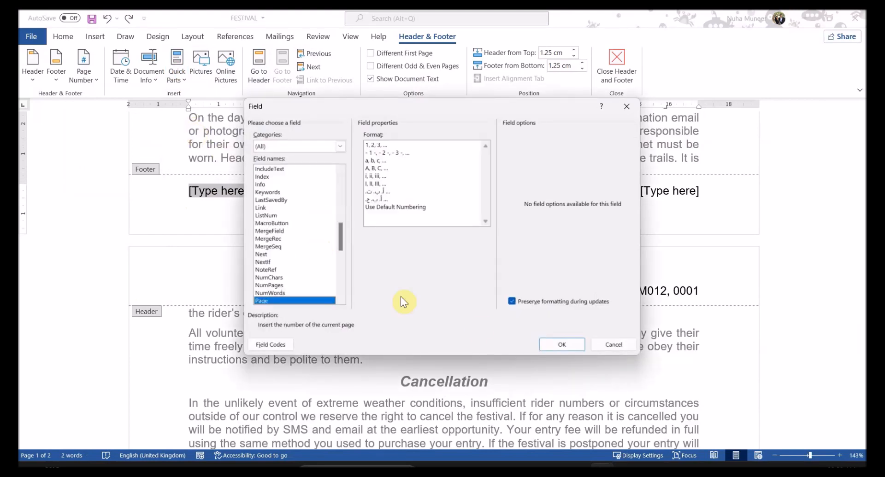
{"action": "left_click", "coordinate": [571, 343]}
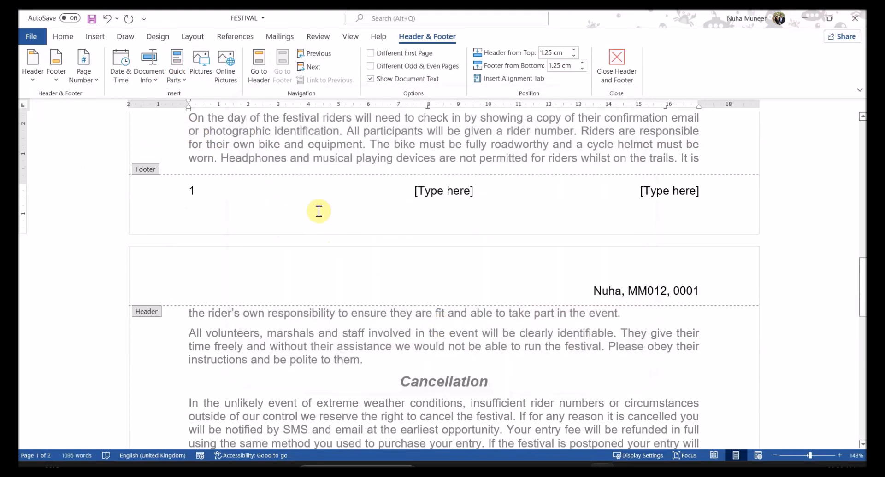
Step: Delete the centre and right footer placeholders and close footer editing
{"action": "left_click", "coordinate": [437, 191]}
{"action": "key", "text": "Delete"}
{"action": "left_click", "coordinate": [676, 192]}
{"action": "key", "text": "Delete"}
{"action": "left_click", "coordinate": [617, 67]}
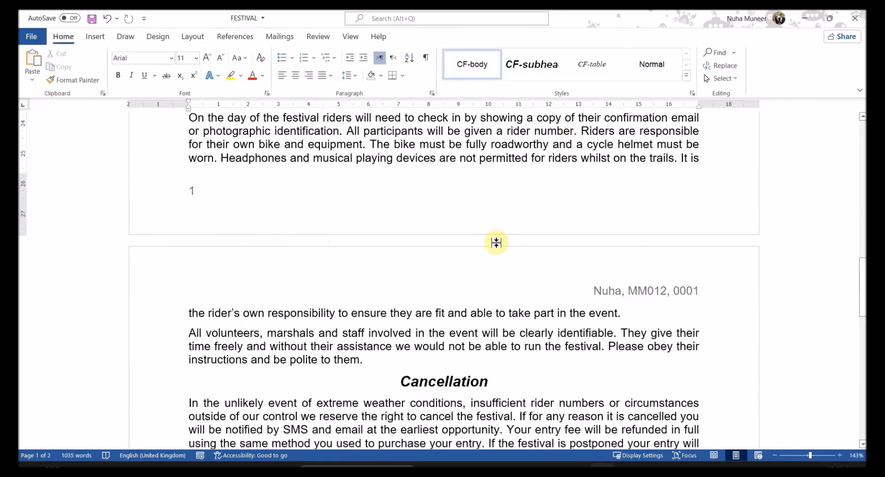
{"action": "key", "text": "alt+Tab"}
{"action": "scroll", "coordinate": [419, 277], "scroll_direction": "down", "scroll_amount": 1}
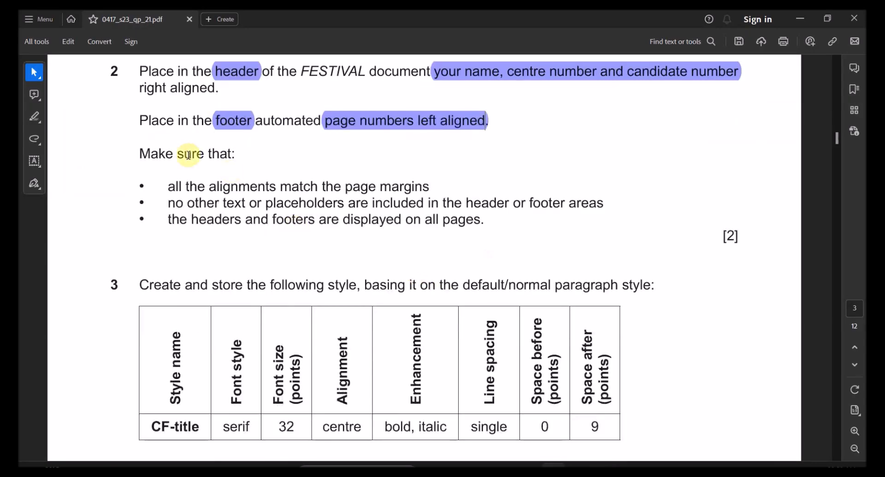
{"action": "left_click_drag", "start_coordinate": [209, 188], "coordinate": [426, 189]}
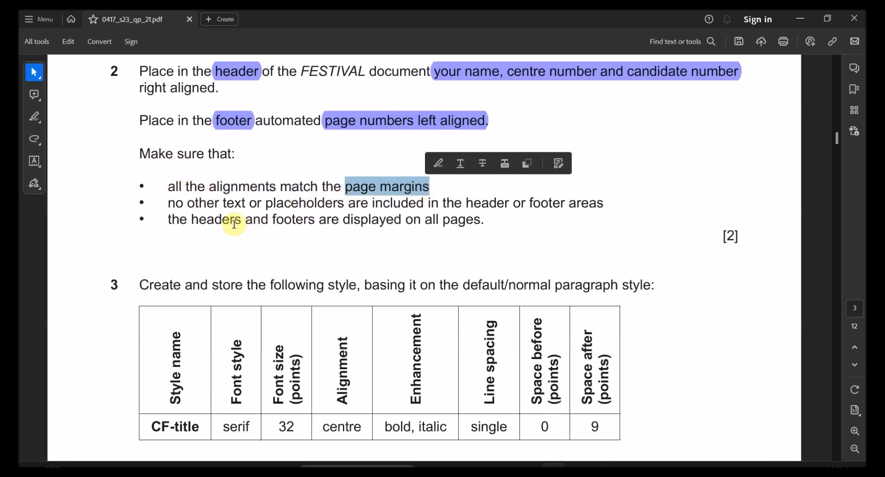
{"action": "left_click_drag", "start_coordinate": [223, 203], "coordinate": [424, 203]}
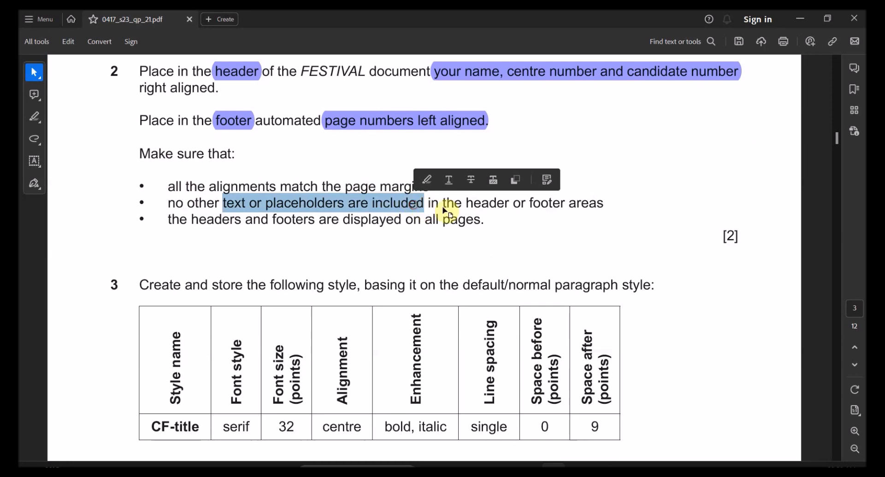
{"action": "left_click_drag", "start_coordinate": [565, 203], "coordinate": [470, 209]}
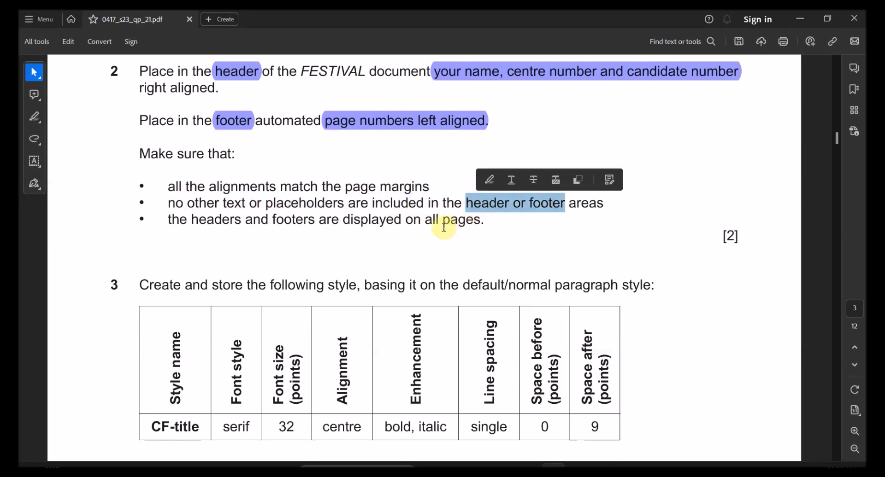
{"action": "left_click_drag", "start_coordinate": [201, 220], "coordinate": [400, 221]}
{"action": "scroll", "coordinate": [444, 298], "scroll_direction": "down", "scroll_amount": 1}
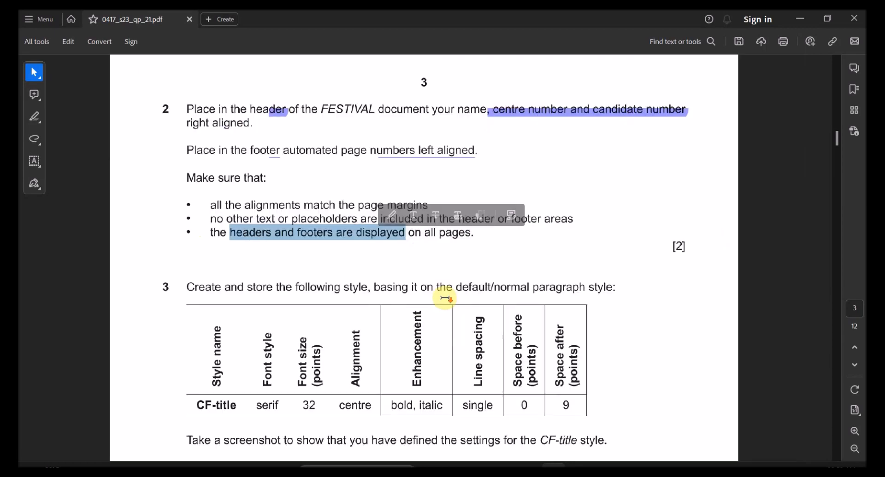
{"action": "scroll", "coordinate": [444, 299], "scroll_direction": "down", "scroll_amount": 1}
{"action": "key", "text": "alt+Tab"}
{"action": "scroll", "coordinate": [478, 273], "scroll_direction": "down", "scroll_amount": 2}
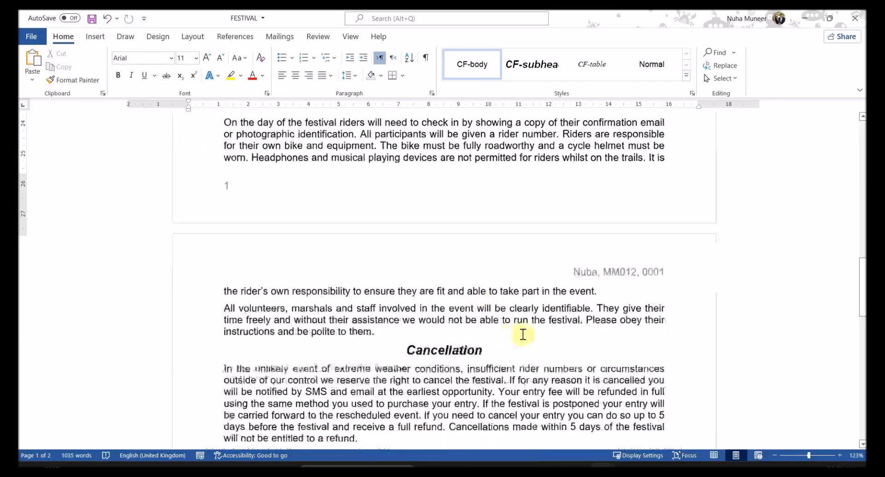
{"action": "scroll", "coordinate": [523, 334], "scroll_direction": "up", "scroll_amount": 15}
{"action": "scroll", "coordinate": [525, 332], "scroll_direction": "down", "scroll_amount": 4}
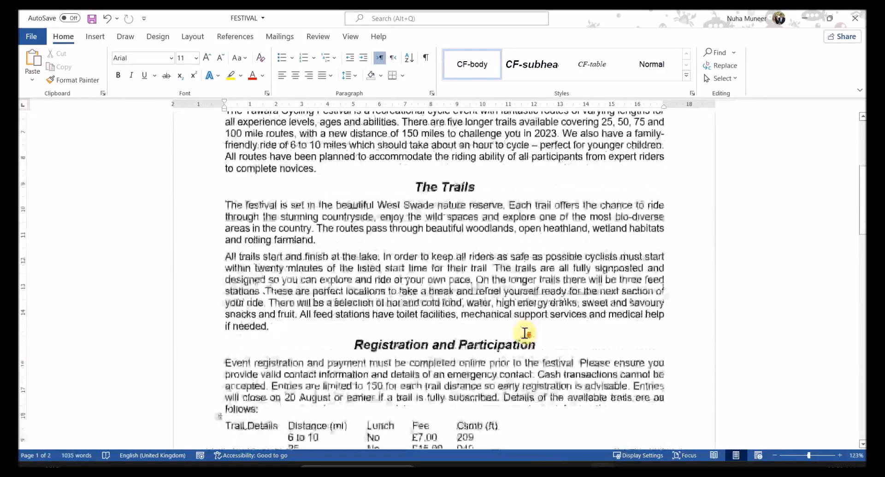
{"action": "scroll", "coordinate": [525, 333], "scroll_direction": "down", "scroll_amount": 10}
{"action": "scroll", "coordinate": [523, 333], "scroll_direction": "down", "scroll_amount": 1}
{"action": "key", "text": "alt+Tab"}
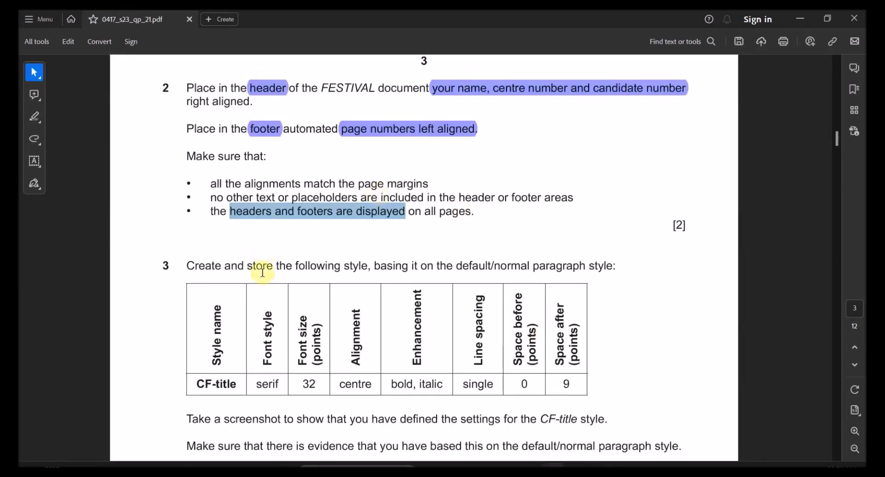
Step: Highlight 'default/normal paragraph style' in question 3 of the PDF
{"action": "scroll", "coordinate": [266, 272], "scroll_direction": "down", "scroll_amount": 2}
{"action": "scroll", "coordinate": [276, 267], "scroll_direction": "down", "scroll_amount": 1}
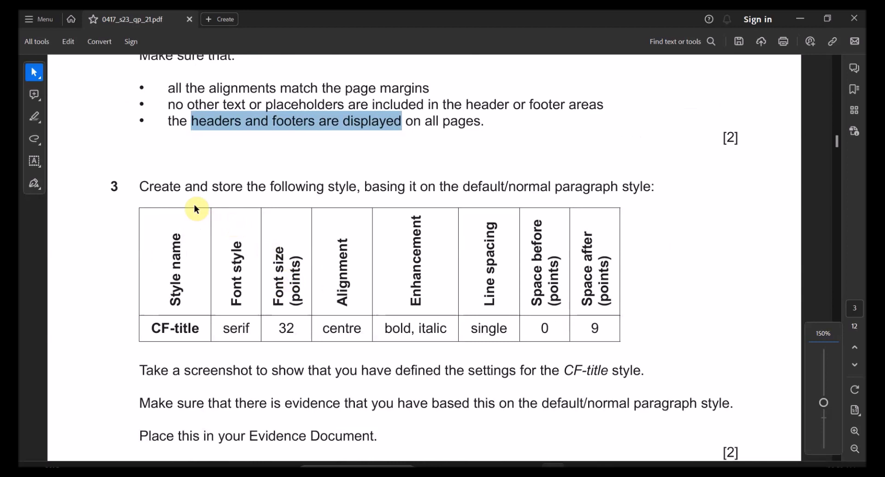
{"action": "left_click_drag", "start_coordinate": [271, 186], "coordinate": [404, 187]}
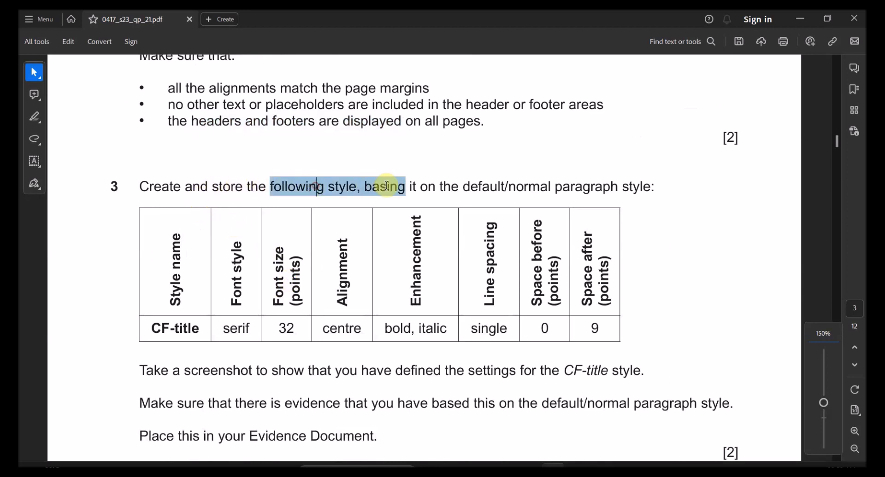
{"action": "left_click_drag", "start_coordinate": [462, 187], "coordinate": [651, 187]}
{"action": "left_click", "coordinate": [654, 173]}
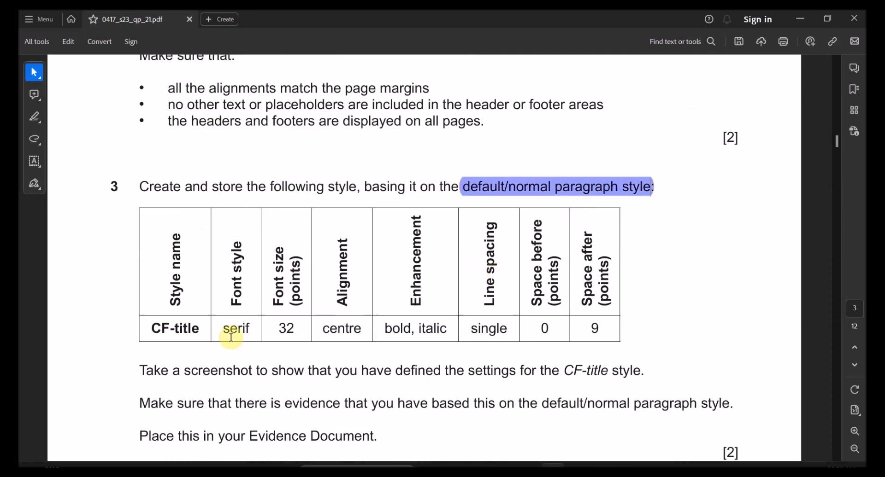
Step: Select the CF-title name and 32 font size in the style table, then snap the PDF right
{"action": "scroll", "coordinate": [216, 339], "scroll_direction": "down", "scroll_amount": 1}
{"action": "left_click_drag", "start_coordinate": [175, 214], "coordinate": [175, 288]}
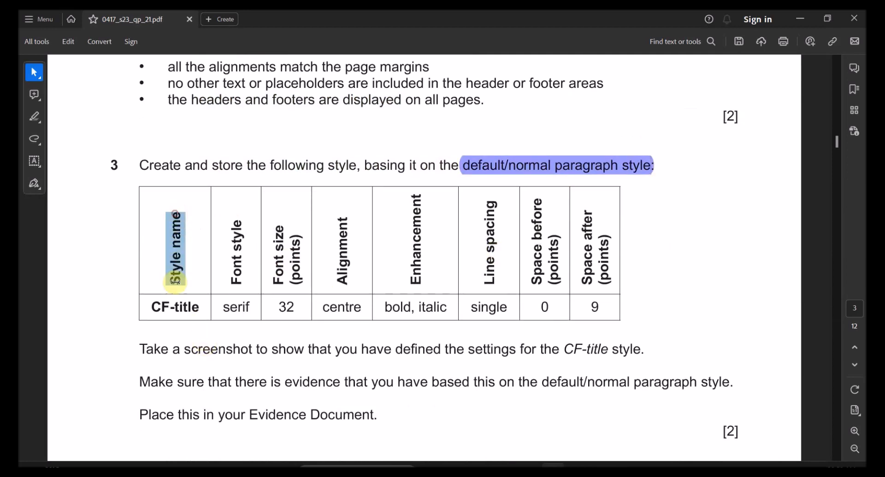
{"action": "double_click", "coordinate": [170, 306]}
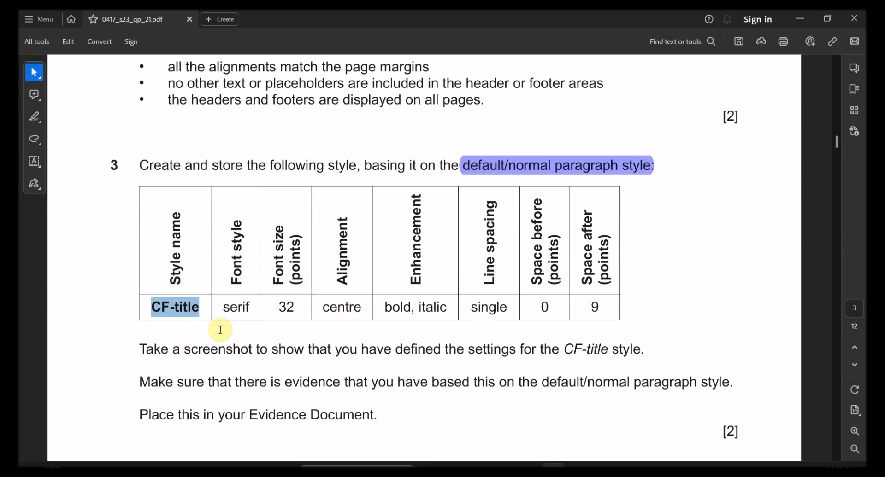
{"action": "double_click", "coordinate": [286, 308]}
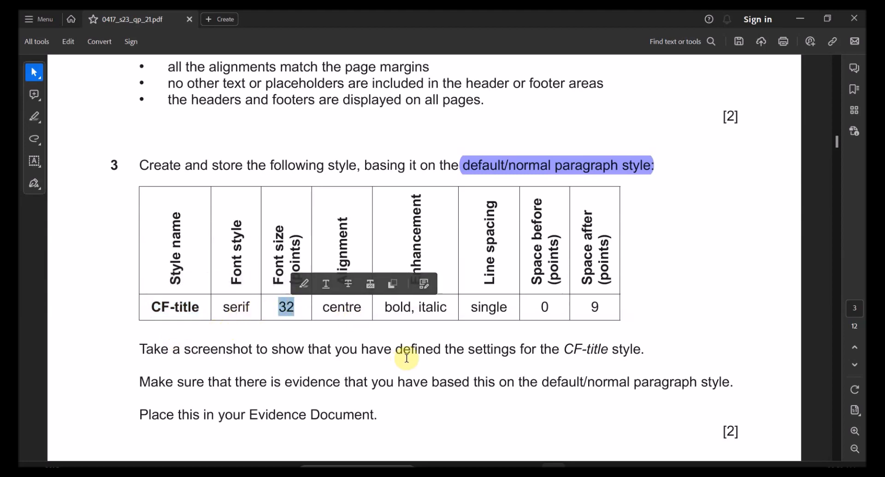
{"action": "left_click_drag", "start_coordinate": [444, 15], "coordinate": [882, 207]}
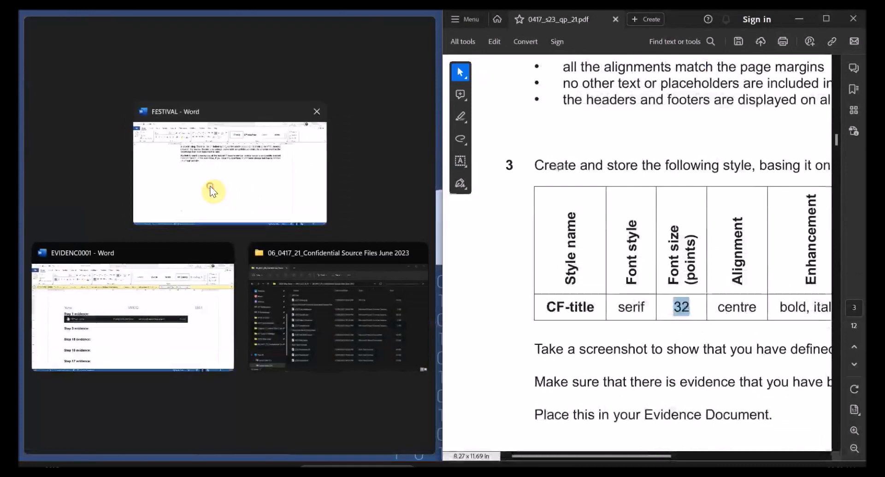
Step: Place the FESTIVAL document on the left half of the screen beside the PDF
{"action": "left_click", "coordinate": [211, 190]}
{"action": "left_click_drag", "start_coordinate": [586, 457], "coordinate": [627, 456]}
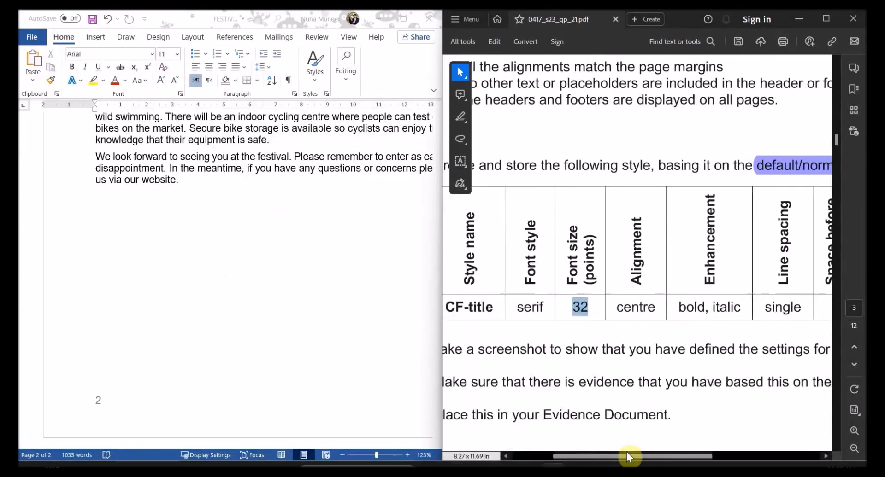
{"action": "scroll", "coordinate": [677, 332], "scroll_direction": "down", "scroll_amount": 2}
{"action": "scroll", "coordinate": [676, 333], "scroll_direction": "down", "scroll_amount": 1}
{"action": "scroll", "coordinate": [693, 417], "scroll_direction": "down", "scroll_amount": 1}
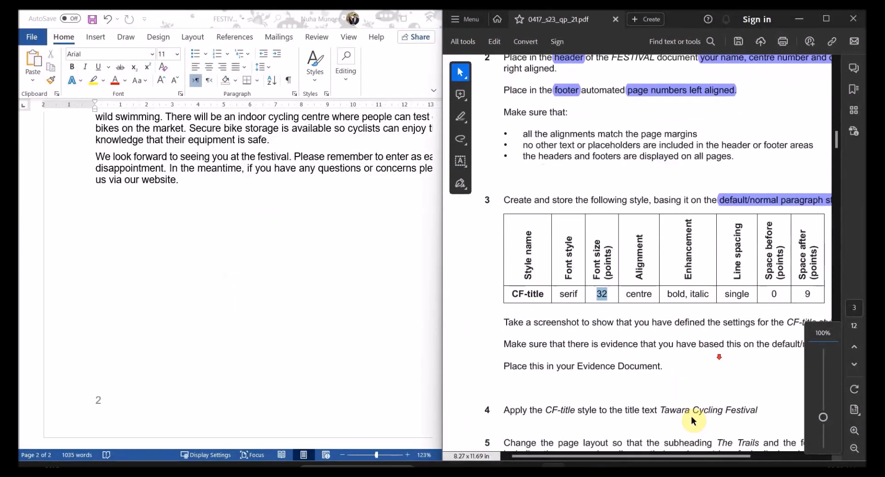
{"action": "left_click_drag", "start_coordinate": [673, 455], "coordinate": [692, 451]}
{"action": "left_click", "coordinate": [375, 236]}
Step: Create a new style from the Styles gallery and name it CF-title
{"action": "left_click", "coordinate": [314, 85]}
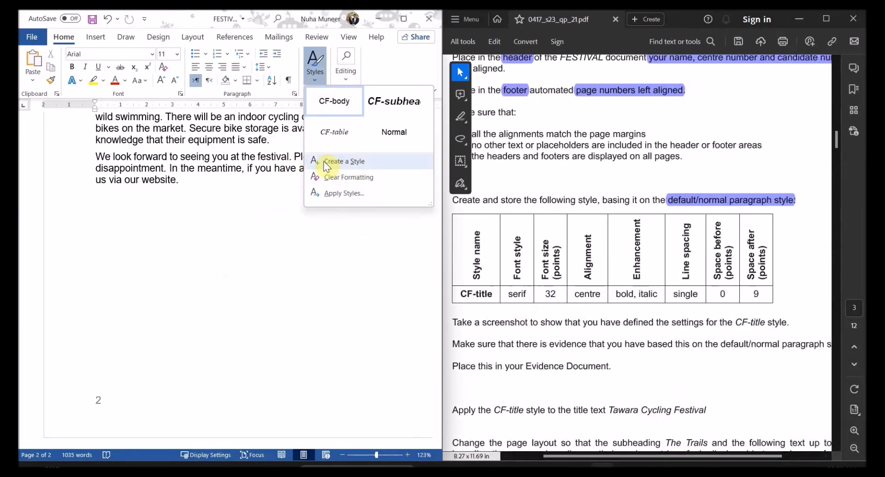
{"action": "left_click", "coordinate": [327, 163]}
{"action": "left_click_drag", "start_coordinate": [511, 102], "coordinate": [305, 149]}
{"action": "left_click", "coordinate": [336, 234]}
{"action": "left_click_drag", "start_coordinate": [386, 151], "coordinate": [319, 98]}
{"action": "left_click_drag", "start_coordinate": [265, 120], "coordinate": [226, 124]}
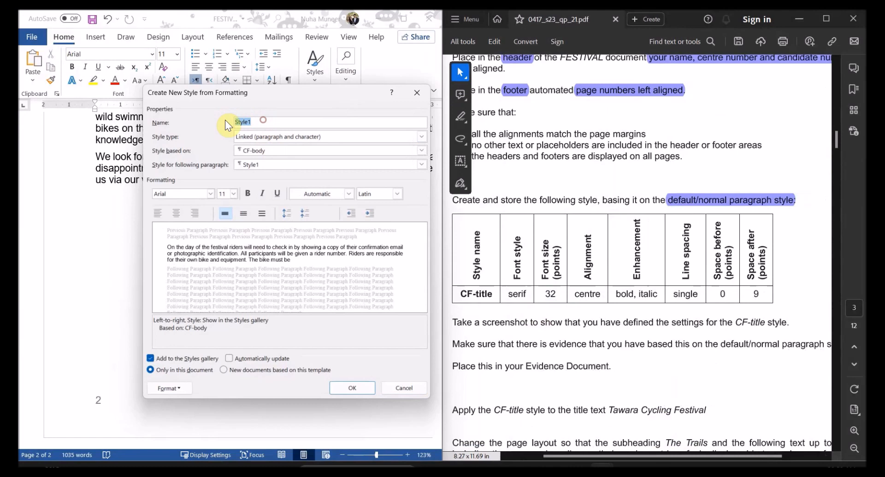
{"action": "type", "text": "CF-tit"}
{"action": "key", "text": "alt+Tab"}
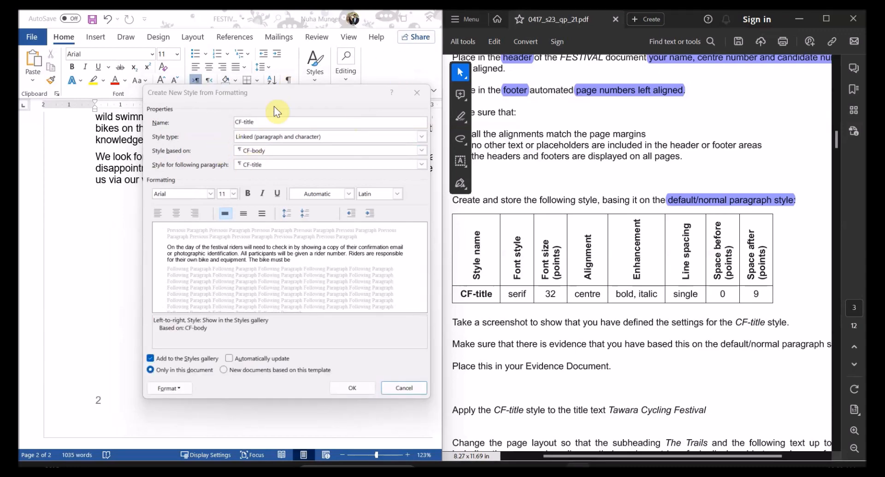
Step: Make CF-title a Paragraph style based on Normal, followed by CF-title
{"action": "left_click", "coordinate": [277, 137]}
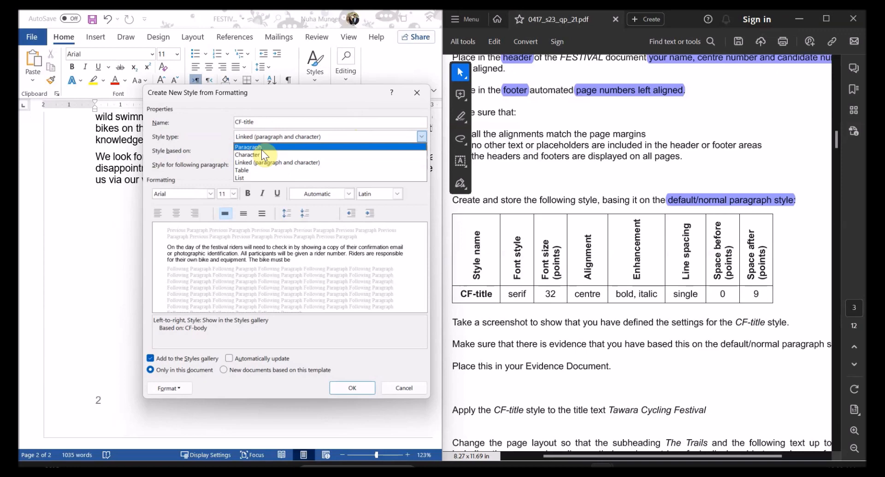
{"action": "left_click", "coordinate": [258, 148]}
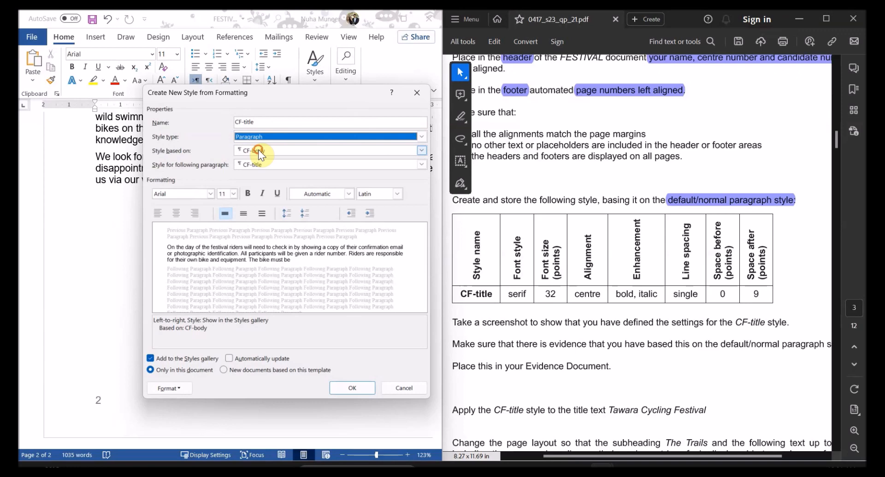
{"action": "left_click", "coordinate": [258, 151]}
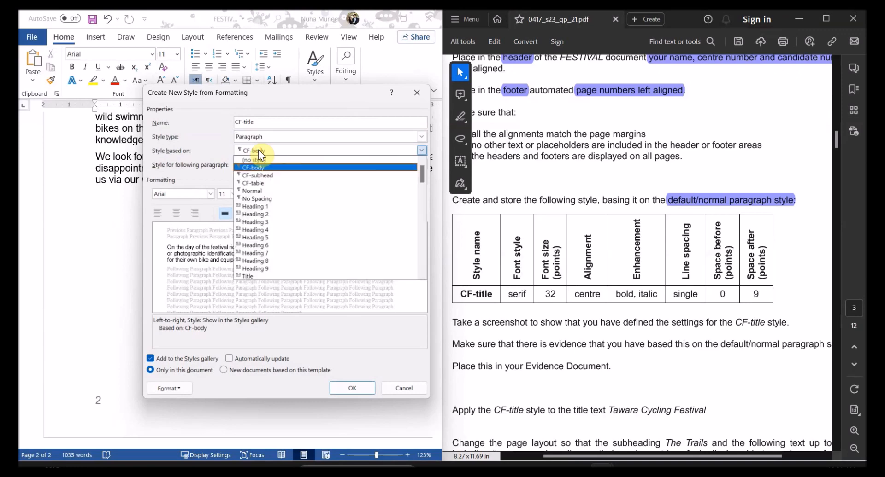
{"action": "left_click", "coordinate": [250, 190]}
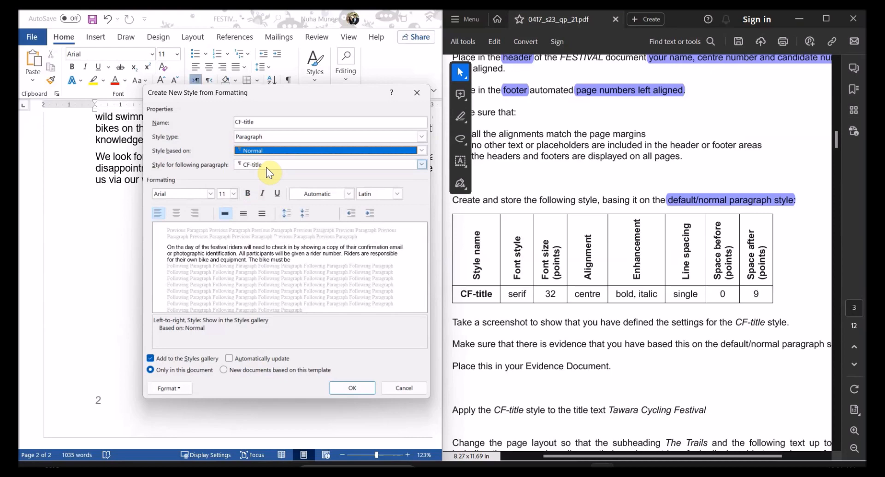
{"action": "left_click", "coordinate": [259, 162]}
{"action": "left_click", "coordinate": [258, 162]}
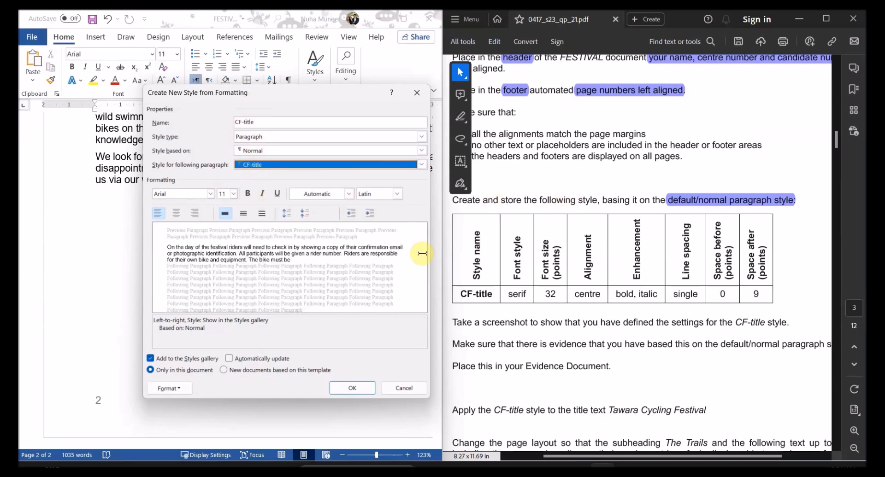
Step: Give CF-title Times New Roman font, centred alignment, bold and italic
{"action": "double_click", "coordinate": [515, 294]}
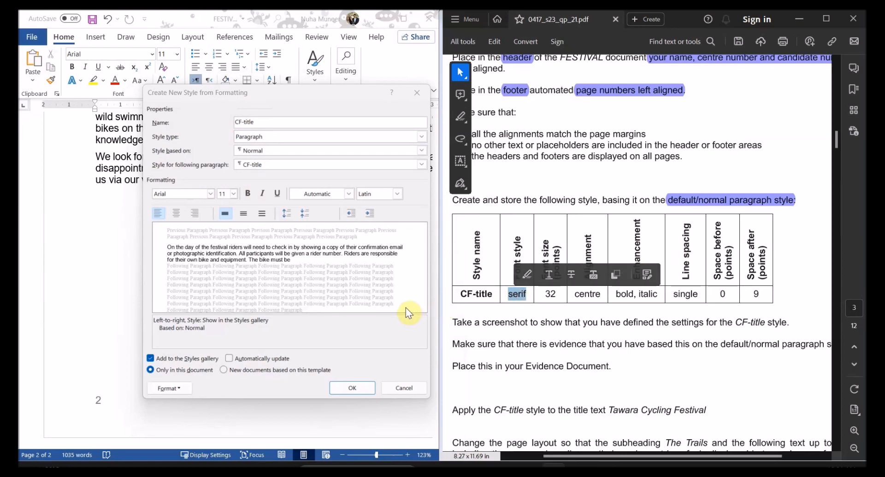
{"action": "left_click", "coordinate": [211, 193]}
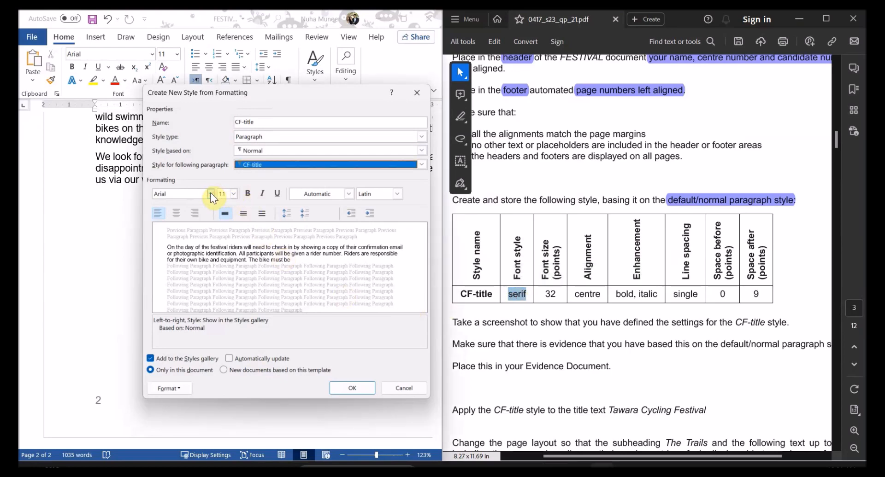
{"action": "left_click", "coordinate": [210, 194]}
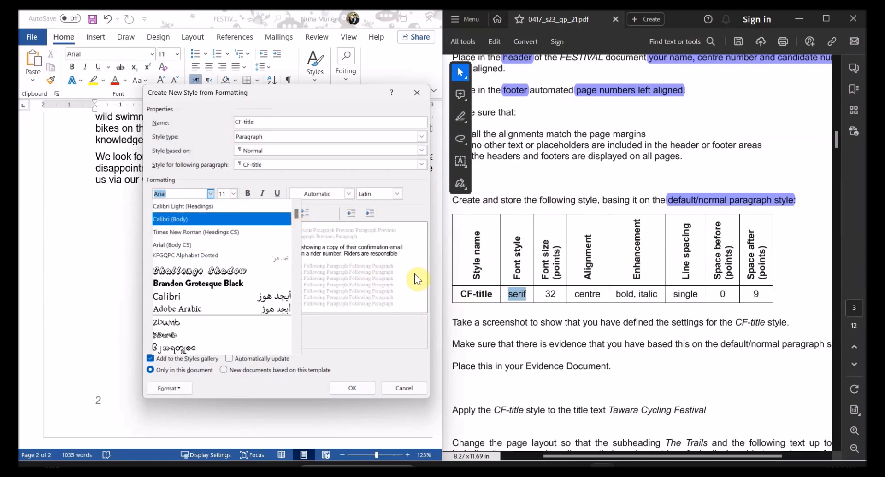
{"action": "left_click", "coordinate": [380, 268]}
{"action": "left_click", "coordinate": [211, 193]}
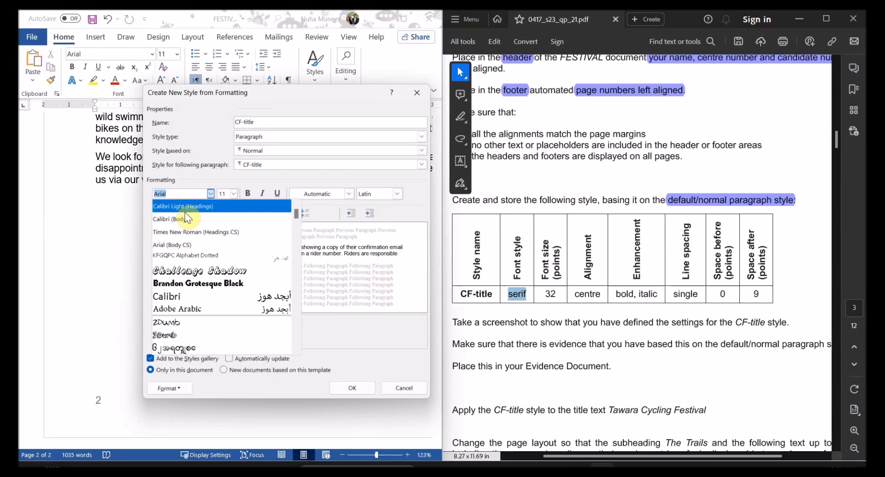
{"action": "type", "text": "Times New Roman ("}
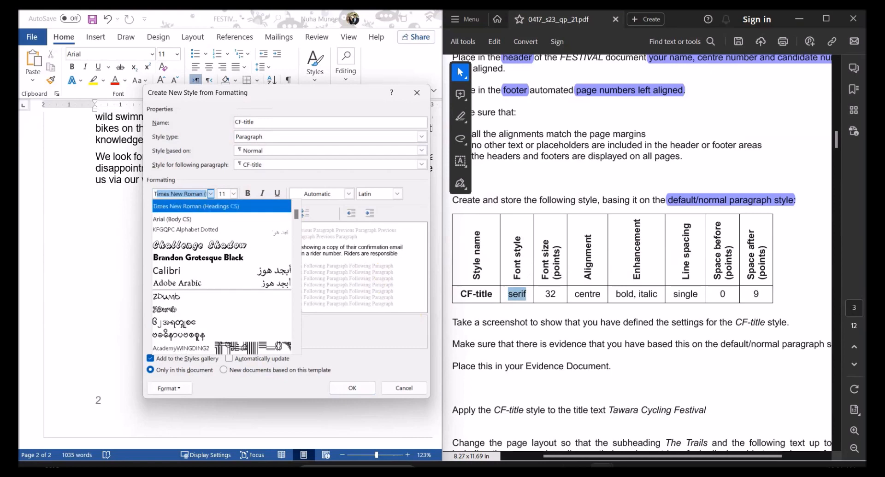
{"action": "left_click", "coordinate": [193, 203]}
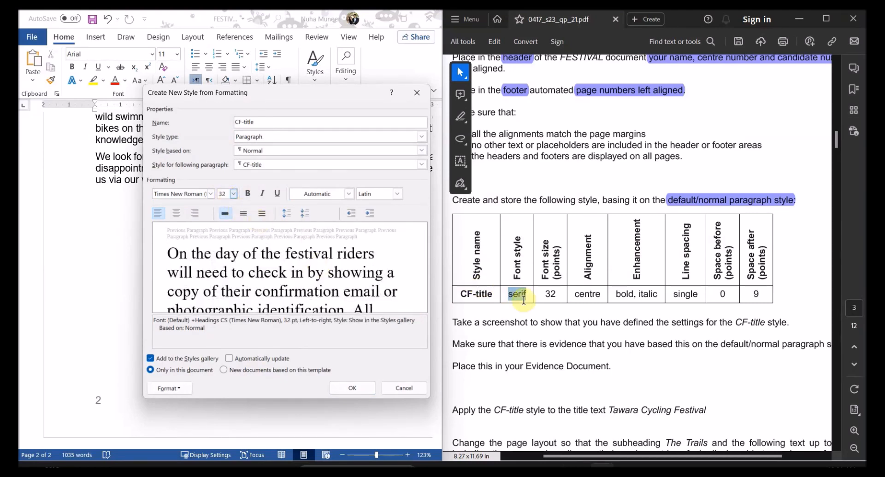
{"action": "left_click", "coordinate": [176, 215]}
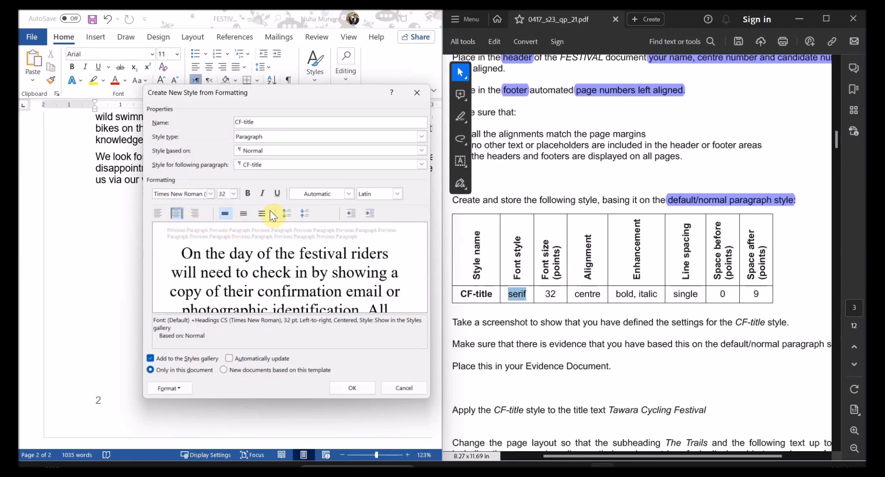
{"action": "left_click", "coordinate": [249, 194]}
{"action": "left_click", "coordinate": [262, 194]}
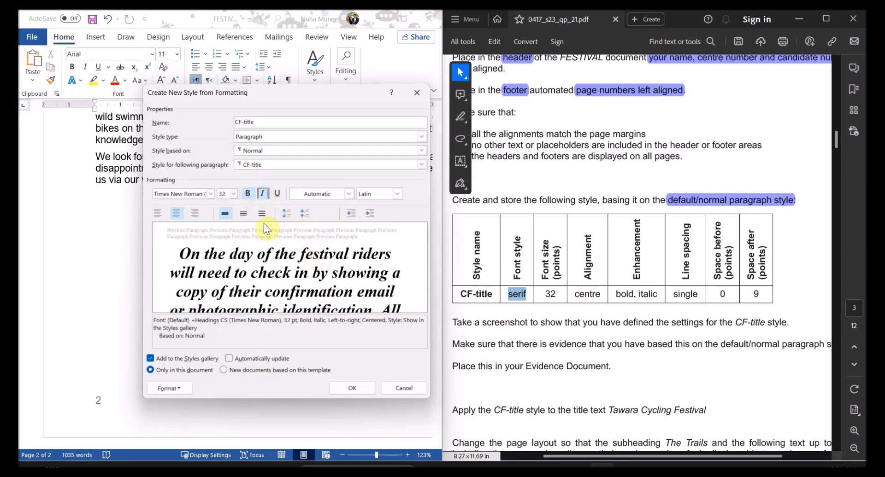
{"action": "left_click", "coordinate": [182, 391]}
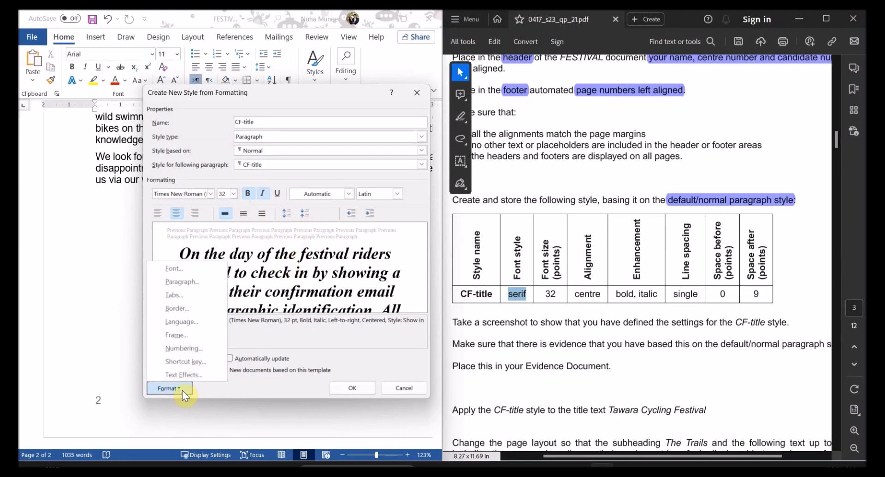
Step: Give CF-title single line spacing, 0 pt before and 9 pt after, then save the style
{"action": "left_click", "coordinate": [185, 284]}
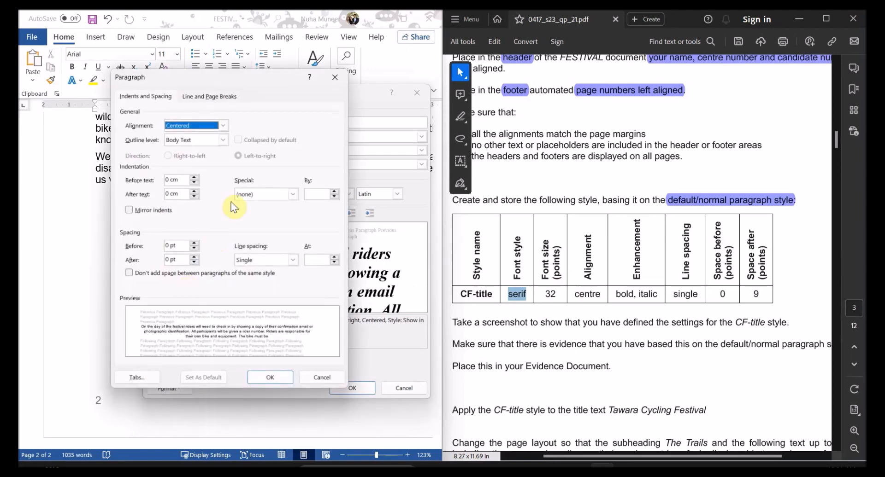
{"action": "left_click_drag", "start_coordinate": [258, 79], "coordinate": [293, 81]}
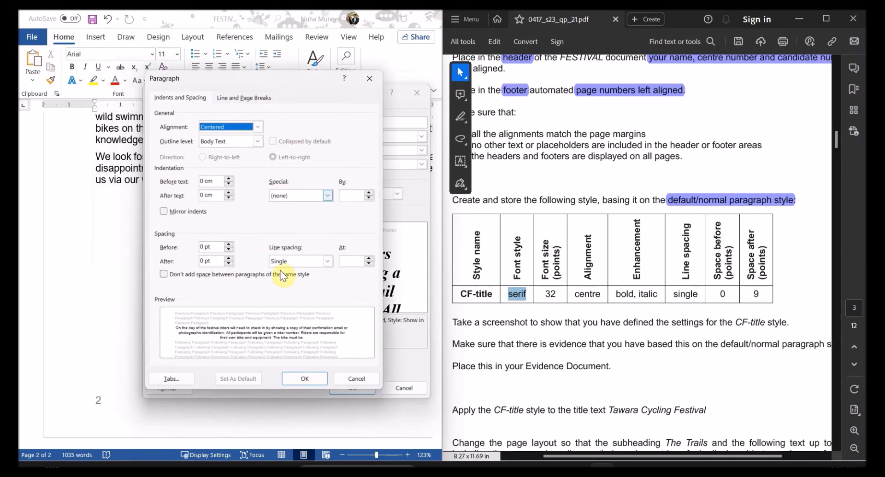
{"action": "left_click", "coordinate": [284, 263]}
{"action": "left_click", "coordinate": [286, 271]}
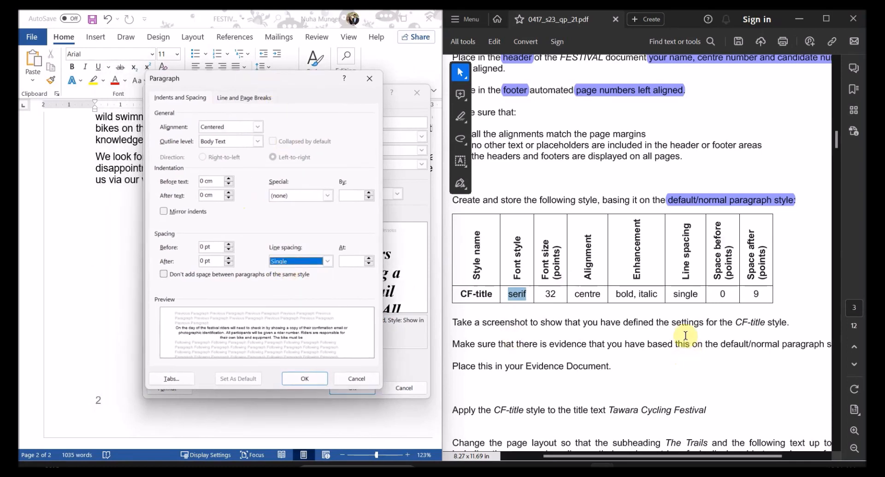
{"action": "left_click", "coordinate": [208, 246]}
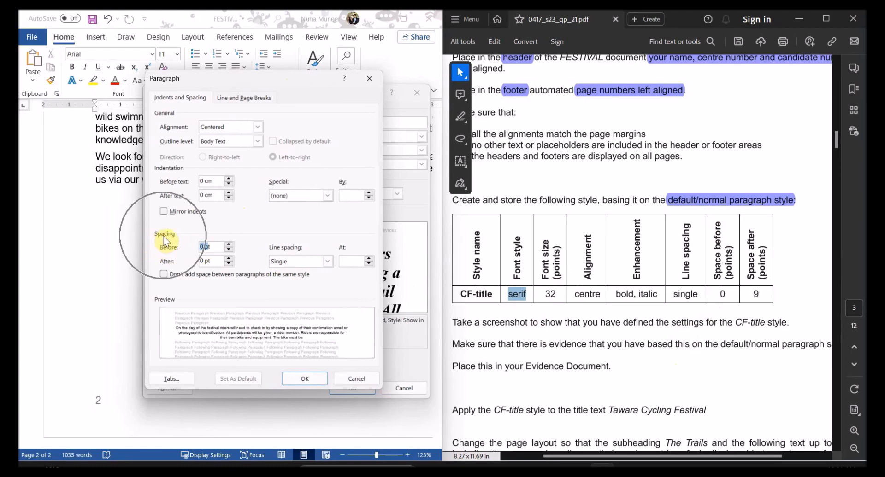
{"action": "left_click", "coordinate": [226, 250]}
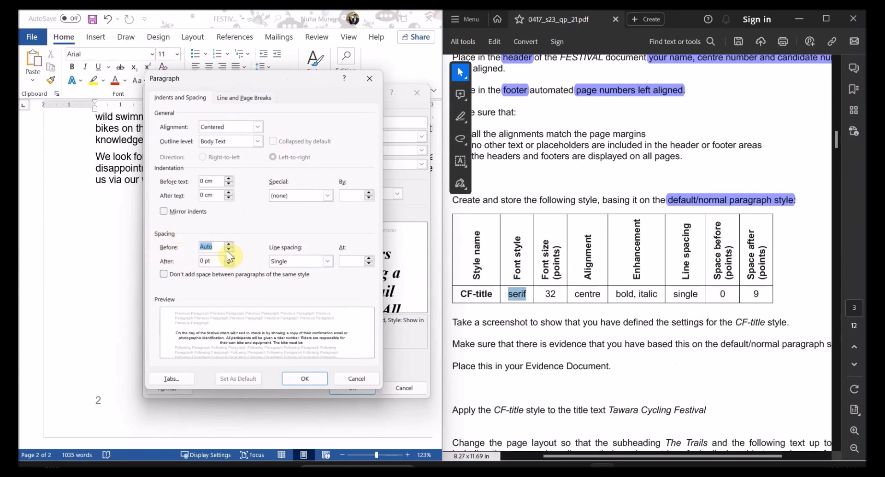
{"action": "left_click", "coordinate": [228, 245]}
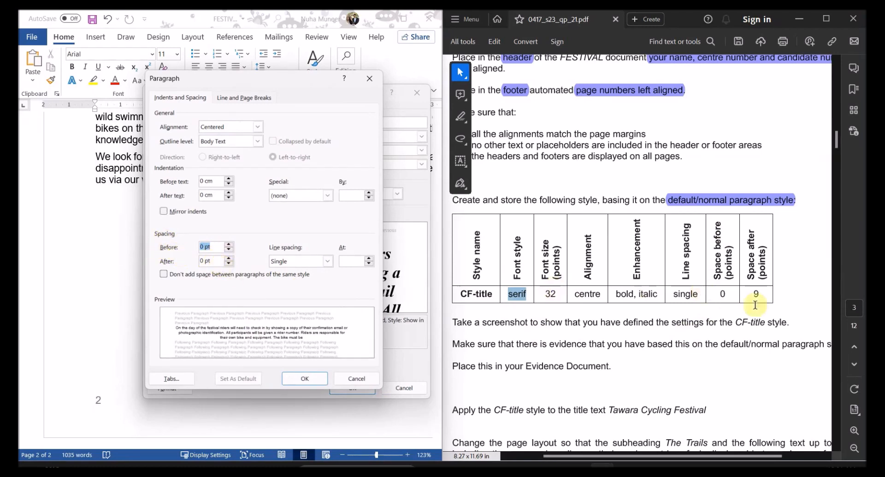
{"action": "double_click", "coordinate": [758, 297]}
{"action": "left_click", "coordinate": [228, 258]}
{"action": "left_click", "coordinate": [228, 258]}
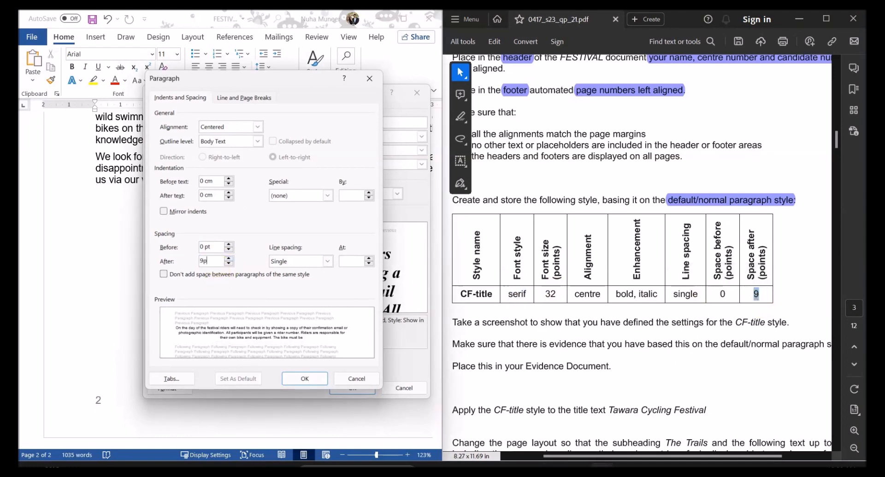
{"action": "type", "text": "9pt"}
{"action": "key", "text": "Tab"}
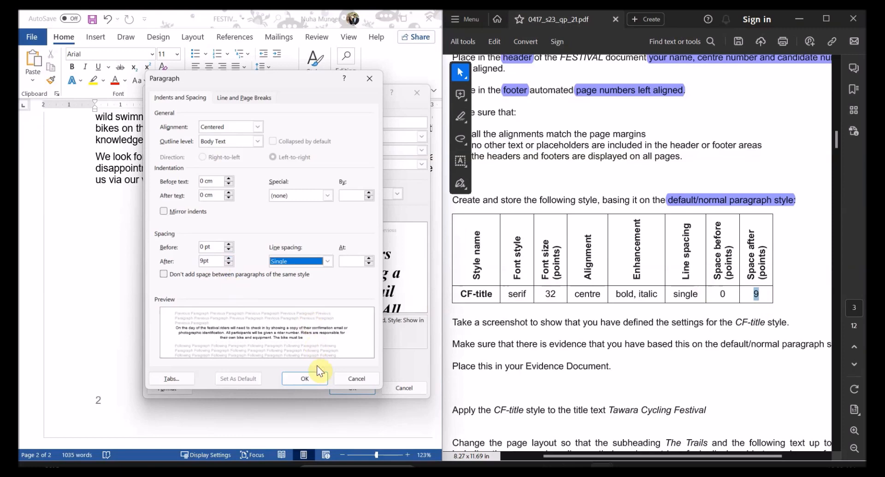
{"action": "left_click", "coordinate": [306, 382]}
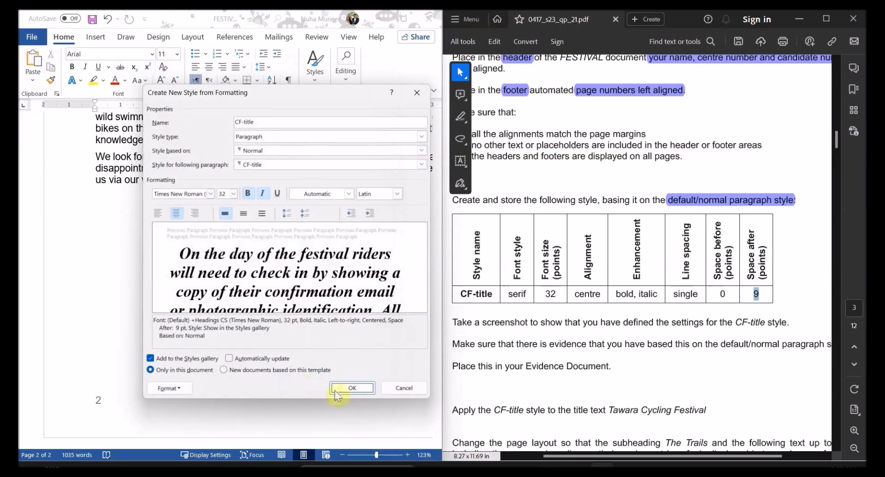
{"action": "left_click", "coordinate": [351, 389]}
{"action": "left_click", "coordinate": [315, 65]}
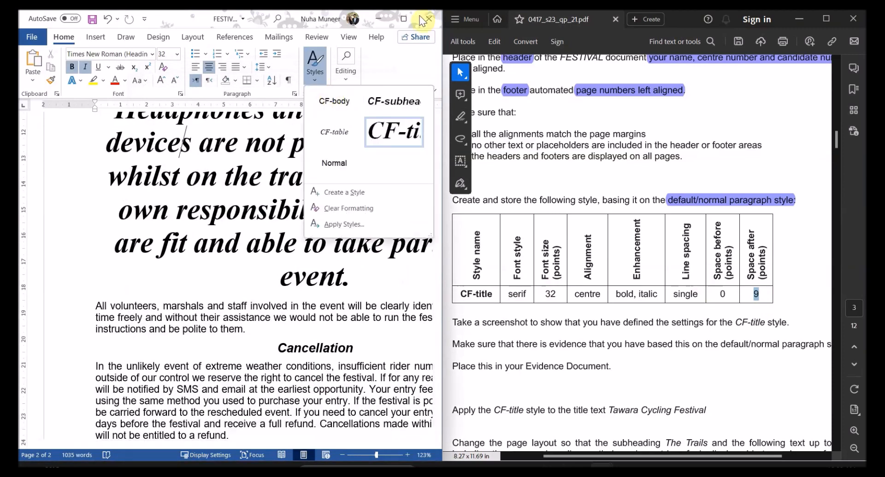
{"action": "left_click", "coordinate": [408, 19]}
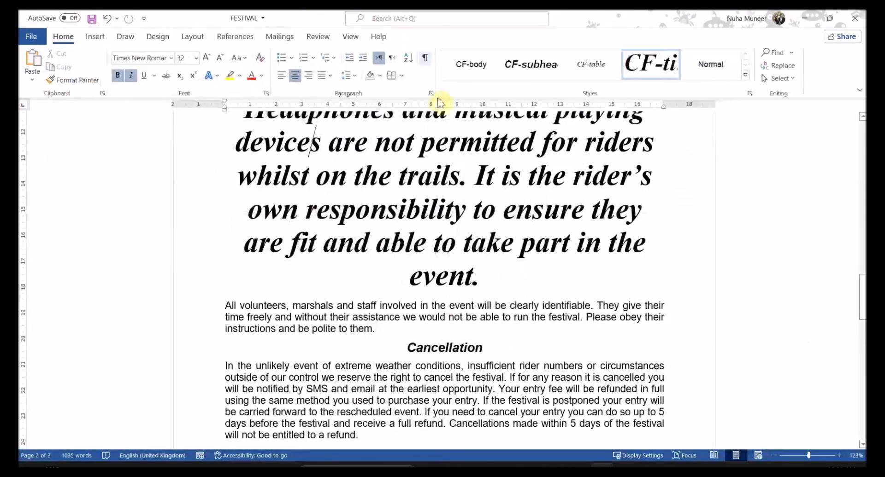
{"action": "left_click", "coordinate": [753, 92]}
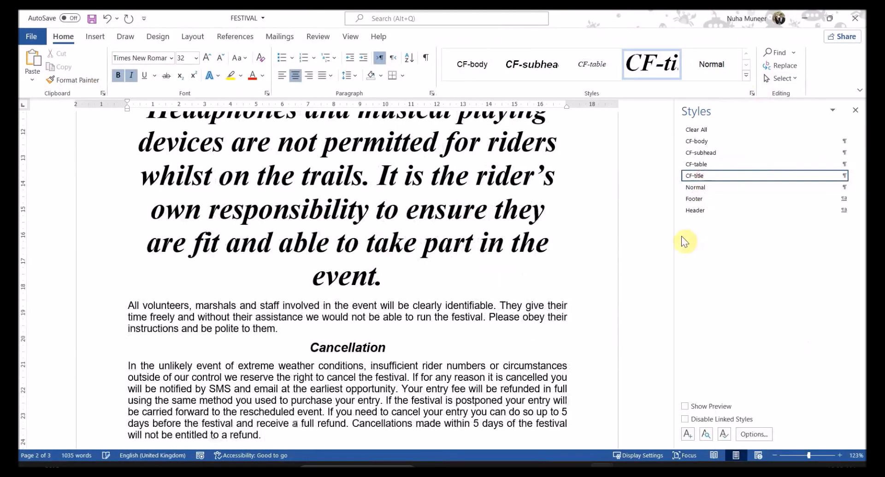
{"action": "key", "text": "alt+Tab"}
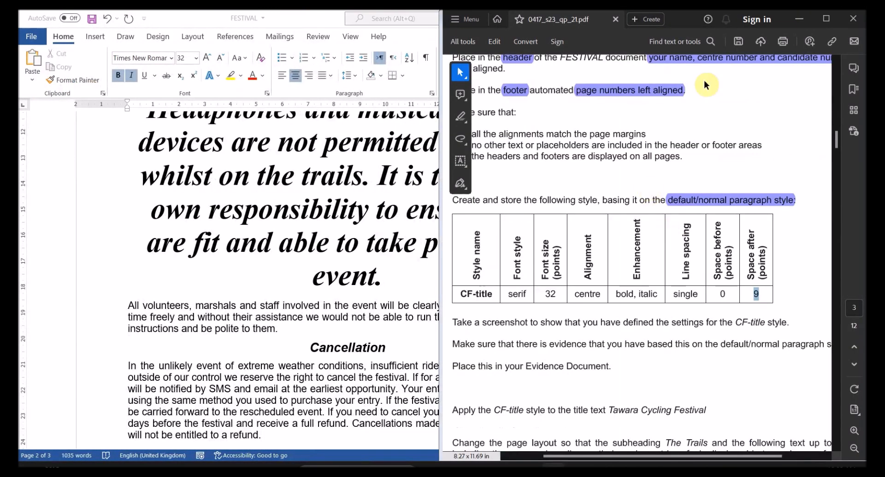
{"action": "left_click", "coordinate": [825, 18]}
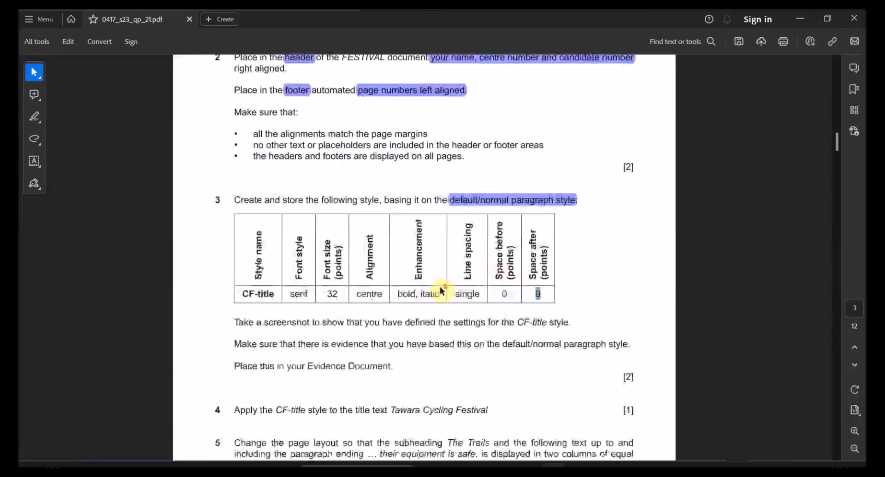
{"action": "scroll", "coordinate": [440, 286], "scroll_direction": "down", "scroll_amount": 2}
{"action": "scroll", "coordinate": [439, 287], "scroll_direction": "down", "scroll_amount": 1}
{"action": "scroll", "coordinate": [300, 276], "scroll_direction": "up", "scroll_amount": 1}
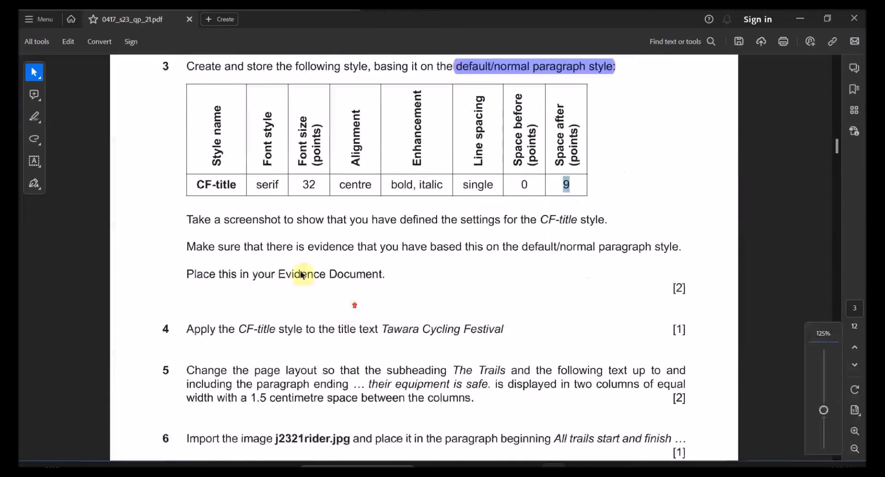
{"action": "left_click_drag", "start_coordinate": [225, 223], "coordinate": [604, 221]}
{"action": "left_click_drag", "start_coordinate": [218, 249], "coordinate": [584, 251]}
{"action": "double_click", "coordinate": [550, 251]}
{"action": "left_click", "coordinate": [618, 246]}
{"action": "left_click_drag", "start_coordinate": [270, 275], "coordinate": [383, 275]}
{"action": "scroll", "coordinate": [514, 402], "scroll_direction": "up", "scroll_amount": 2}
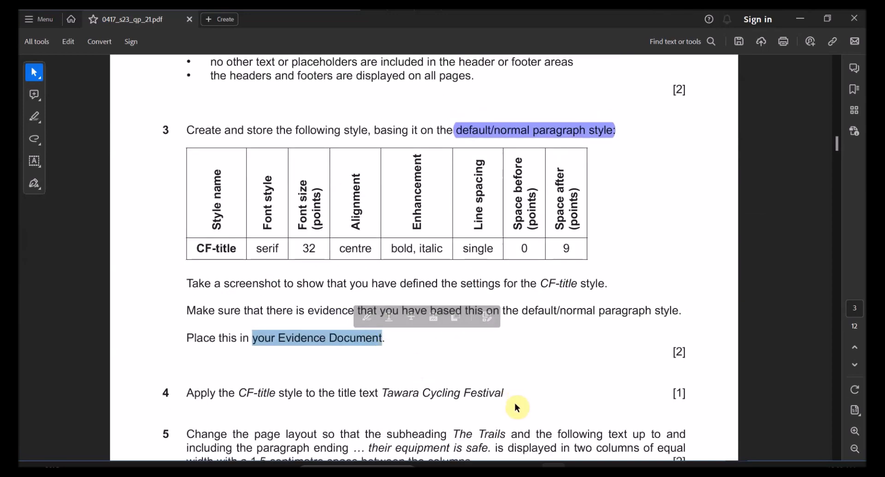
{"action": "key", "text": "alt+Tab"}
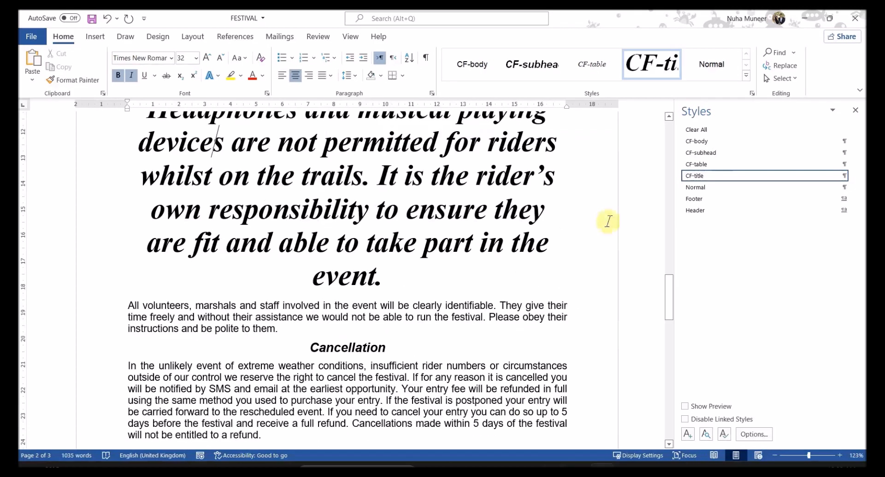
{"action": "right_click", "coordinate": [700, 179]}
{"action": "left_click", "coordinate": [760, 207]}
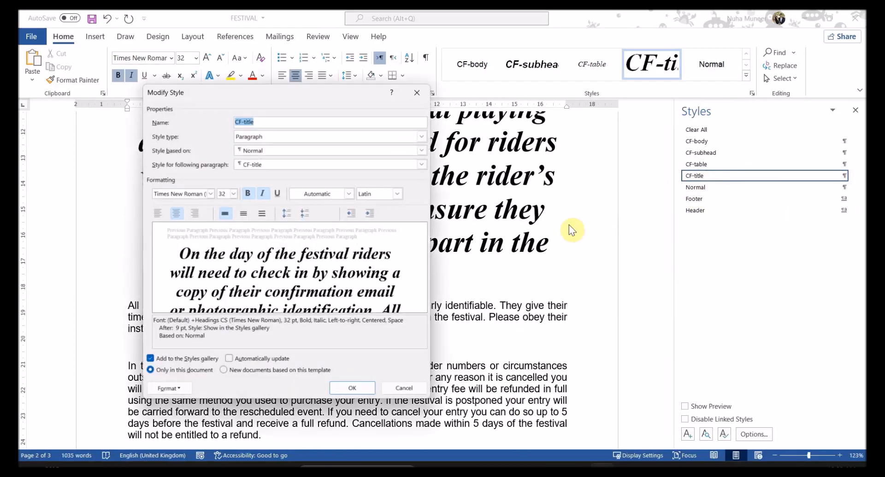
{"action": "left_click_drag", "start_coordinate": [337, 97], "coordinate": [578, 112]}
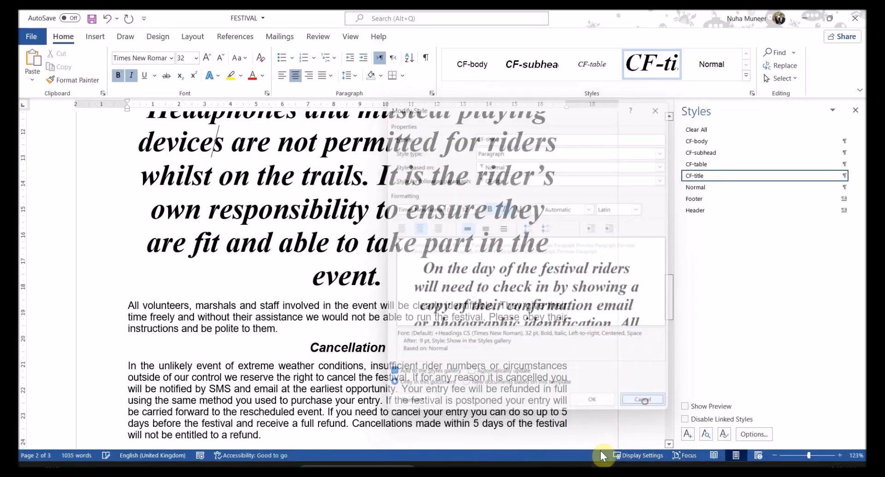
{"action": "mouse_move", "coordinate": [574, 456]}
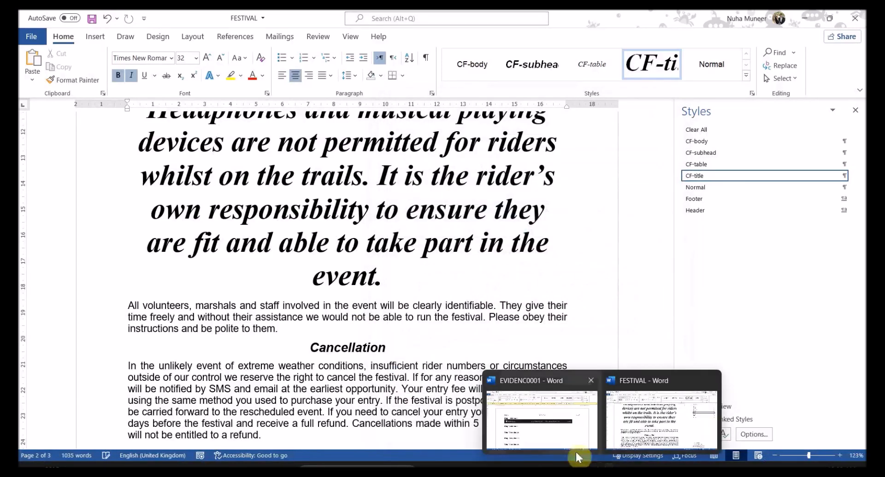
Step: Place the CF-title style screenshot under Step 3 evidence in EVIDENC0001, then minimize it
{"action": "left_click", "coordinate": [548, 428]}
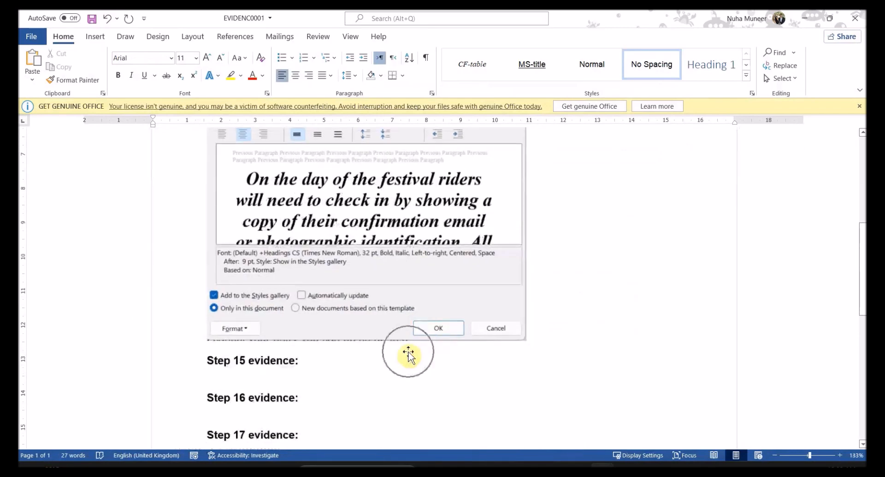
{"action": "scroll", "coordinate": [408, 352], "scroll_direction": "up", "scroll_amount": 7}
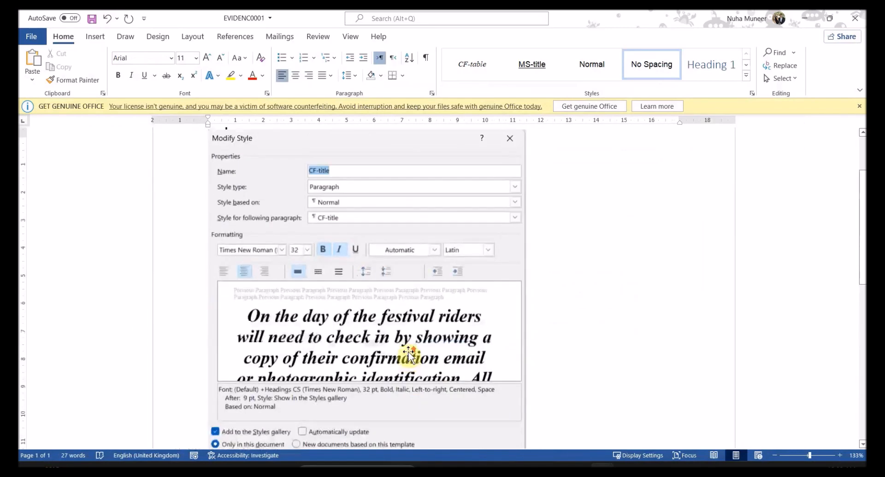
{"action": "double_click", "coordinate": [283, 202]}
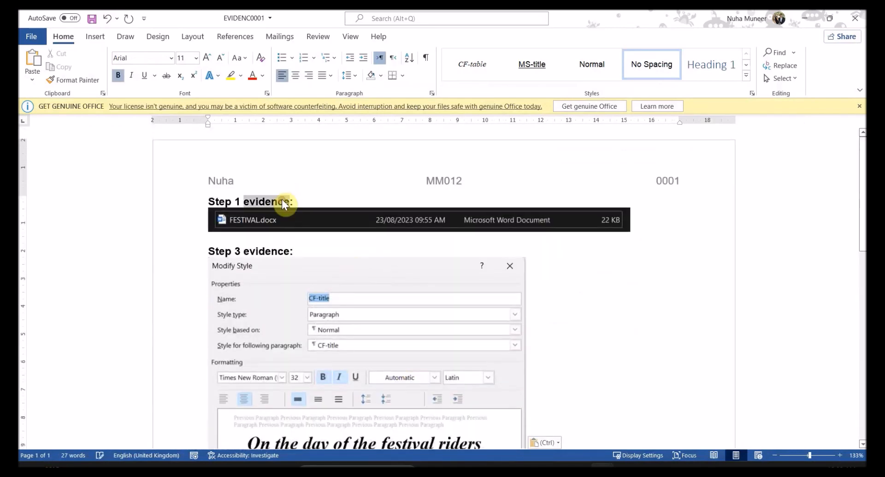
{"action": "left_click", "coordinate": [282, 223]}
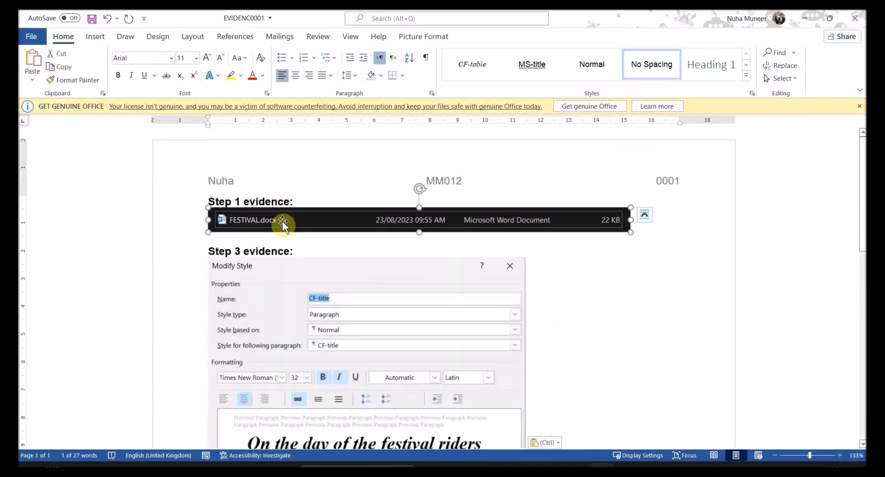
{"action": "left_click", "coordinate": [250, 241]}
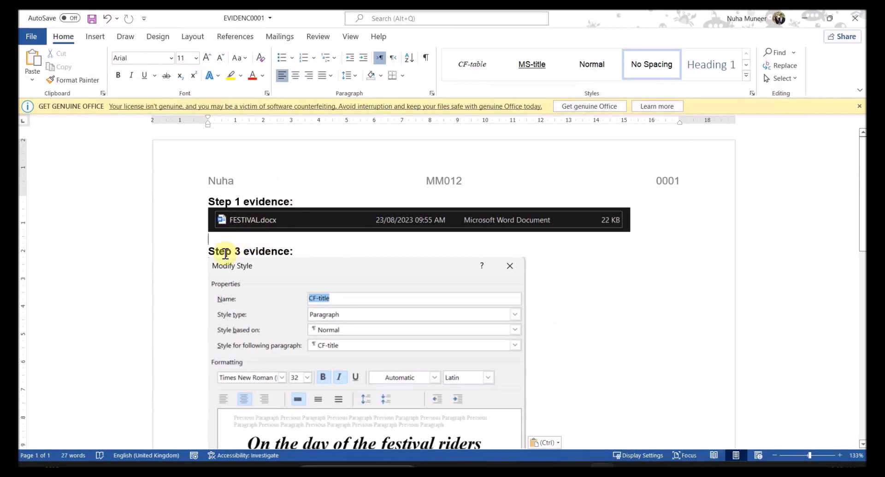
{"action": "scroll", "coordinate": [231, 260], "scroll_direction": "down", "scroll_amount": 3}
{"action": "left_click", "coordinate": [248, 212]}
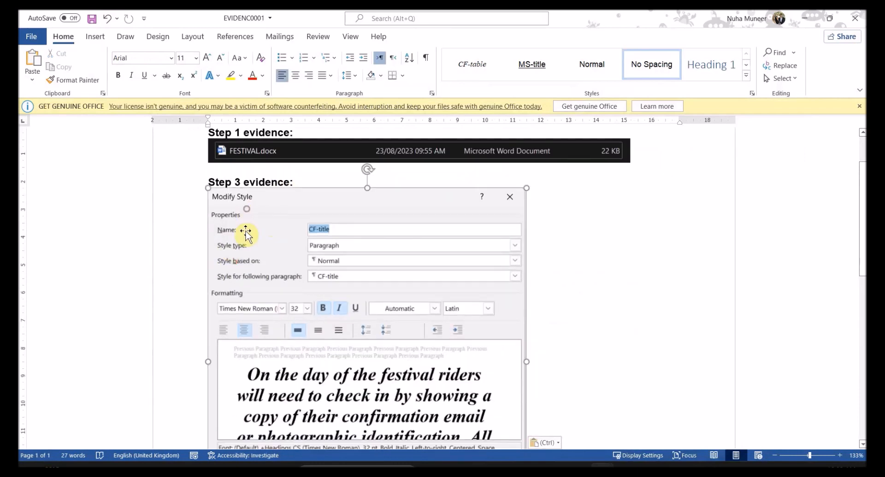
{"action": "scroll", "coordinate": [257, 287], "scroll_direction": "down", "scroll_amount": 3}
{"action": "scroll", "coordinate": [249, 207], "scroll_direction": "up", "scroll_amount": 1}
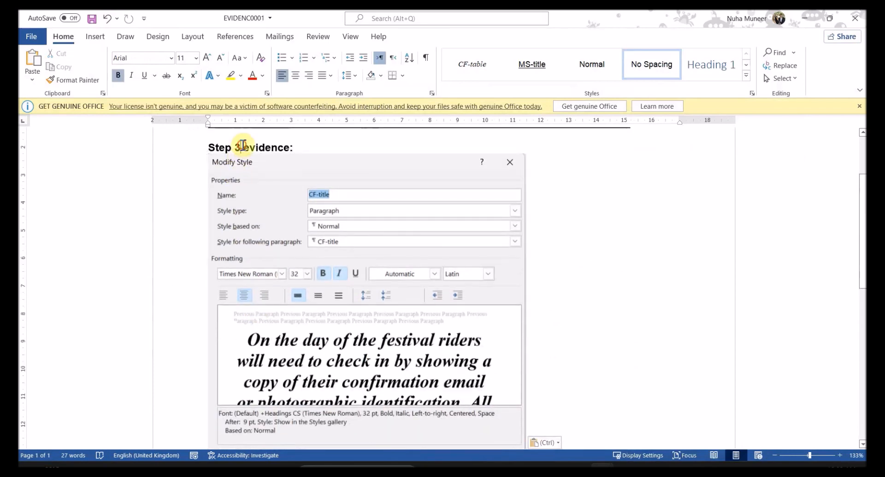
{"action": "scroll", "coordinate": [366, 346], "scroll_direction": "down", "scroll_amount": 5}
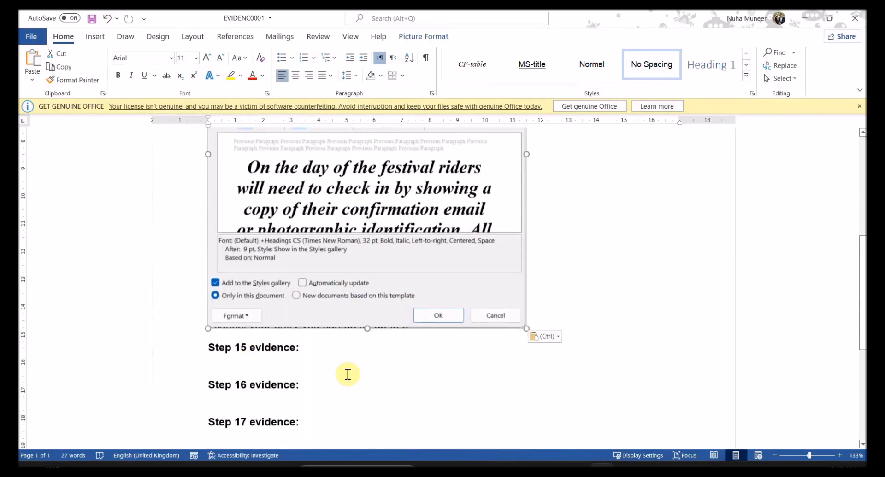
{"action": "left_click", "coordinate": [804, 17]}
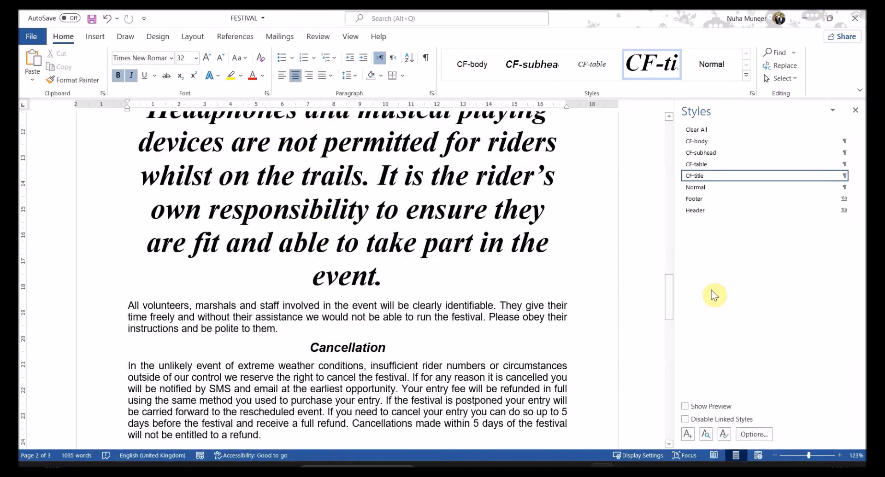
Step: Highlight 'CF-title' in question 4 of the task sheet PDF
{"action": "left_click", "coordinate": [553, 469]}
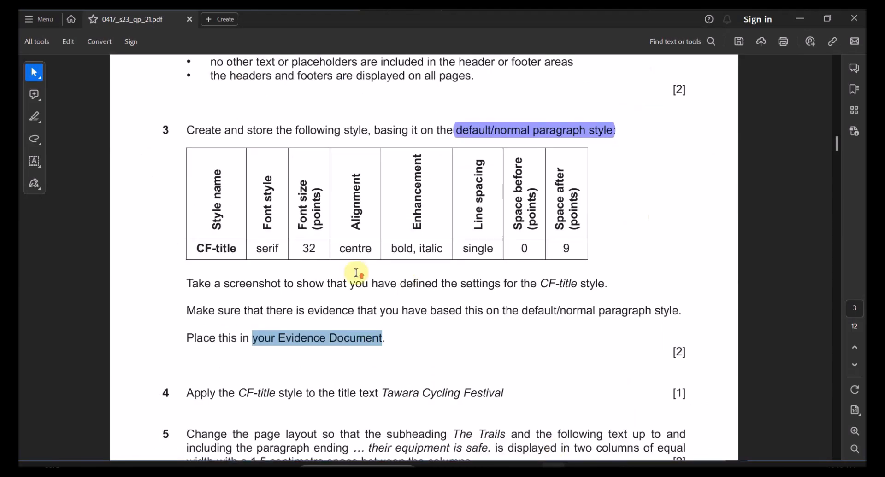
{"action": "scroll", "coordinate": [350, 290], "scroll_direction": "down", "scroll_amount": 5}
{"action": "left_click_drag", "start_coordinate": [238, 223], "coordinate": [280, 219]}
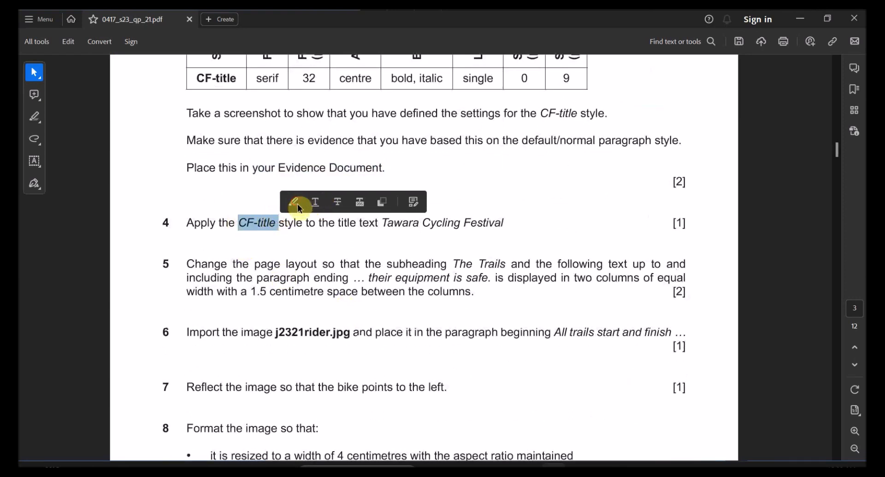
{"action": "left_click", "coordinate": [297, 205]}
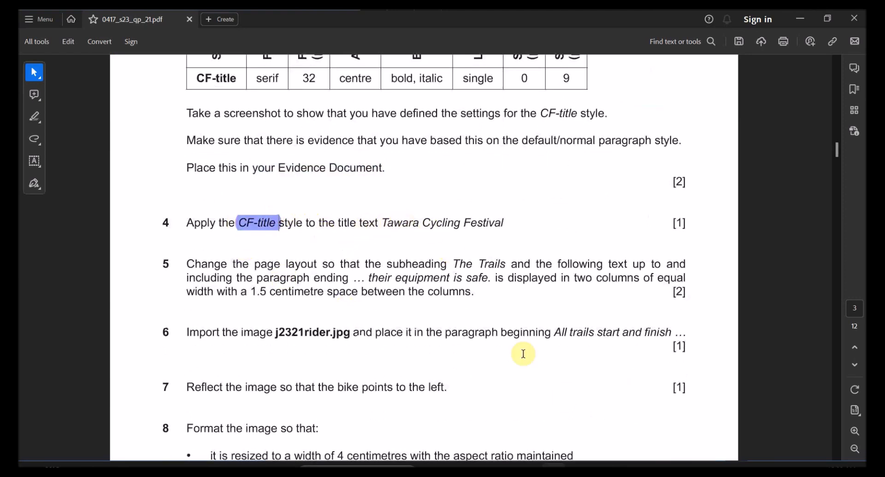
Step: Return to the FESTIVAL document in Word, showing it from its title
{"action": "mouse_move", "coordinate": [601, 464]}
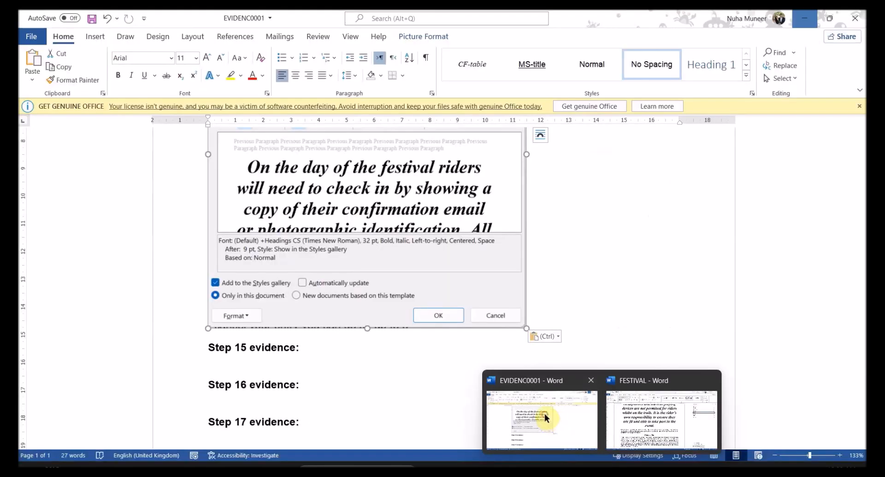
{"action": "left_click", "coordinate": [668, 406]}
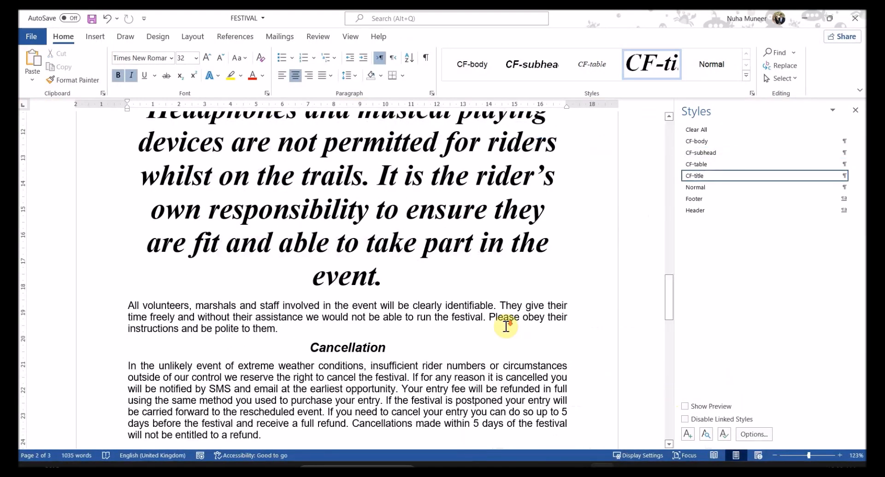
{"action": "scroll", "coordinate": [503, 306], "scroll_direction": "down", "scroll_amount": 2}
{"action": "scroll", "coordinate": [444, 300], "scroll_direction": "up", "scroll_amount": 8}
{"action": "scroll", "coordinate": [322, 247], "scroll_direction": "down", "scroll_amount": 6}
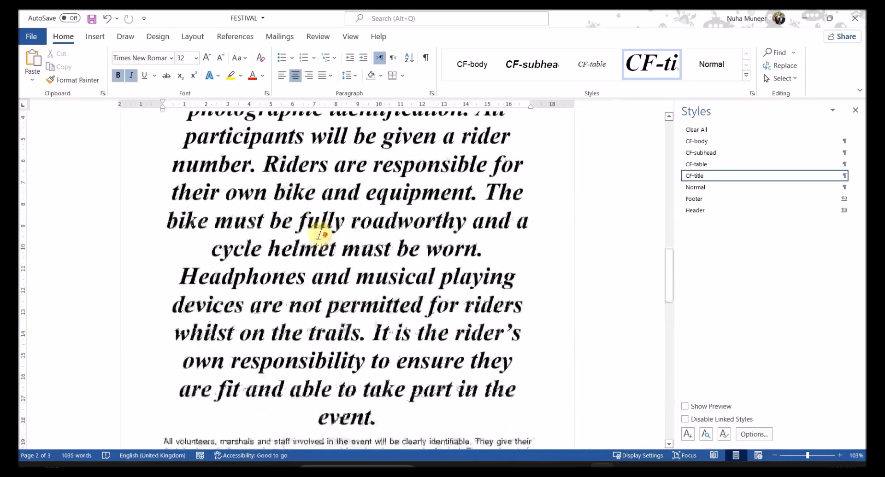
{"action": "scroll", "coordinate": [332, 326], "scroll_direction": "up", "scroll_amount": 4}
{"action": "scroll", "coordinate": [332, 328], "scroll_direction": "up", "scroll_amount": 10}
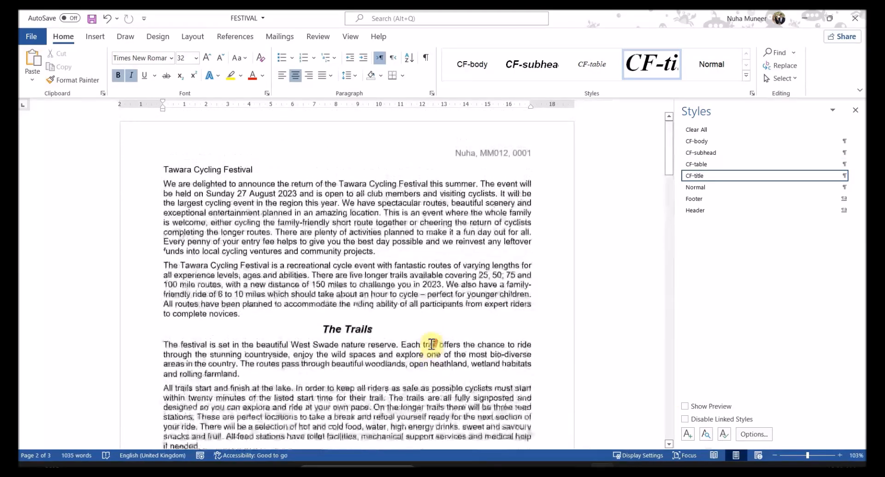
Step: Apply the CF-title style to the title 'Tawara Cycling Festival'
{"action": "scroll", "coordinate": [336, 254], "scroll_direction": "up", "scroll_amount": 2}
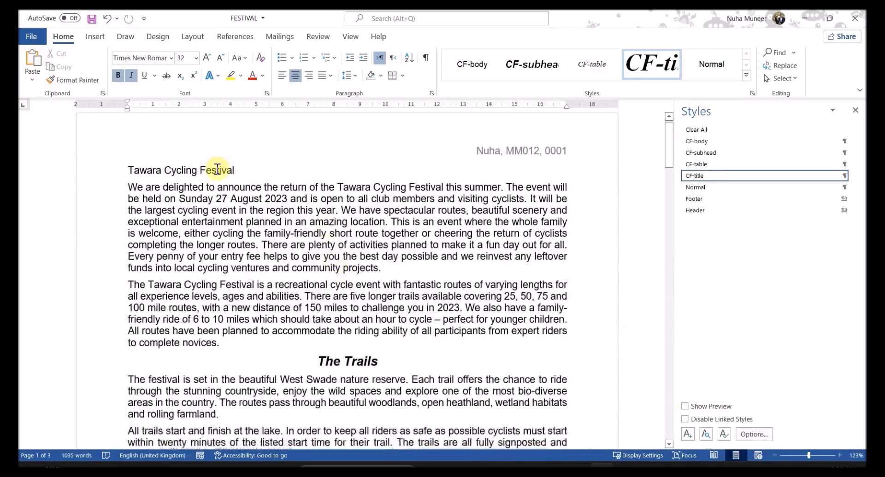
{"action": "triple_click", "coordinate": [216, 171]}
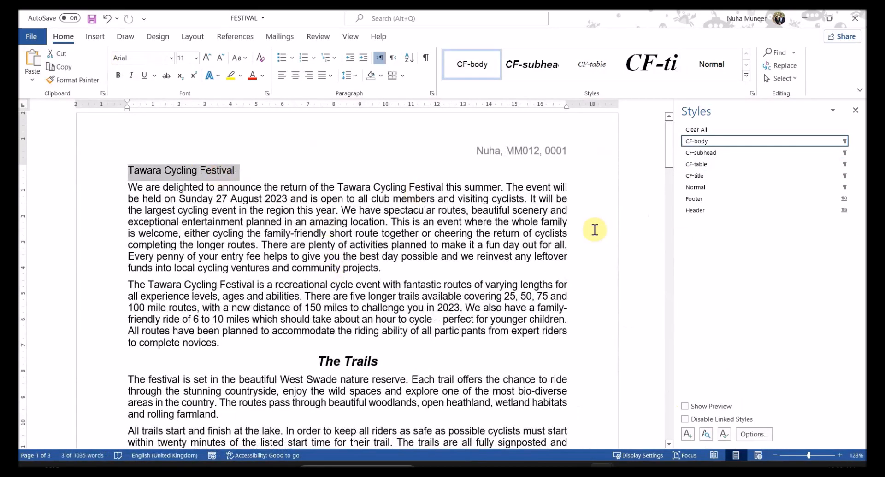
{"action": "left_click", "coordinate": [703, 175]}
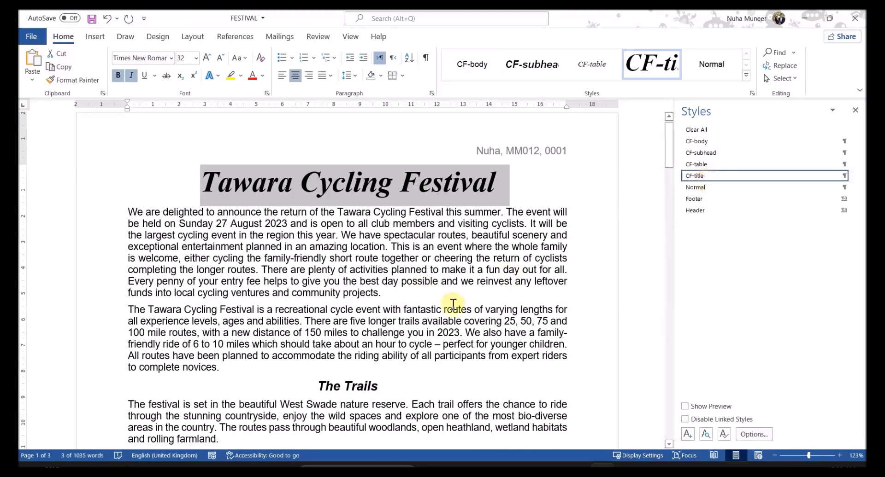
{"action": "left_click", "coordinate": [361, 328]}
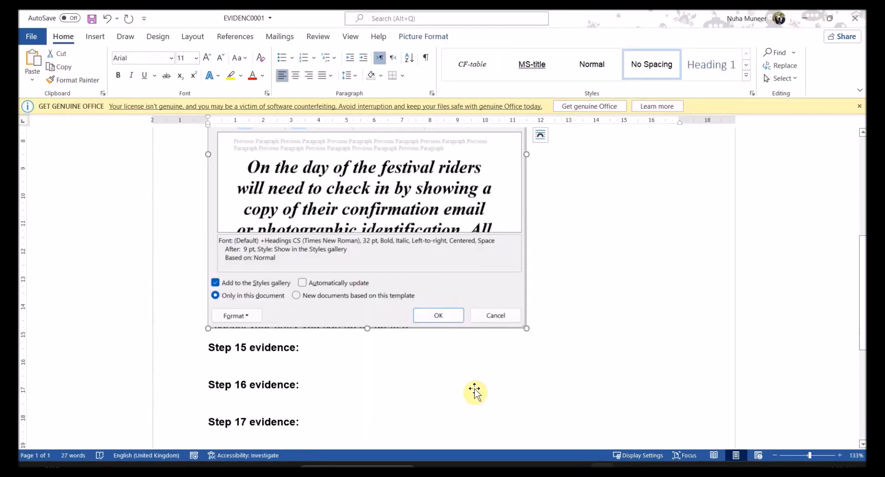
Step: Glance at the other Word window, then bring the task sheet PDF to the front
{"action": "mouse_move", "coordinate": [599, 465]}
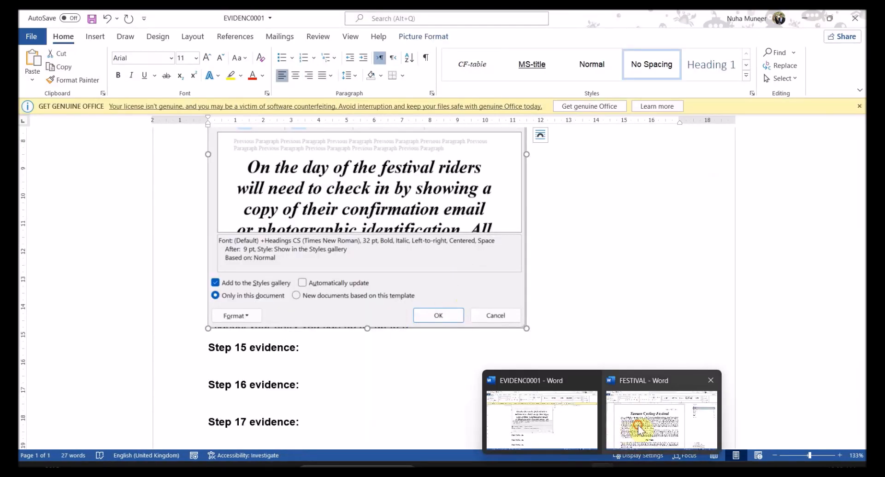
{"action": "left_click", "coordinate": [641, 427]}
{"action": "scroll", "coordinate": [479, 360], "scroll_direction": "down", "scroll_amount": 1}
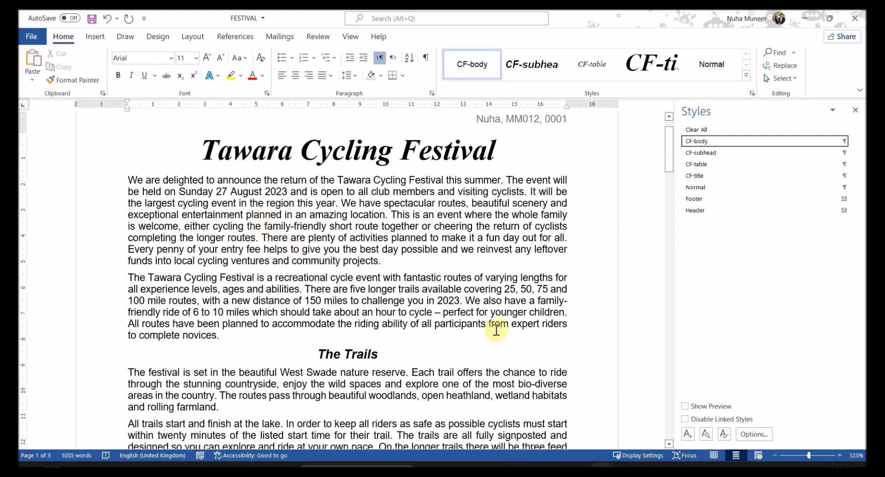
{"action": "left_click", "coordinate": [530, 466]}
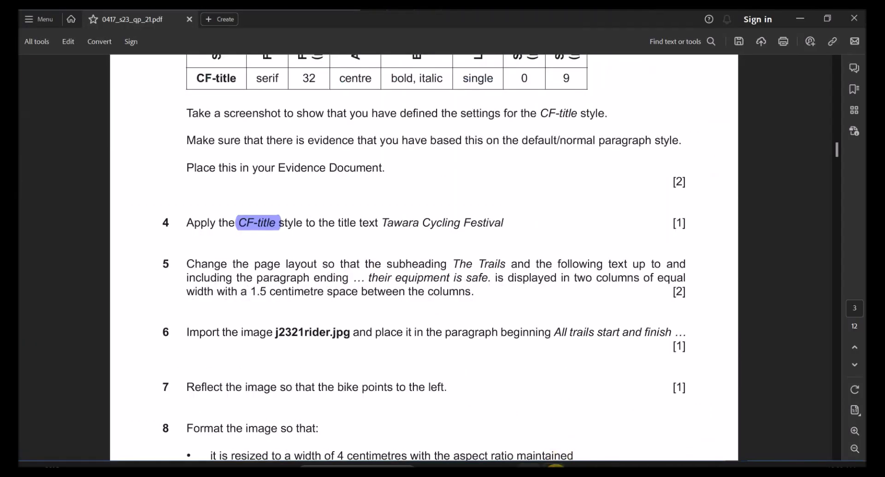
Step: Read question 5's layout requirement, from The Trails subheading to 'their equipment is safe', then return to FESTIVAL
{"action": "left_click", "coordinate": [555, 473]}
{"action": "left_click", "coordinate": [558, 474]}
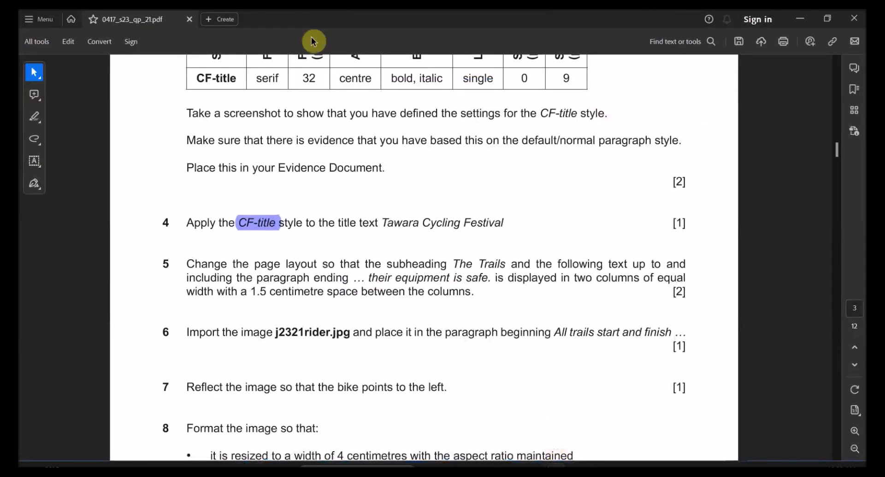
{"action": "mouse_move", "coordinate": [553, 471]}
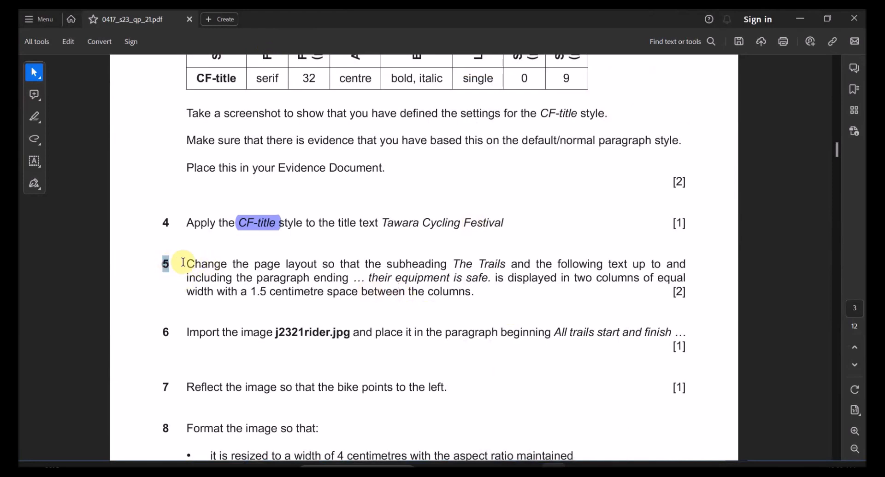
{"action": "left_click_drag", "start_coordinate": [255, 264], "coordinate": [557, 265]}
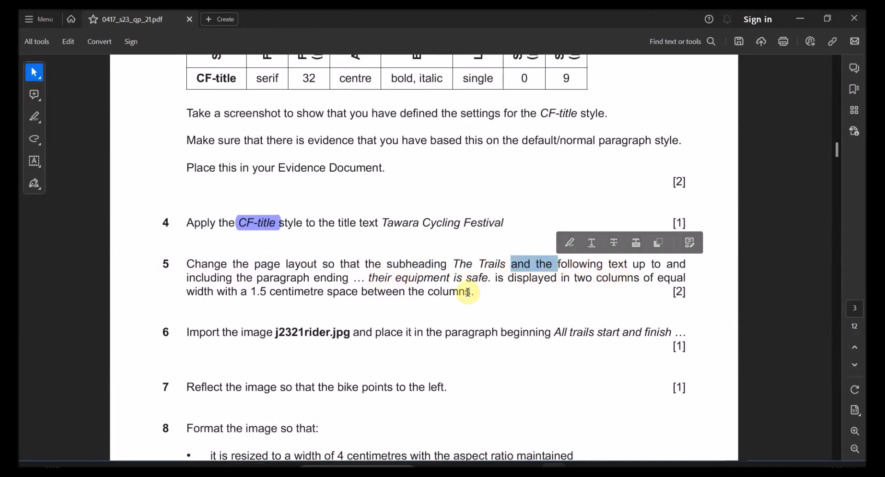
{"action": "left_click_drag", "start_coordinate": [364, 278], "coordinate": [492, 279]}
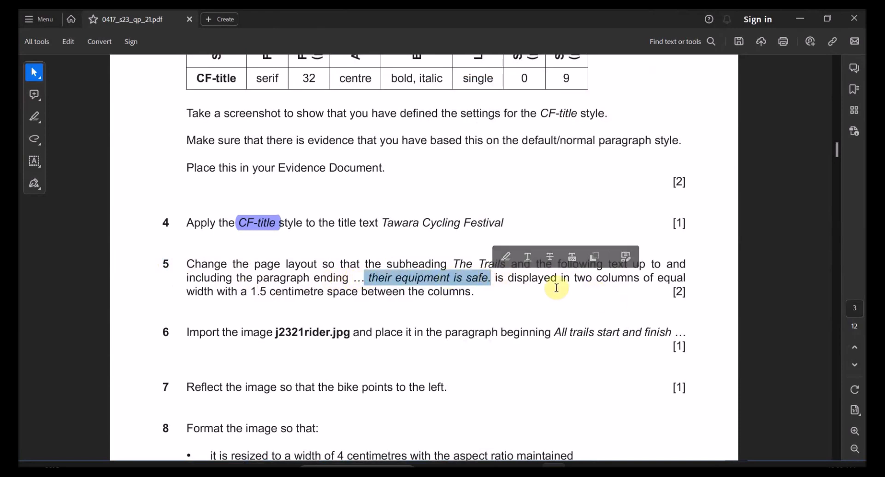
{"action": "left_click", "coordinate": [454, 282]}
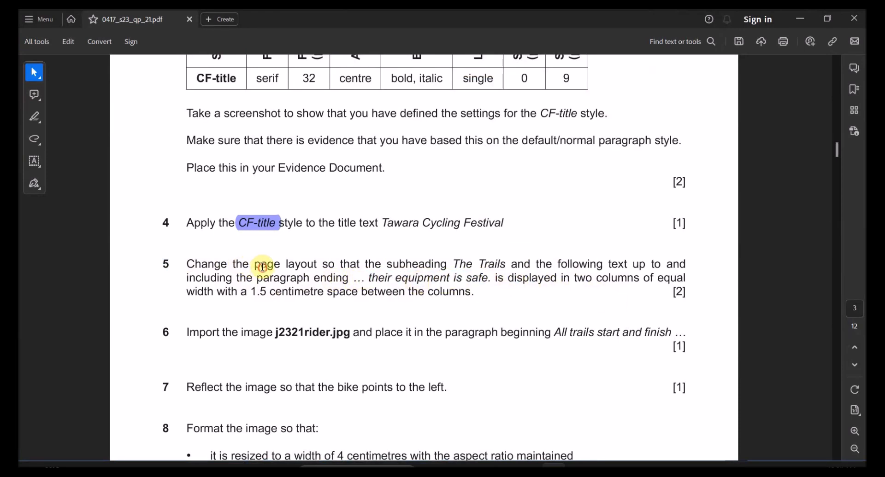
{"action": "left_click_drag", "start_coordinate": [262, 267], "coordinate": [391, 267]}
{"action": "double_click", "coordinate": [403, 271]}
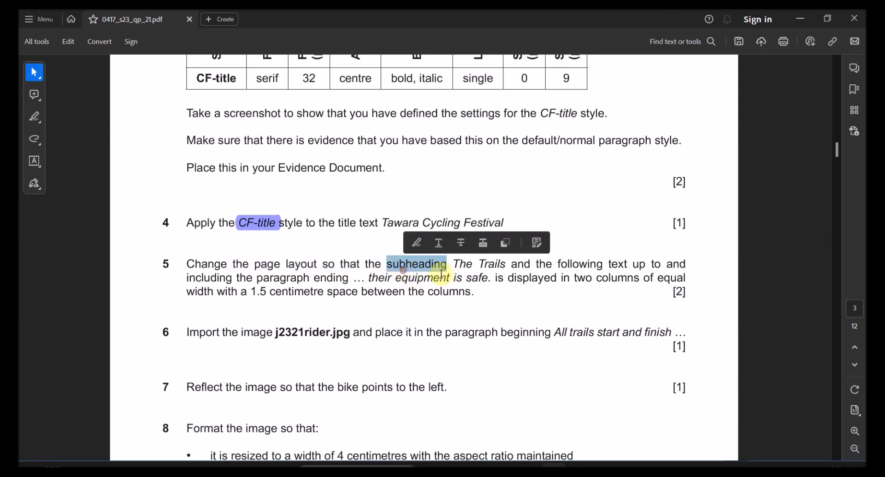
{"action": "left_click_drag", "start_coordinate": [451, 267], "coordinate": [531, 267]}
{"action": "key", "text": "ctrl+c"}
{"action": "left_click", "coordinate": [507, 266]}
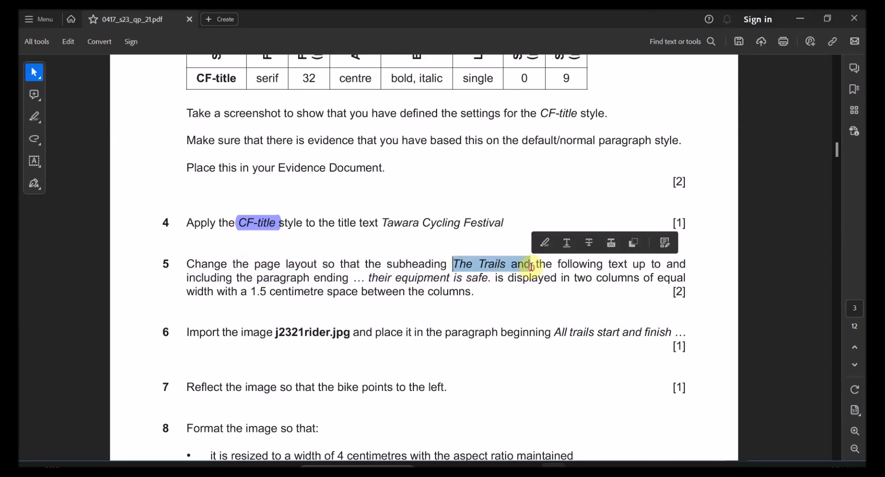
{"action": "key", "text": "alt+Tab"}
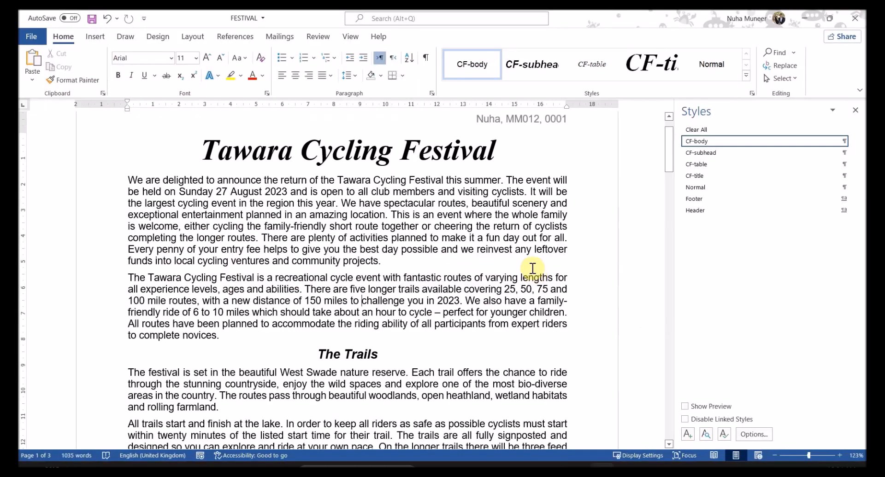
Step: Search FESTIVAL for The Trails and check the heading's style
{"action": "key", "text": "ctrl+f"}
{"action": "key", "text": "ctrl+v"}
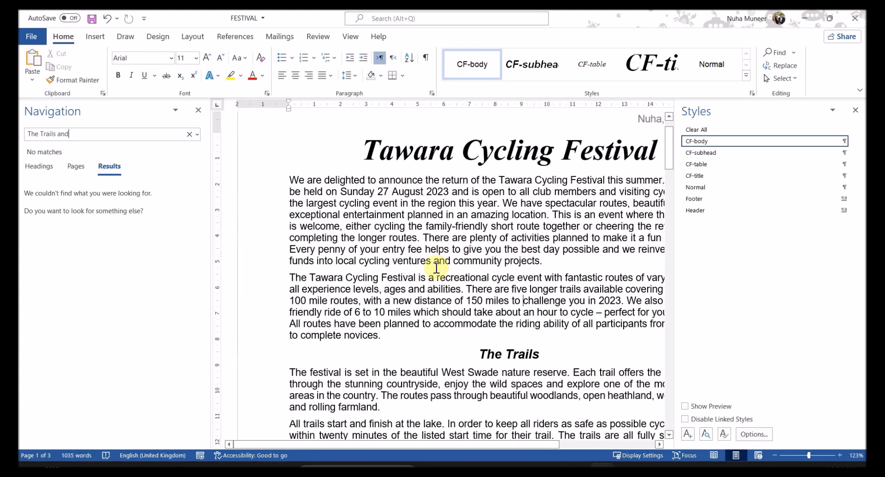
{"action": "scroll", "coordinate": [595, 277], "scroll_direction": "down", "scroll_amount": 3}
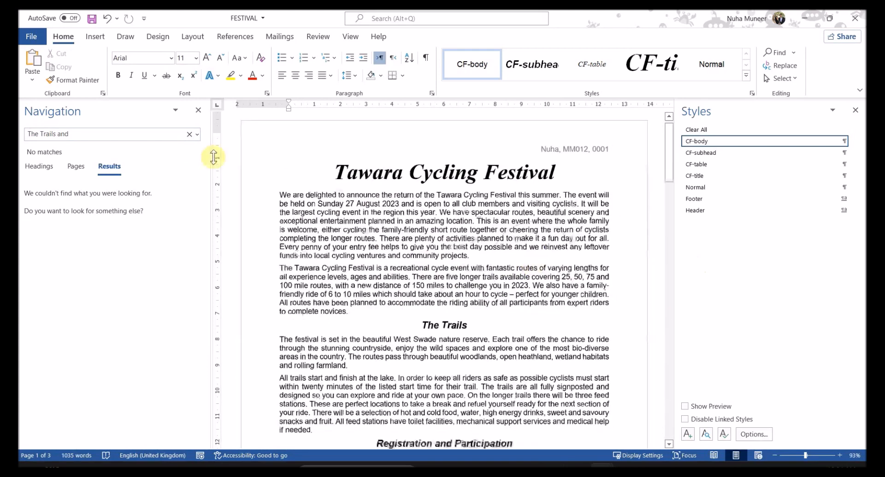
{"action": "left_click", "coordinate": [121, 134]}
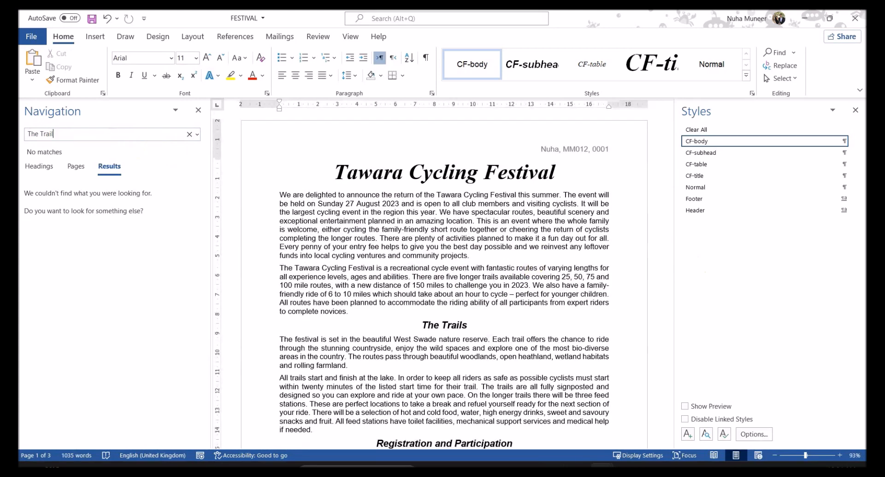
{"action": "left_click", "coordinate": [502, 213]}
{"action": "left_click_drag", "start_coordinate": [419, 186], "coordinate": [436, 230]}
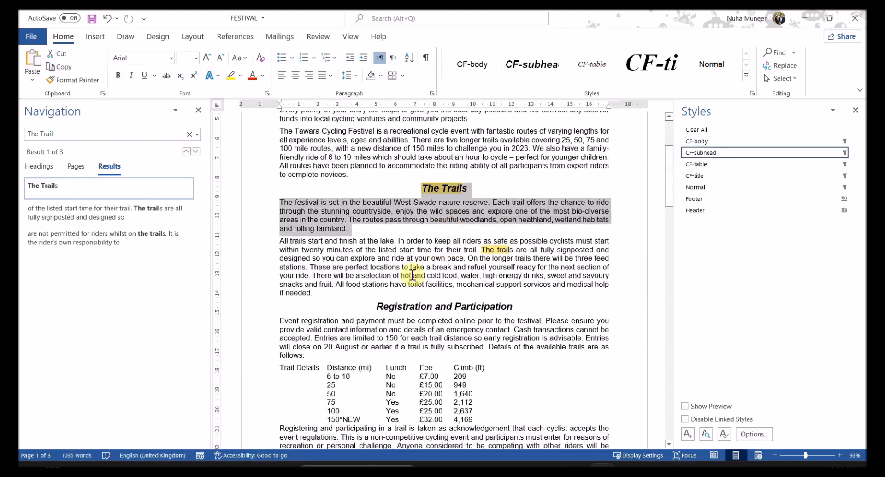
{"action": "left_click", "coordinate": [414, 188]}
Step: Check in question 5 where the required range ends
{"action": "key", "text": "alt+Tab"}
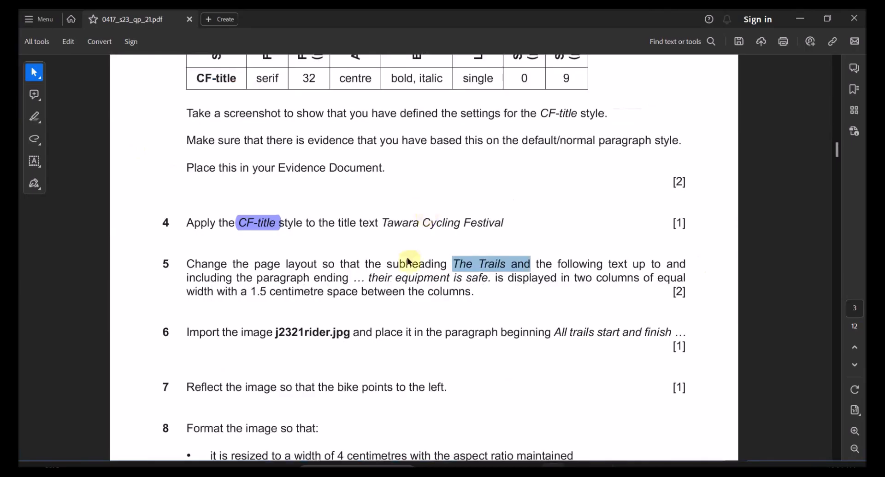
{"action": "left_click_drag", "start_coordinate": [480, 262], "coordinate": [660, 265]}
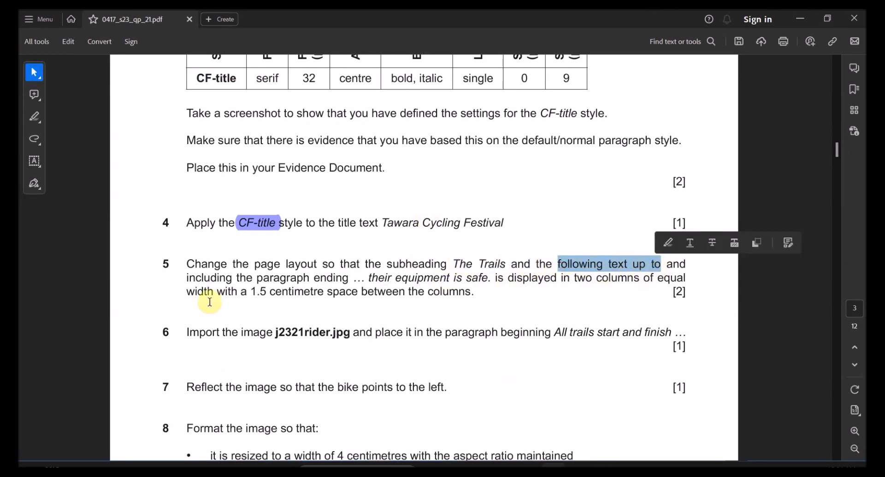
{"action": "left_click_drag", "start_coordinate": [188, 279], "coordinate": [490, 286]}
{"action": "left_click", "coordinate": [349, 276]}
{"action": "double_click", "coordinate": [338, 277]}
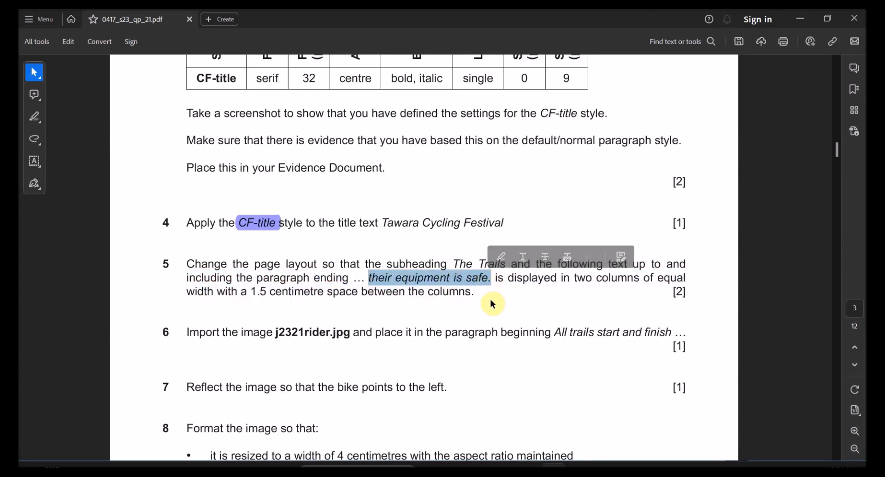
{"action": "key", "text": "alt+Tab"}
Step: Find 'their equipment is safe.' and extend the selection back to The Trails
{"action": "type", "text": "their equipment is safe."}
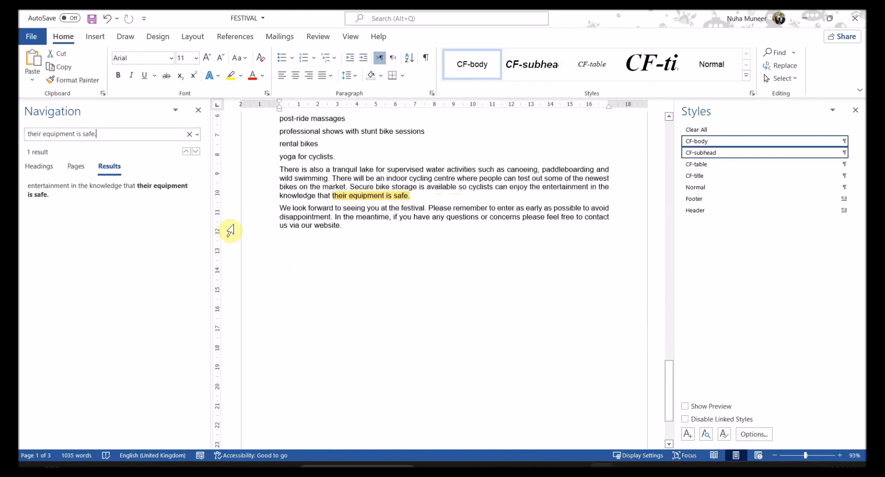
{"action": "left_click_drag", "start_coordinate": [420, 191], "coordinate": [320, 138]}
{"action": "scroll", "coordinate": [372, 216], "scroll_direction": "up", "scroll_amount": 4}
{"action": "scroll", "coordinate": [372, 216], "scroll_direction": "up", "scroll_amount": 15}
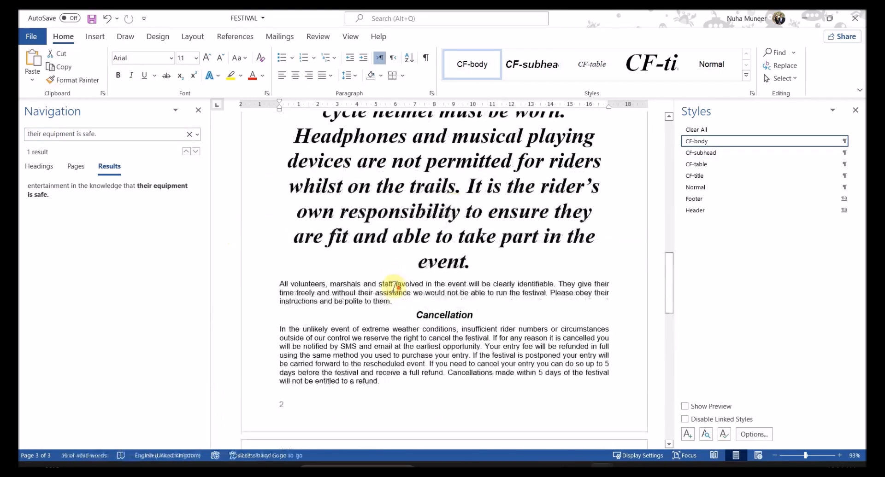
{"action": "scroll", "coordinate": [402, 302], "scroll_direction": "up", "scroll_amount": 12}
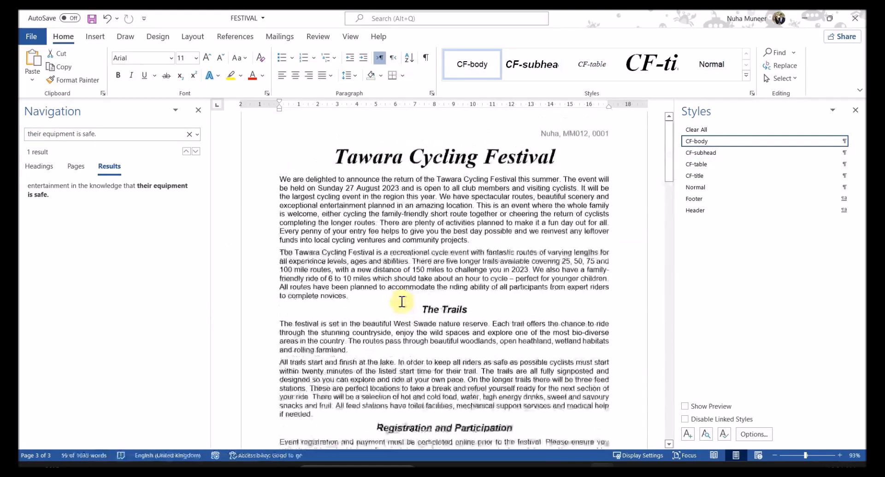
{"action": "left_click", "coordinate": [425, 321], "text": "shift"}
{"action": "left_click_drag", "start_coordinate": [668, 134], "coordinate": [653, 355]}
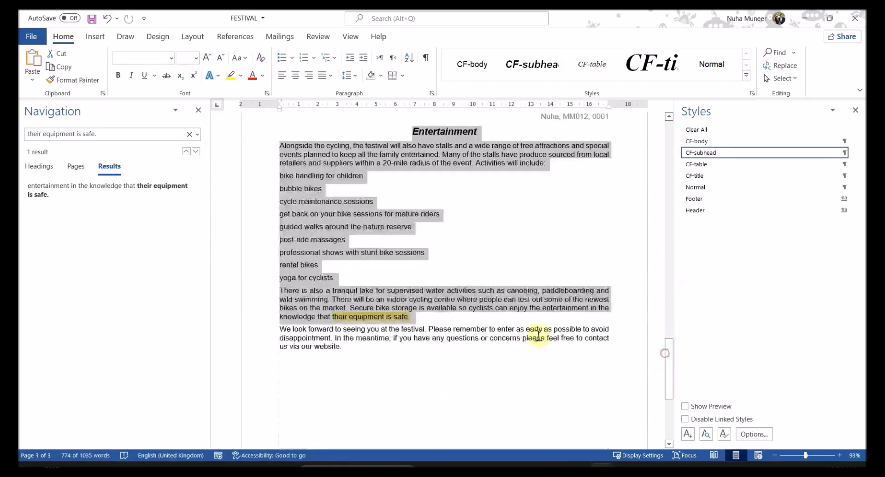
{"action": "left_click", "coordinate": [512, 334]}
Step: Highlight 'two columns' and '1.5 centimetre space between' in question 5, then return to Word
{"action": "key", "text": "alt+Tab"}
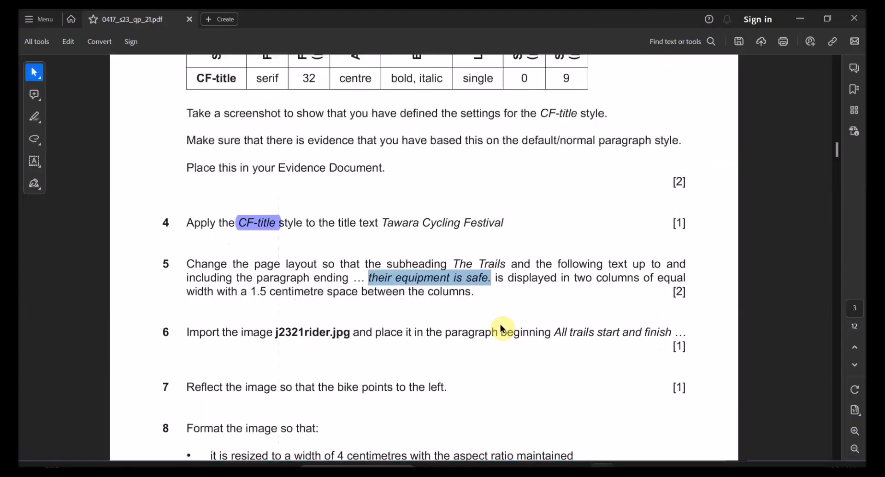
{"action": "left_click_drag", "start_coordinate": [573, 275], "coordinate": [640, 278]}
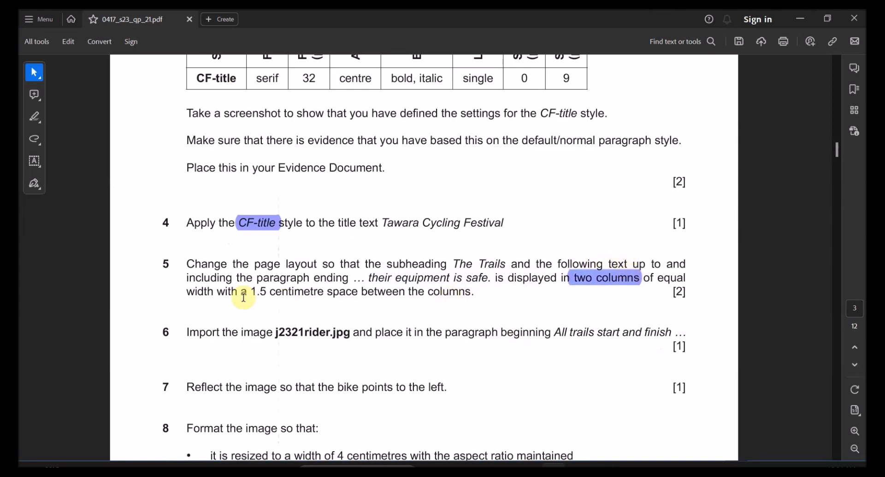
{"action": "left_click_drag", "start_coordinate": [214, 289], "coordinate": [324, 292]}
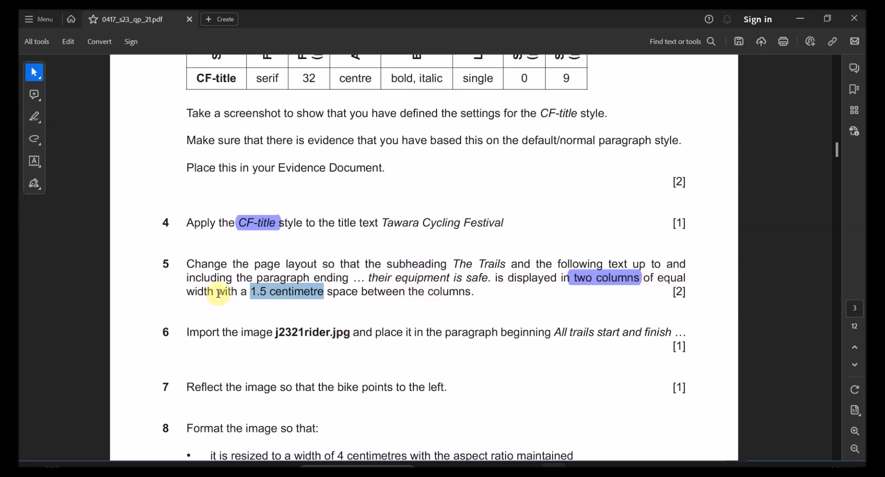
{"action": "left_click_drag", "start_coordinate": [405, 292], "coordinate": [237, 297]}
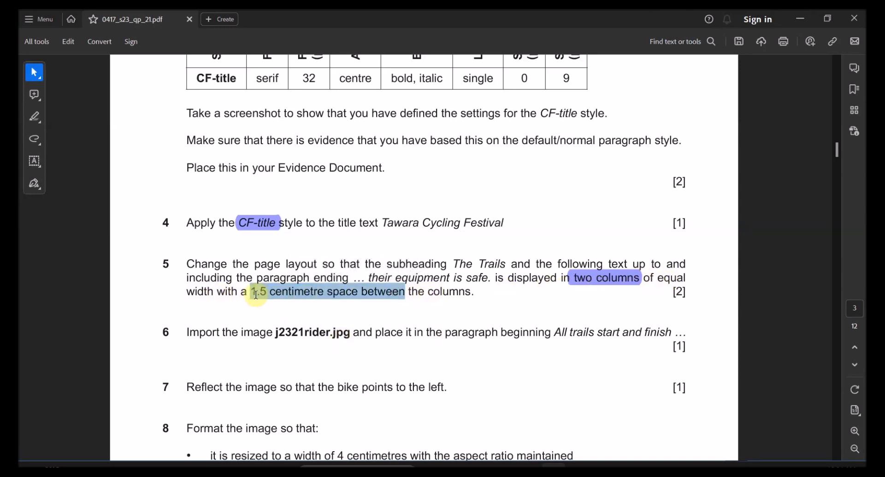
{"action": "left_click", "coordinate": [258, 271]}
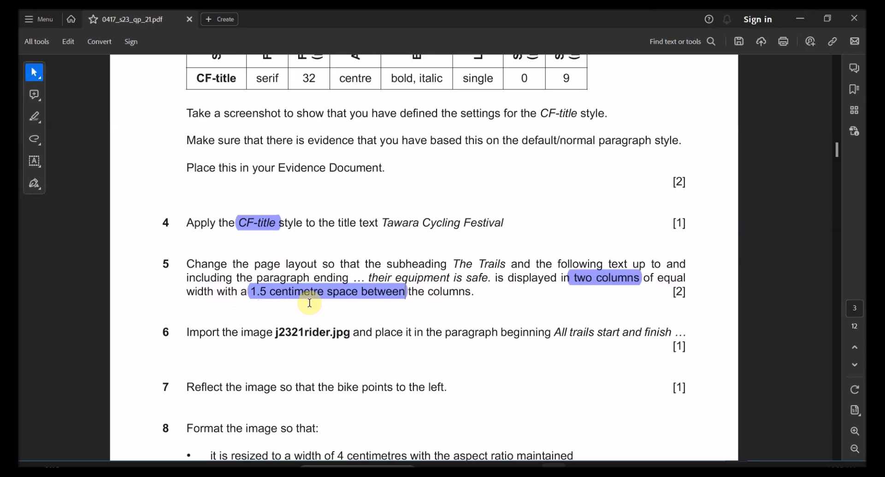
{"action": "key", "text": "alt+Tab"}
{"action": "scroll", "coordinate": [415, 244], "scroll_direction": "up", "scroll_amount": 3}
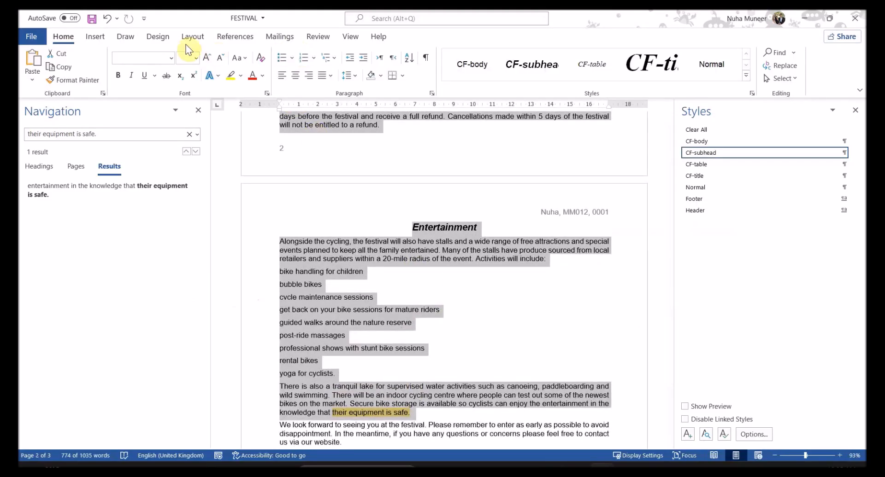
Step: Set the selected trails text in two columns and open More Columns for the spacing
{"action": "left_click", "coordinate": [195, 36]}
{"action": "left_click", "coordinate": [120, 72]}
{"action": "left_click", "coordinate": [135, 128]}
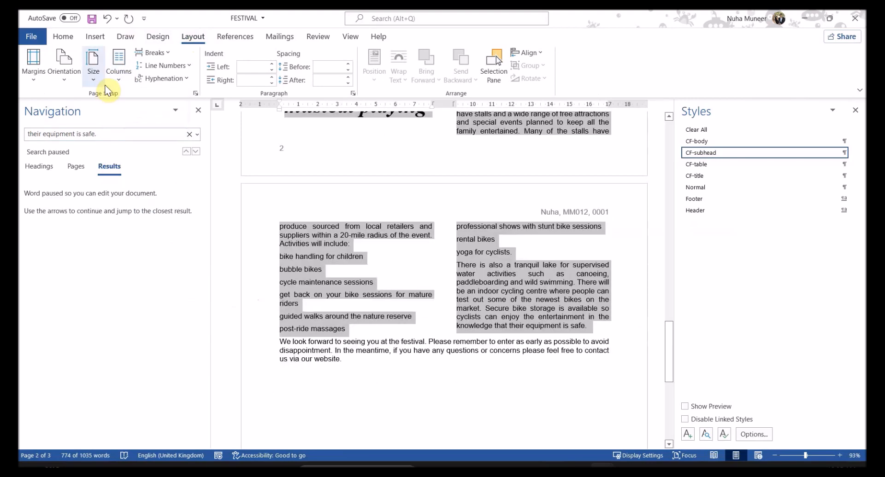
{"action": "left_click", "coordinate": [450, 129]}
{"action": "left_click", "coordinate": [441, 123]}
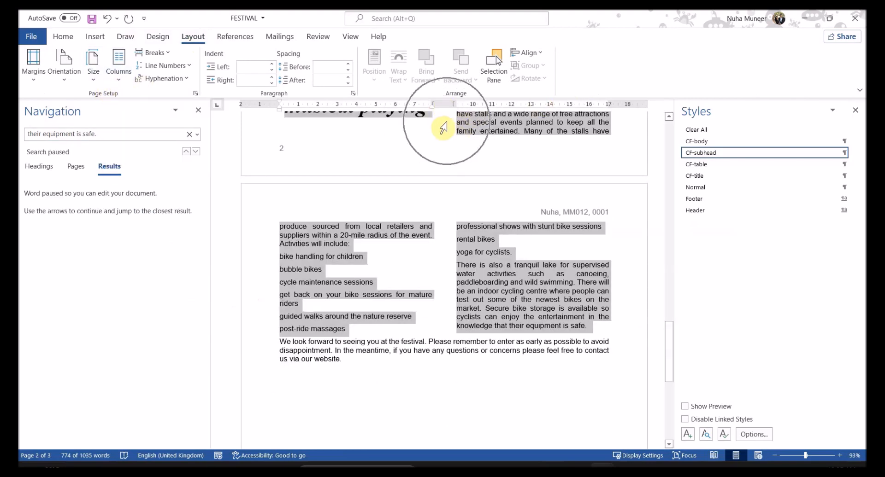
{"action": "left_click", "coordinate": [119, 64]}
{"action": "left_click", "coordinate": [154, 229]}
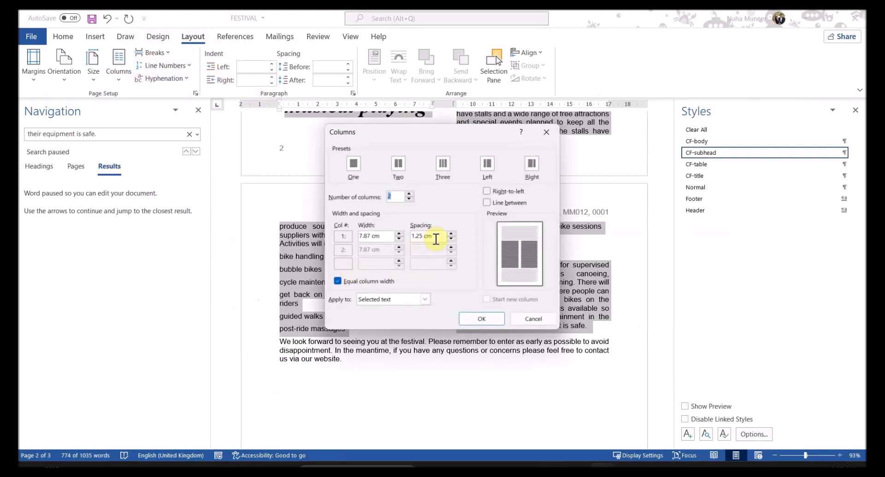
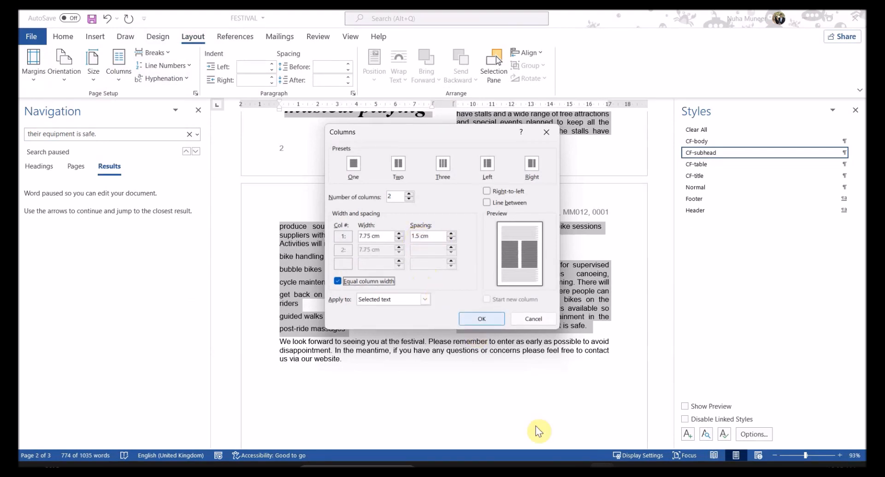
Step: Confirm question 5's spacing in the PDF and apply two equal columns with 1.5 cm spacing
{"action": "mouse_move", "coordinate": [599, 465]}
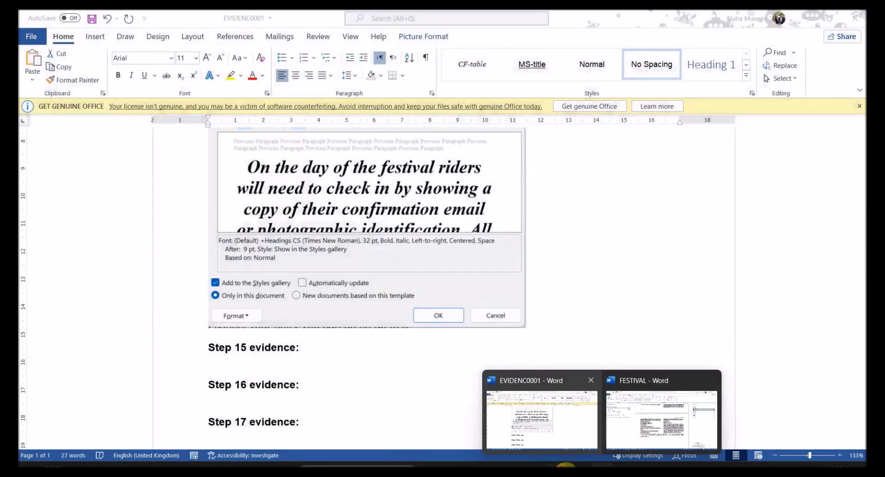
{"action": "left_click", "coordinate": [559, 465]}
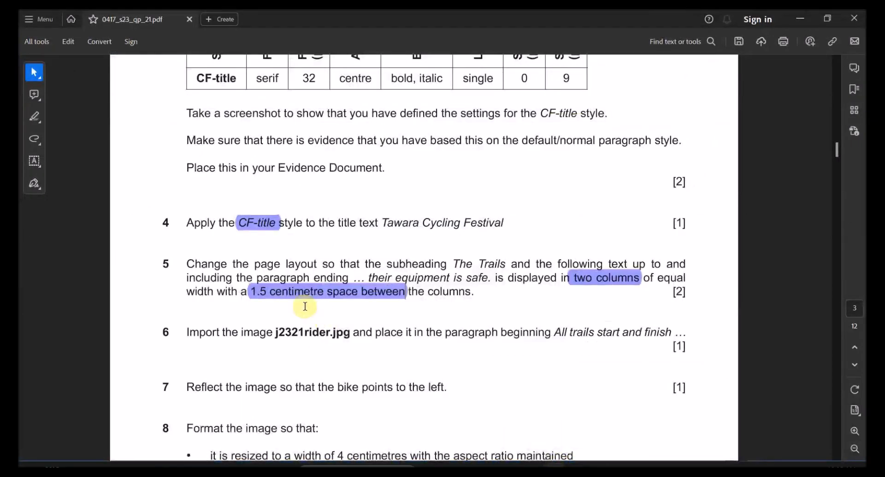
{"action": "mouse_move", "coordinate": [594, 465]}
{"action": "left_click", "coordinate": [659, 431]}
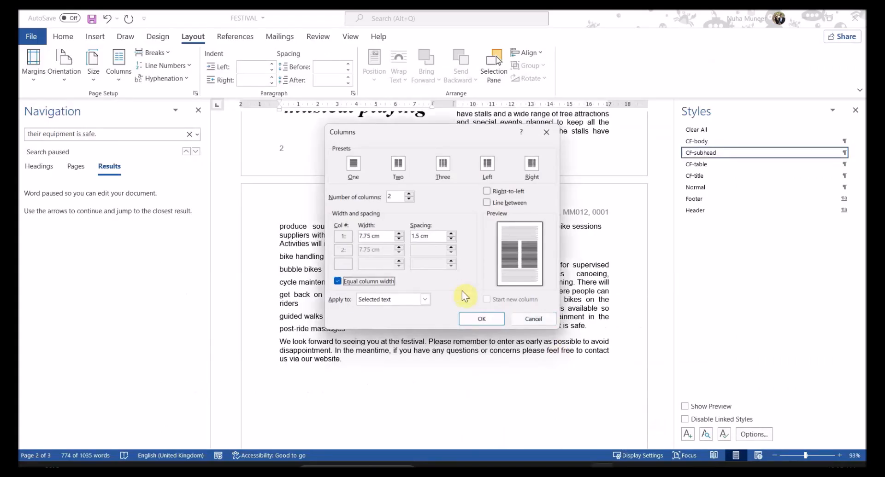
{"action": "left_click", "coordinate": [492, 317]}
{"action": "left_click", "coordinate": [523, 313]}
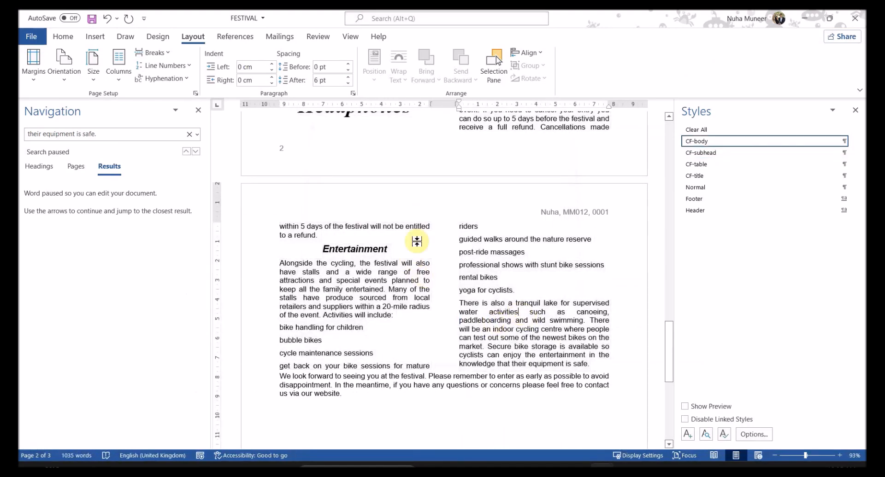
{"action": "scroll", "coordinate": [499, 265], "scroll_direction": "up", "scroll_amount": 1}
{"action": "scroll", "coordinate": [500, 265], "scroll_direction": "up", "scroll_amount": 15}
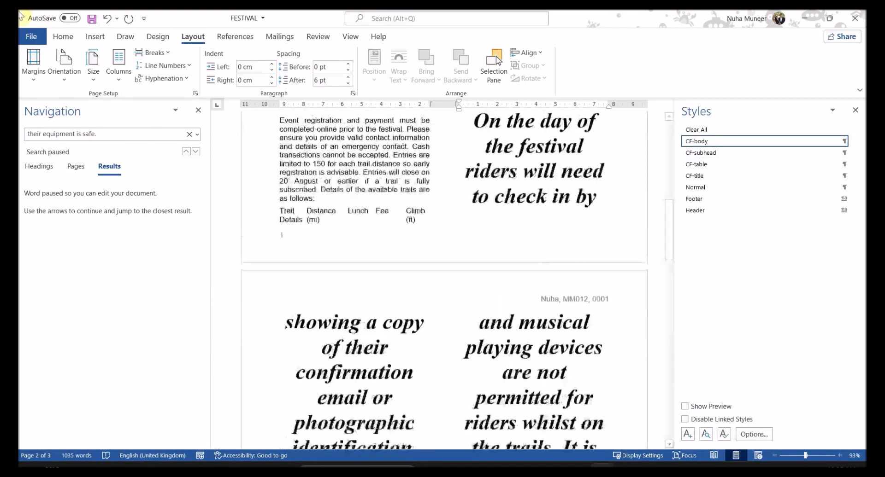
{"action": "left_click", "coordinate": [37, 39]}
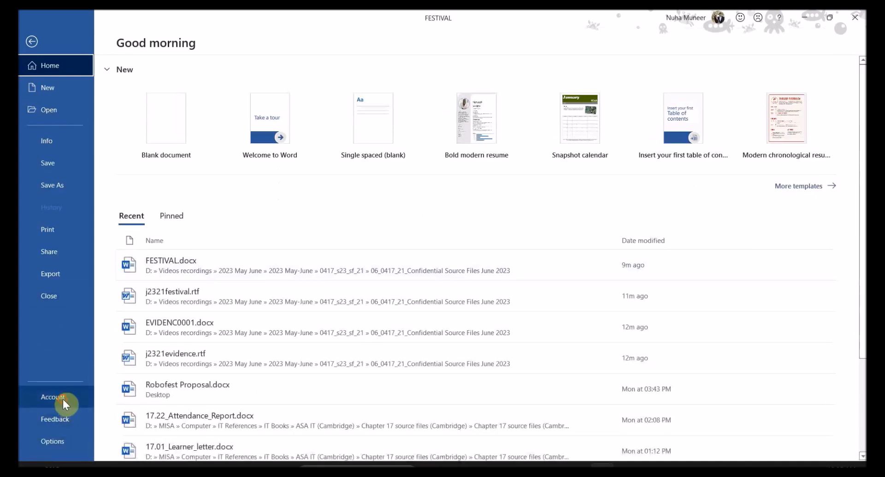
{"action": "left_click", "coordinate": [61, 399]}
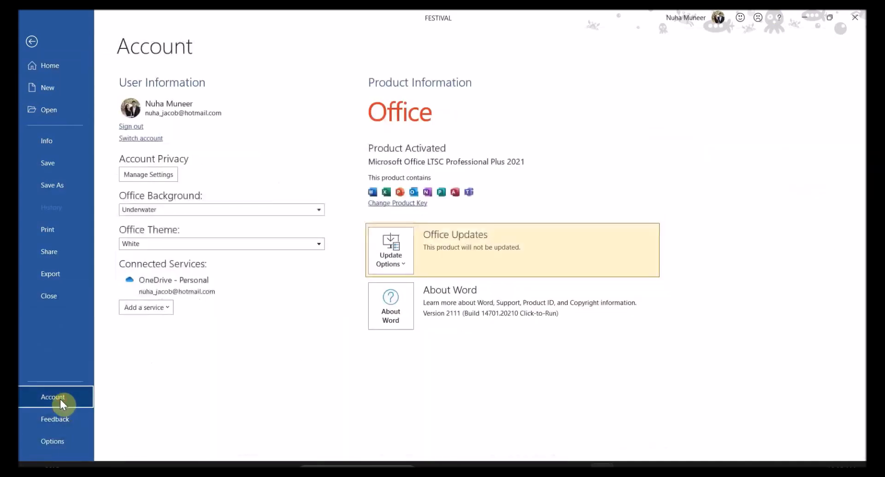
{"action": "left_click", "coordinate": [46, 443]}
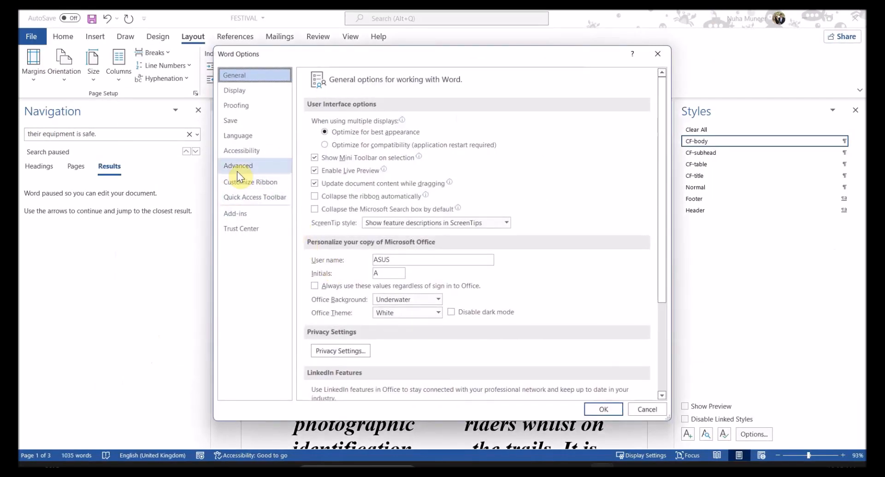
{"action": "left_click", "coordinate": [237, 171]}
{"action": "scroll", "coordinate": [377, 322], "scroll_direction": "down", "scroll_amount": 10}
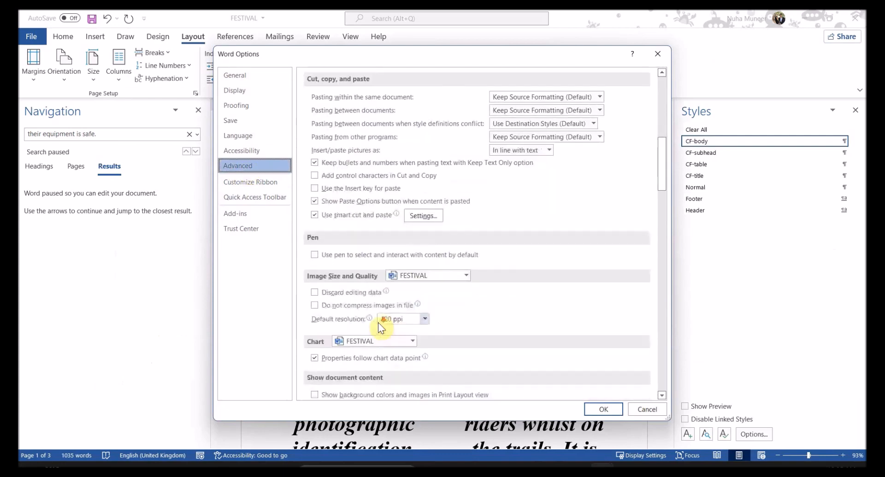
{"action": "scroll", "coordinate": [377, 323], "scroll_direction": "down", "scroll_amount": 15}
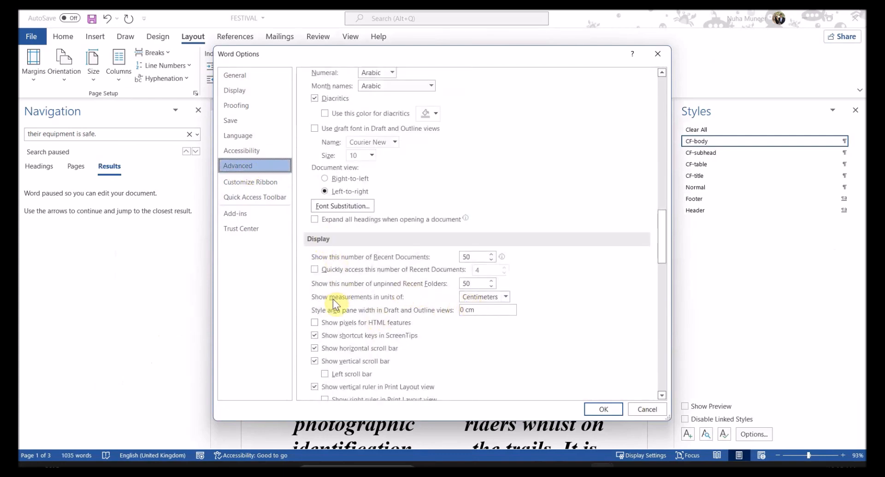
{"action": "left_click", "coordinate": [492, 298]}
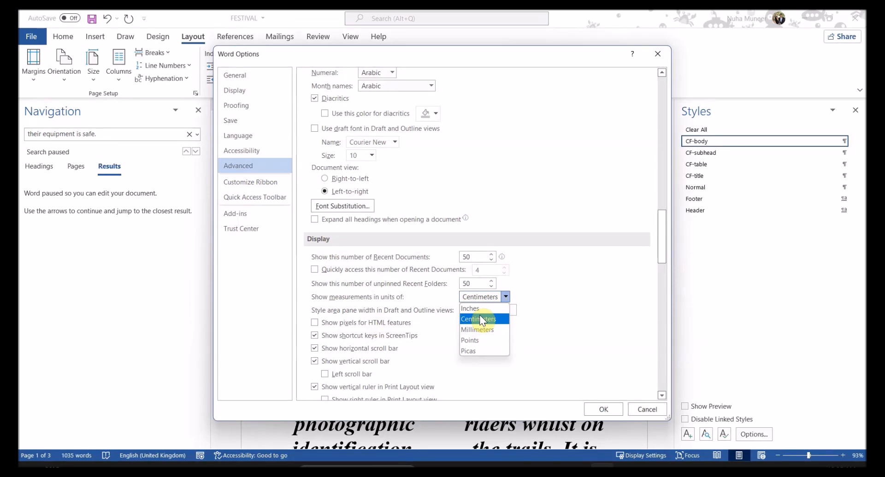
{"action": "left_click", "coordinate": [486, 318]}
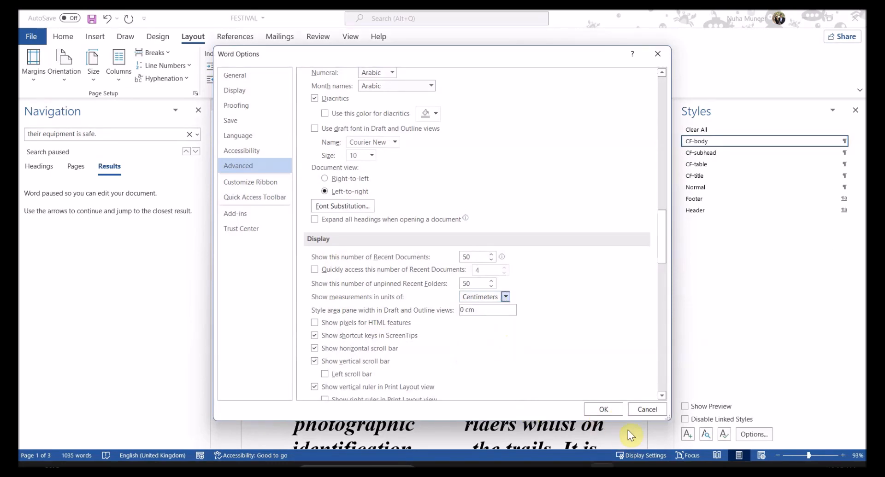
{"action": "left_click", "coordinate": [610, 414]}
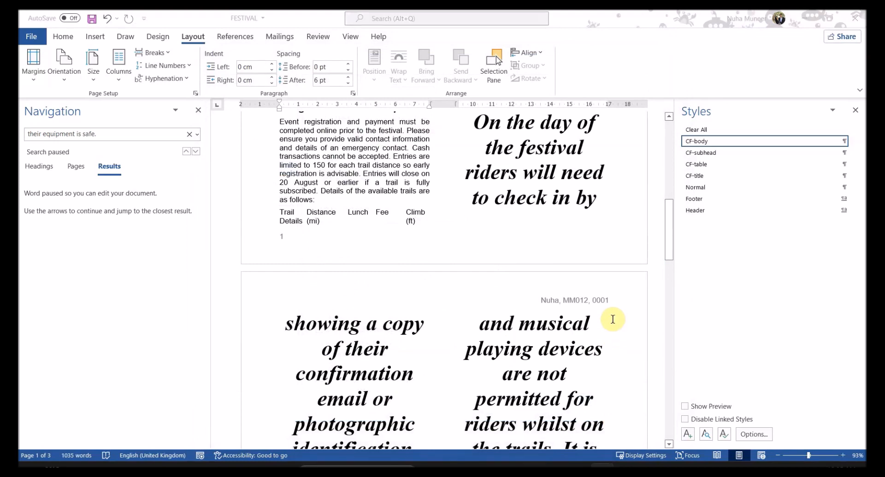
Step: Read question 6 in the question paper, marking 'Import' and 'paragraph beginning'
{"action": "key", "text": "alt+Tab"}
{"action": "scroll", "coordinate": [477, 320], "scroll_direction": "down", "scroll_amount": 2}
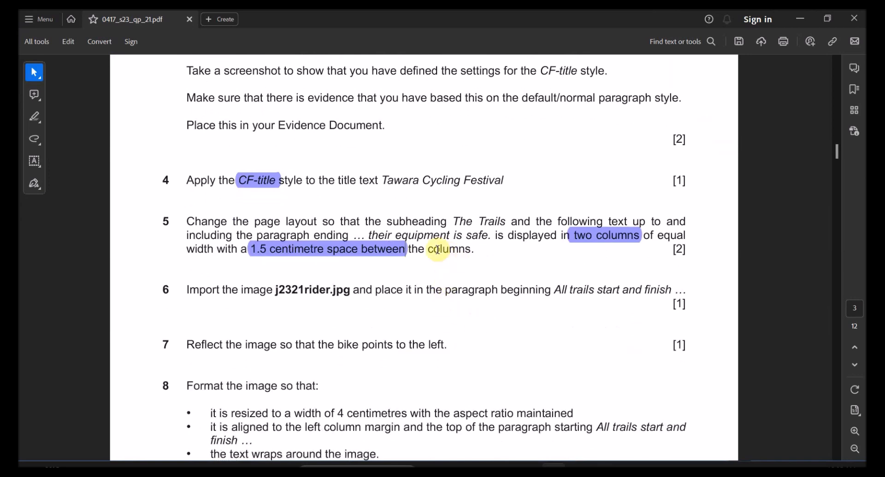
{"action": "double_click", "coordinate": [206, 292]}
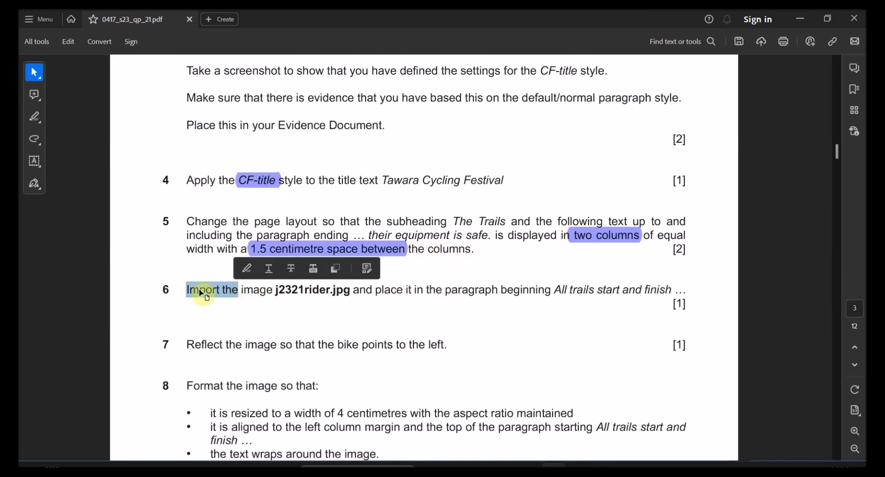
{"action": "left_click_drag", "start_coordinate": [166, 290], "coordinate": [318, 291]}
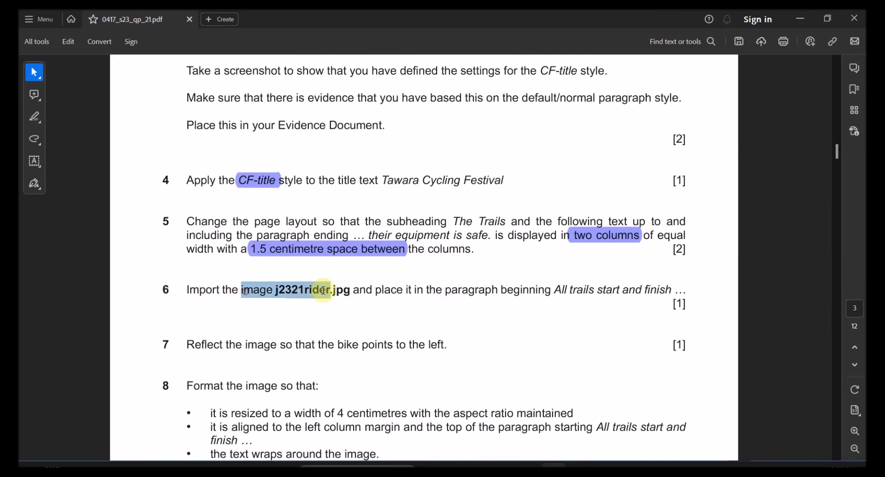
{"action": "left_click_drag", "start_coordinate": [445, 291], "coordinate": [647, 298]}
{"action": "key", "text": "ctrl+c"}
{"action": "left_click", "coordinate": [556, 291]}
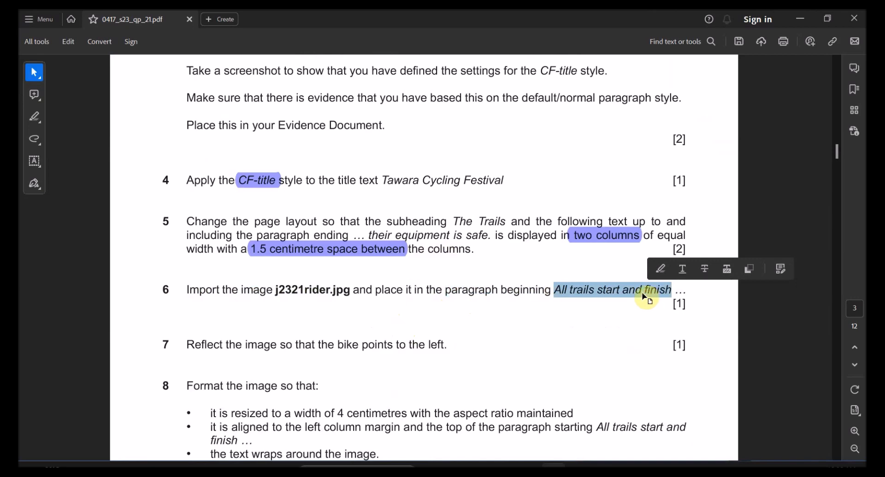
Step: Find 'All trails start and finish' in Word and place the cursor before 'All'
{"action": "key", "text": "alt+Tab"}
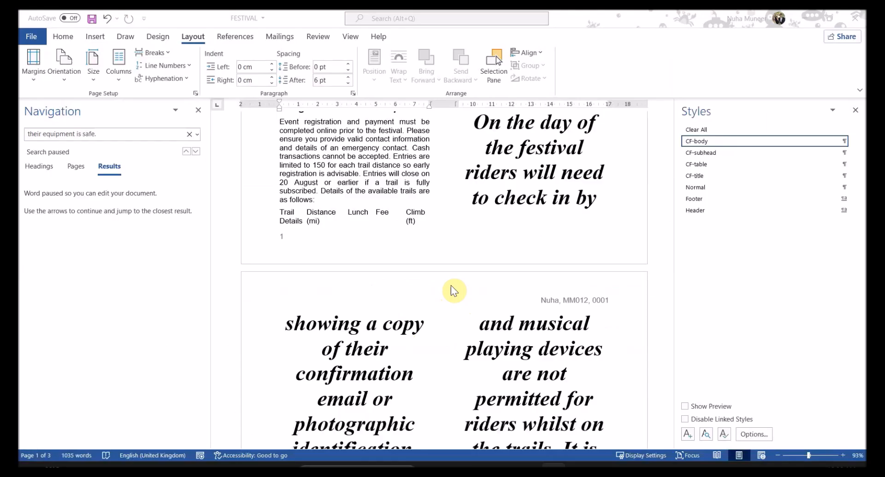
{"action": "key", "text": "ctrl+v"}
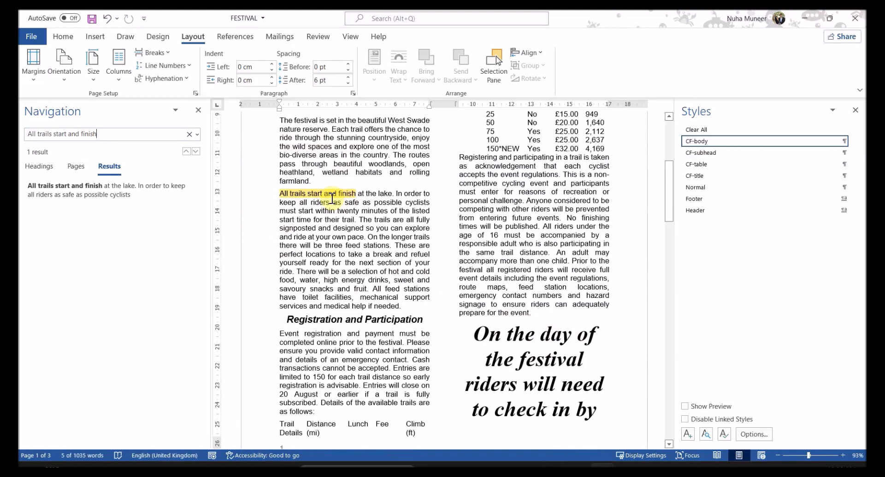
{"action": "left_click", "coordinate": [282, 198]}
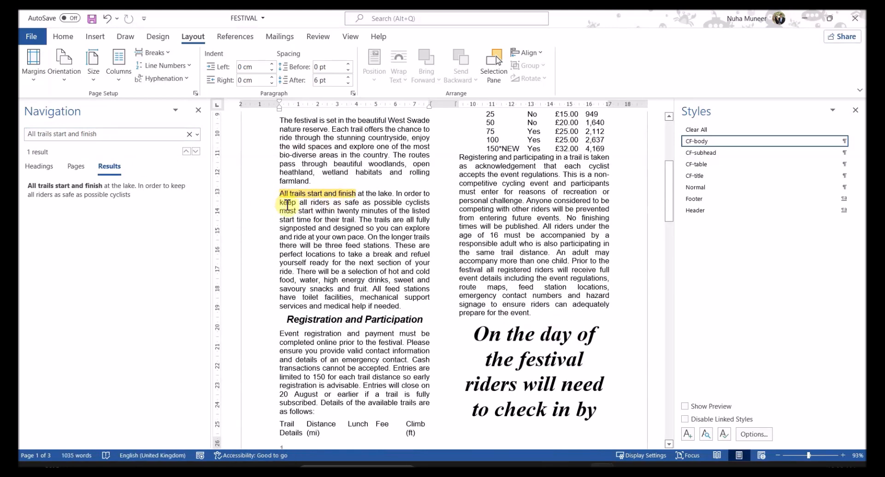
Step: Recheck question 6's placement wording in the question paper, then return to Word
{"action": "key", "text": "alt+Tab"}
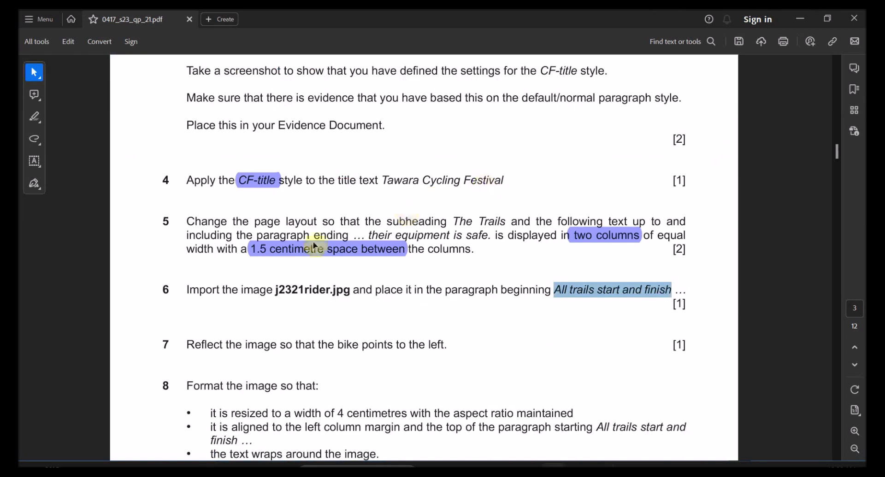
{"action": "left_click_drag", "start_coordinate": [352, 293], "coordinate": [550, 289]}
{"action": "mouse_move", "coordinate": [573, 437]}
{"action": "mouse_move", "coordinate": [557, 422]}
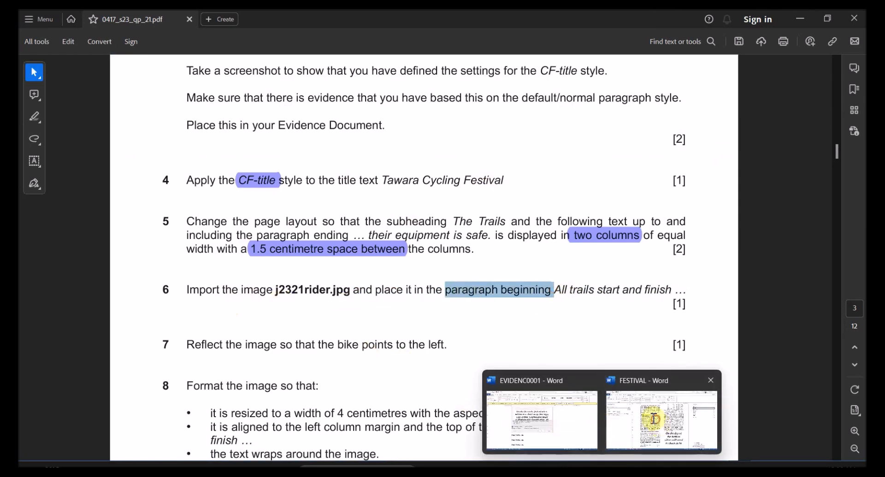
{"action": "left_click", "coordinate": [645, 417]}
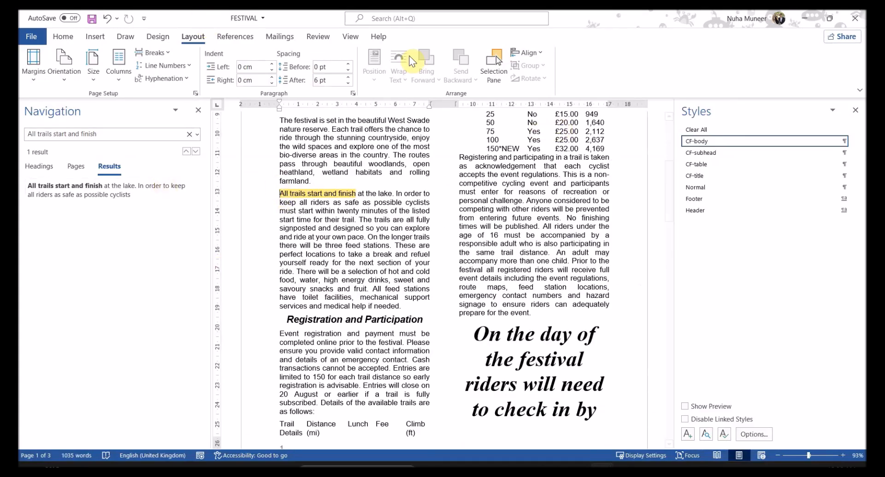
Step: Close the Navigation pane and insert j2321rider.jpg from the source folder at the paragraph start
{"action": "left_click", "coordinate": [198, 110]}
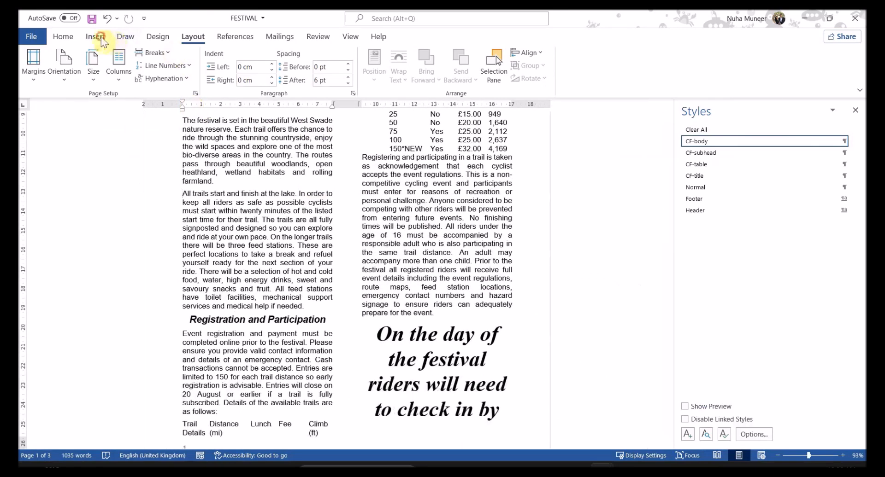
{"action": "left_click", "coordinate": [96, 37]}
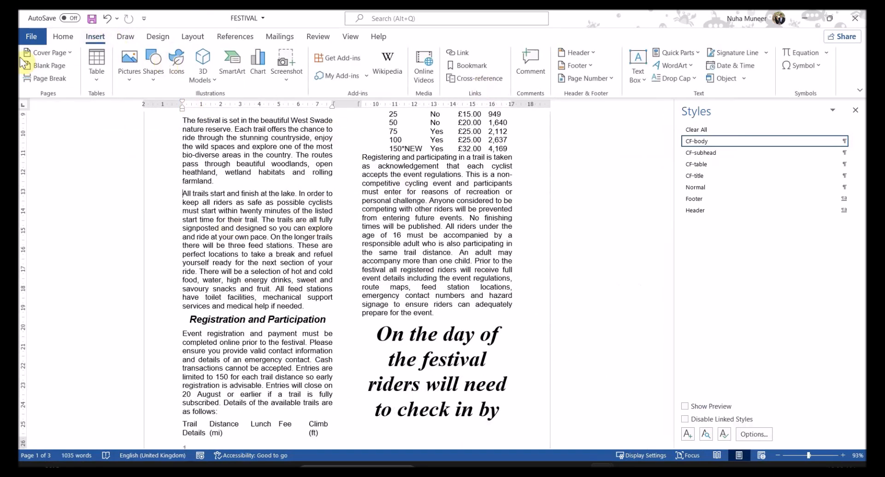
{"action": "left_click", "coordinate": [129, 80]}
{"action": "left_click", "coordinate": [148, 113]}
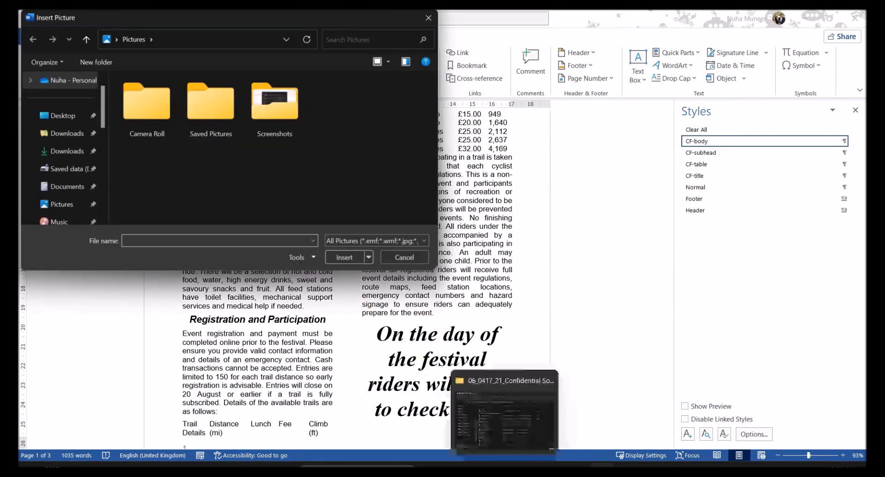
{"action": "left_click", "coordinate": [510, 466]}
{"action": "left_click", "coordinate": [548, 127]}
{"action": "key", "text": "ctrl+c"}
{"action": "left_click", "coordinate": [196, 16]}
{"action": "key", "text": "ctrl+v"}
{"action": "key", "text": "Return"}
{"action": "double_click", "coordinate": [161, 115]}
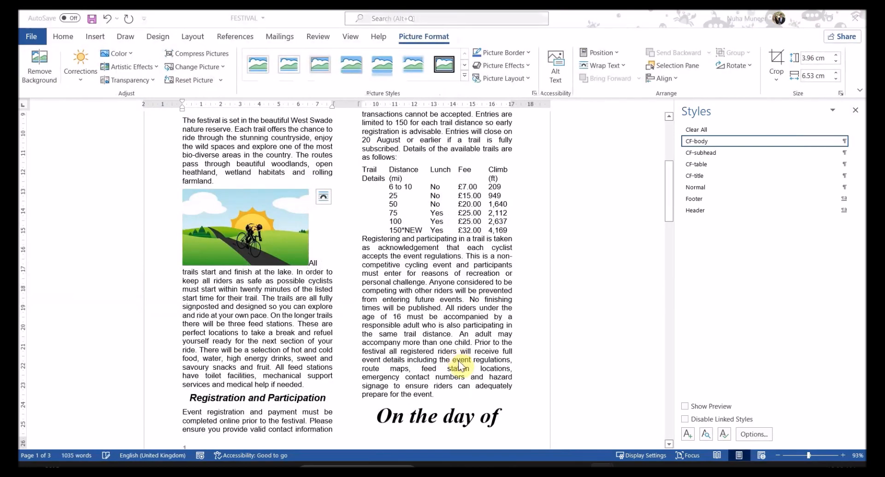
{"action": "key", "text": "alt+Tab"}
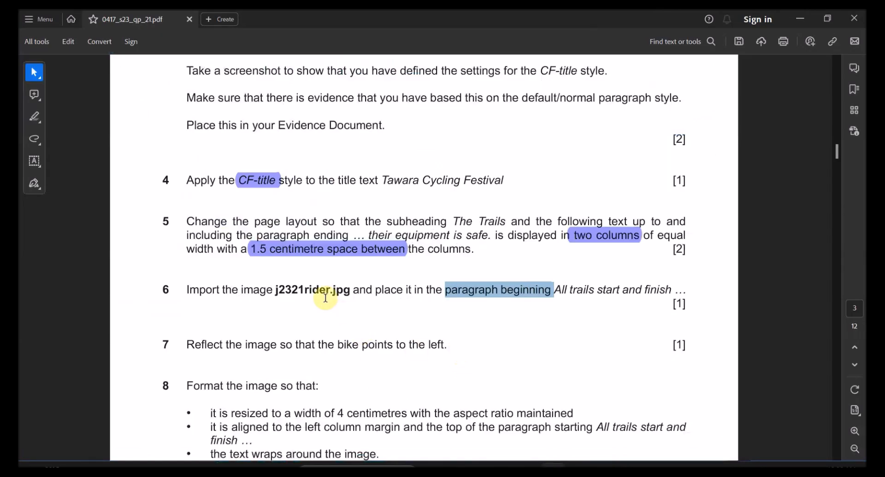
Step: Review the image file name and the next picture tasks in the question paper
{"action": "key", "text": "alt+Tab"}
{"action": "key", "text": "alt+Tab"}
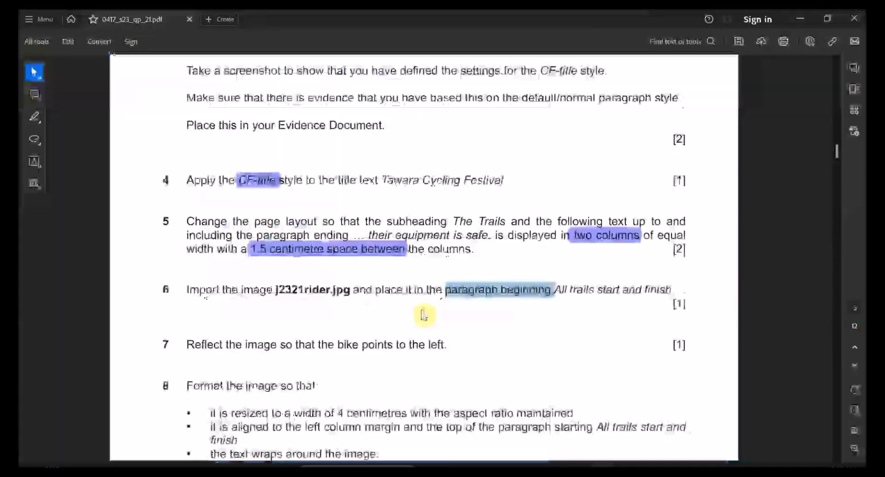
{"action": "scroll", "coordinate": [387, 341], "scroll_direction": "down", "scroll_amount": 2}
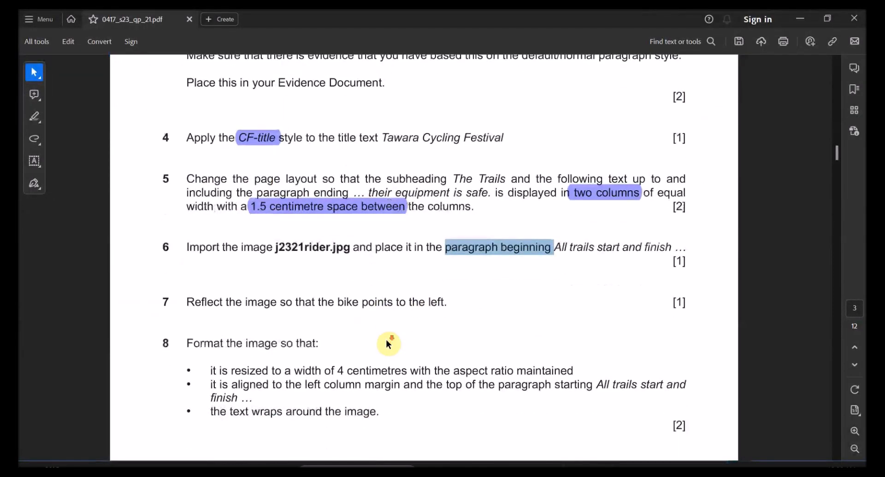
{"action": "left_click_drag", "start_coordinate": [291, 248], "coordinate": [336, 249]}
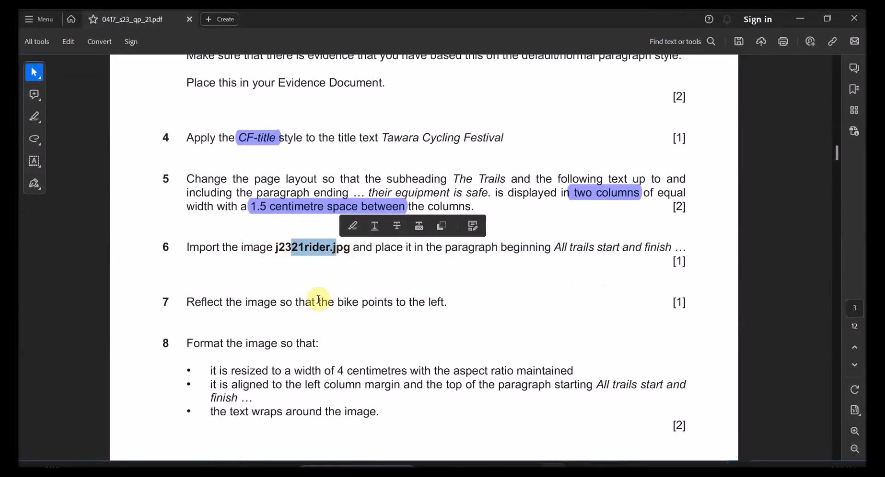
{"action": "left_click_drag", "start_coordinate": [200, 302], "coordinate": [230, 304]}
{"action": "scroll", "coordinate": [259, 317], "scroll_direction": "down", "scroll_amount": 2}
{"action": "left_click_drag", "start_coordinate": [258, 262], "coordinate": [417, 261]}
Step: Undo an accidental resize and flip the cyclist picture horizontally so the bike points left
{"action": "key", "text": "alt+Tab"}
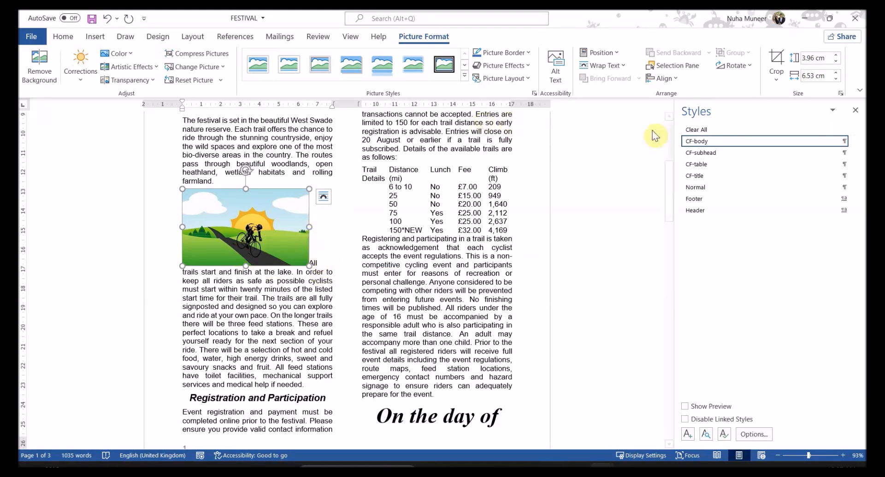
{"action": "left_click_drag", "start_coordinate": [308, 225], "coordinate": [274, 227]}
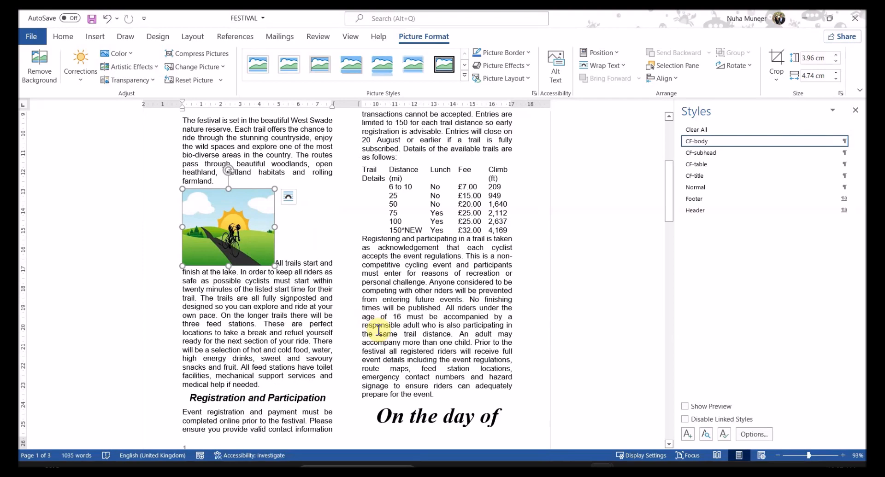
{"action": "key", "text": "ctrl+z"}
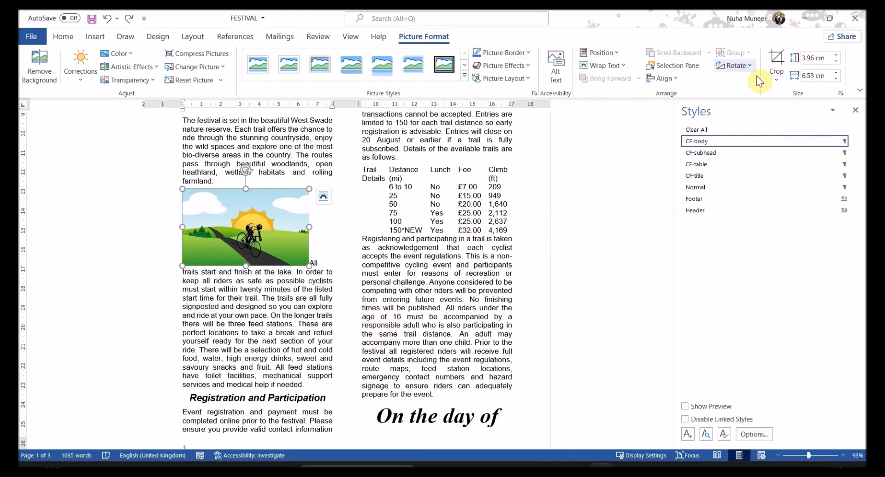
{"action": "left_click", "coordinate": [736, 65]}
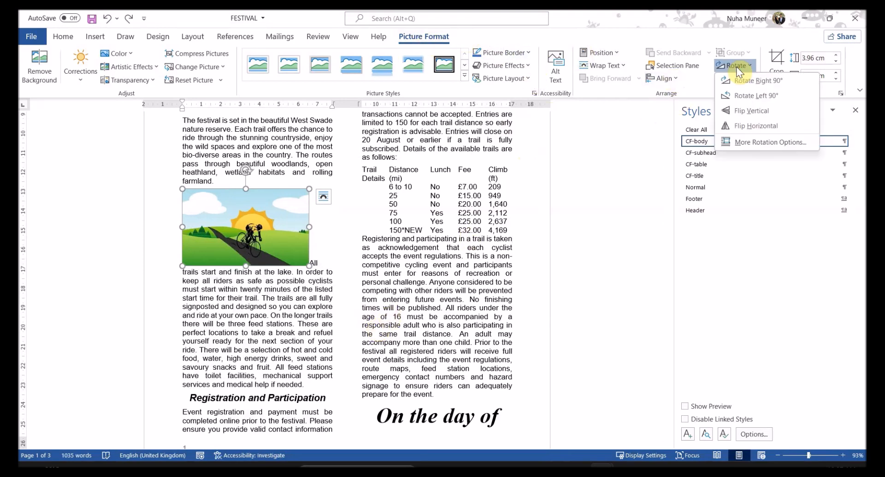
{"action": "left_click", "coordinate": [746, 127]}
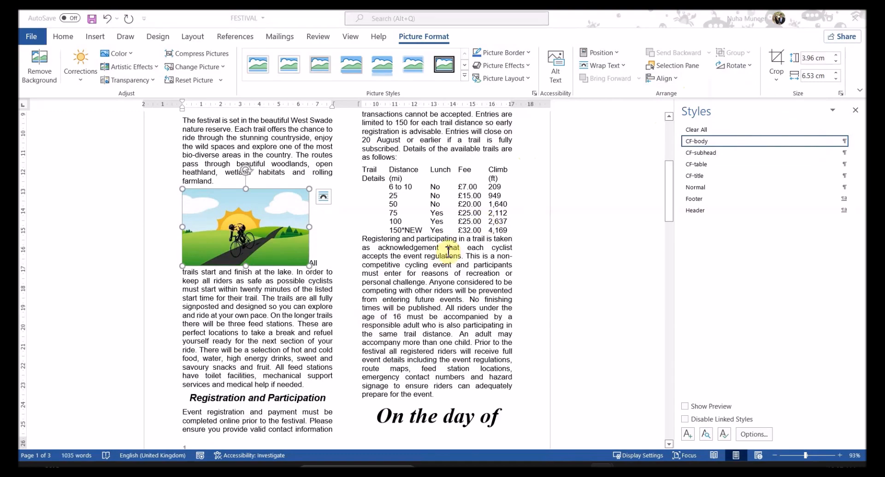
{"action": "key", "text": "alt+Tab"}
{"action": "scroll", "coordinate": [350, 318], "scroll_direction": "down", "scroll_amount": 2}
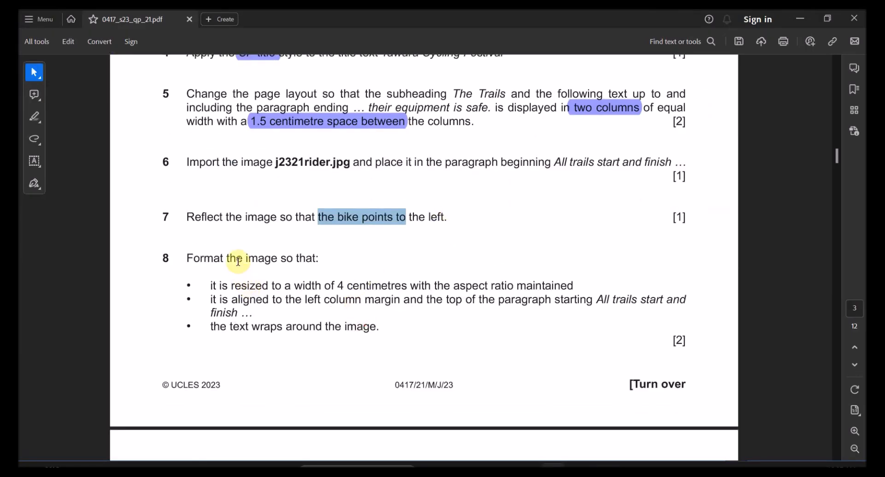
Step: Check question 8's width requirement and change the picture width from 6.53 cm to 4 cm
{"action": "left_click_drag", "start_coordinate": [244, 259], "coordinate": [292, 259]}
{"action": "left_click", "coordinate": [231, 290]}
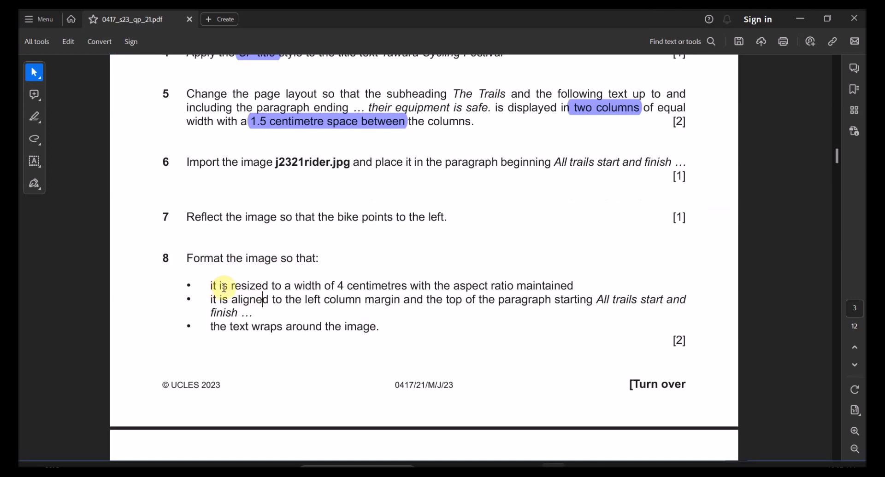
{"action": "left_click_drag", "start_coordinate": [233, 286], "coordinate": [345, 286]}
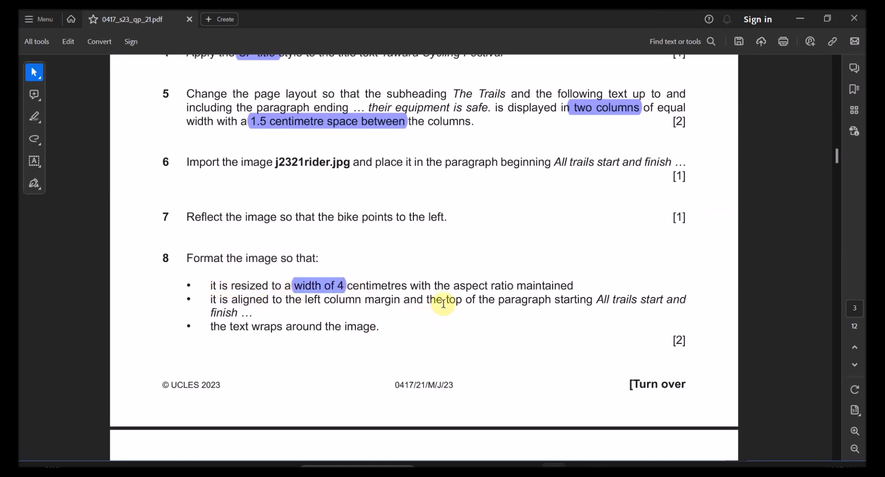
{"action": "left_click_drag", "start_coordinate": [455, 287], "coordinate": [573, 286]}
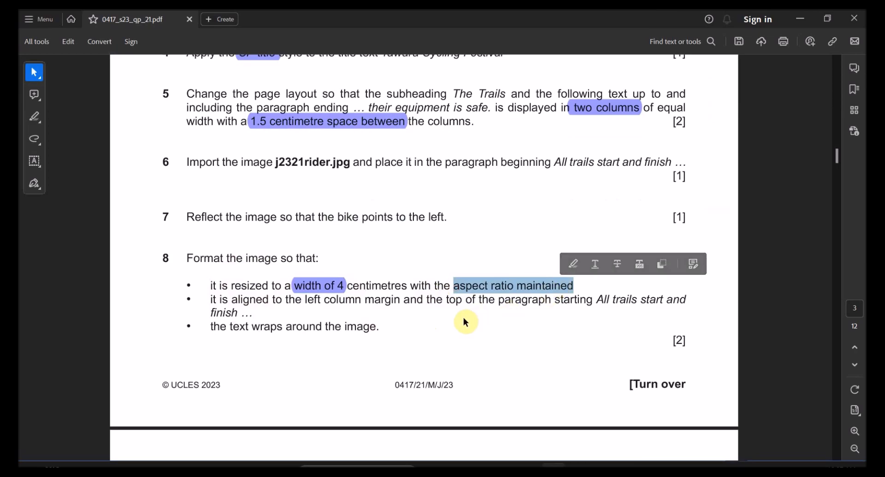
{"action": "key", "text": "alt+Tab"}
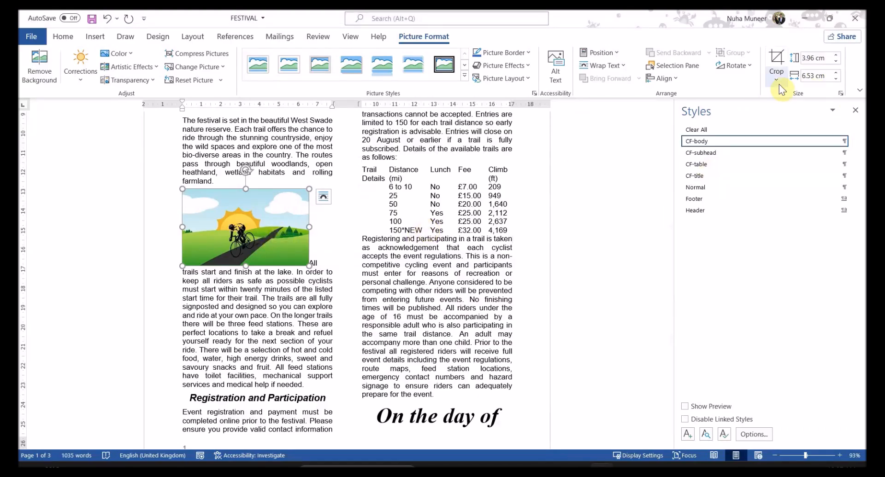
{"action": "left_click", "coordinate": [829, 77]}
{"action": "key", "text": "Delete"}
{"action": "key", "text": "Delete"}
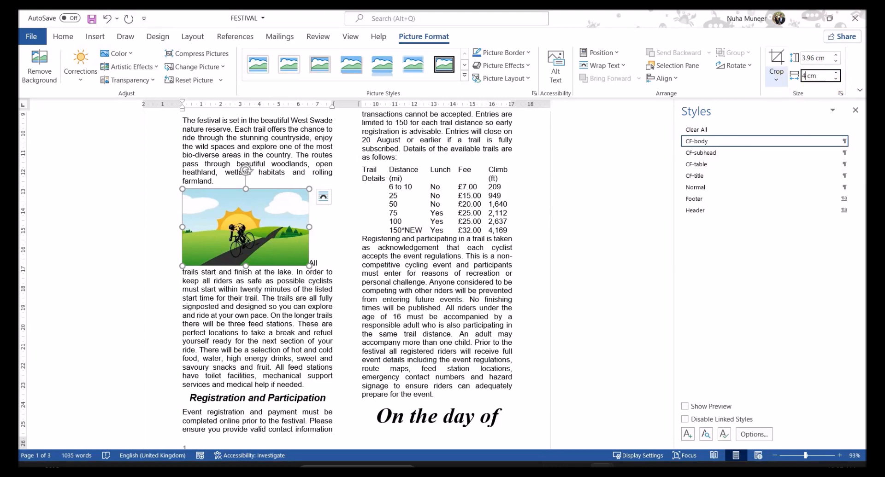
{"action": "key", "text": "Return"}
Step: Highlight the words 'left' and 'top' in question 8 of the question paper
{"action": "key", "text": "alt+Tab"}
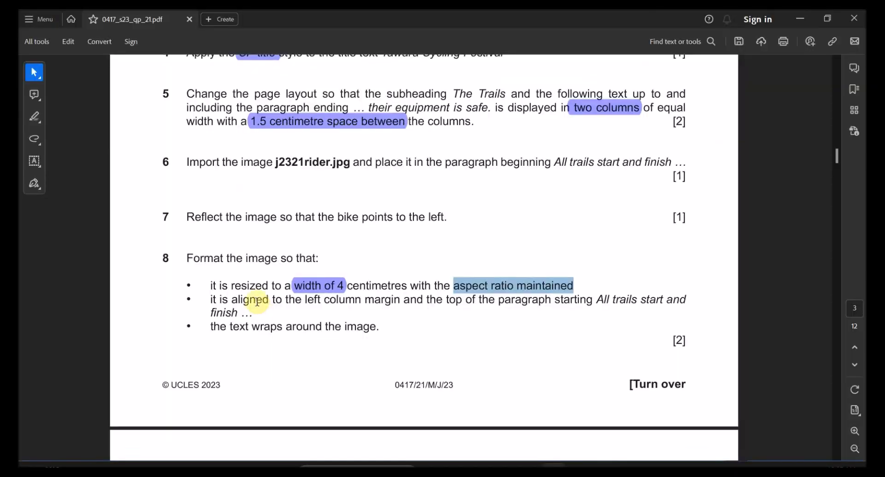
{"action": "left_click_drag", "start_coordinate": [236, 297], "coordinate": [388, 300]}
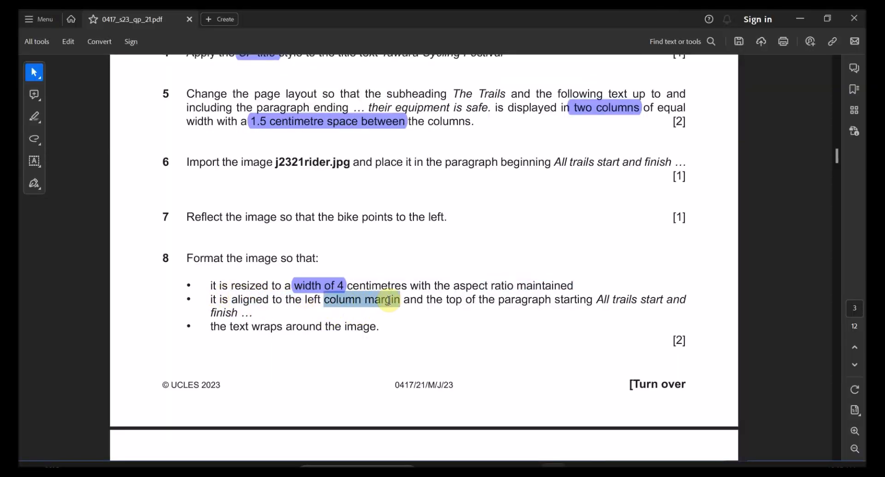
{"action": "double_click", "coordinate": [376, 303]}
{"action": "double_click", "coordinate": [310, 300]}
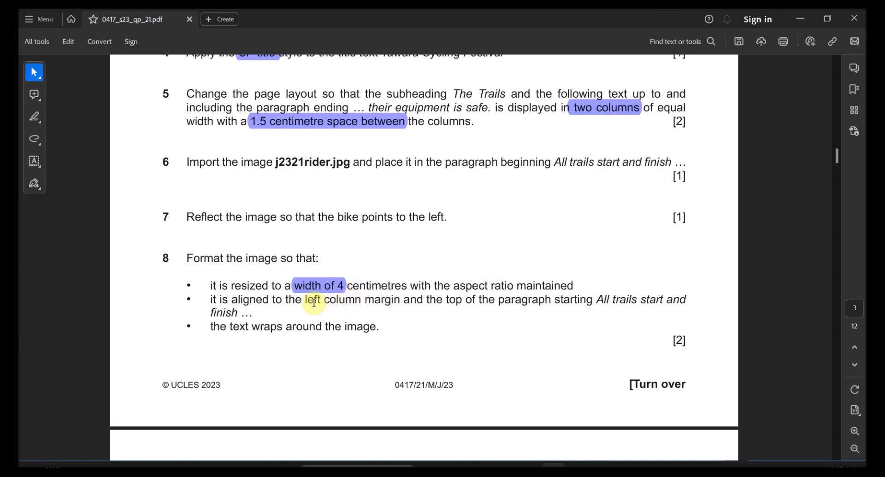
{"action": "left_click", "coordinate": [327, 278]}
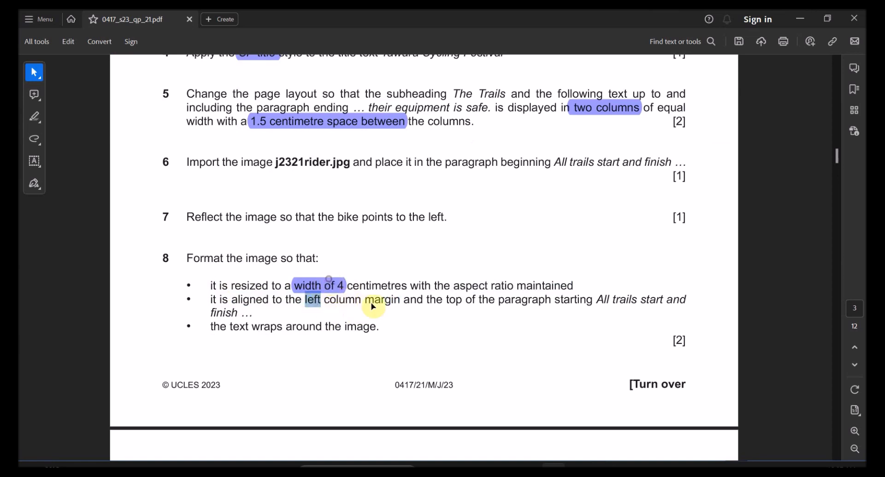
{"action": "double_click", "coordinate": [456, 299]}
{"action": "left_click", "coordinate": [472, 274]}
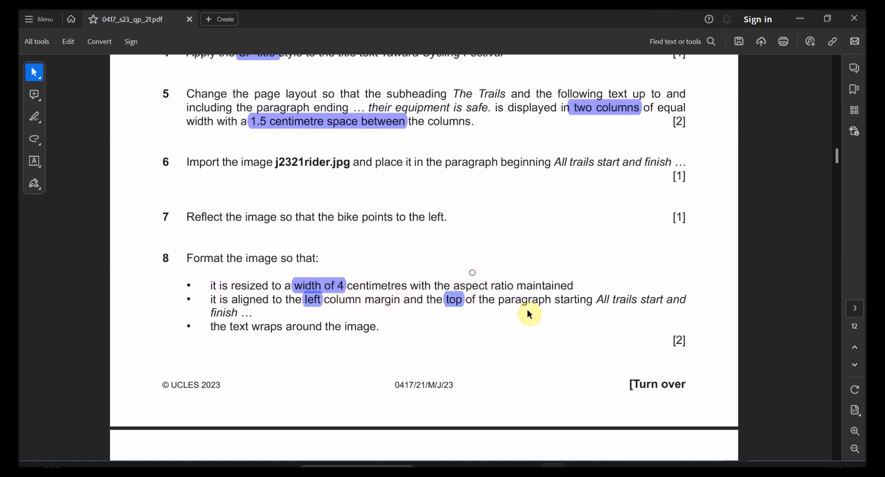
Step: Highlight 'text wraps around' in question 8 and return to Word
{"action": "double_click", "coordinate": [575, 299]}
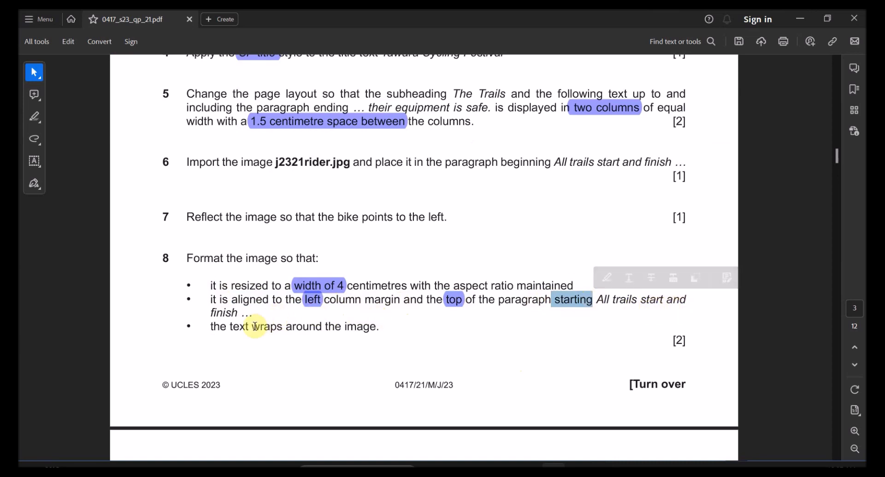
{"action": "left_click_drag", "start_coordinate": [353, 300], "coordinate": [324, 305]}
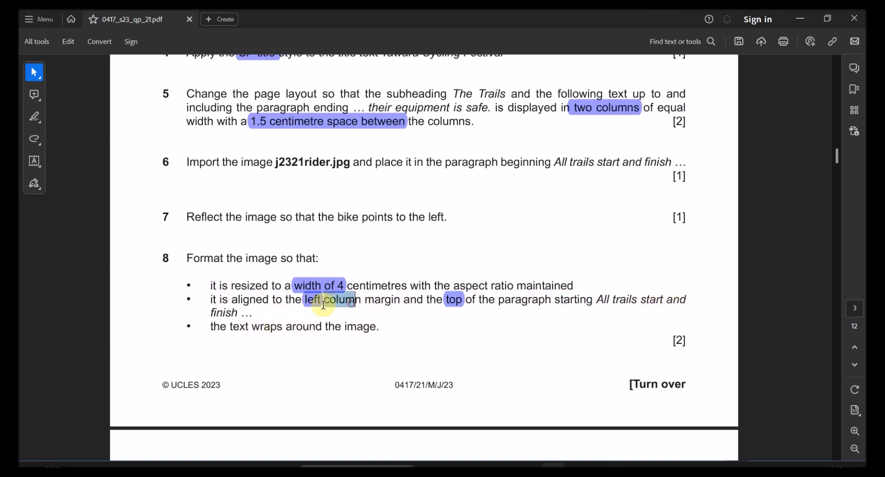
{"action": "left_click_drag", "start_coordinate": [480, 300], "coordinate": [551, 302]}
{"action": "left_click_drag", "start_coordinate": [230, 326], "coordinate": [322, 328]}
{"action": "left_click", "coordinate": [318, 306]}
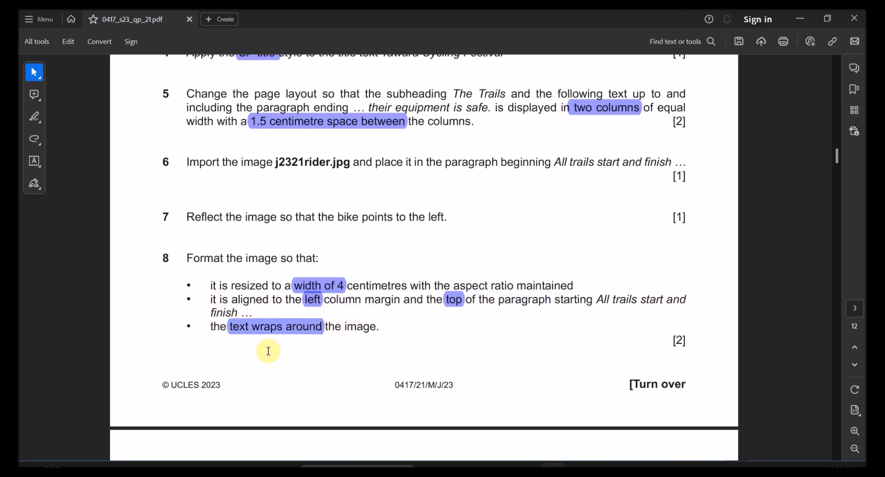
{"action": "key", "text": "alt+Tab"}
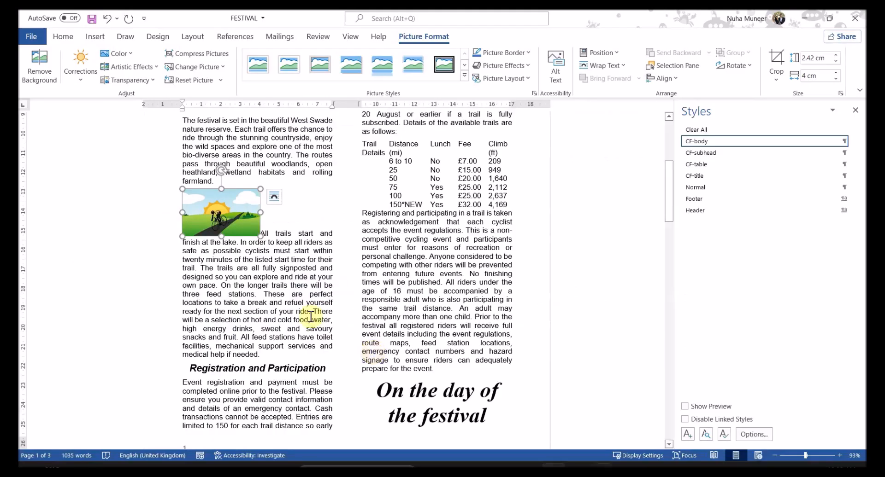
Step: Set the cyclist picture's text wrapping to Square through its Layout Options
{"action": "left_click", "coordinate": [275, 199]}
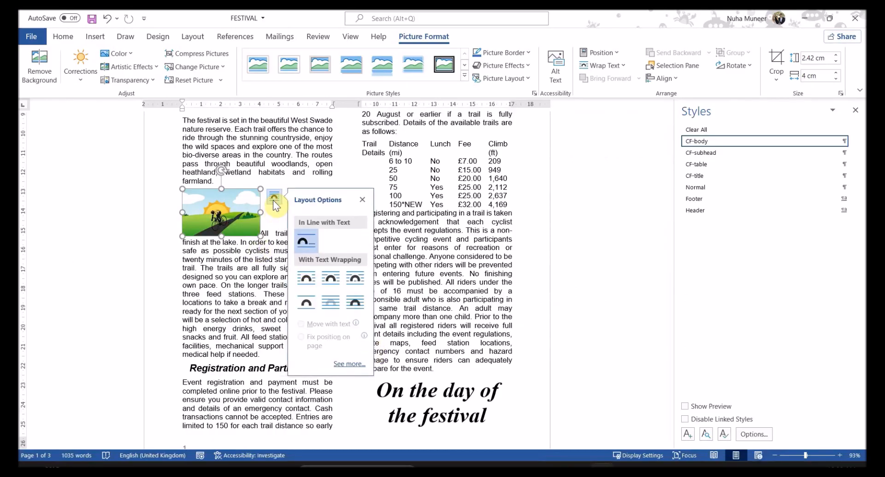
{"action": "left_click", "coordinate": [311, 287]}
{"action": "left_click", "coordinate": [265, 302]}
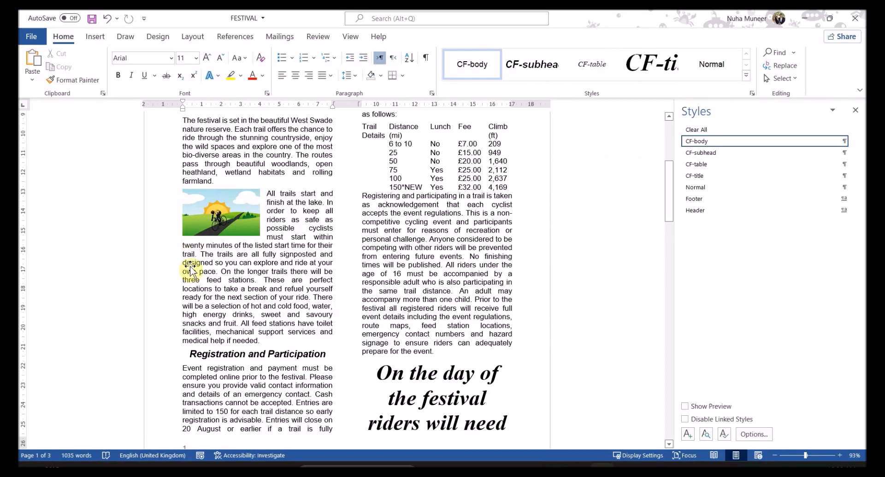
{"action": "key", "text": "alt+Tab"}
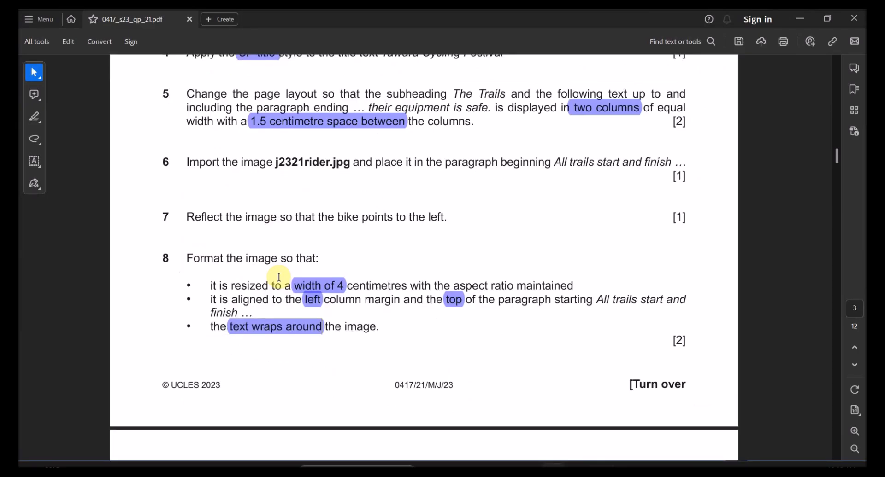
Step: Copy 'bike handling for' from question 9 and search for it in Word
{"action": "scroll", "coordinate": [279, 277], "scroll_direction": "down", "scroll_amount": 5}
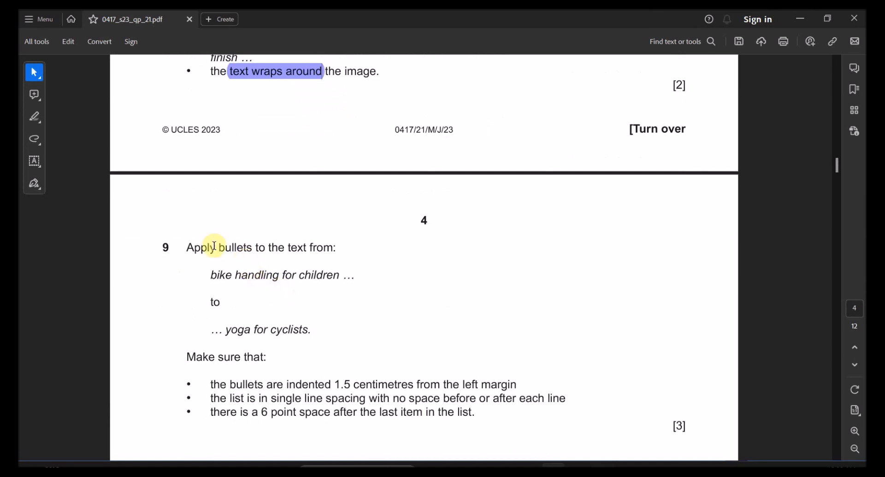
{"action": "left_click_drag", "start_coordinate": [214, 253], "coordinate": [336, 249]}
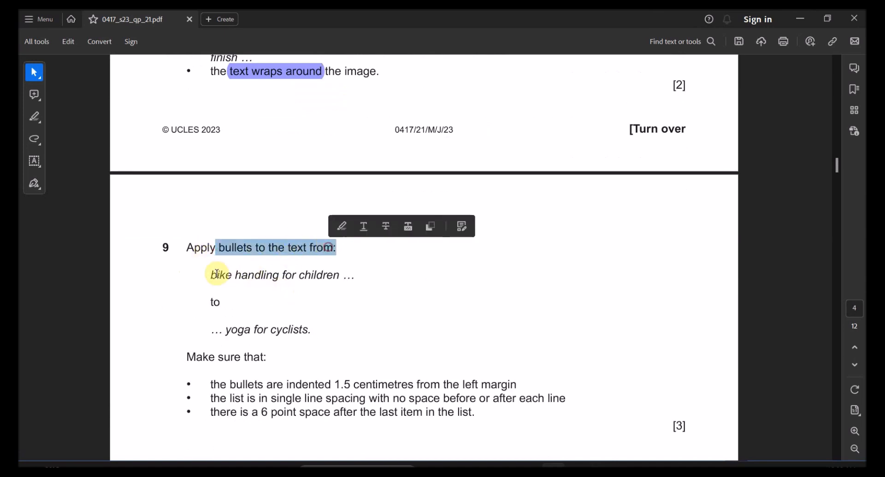
{"action": "left_click_drag", "start_coordinate": [210, 278], "coordinate": [286, 277]}
{"action": "key", "text": "ctrl+c"}
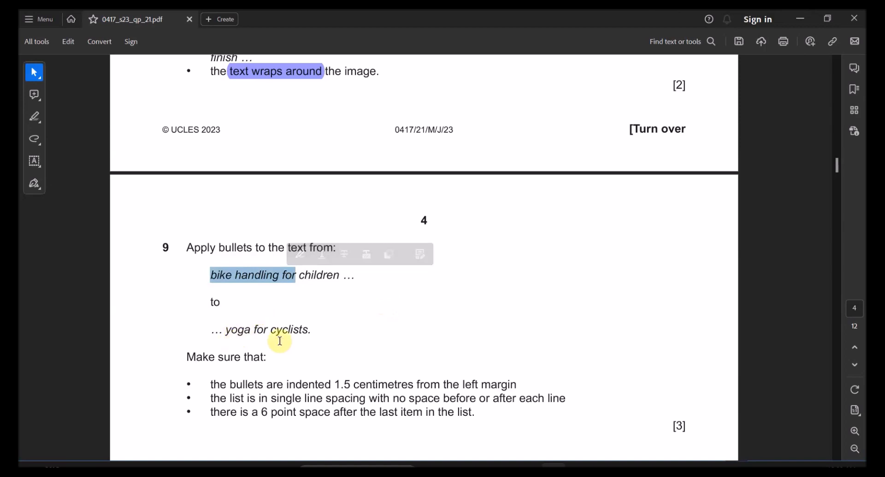
{"action": "key", "text": "alt+Tab"}
{"action": "key", "text": "ctrl+f"}
{"action": "key", "text": "ctrl+v"}
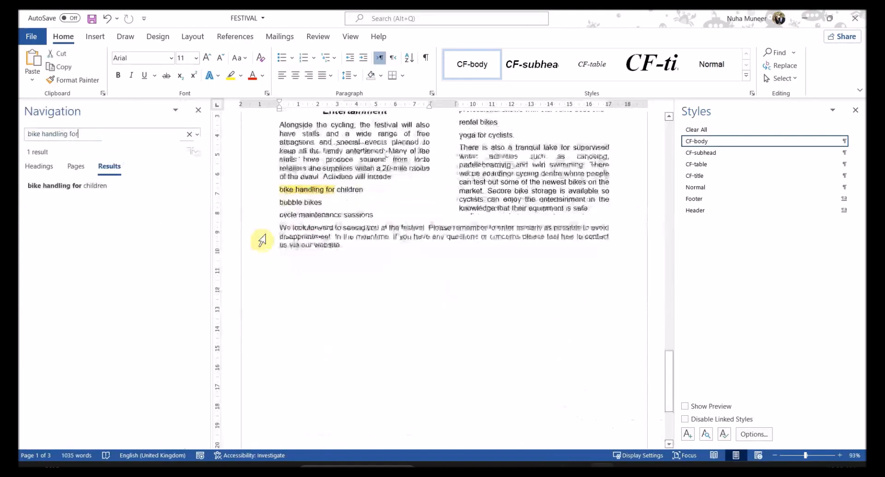
{"action": "left_click", "coordinate": [345, 206]}
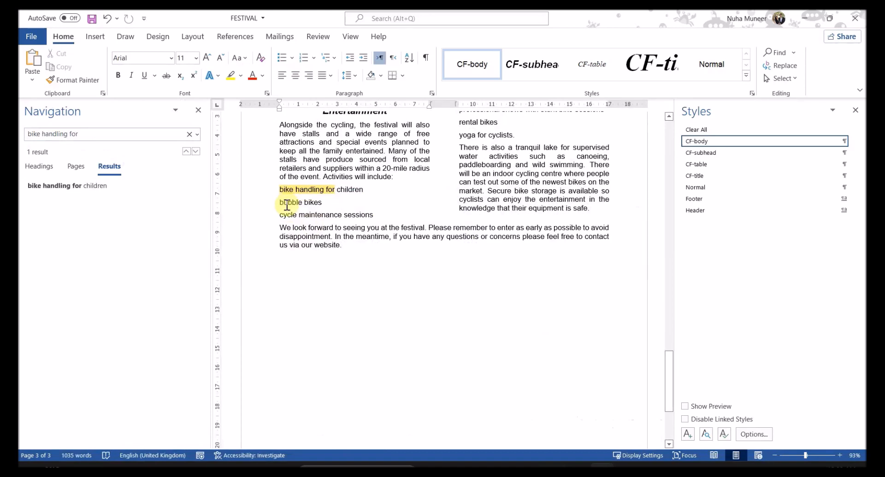
Step: Check the activity list runs from 'bike handling for children' to 'yoga for cyclists', then reread question 9
{"action": "left_click_drag", "start_coordinate": [294, 194], "coordinate": [306, 207]}
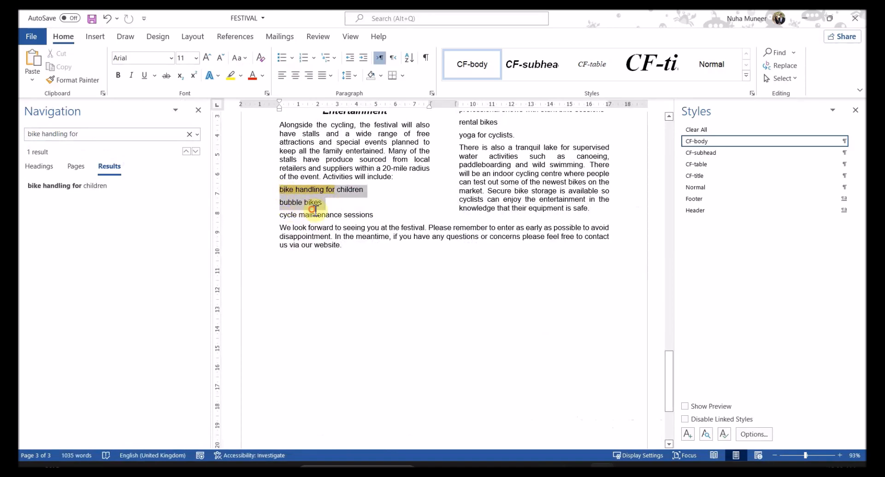
{"action": "scroll", "coordinate": [464, 321], "scroll_direction": "up", "scroll_amount": 3}
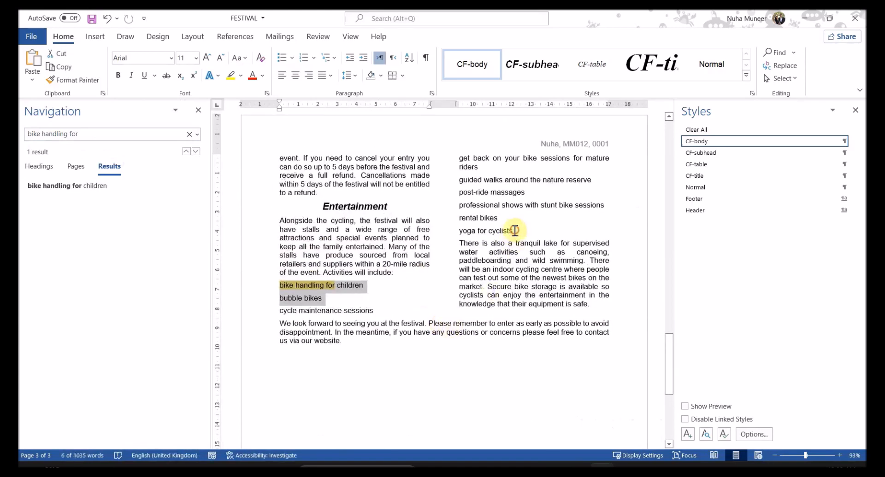
{"action": "left_click", "coordinate": [515, 231], "text": "shift"}
{"action": "left_click", "coordinate": [413, 340]}
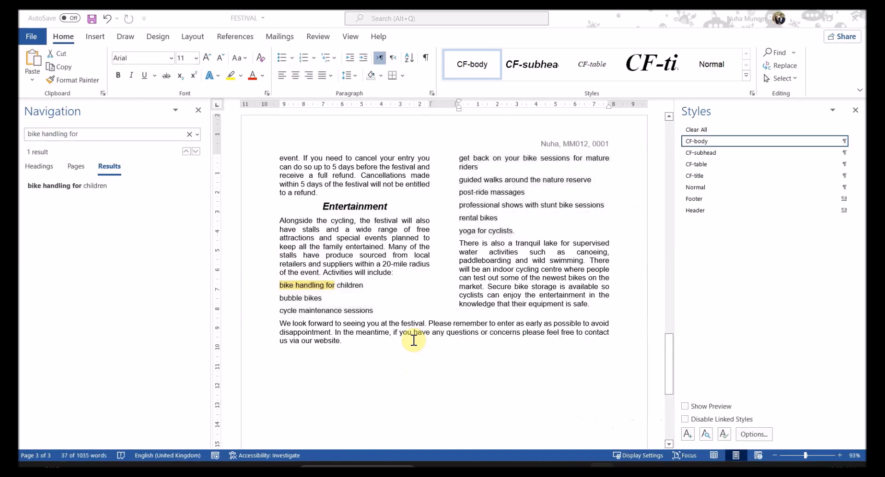
{"action": "key", "text": "alt+Tab"}
{"action": "left_click_drag", "start_coordinate": [220, 248], "coordinate": [264, 249]}
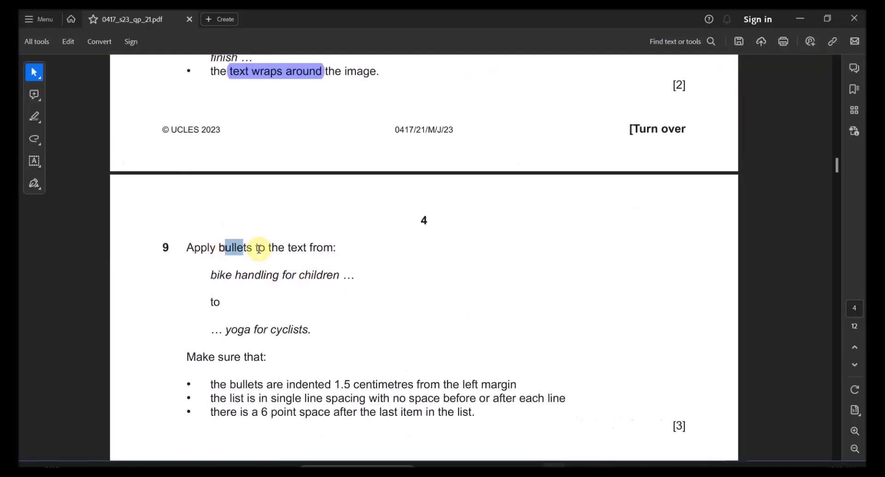
Step: Highlight question 9's 1.5 cm indent, single spacing, no space before/after and 6 pt space requirements
{"action": "scroll", "coordinate": [286, 355], "scroll_direction": "down", "scroll_amount": 1}
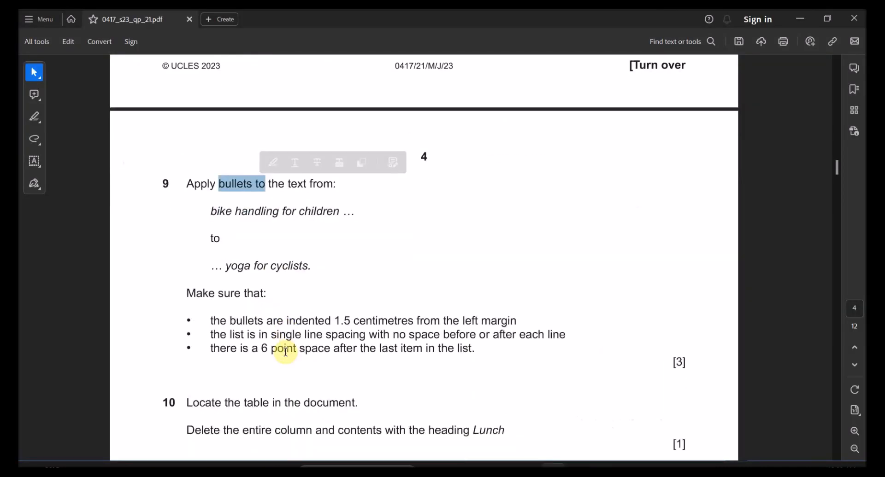
{"action": "scroll", "coordinate": [311, 358], "scroll_direction": "up", "scroll_amount": 1, "text": "ctrl"}
{"action": "left_click_drag", "start_coordinate": [172, 310], "coordinate": [222, 312]}
{"action": "left_click_drag", "start_coordinate": [308, 310], "coordinate": [510, 310]}
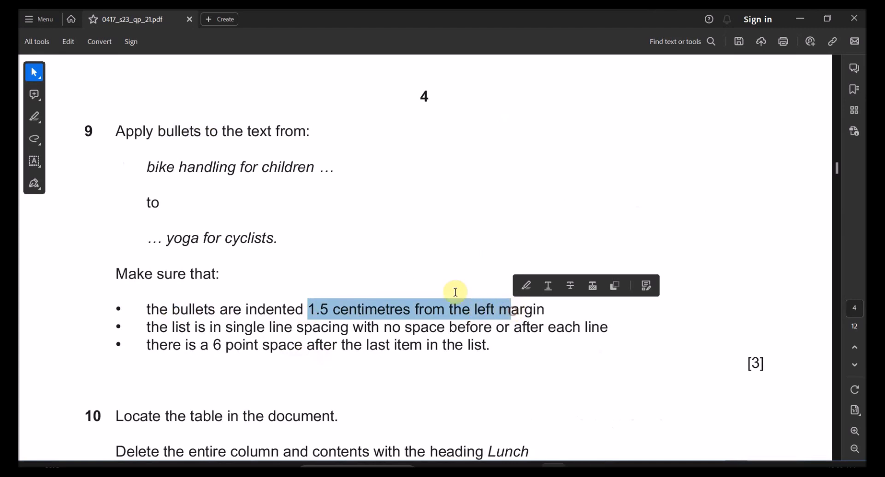
{"action": "left_click", "coordinate": [528, 286]}
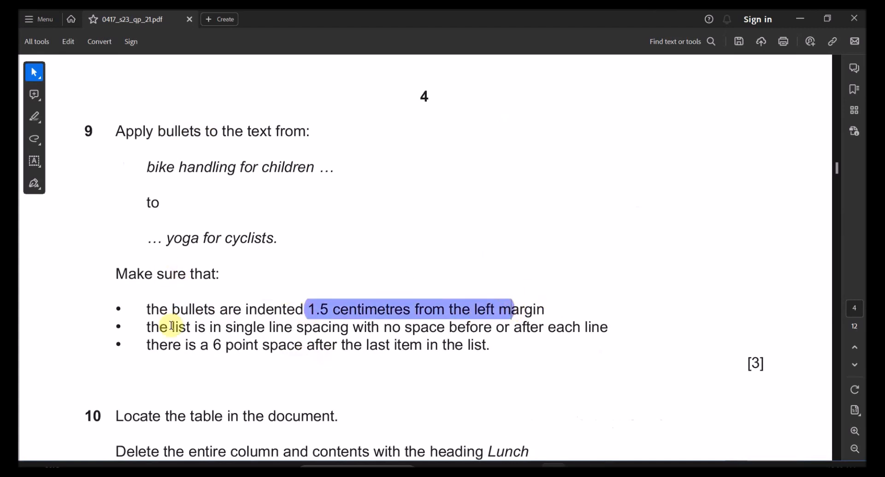
{"action": "left_click_drag", "start_coordinate": [175, 326], "coordinate": [588, 327]}
{"action": "left_click", "coordinate": [318, 303]}
{"action": "left_click", "coordinate": [598, 303]}
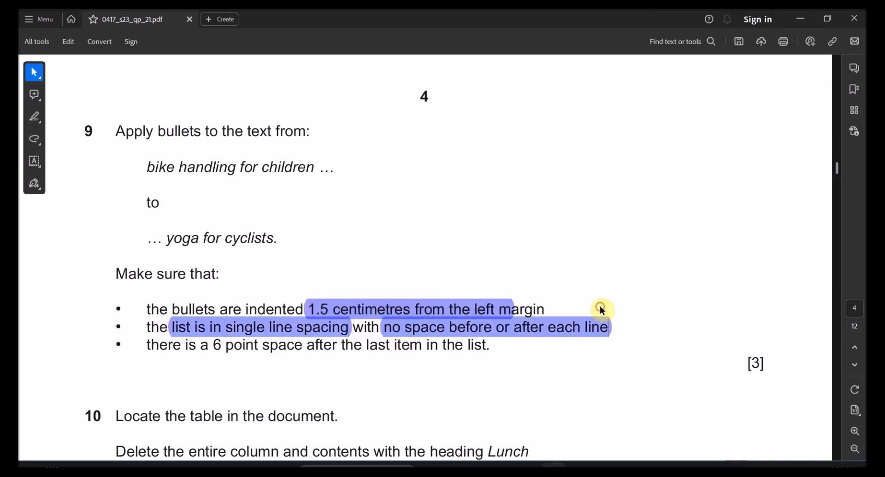
{"action": "left_click_drag", "start_coordinate": [215, 347], "coordinate": [487, 347]}
{"action": "left_click", "coordinate": [484, 323]}
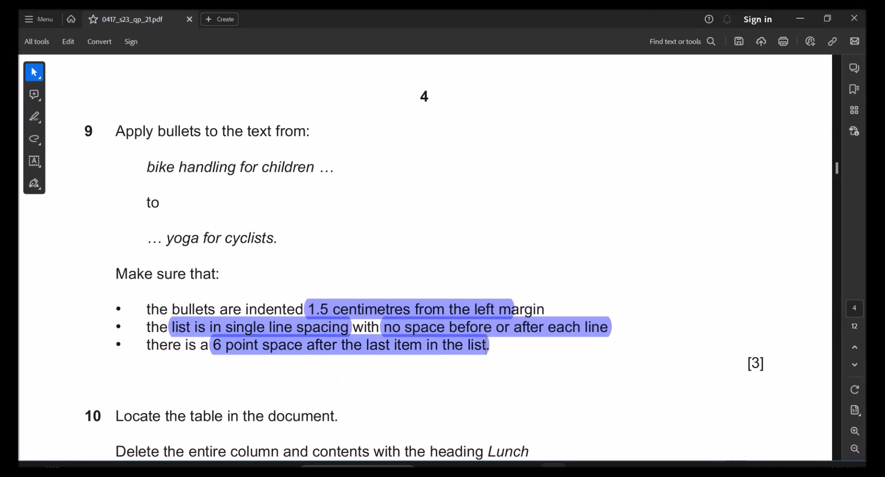
{"action": "key", "text": "alt+Tab"}
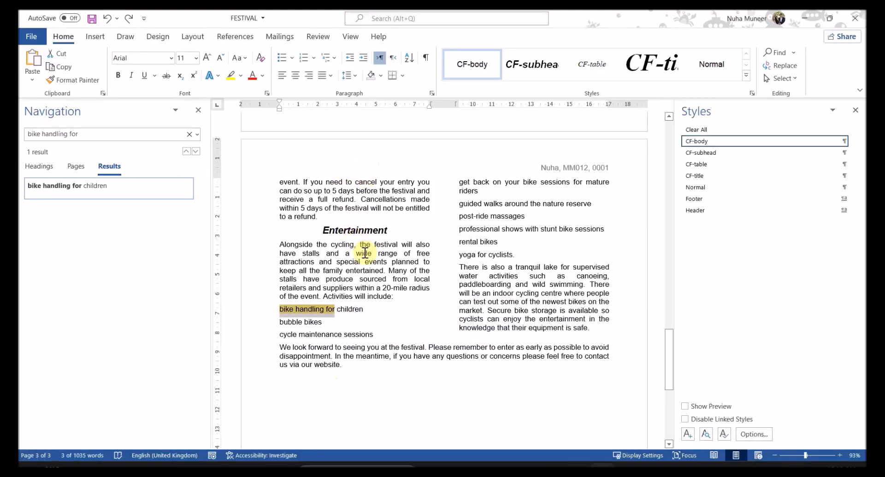
Step: Bullet the activities from 'bike handling for children' to 'yoga for cyclists.' and recheck question 9
{"action": "key", "text": "alt+Tab"}
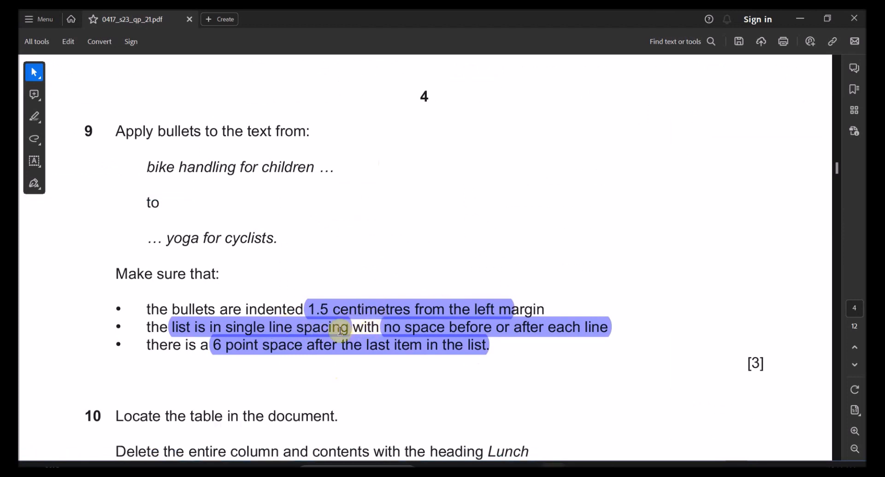
{"action": "key", "text": "alt+Tab"}
{"action": "left_click_drag", "start_coordinate": [280, 309], "coordinate": [524, 257]}
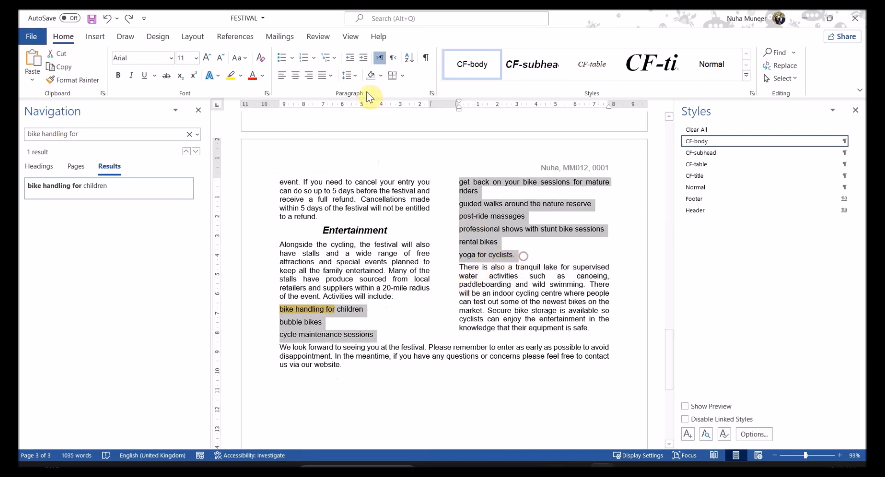
{"action": "left_click", "coordinate": [281, 58]}
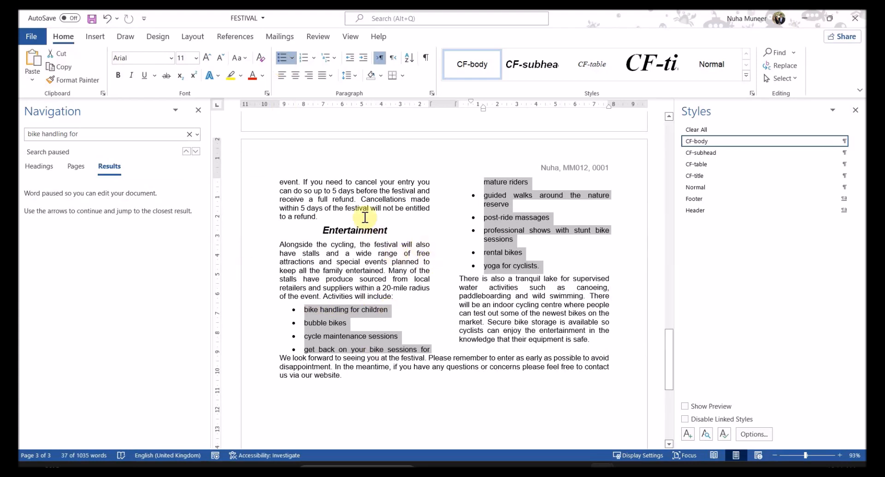
{"action": "key", "text": "alt+Tab"}
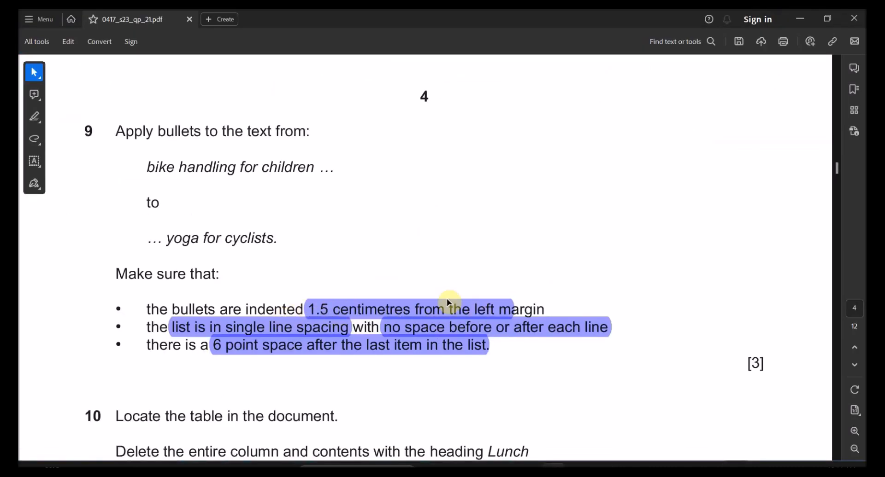
{"action": "key", "text": "alt+Tab"}
Step: Indent the bulleted list 1.5 cm with single line spacing and 0 pt before and after
{"action": "right_click", "coordinate": [331, 325]}
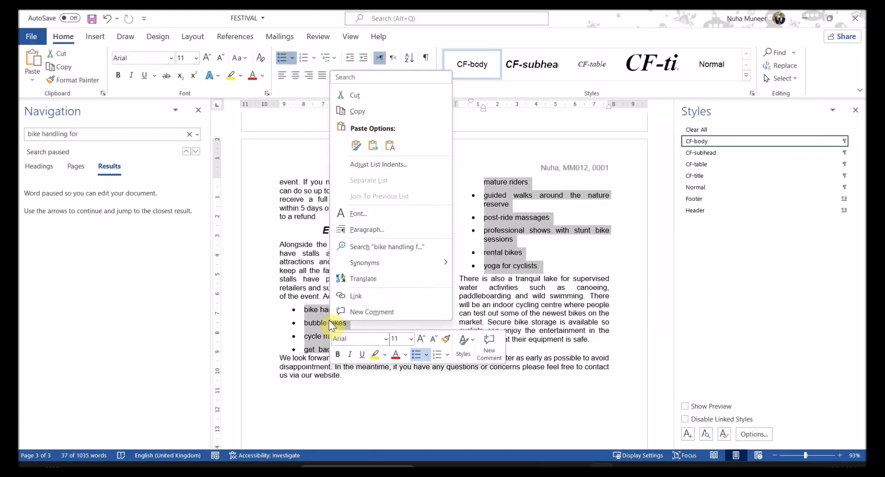
{"action": "left_click", "coordinate": [364, 227]}
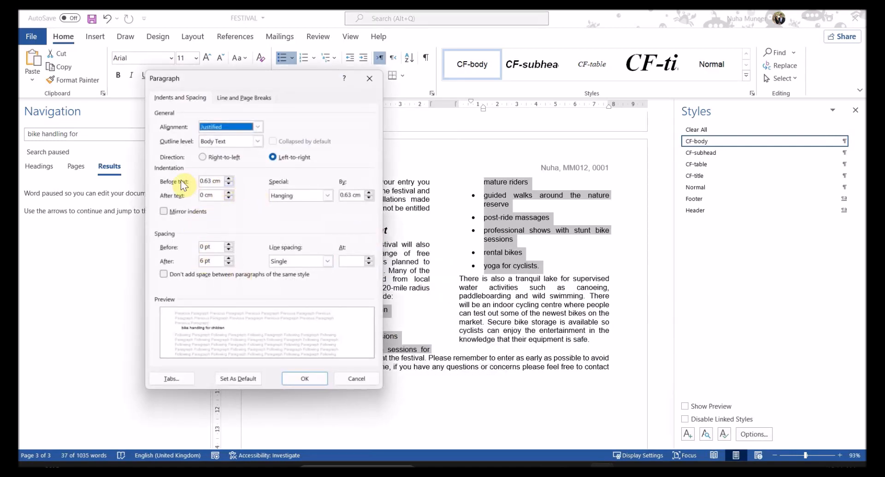
{"action": "left_click_drag", "start_coordinate": [244, 79], "coordinate": [325, 84]}
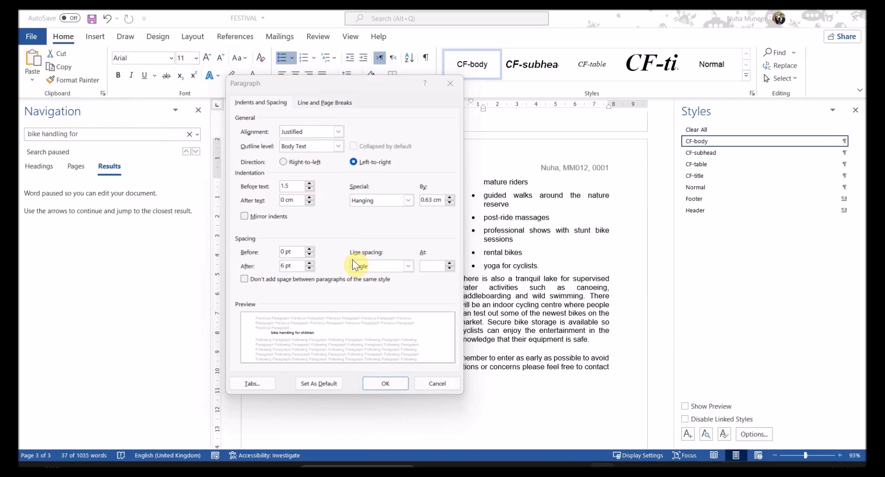
{"action": "key", "text": "alt+Tab"}
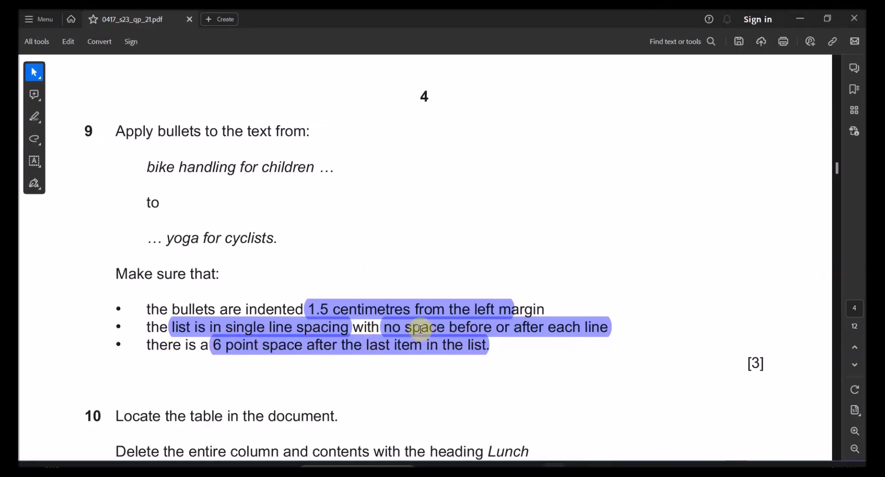
{"action": "key", "text": "alt+Tab"}
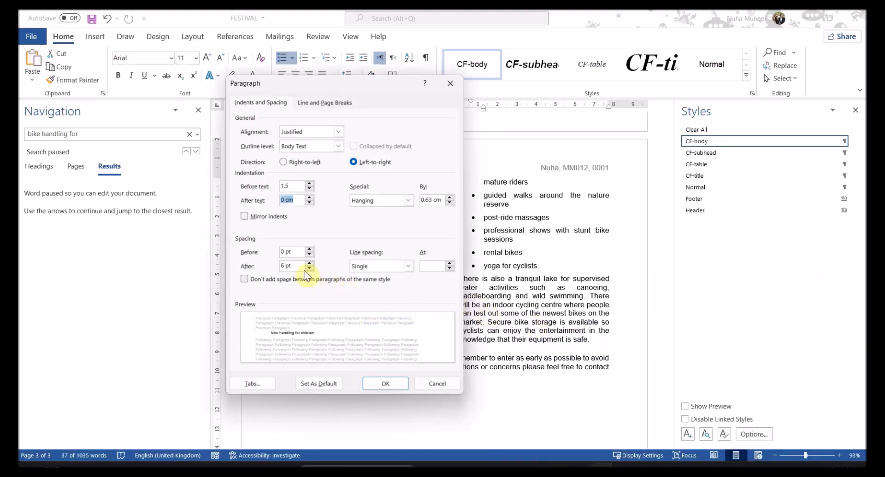
{"action": "left_click", "coordinate": [363, 269]}
{"action": "left_click", "coordinate": [364, 269]}
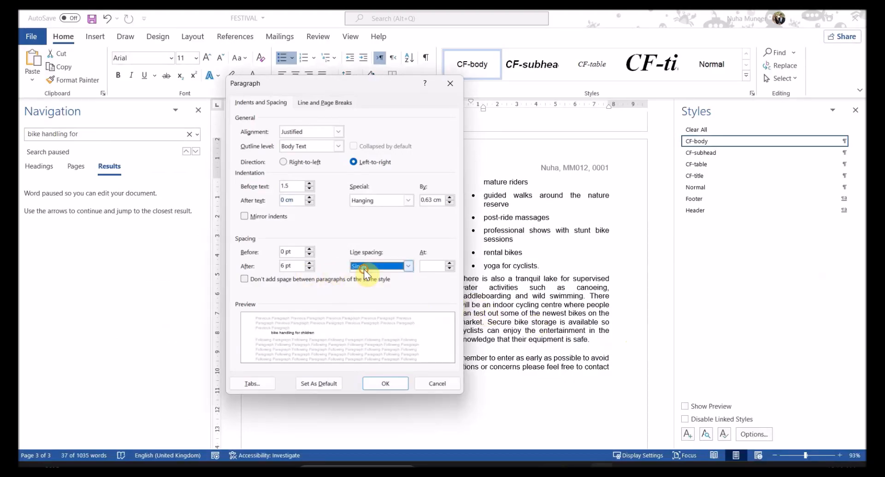
{"action": "left_click_drag", "start_coordinate": [294, 253], "coordinate": [278, 257]}
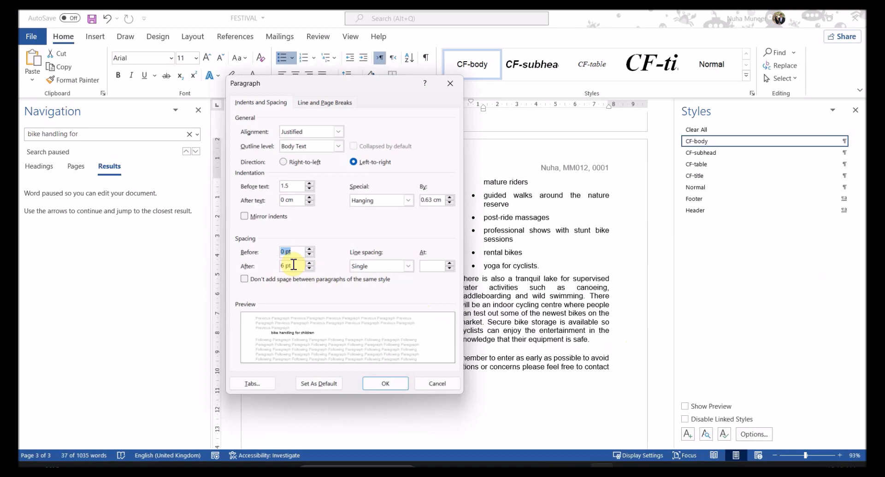
{"action": "key", "text": "Tab"}
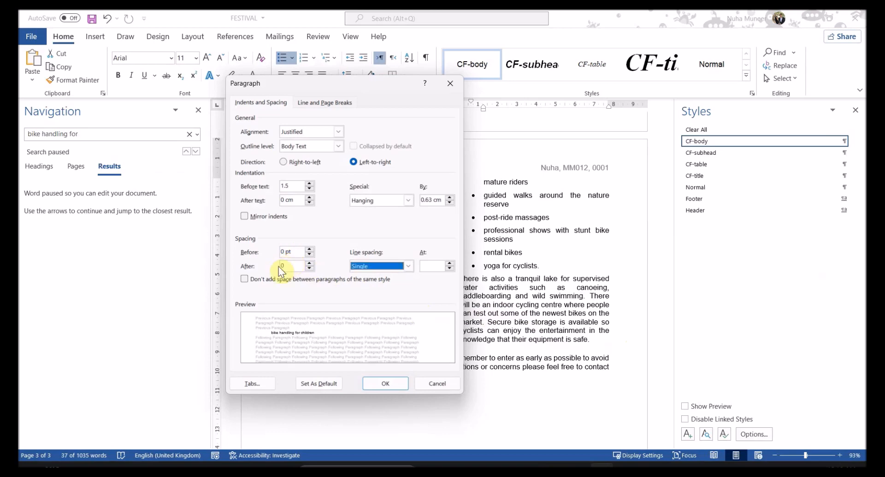
{"action": "key", "text": "alt+Tab"}
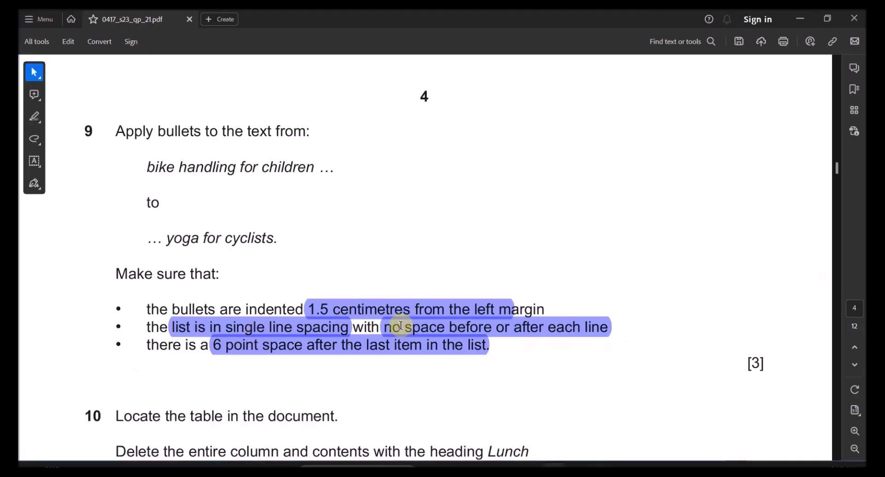
{"action": "left_click_drag", "start_coordinate": [193, 347], "coordinate": [452, 349]}
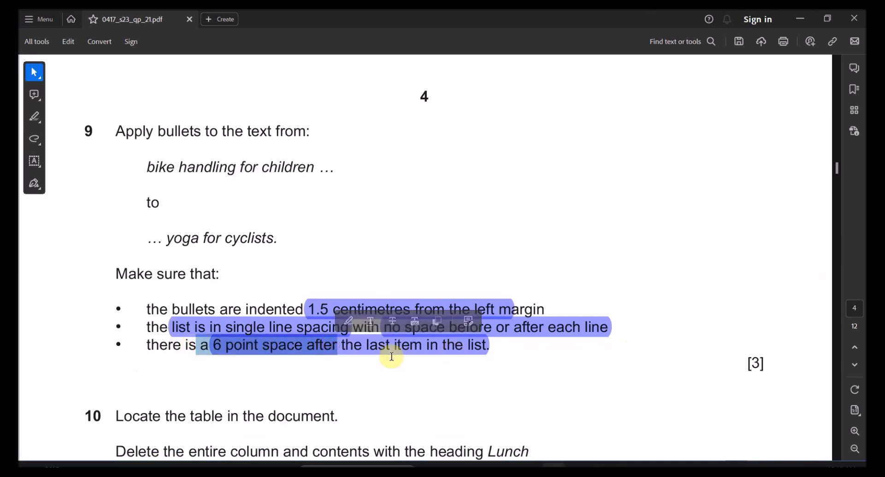
{"action": "key", "text": "alt+Tab"}
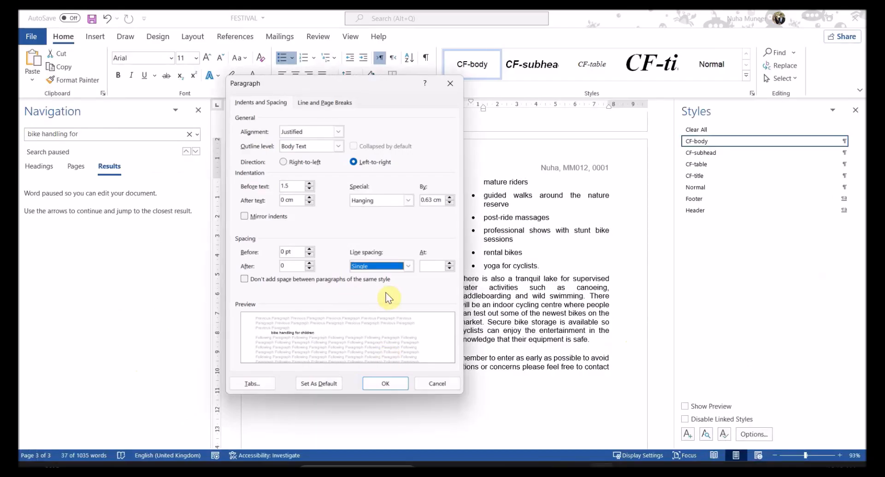
{"action": "left_click", "coordinate": [384, 383]}
Step: Add 6 pt space after the last bullet, 'yoga for cyclists.'
{"action": "left_click", "coordinate": [533, 252]}
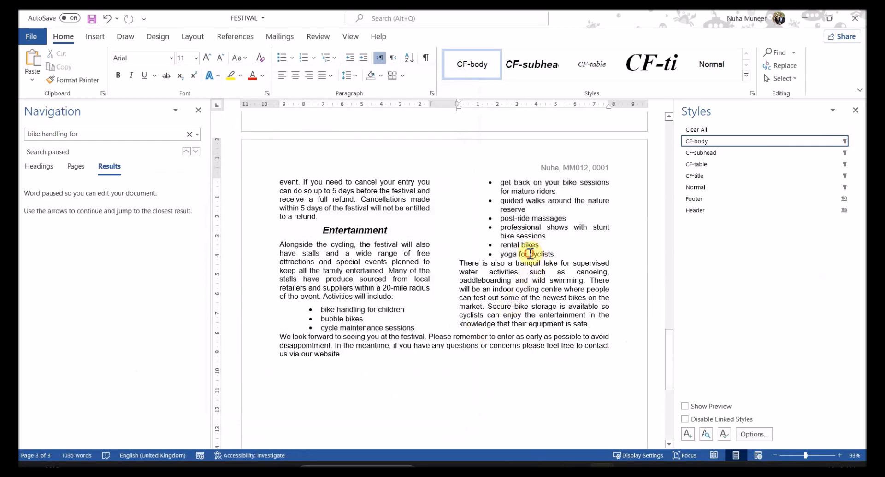
{"action": "left_click", "coordinate": [530, 254]}
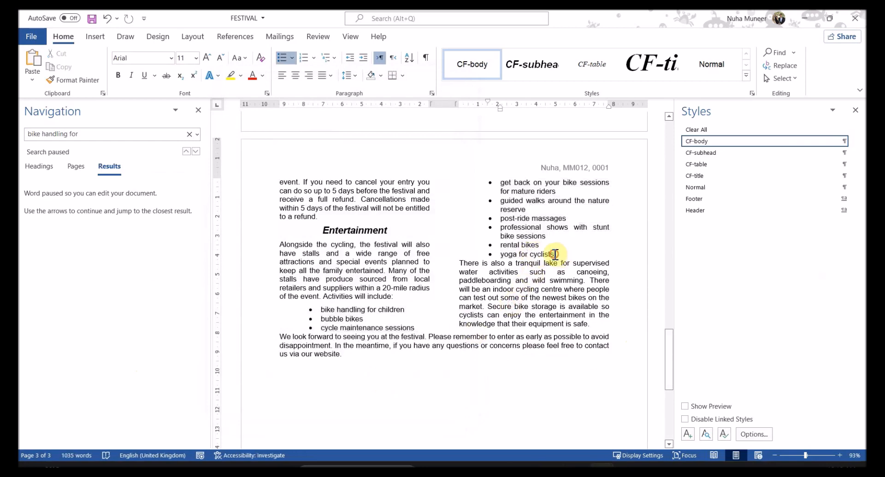
{"action": "key", "text": "Return"}
{"action": "key", "text": "BackSpace"}
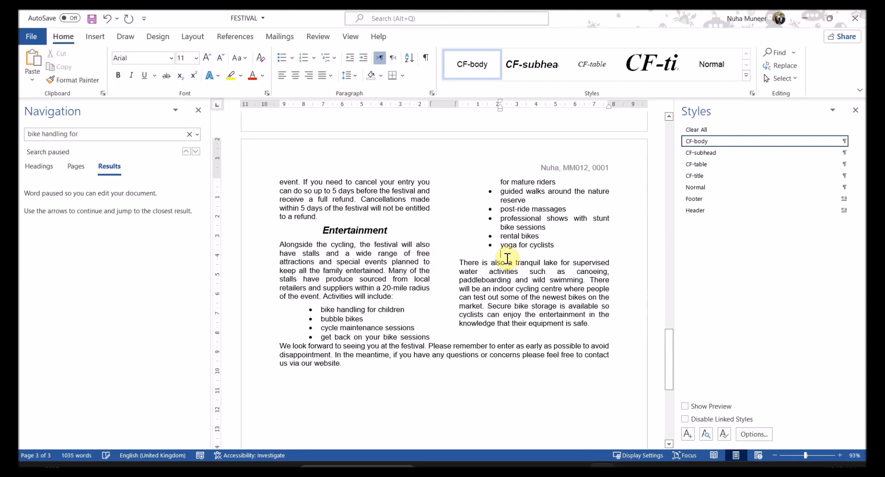
{"action": "key", "text": "BackSpace"}
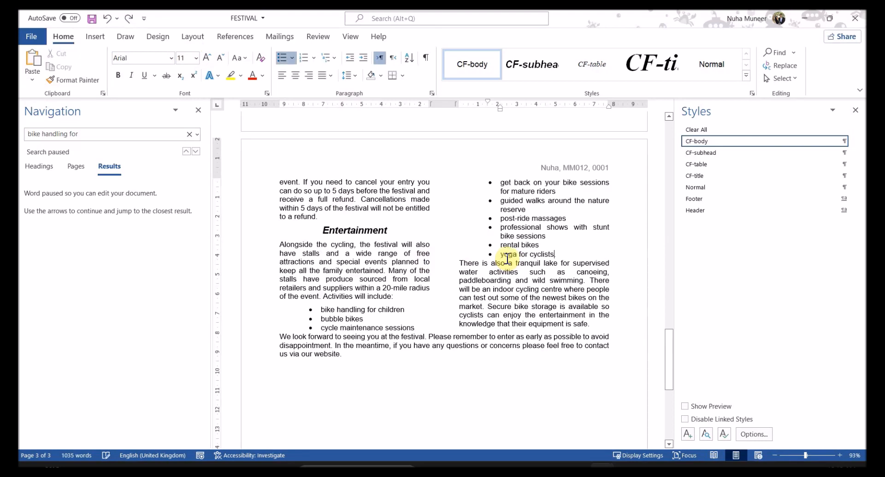
{"action": "key", "text": "Return"}
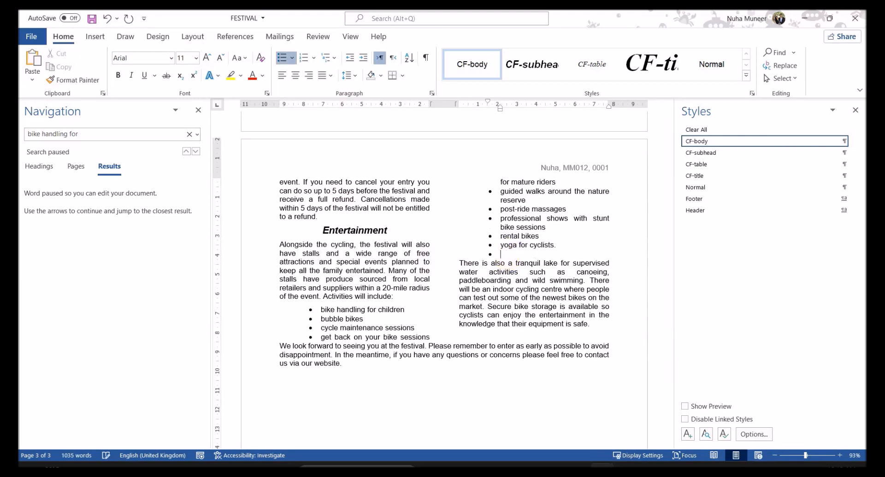
{"action": "key", "text": "BackSpace"}
{"action": "key", "text": "BackSpace"}
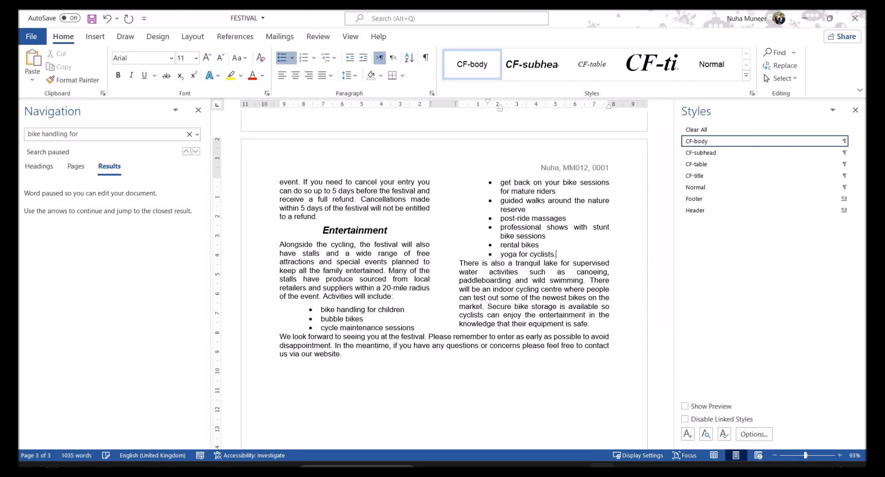
{"action": "right_click", "coordinate": [538, 256]}
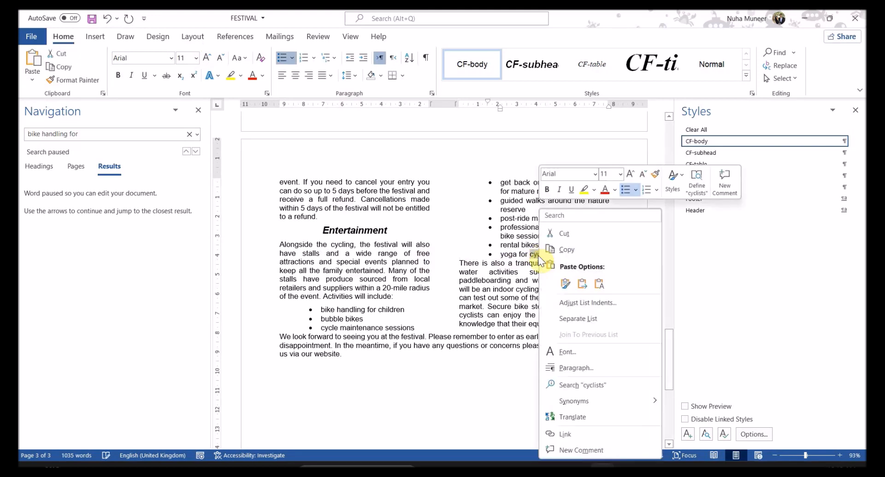
{"action": "left_click", "coordinate": [575, 368]}
{"action": "left_click", "coordinate": [310, 263]}
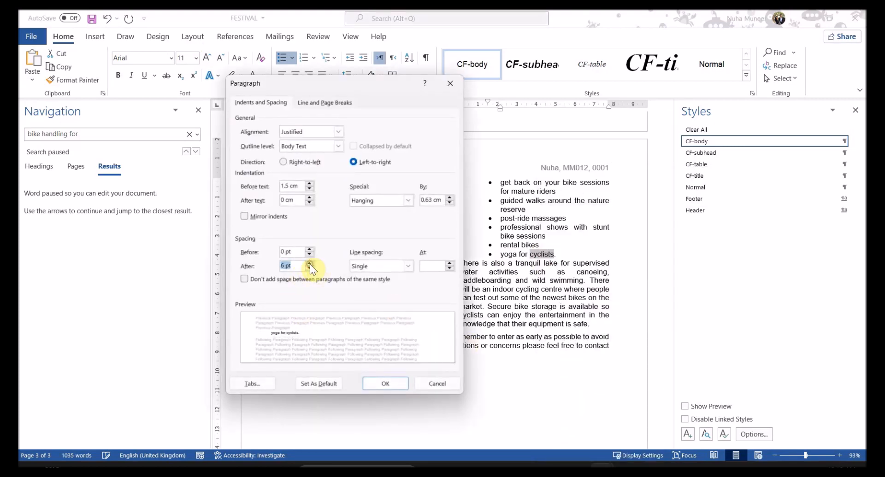
{"action": "left_click", "coordinate": [385, 384]}
{"action": "left_click", "coordinate": [459, 370]}
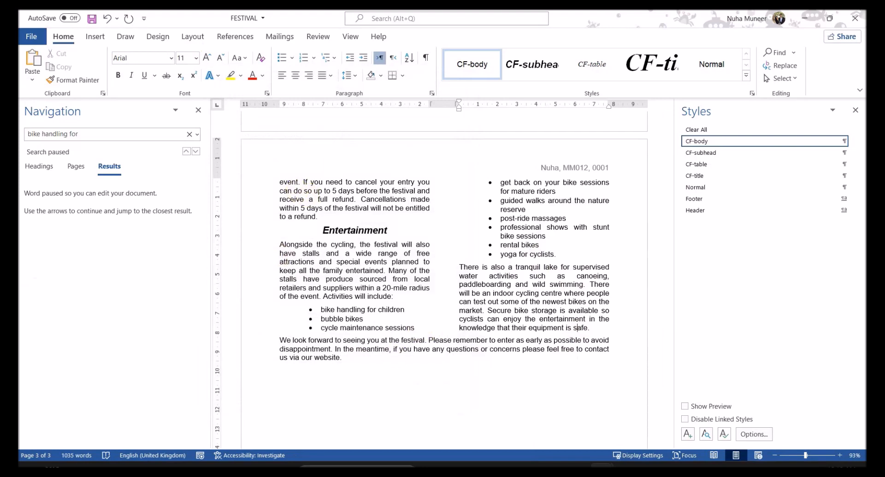
Step: Read question 10's instruction to delete the table's Lunch column, then return to FESTIVAL in Word
{"action": "left_click", "coordinate": [556, 468]}
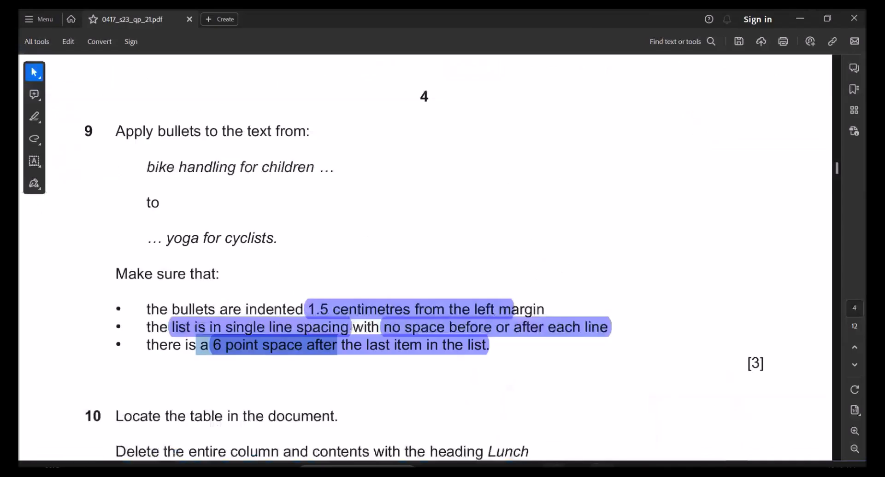
{"action": "scroll", "coordinate": [478, 392], "scroll_direction": "down", "scroll_amount": 3}
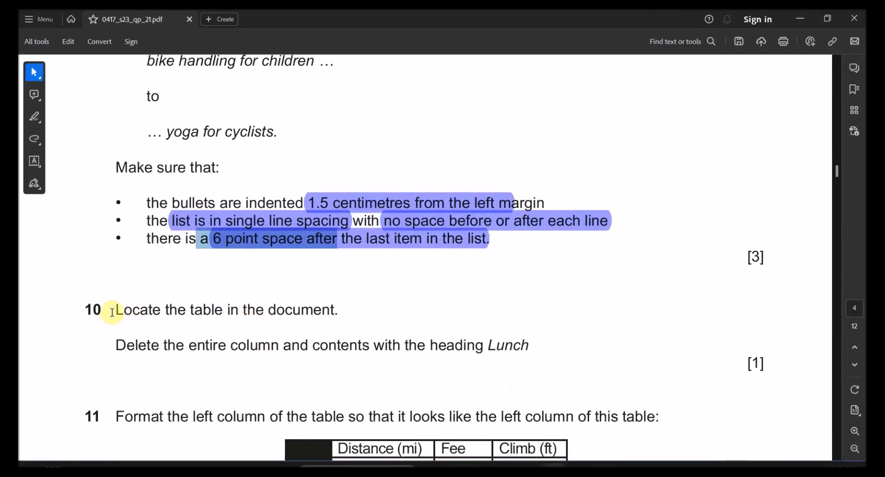
{"action": "left_click_drag", "start_coordinate": [186, 310], "coordinate": [322, 310]}
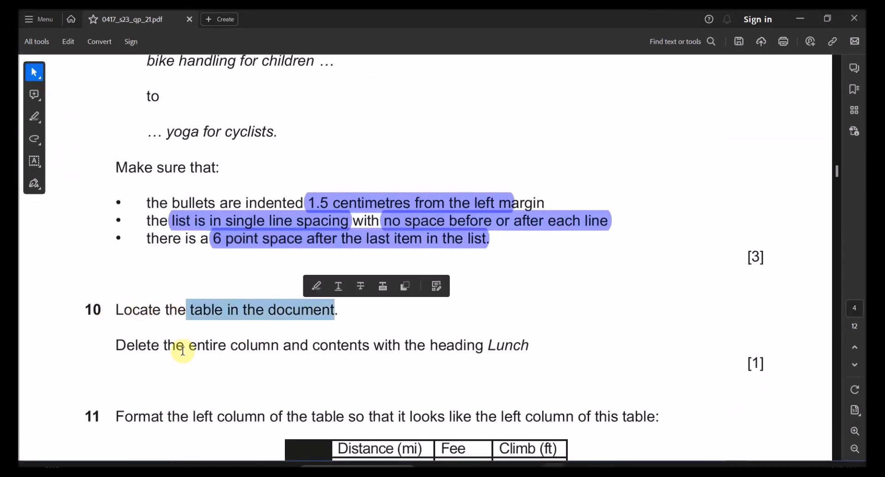
{"action": "left_click_drag", "start_coordinate": [183, 351], "coordinate": [451, 349]}
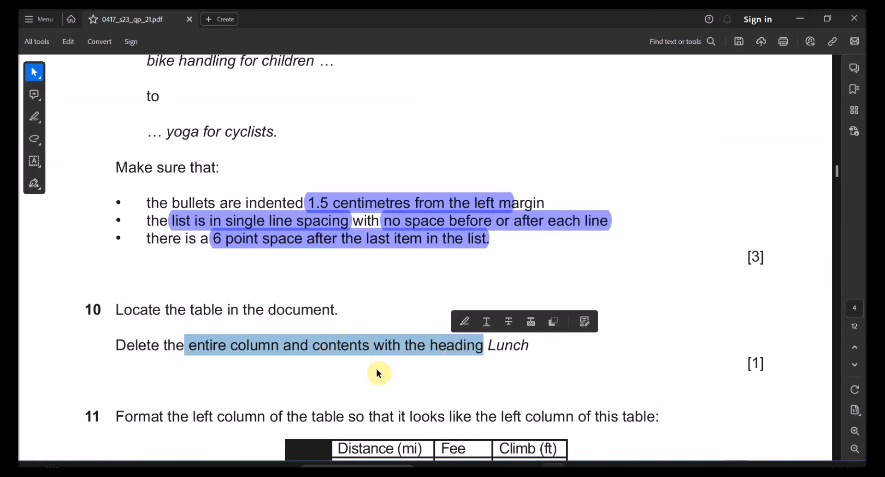
{"action": "scroll", "coordinate": [345, 369], "scroll_direction": "down", "scroll_amount": 2}
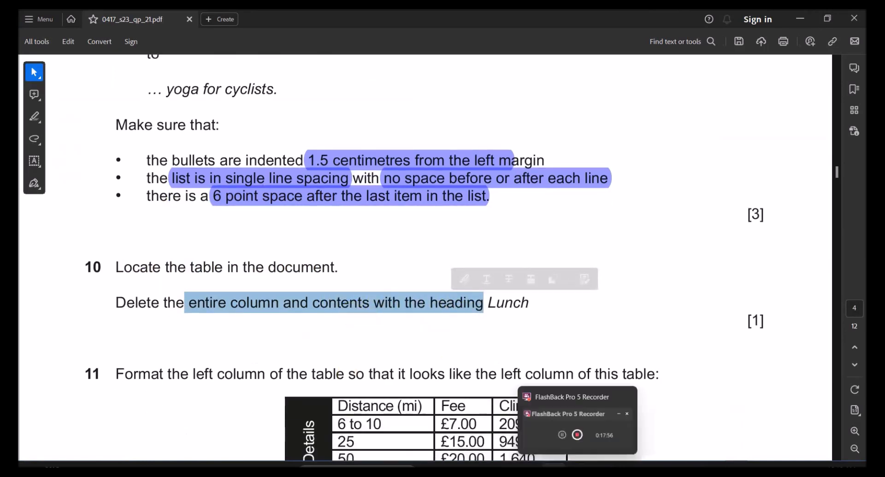
{"action": "mouse_move", "coordinate": [578, 461]}
{"action": "left_click", "coordinate": [660, 430]}
{"action": "scroll", "coordinate": [530, 336], "scroll_direction": "up", "scroll_amount": 10}
{"action": "scroll", "coordinate": [526, 336], "scroll_direction": "up", "scroll_amount": 15}
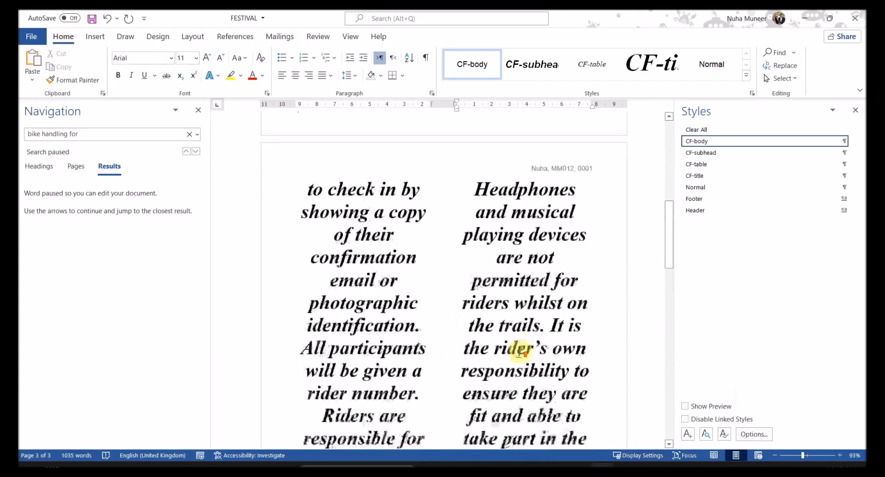
Step: Close the Navigation search pane beside the FESTIVAL document
{"action": "scroll", "coordinate": [521, 353], "scroll_direction": "down", "scroll_amount": 4}
{"action": "scroll", "coordinate": [645, 339], "scroll_direction": "up", "scroll_amount": 2}
{"action": "left_click", "coordinate": [198, 111]}
{"action": "scroll", "coordinate": [414, 202], "scroll_direction": "up", "scroll_amount": 2}
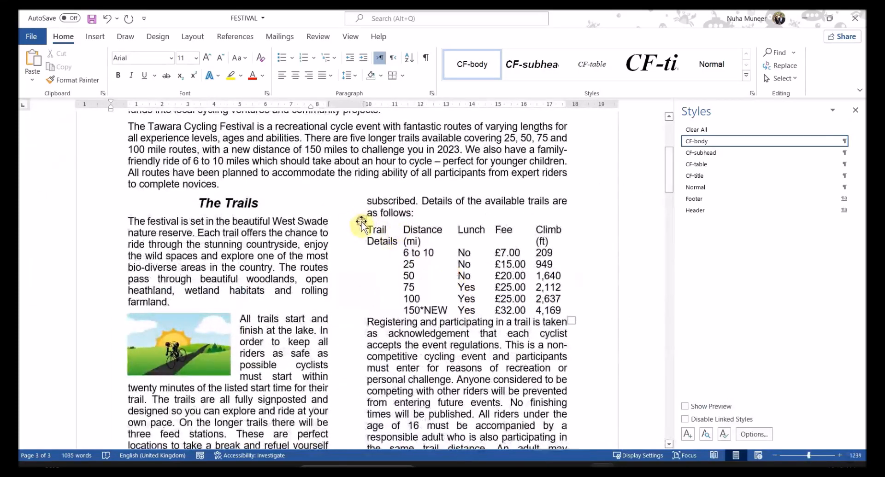
Step: Apply All Borders to every cell of the trails table
{"action": "left_click", "coordinate": [361, 223]}
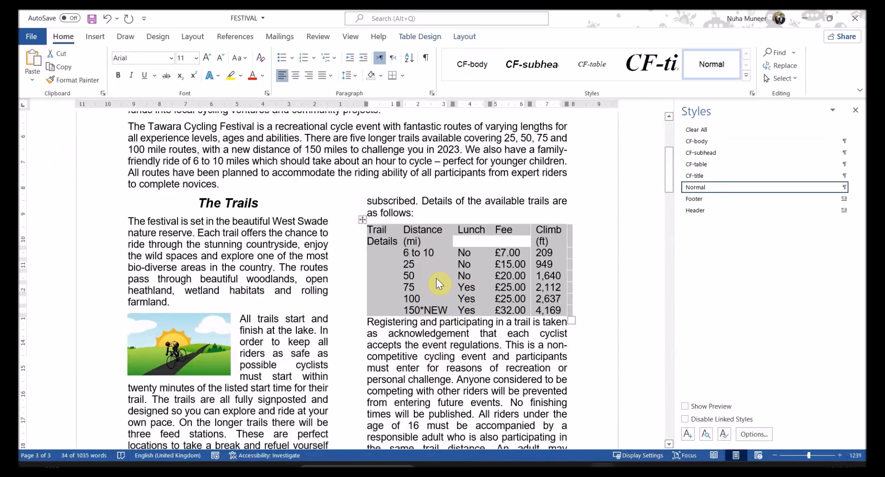
{"action": "left_click", "coordinate": [404, 76]}
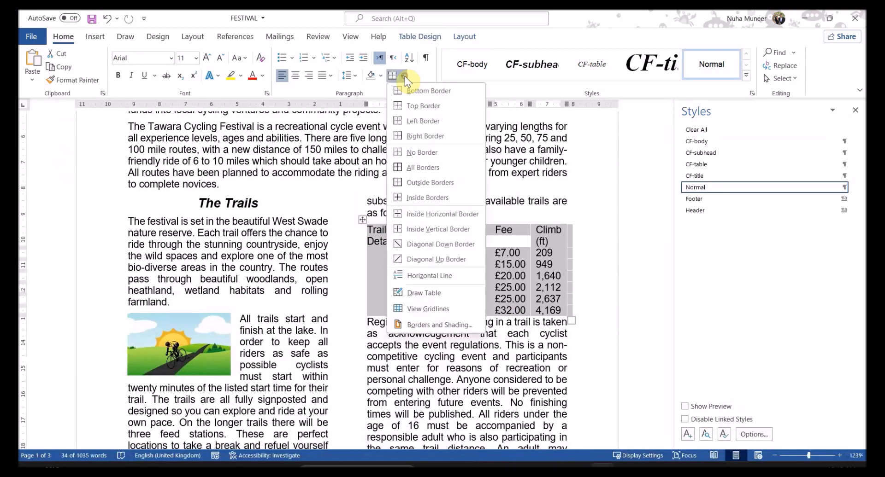
{"action": "left_click", "coordinate": [423, 167]}
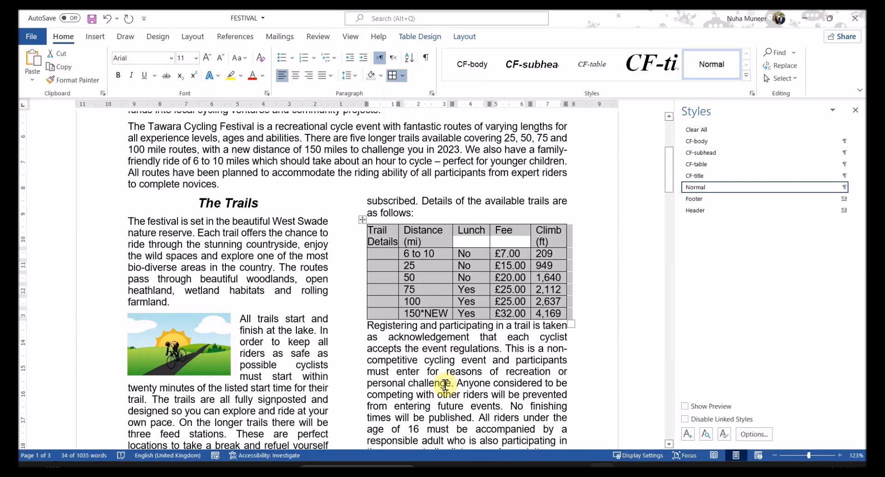
{"action": "key", "text": "alt+Tab"}
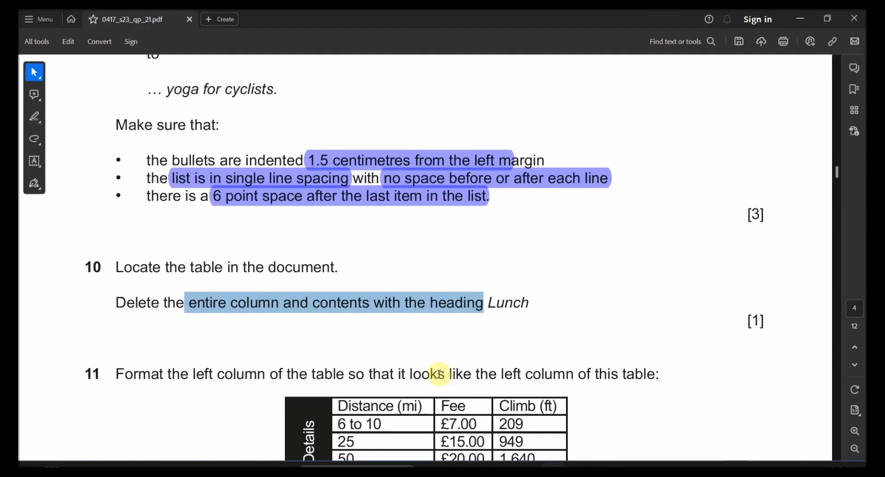
Step: Highlight the words 'entire column' and 'contents' in question 10's wording
{"action": "scroll", "coordinate": [437, 369], "scroll_direction": "down", "scroll_amount": 1}
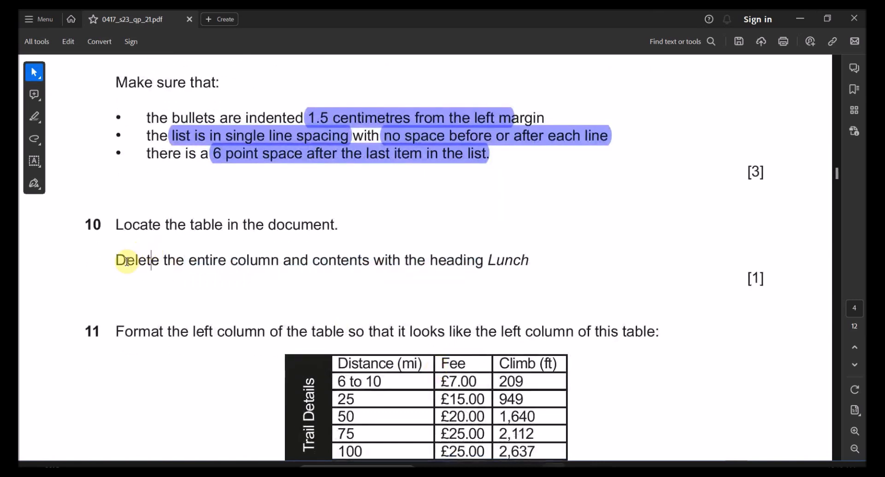
{"action": "left_click_drag", "start_coordinate": [189, 261], "coordinate": [430, 261]}
{"action": "left_click_drag", "start_coordinate": [189, 261], "coordinate": [258, 261]}
{"action": "left_click", "coordinate": [277, 237]}
{"action": "left_click_drag", "start_coordinate": [328, 261], "coordinate": [358, 261]}
{"action": "left_click", "coordinate": [368, 237]}
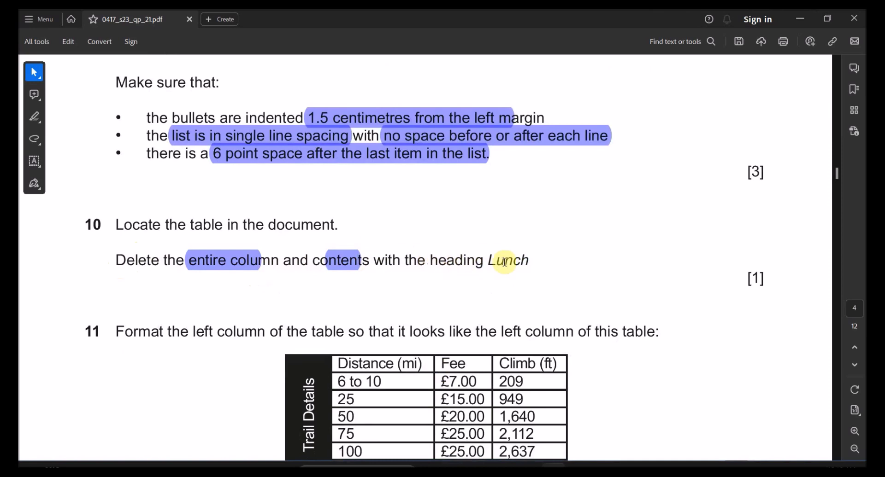
{"action": "key", "text": "alt+Tab"}
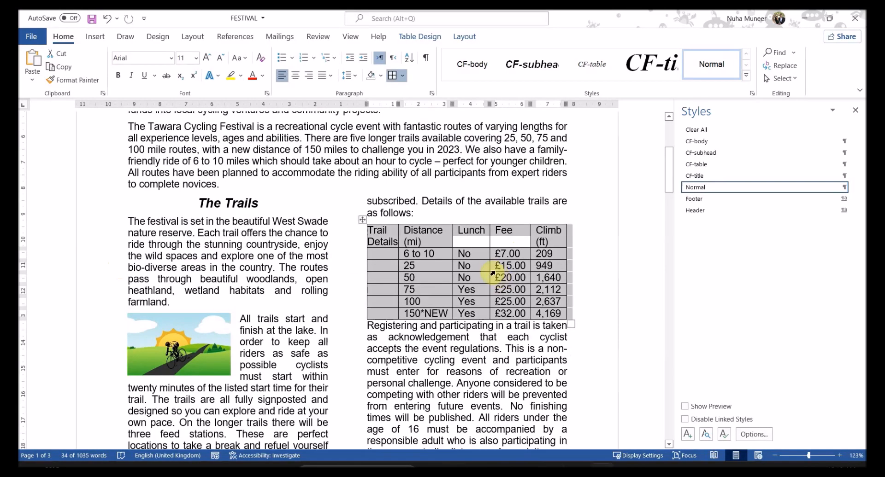
Step: Delete the Lunch column from the trails table, leaving Distance, Fee and Climb
{"action": "left_click_drag", "start_coordinate": [473, 236], "coordinate": [468, 317]}
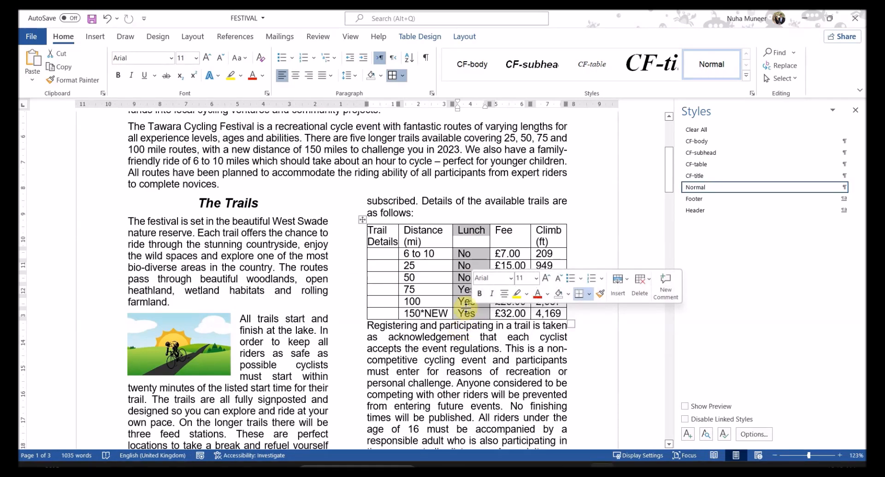
{"action": "right_click", "coordinate": [467, 313]}
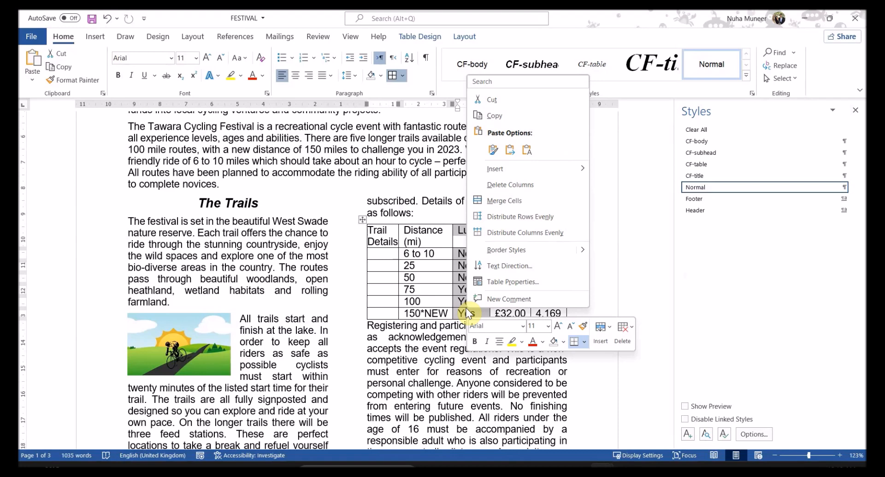
{"action": "left_click", "coordinate": [570, 189]}
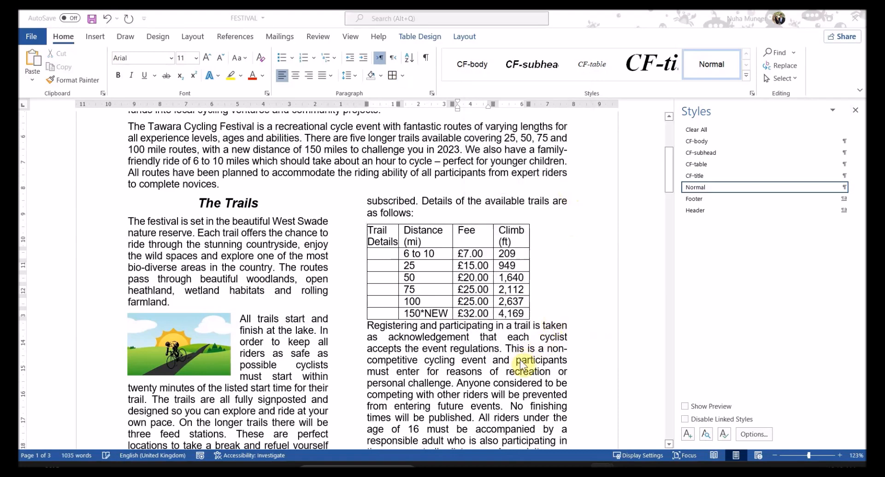
{"action": "key", "text": "alt+Tab"}
Step: Study question 11's sample table with its vertical Trail Details column, then select the Word table's first column
{"action": "scroll", "coordinate": [220, 335], "scroll_direction": "down", "scroll_amount": 2}
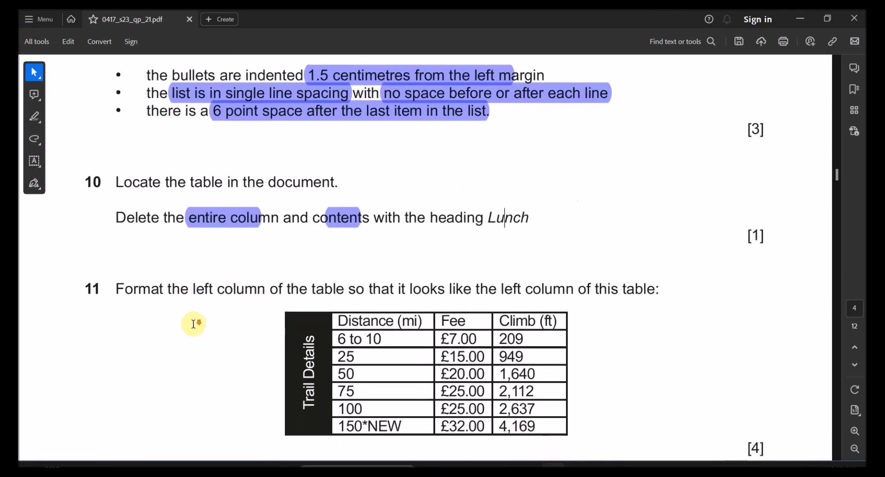
{"action": "left_click_drag", "start_coordinate": [213, 266], "coordinate": [405, 273]}
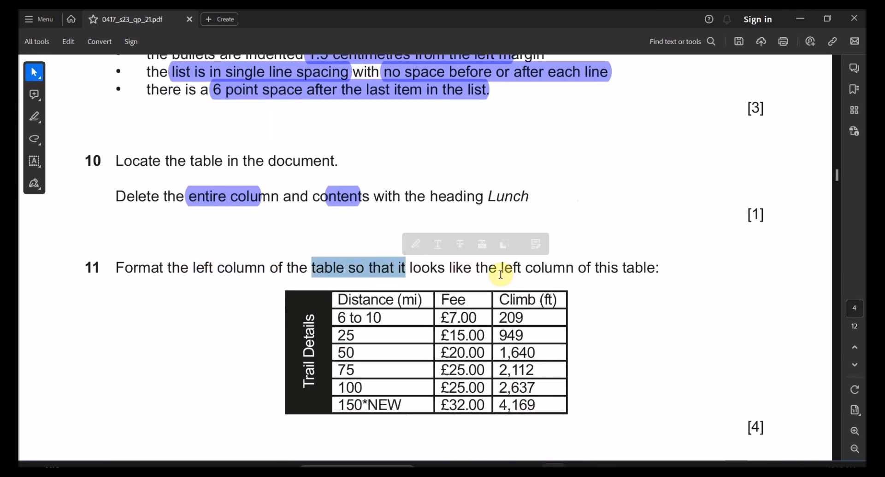
{"action": "left_click_drag", "start_coordinate": [502, 270], "coordinate": [572, 277]}
{"action": "scroll", "coordinate": [547, 308], "scroll_direction": "down", "scroll_amount": 1}
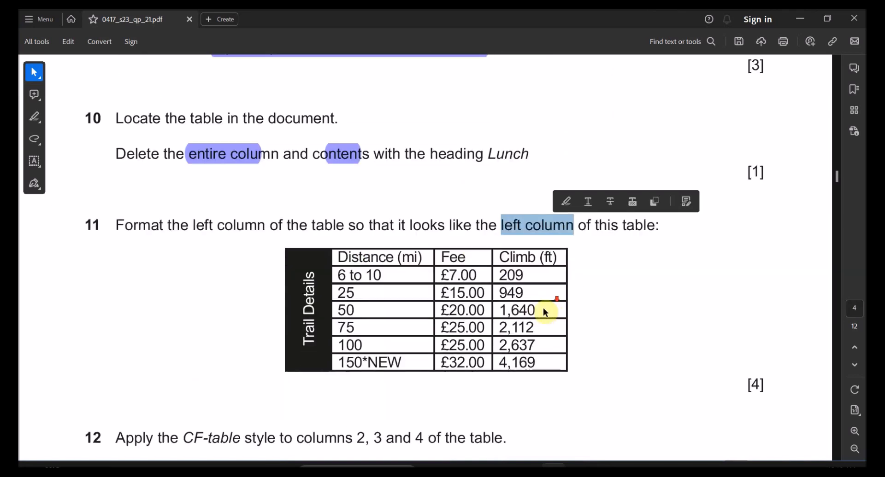
{"action": "left_click_drag", "start_coordinate": [313, 226], "coordinate": [517, 373]}
{"action": "left_click", "coordinate": [498, 373]}
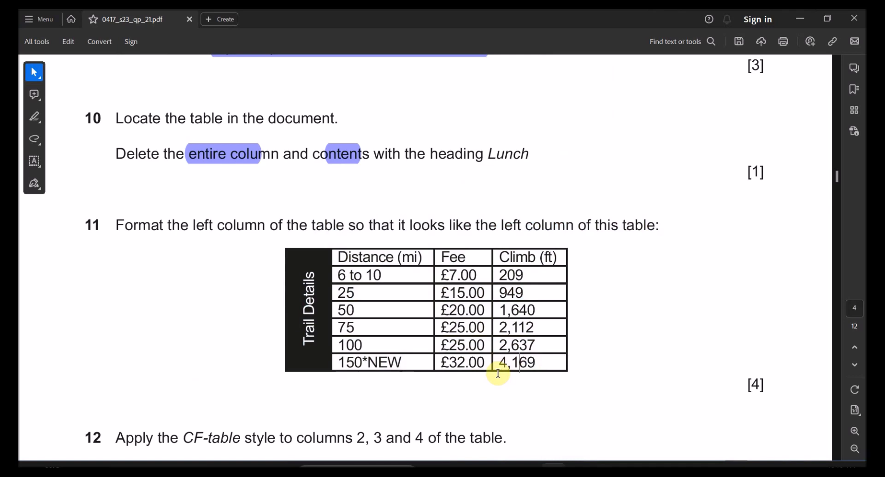
{"action": "left_click_drag", "start_coordinate": [307, 279], "coordinate": [333, 369]}
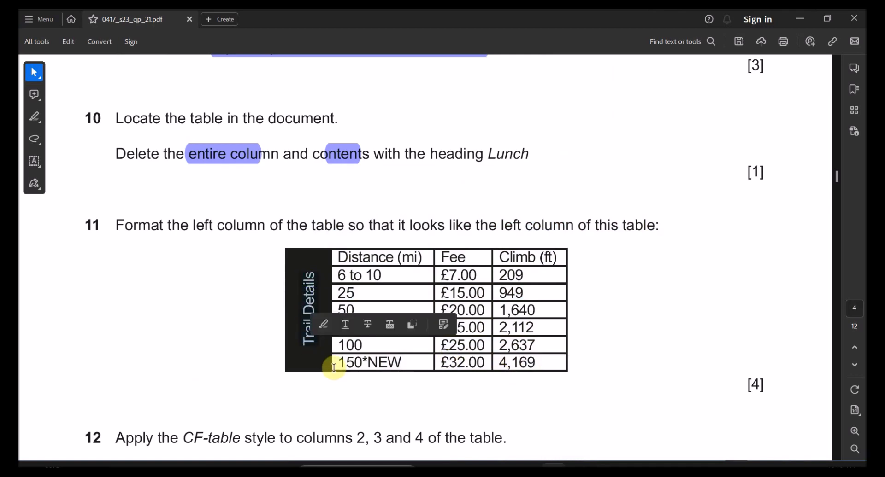
{"action": "key", "text": "alt+Tab"}
{"action": "left_click_drag", "start_coordinate": [383, 247], "coordinate": [382, 318]}
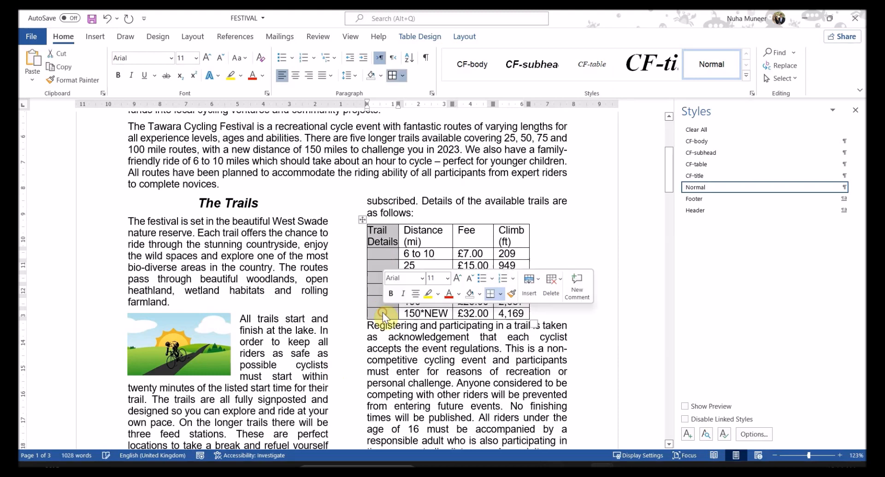
Step: Merge the first column into one cell with Trail Details reading bottom-to-top and centred
{"action": "left_click", "coordinate": [440, 36]}
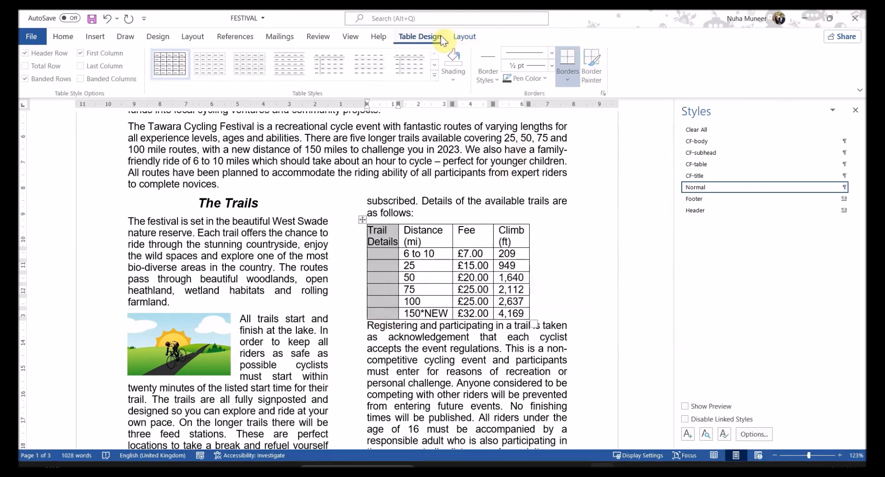
{"action": "left_click", "coordinate": [466, 37]}
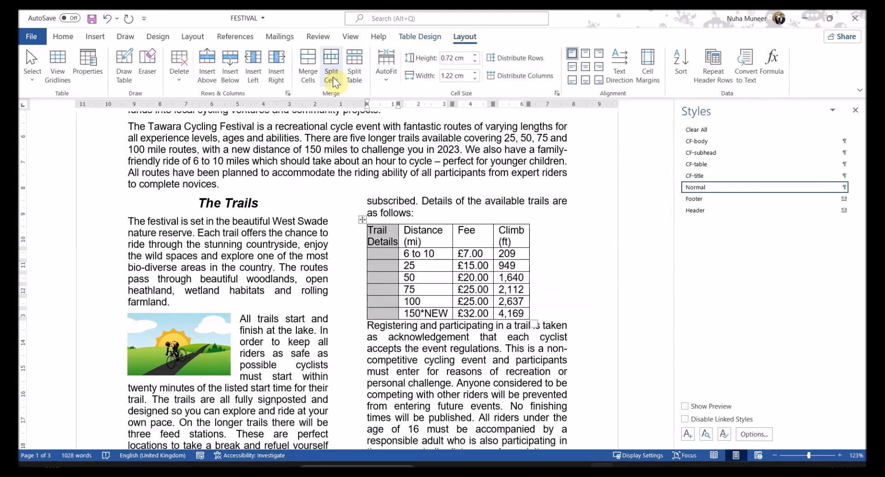
{"action": "left_click", "coordinate": [314, 78]}
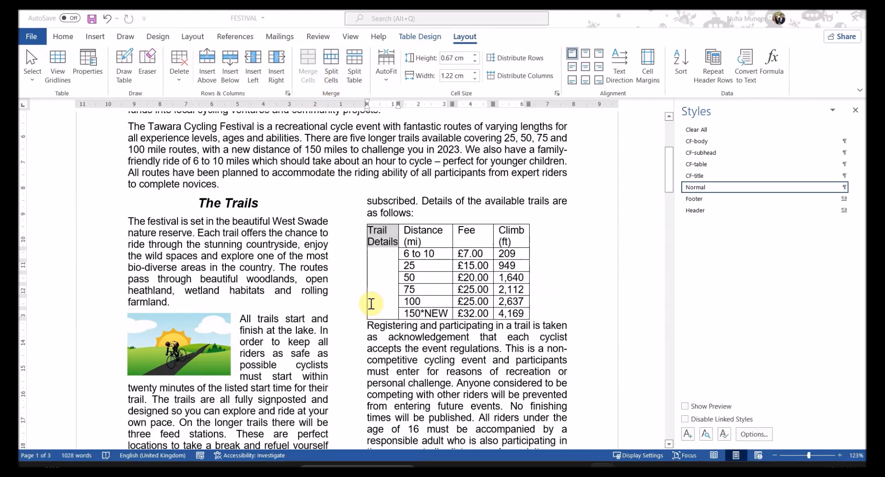
{"action": "key", "text": "alt+Tab"}
{"action": "key", "text": "alt+Tab"}
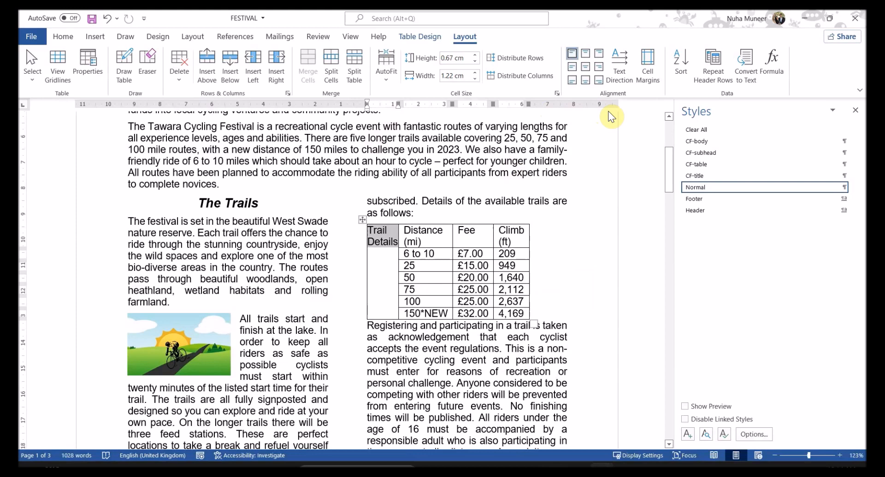
{"action": "left_click", "coordinate": [625, 84]}
{"action": "left_click", "coordinate": [625, 84]}
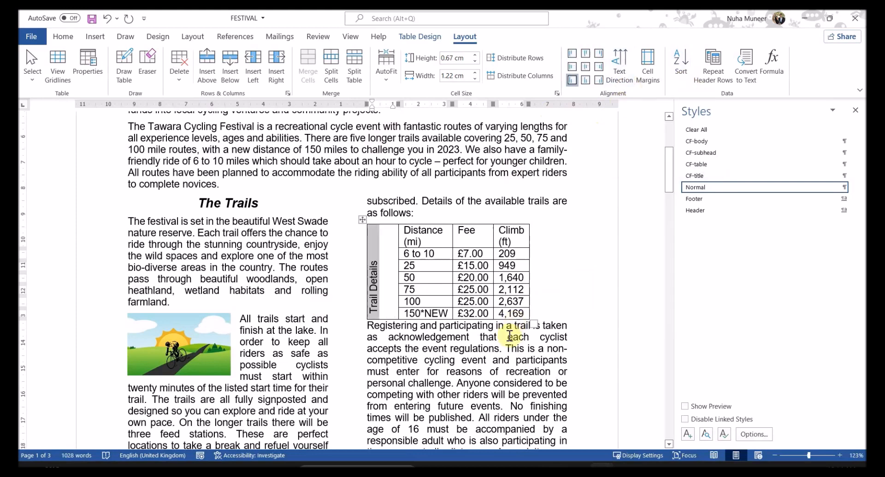
{"action": "key", "text": "alt+Tab"}
{"action": "key", "text": "alt+Tab"}
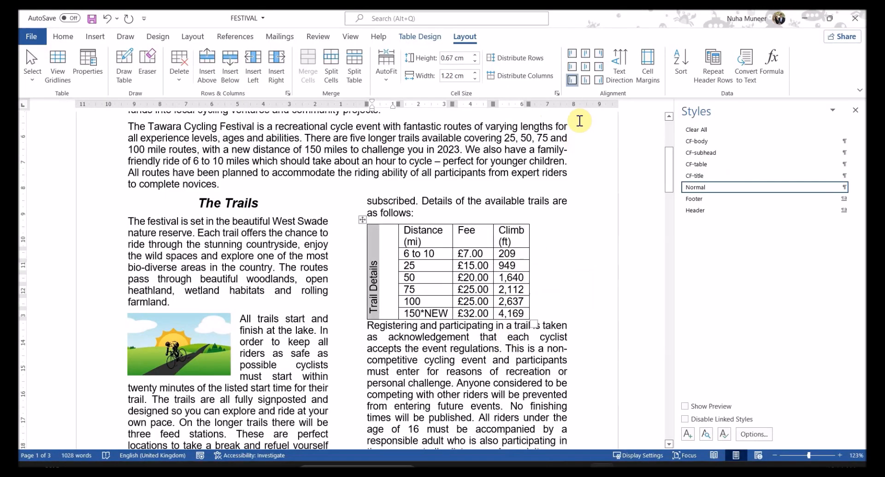
{"action": "left_click", "coordinate": [585, 69]}
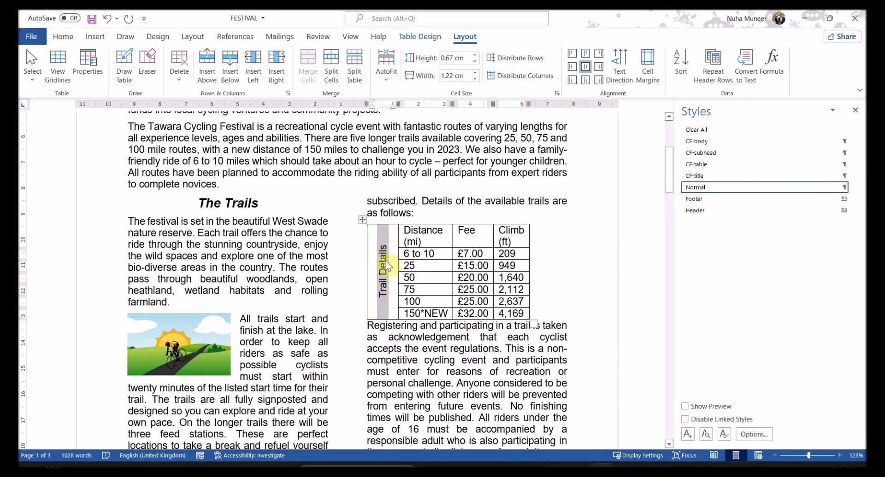
{"action": "key", "text": "alt+Tab"}
{"action": "key", "text": "alt+Tab"}
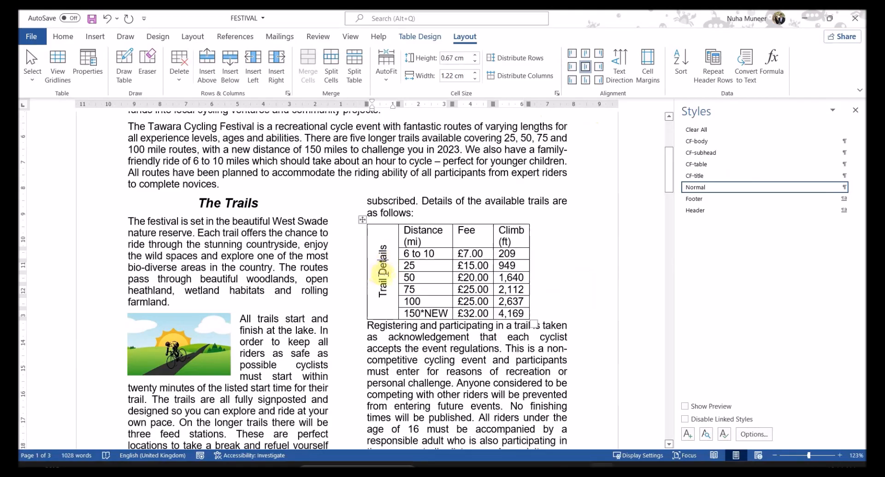
Step: Shade the Trail Details cell black and make its text white
{"action": "left_click", "coordinate": [430, 39]}
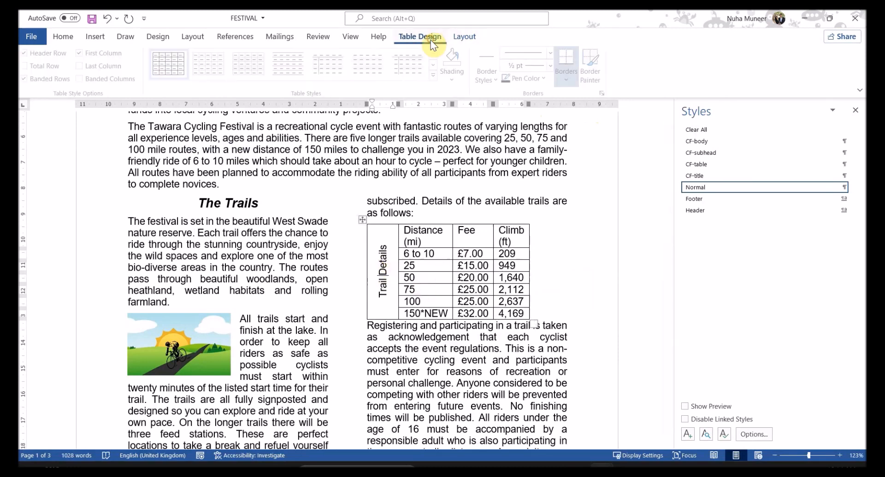
{"action": "left_click", "coordinate": [445, 80]}
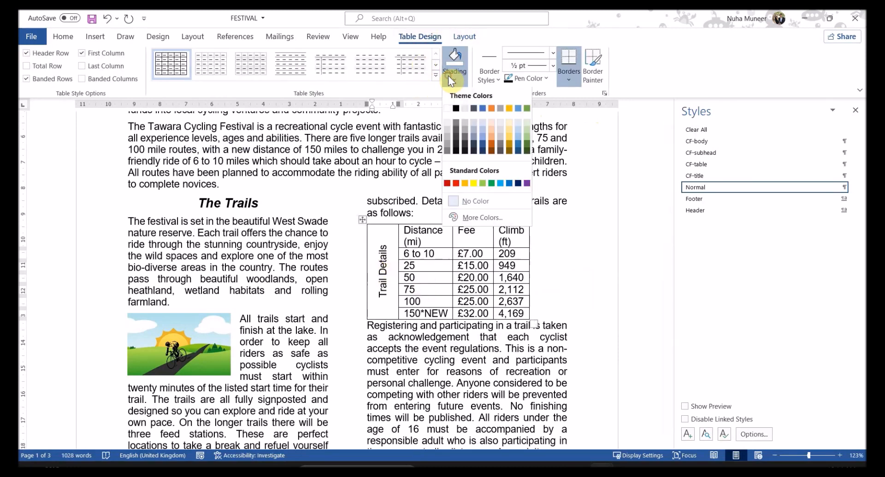
{"action": "left_click", "coordinate": [458, 109]}
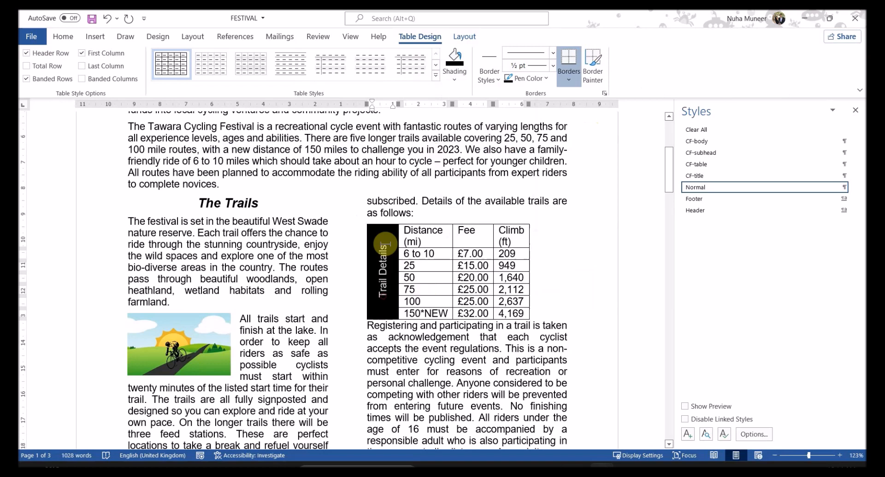
{"action": "left_click", "coordinate": [466, 36]}
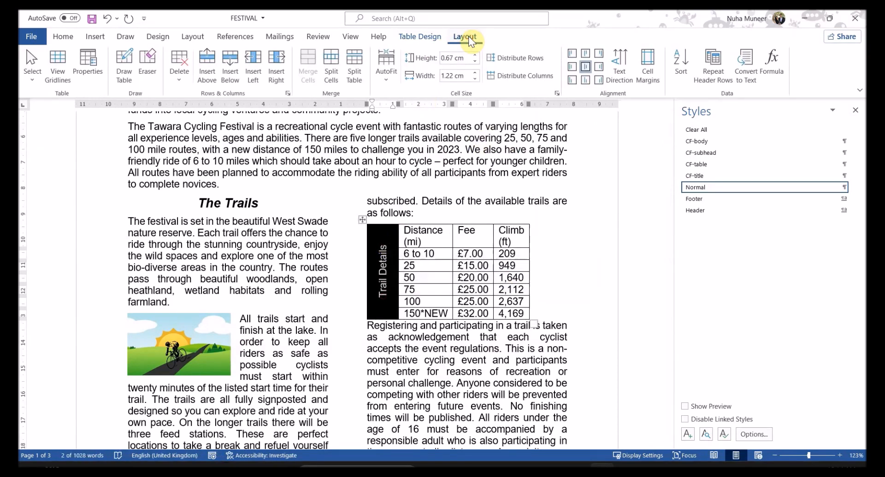
{"action": "left_click", "coordinate": [66, 39]}
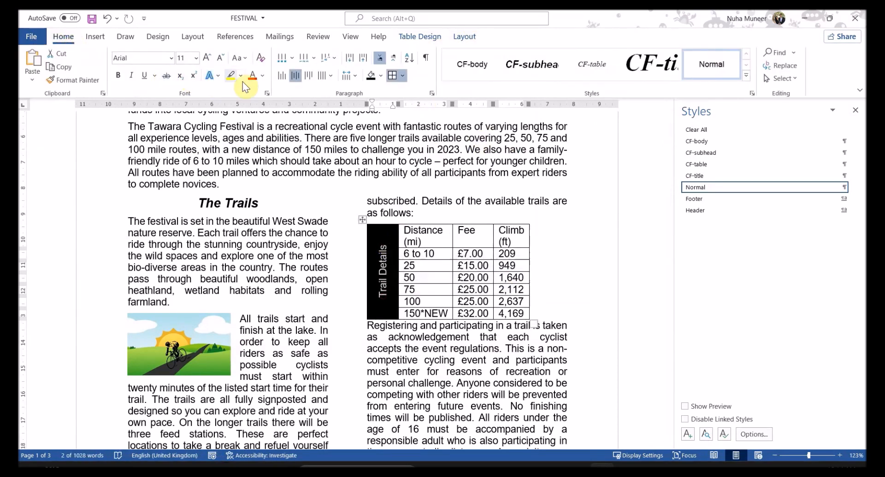
{"action": "left_click", "coordinate": [262, 78]}
{"action": "left_click", "coordinate": [253, 120]}
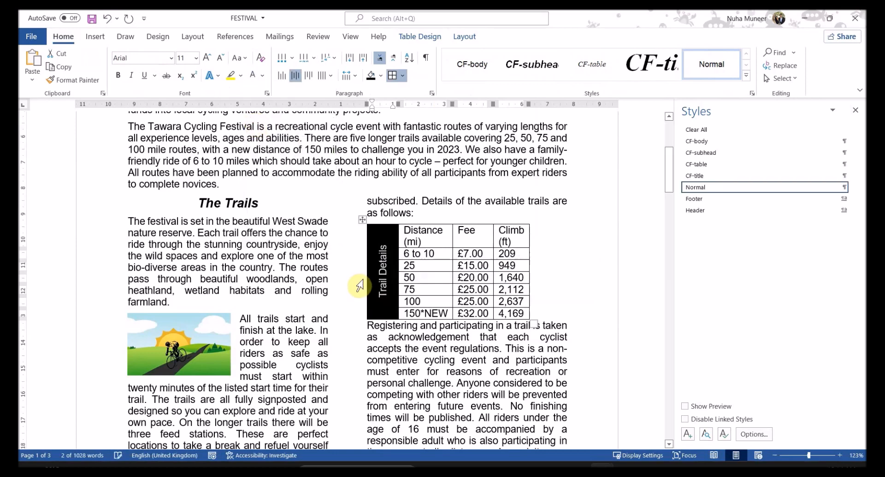
{"action": "left_click", "coordinate": [389, 261]}
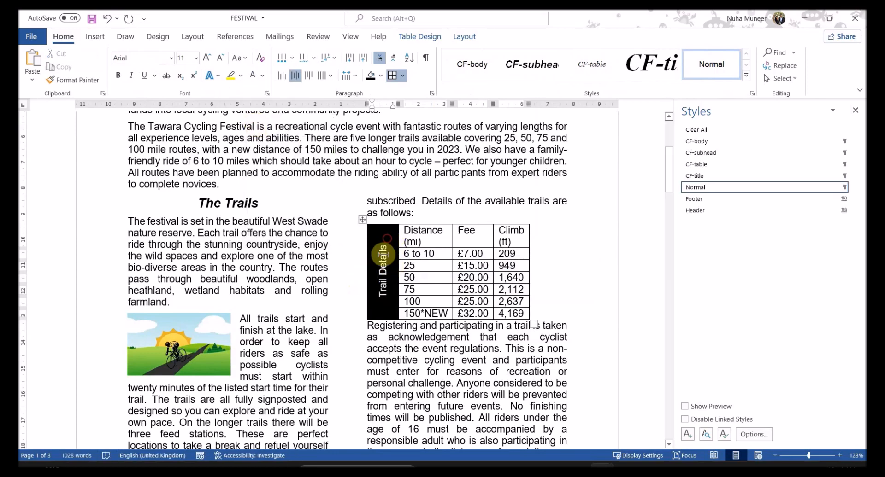
{"action": "left_click", "coordinate": [464, 36]}
{"action": "key", "text": "alt+Tab"}
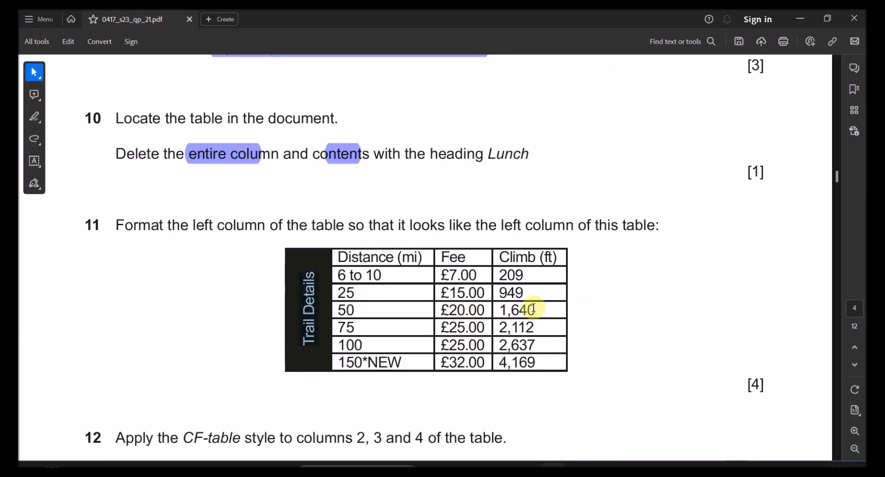
{"action": "key", "text": "alt+Tab"}
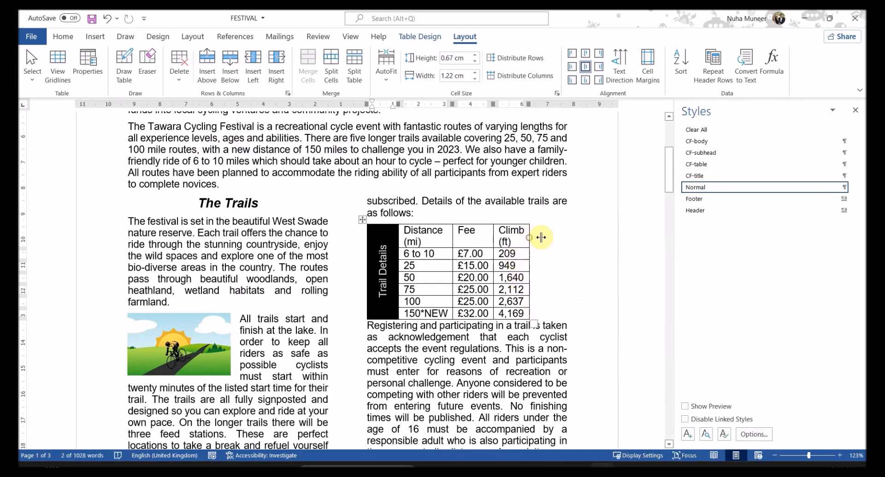
Step: Widen the Distance column so its 'Distance (mi)' header fits on one line
{"action": "key", "text": "alt+Tab"}
{"action": "left_click_drag", "start_coordinate": [521, 282], "coordinate": [517, 355]}
{"action": "key", "text": "alt+Tab"}
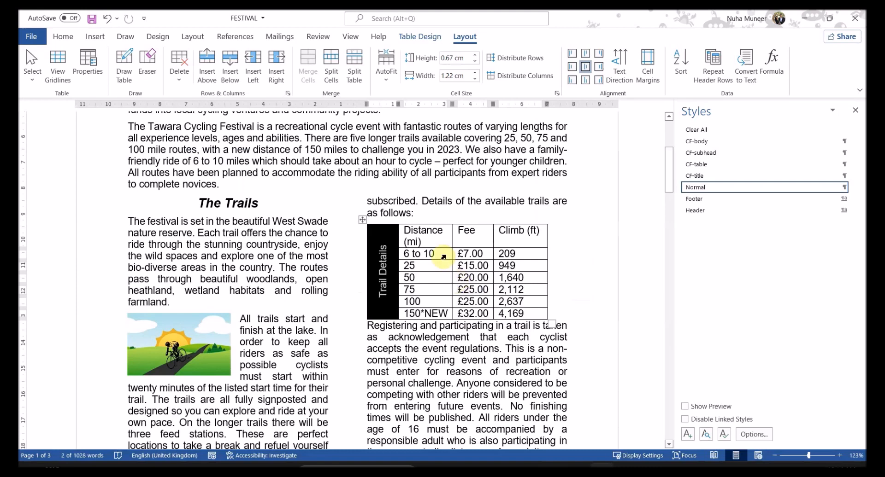
{"action": "left_click_drag", "start_coordinate": [453, 235], "coordinate": [469, 235]}
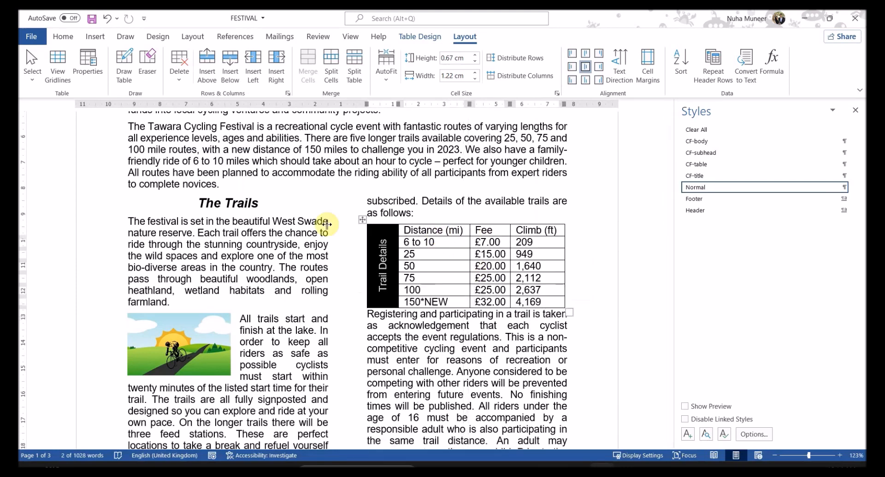
Step: AutoFit the trails table to the window width
{"action": "right_click", "coordinate": [364, 221]}
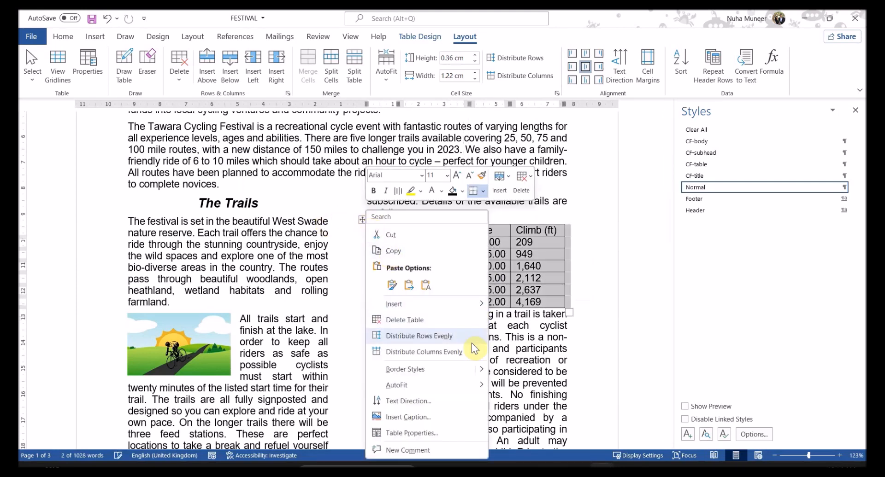
{"action": "mouse_move", "coordinate": [470, 392]}
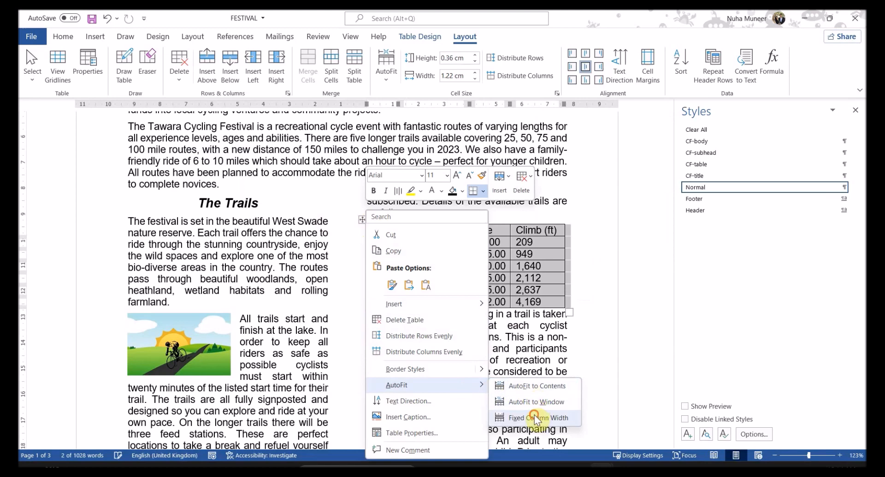
{"action": "left_click", "coordinate": [535, 402]}
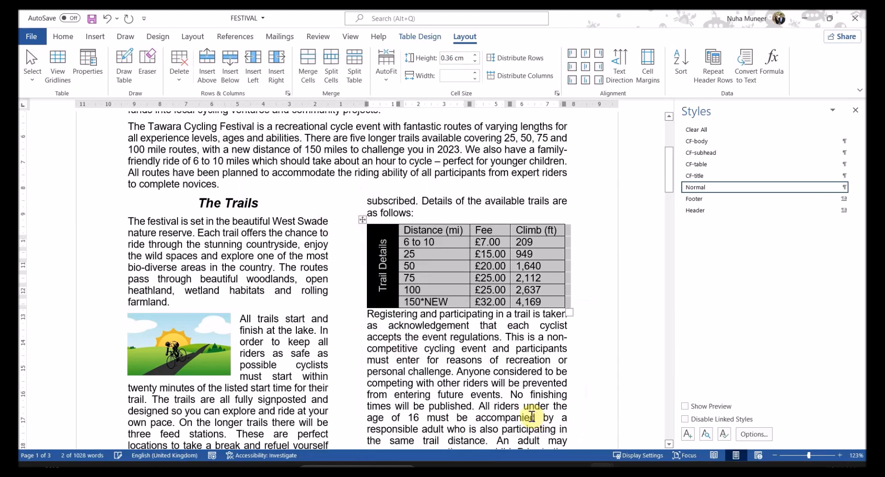
{"action": "left_click", "coordinate": [464, 291]}
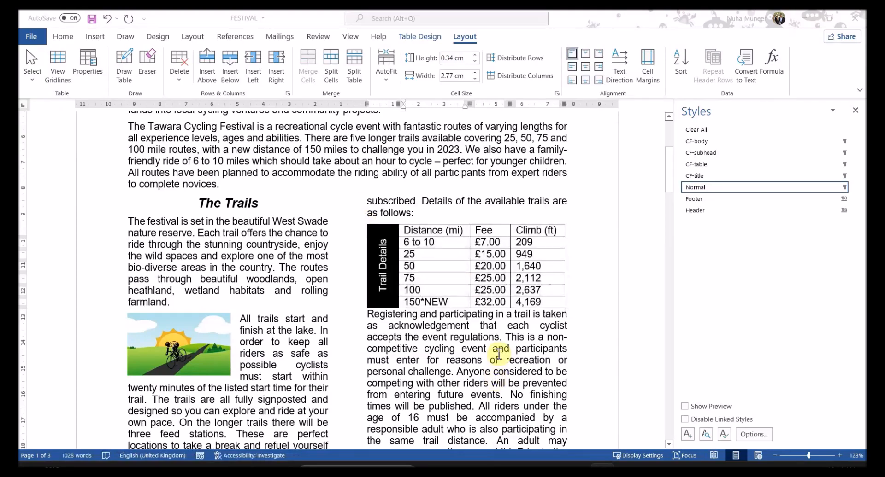
{"action": "key", "text": "alt+Tab"}
{"action": "scroll", "coordinate": [496, 352], "scroll_direction": "down", "scroll_amount": 1}
{"action": "key", "text": "alt+Tab"}
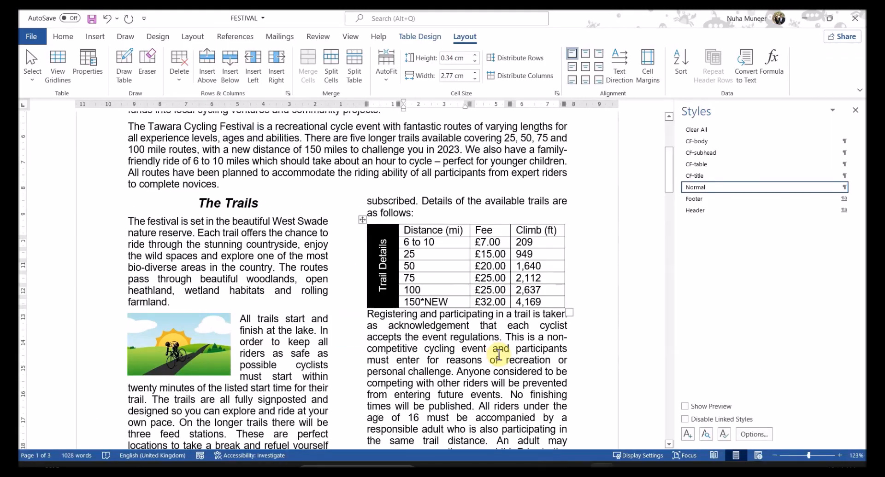
{"action": "key", "text": "alt+Tab"}
{"action": "key", "text": "alt+Tab"}
{"action": "key", "text": "alt+Tab"}
Step: Read question 12's CF-table style requirement and select columns 2, 3 and 4 of the trail table
{"action": "scroll", "coordinate": [475, 351], "scroll_direction": "down", "scroll_amount": 4}
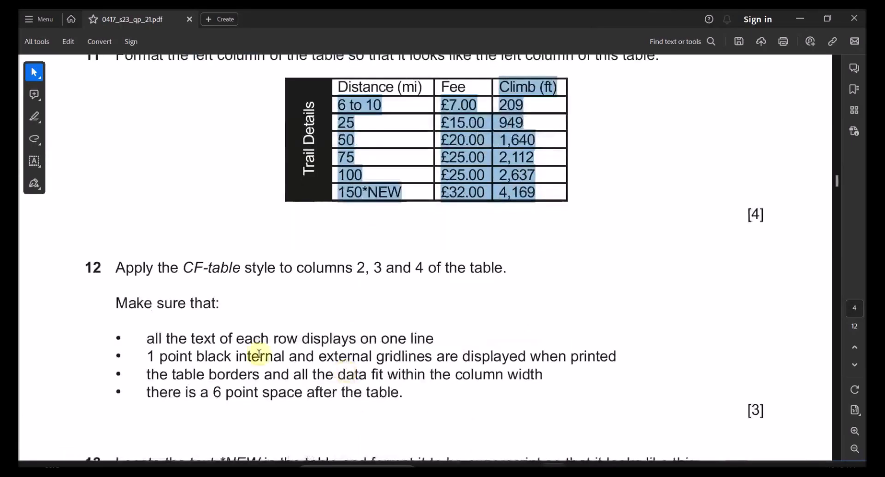
{"action": "left_click_drag", "start_coordinate": [193, 269], "coordinate": [228, 269]}
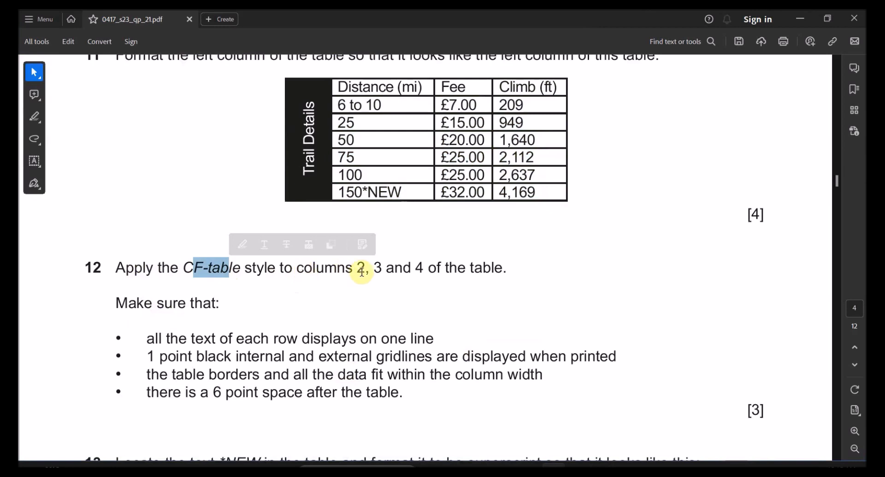
{"action": "left_click_drag", "start_coordinate": [357, 270], "coordinate": [421, 271]}
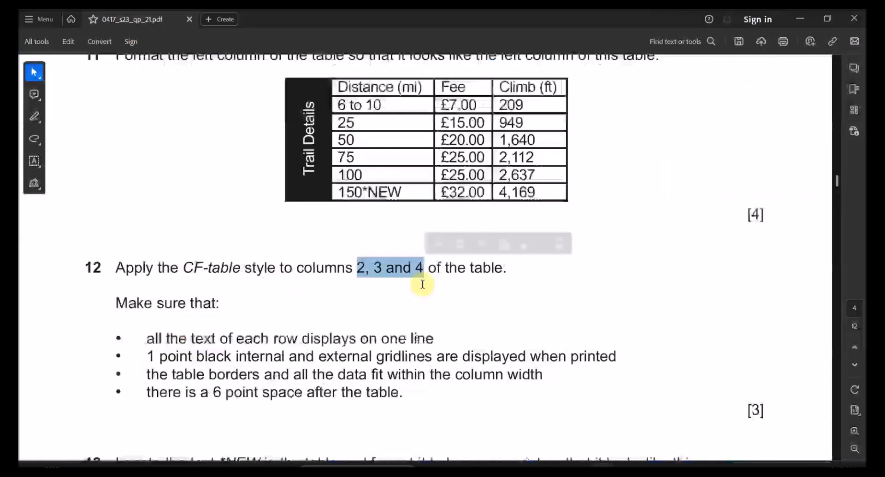
{"action": "left_click_drag", "start_coordinate": [385, 90], "coordinate": [456, 138]}
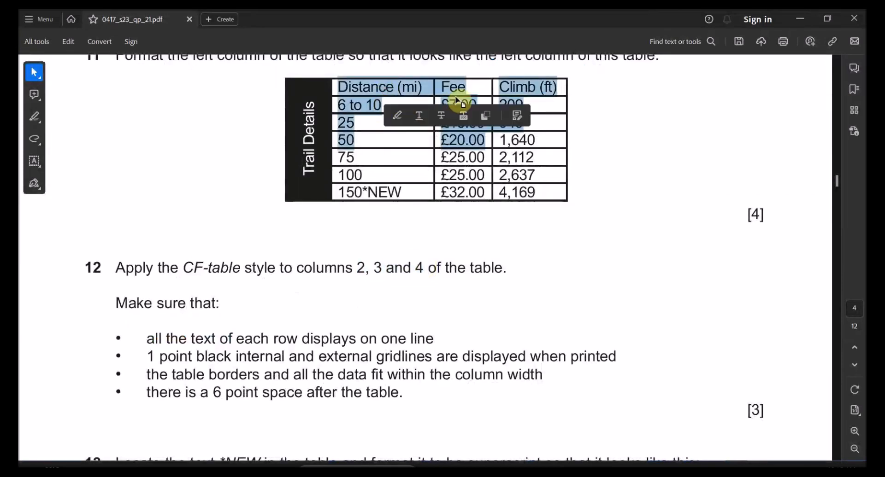
{"action": "left_click", "coordinate": [457, 91]}
{"action": "key", "text": "alt+Tab"}
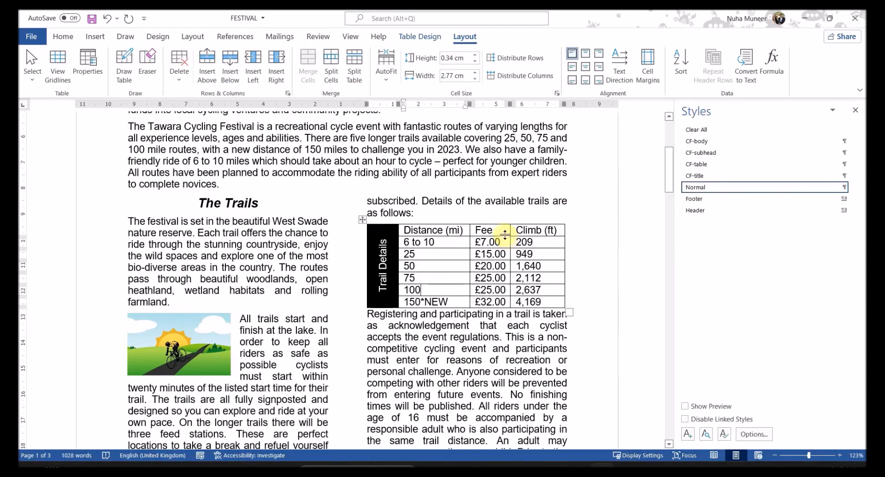
{"action": "left_click_drag", "start_coordinate": [436, 230], "coordinate": [568, 311]}
{"action": "key", "text": "alt+Tab"}
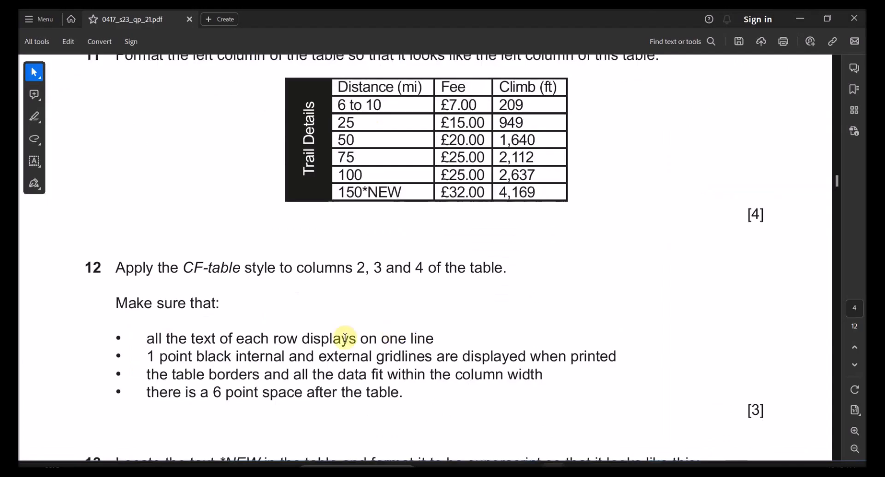
Step: Apply the CF-table style to the selected columns 2, 3 and 4
{"action": "key", "text": "alt+Tab"}
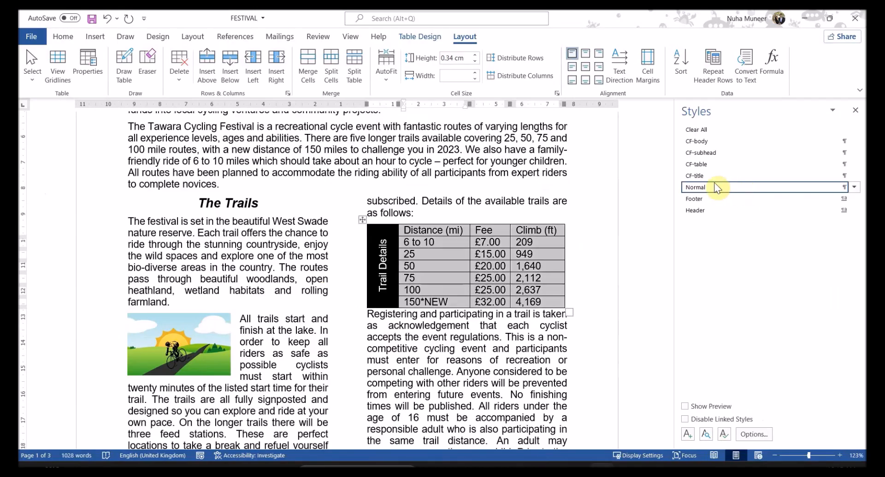
{"action": "left_click", "coordinate": [706, 164]}
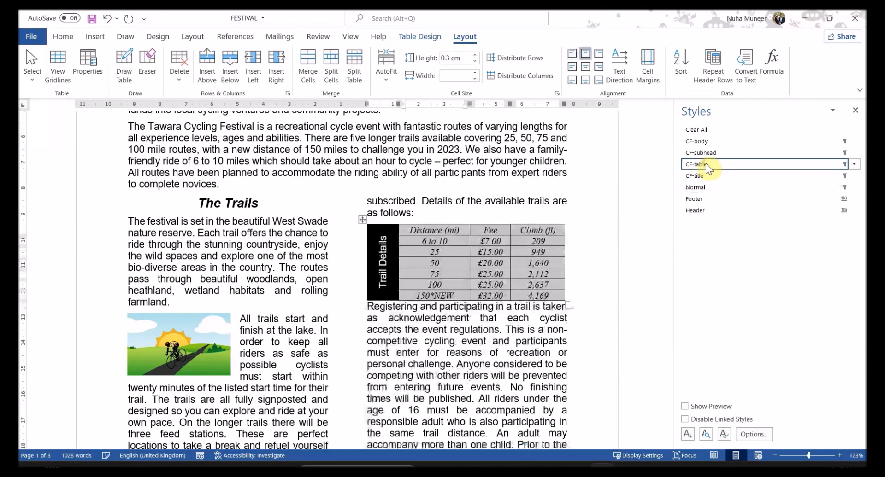
{"action": "left_click", "coordinate": [500, 348]}
Step: Check the table against the exam's one-line-per-row and gridline requirements
{"action": "key", "text": "alt+Tab"}
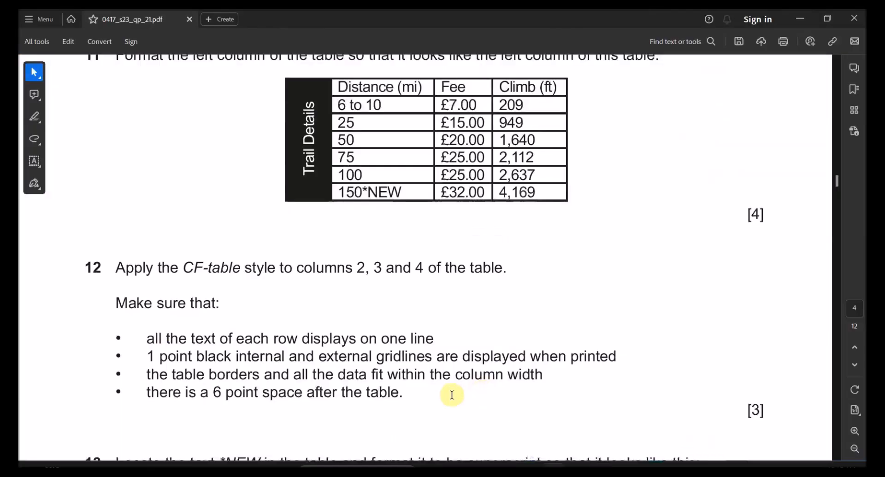
{"action": "scroll", "coordinate": [414, 390], "scroll_direction": "down", "scroll_amount": 3}
{"action": "left_click_drag", "start_coordinate": [152, 296], "coordinate": [390, 295]}
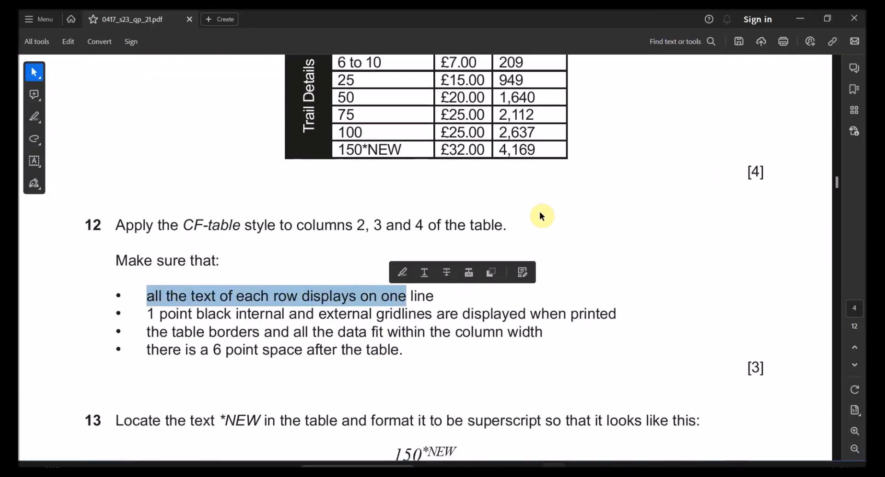
{"action": "key", "text": "alt+Tab"}
{"action": "left_click_drag", "start_coordinate": [450, 231], "coordinate": [548, 291]}
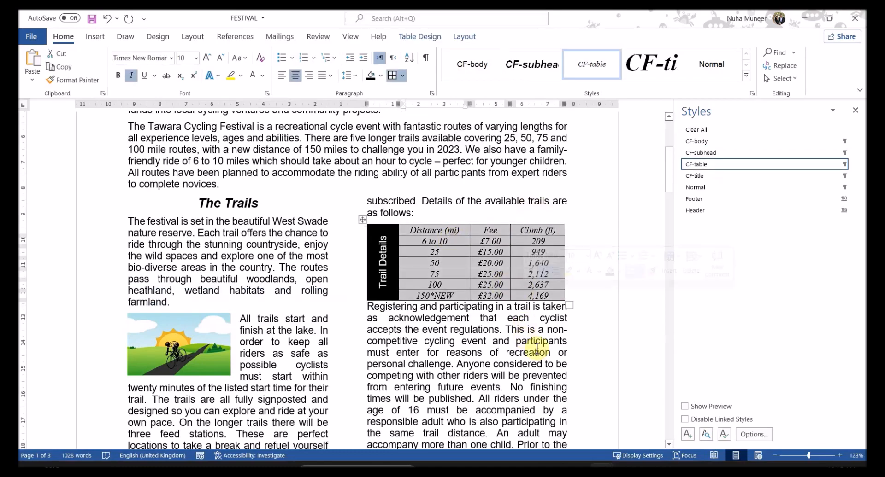
{"action": "scroll", "coordinate": [534, 350], "scroll_direction": "up", "scroll_amount": 3}
{"action": "key", "text": "alt+Tab"}
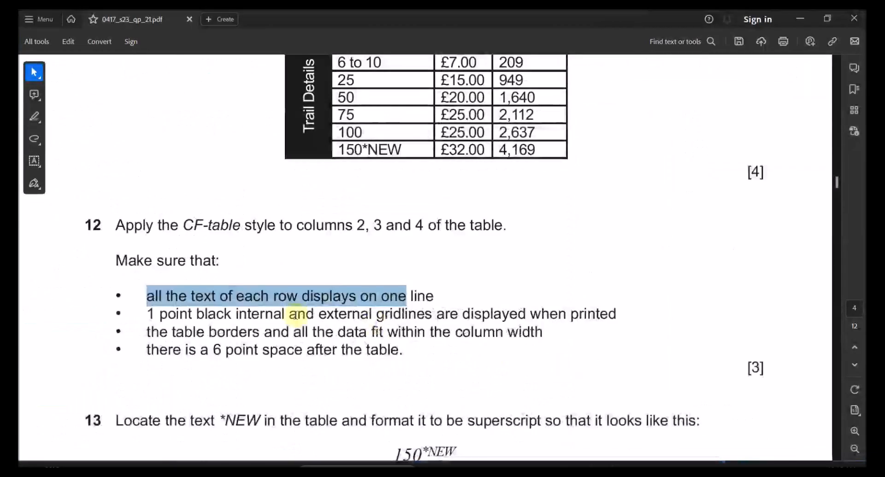
{"action": "left_click_drag", "start_coordinate": [159, 314], "coordinate": [419, 318]}
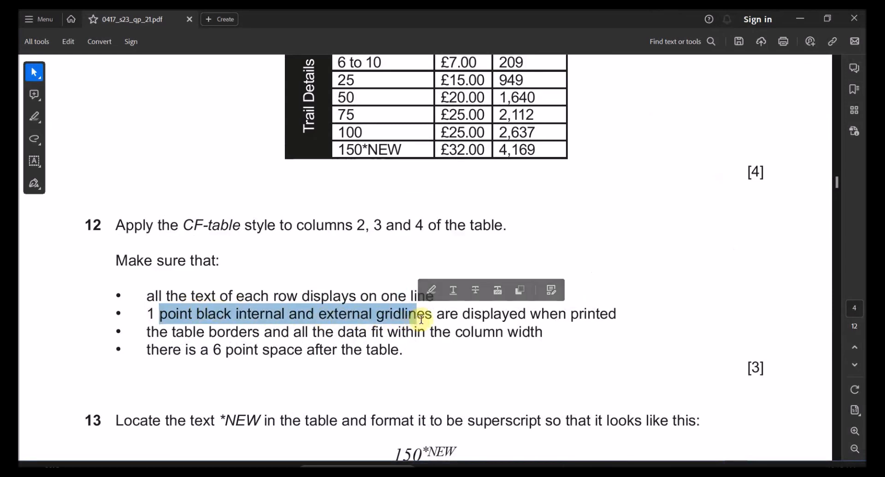
{"action": "mouse_move", "coordinate": [602, 473]}
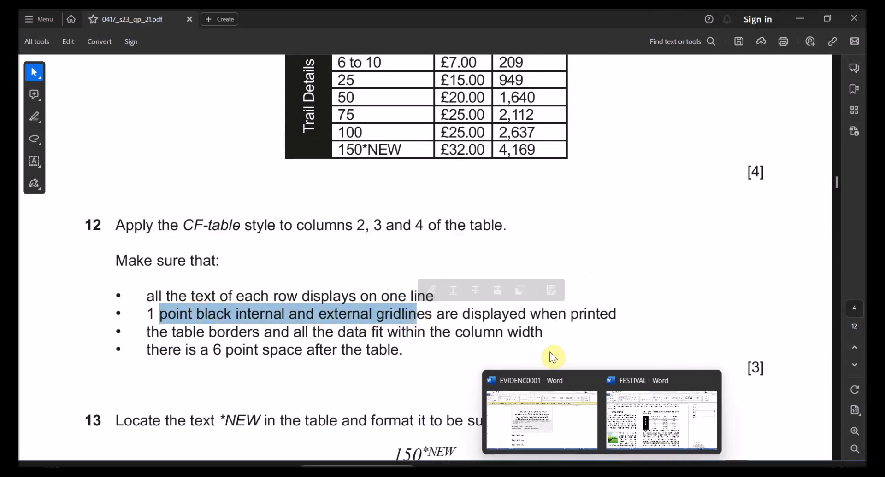
{"action": "left_click", "coordinate": [668, 438]}
Step: Open Table Properties for the whole trail table and review its Row, Column, Cell and Alt Text tabs
{"action": "left_click", "coordinate": [291, 194]}
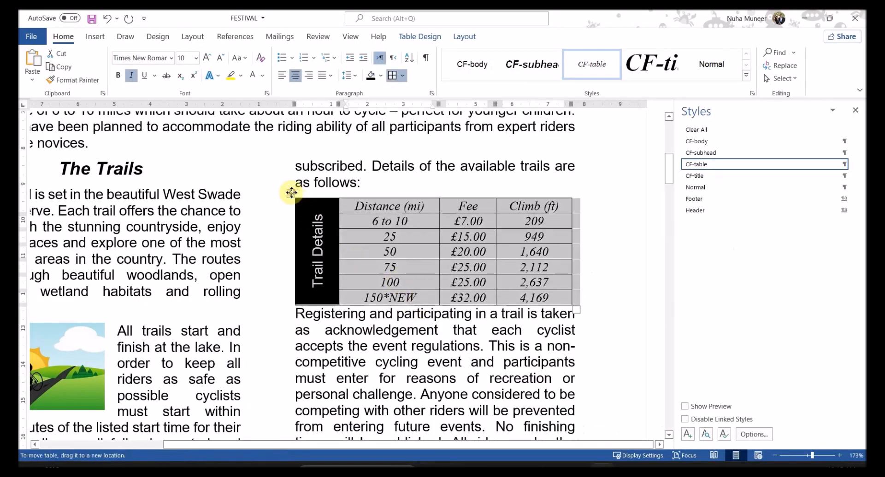
{"action": "right_click", "coordinate": [291, 194]}
{"action": "left_click", "coordinate": [375, 416]}
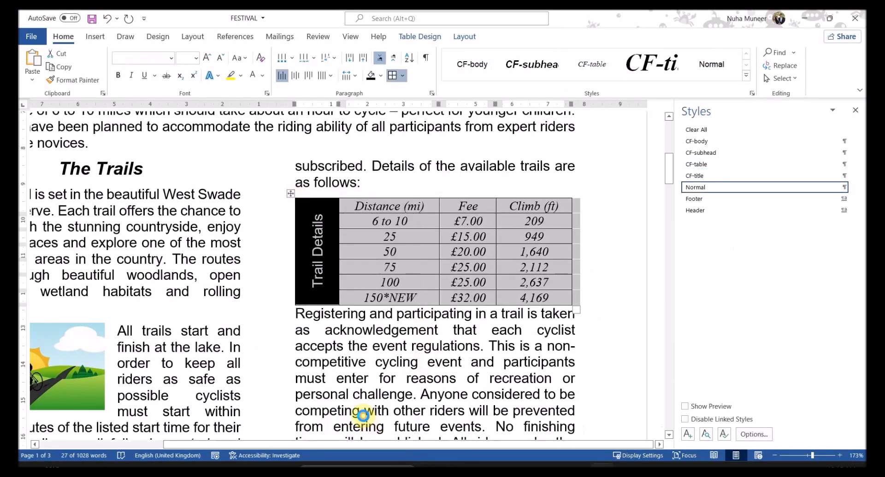
{"action": "left_click", "coordinate": [385, 129]}
{"action": "left_click", "coordinate": [443, 124]}
{"action": "left_click", "coordinate": [479, 124]}
{"action": "left_click", "coordinate": [443, 124]}
{"action": "left_click", "coordinate": [410, 125]}
{"action": "left_click", "coordinate": [377, 125]}
{"action": "left_click", "coordinate": [345, 124]}
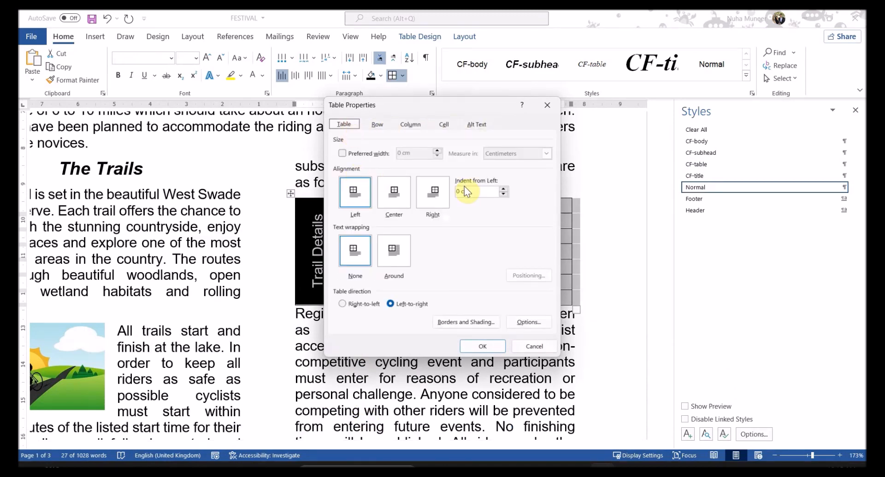
Step: In Borders and Shading, set the table's border width to 1 pt
{"action": "left_click", "coordinate": [457, 323]}
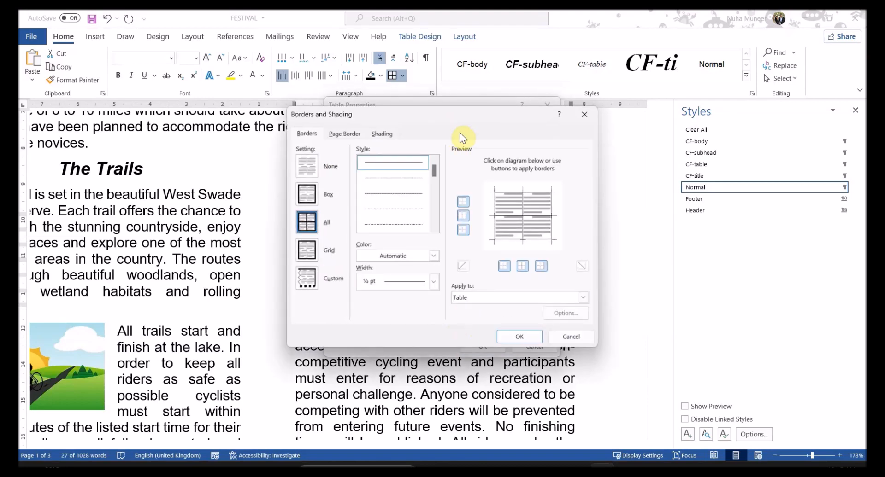
{"action": "left_click_drag", "start_coordinate": [470, 118], "coordinate": [443, 146]}
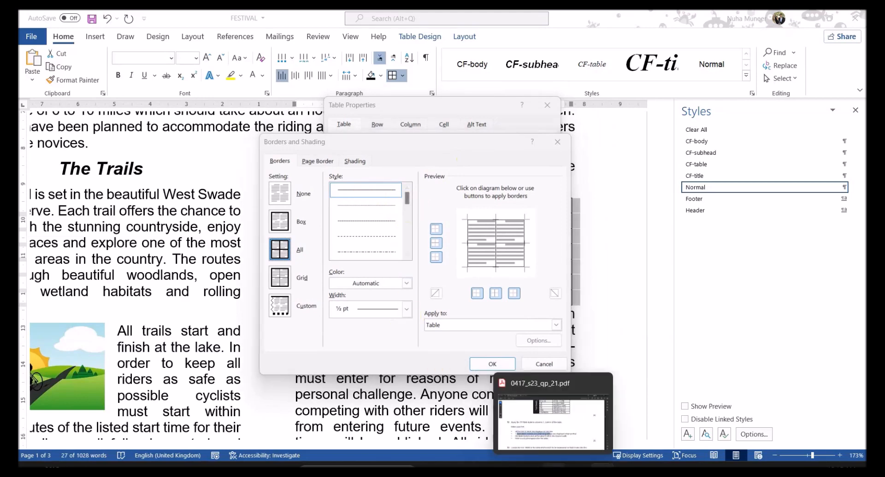
{"action": "left_click", "coordinate": [553, 469]}
{"action": "left_click", "coordinate": [600, 469]}
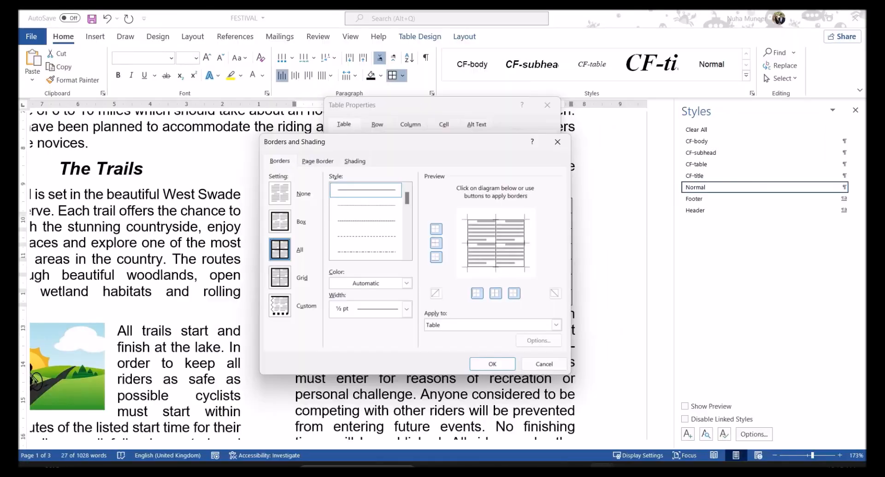
{"action": "left_click", "coordinate": [405, 309]}
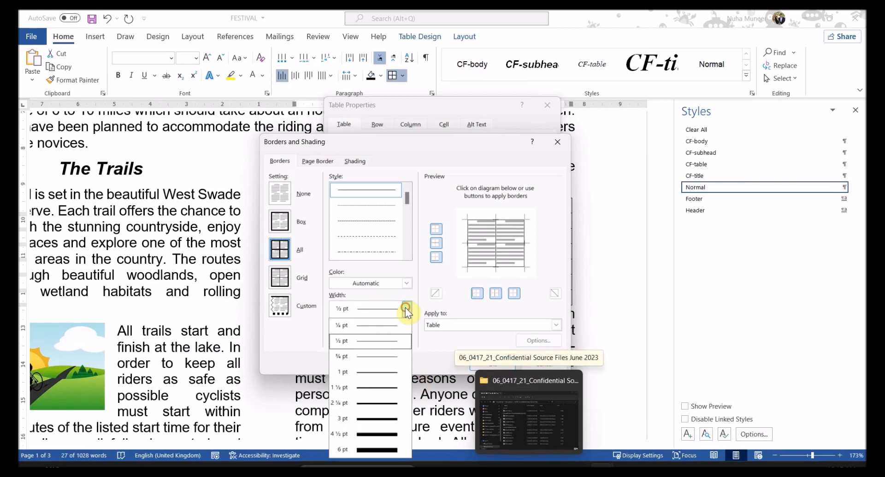
{"action": "left_click", "coordinate": [362, 376]}
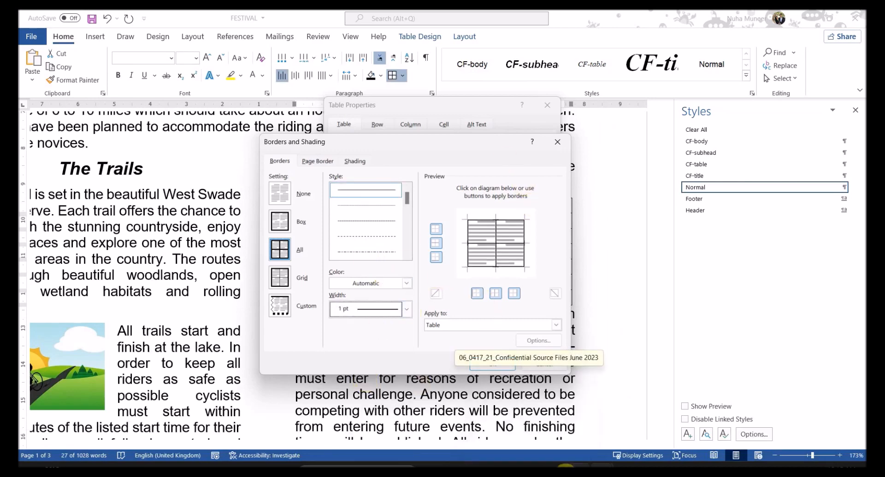
Step: Check the internal gridline wording in the PDF, then apply the 1 pt borders to the table
{"action": "left_click", "coordinate": [553, 469]}
{"action": "left_click", "coordinate": [438, 317]}
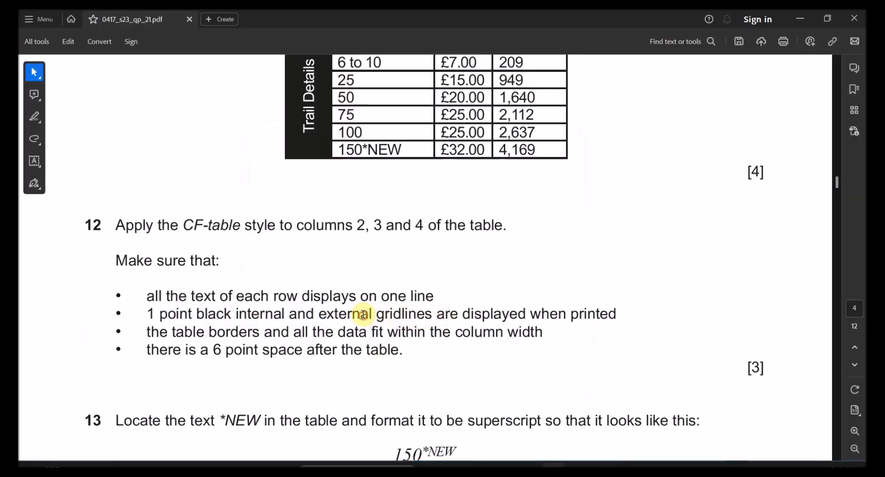
{"action": "double_click", "coordinate": [345, 314]}
{"action": "double_click", "coordinate": [260, 314]}
{"action": "mouse_move", "coordinate": [602, 465]}
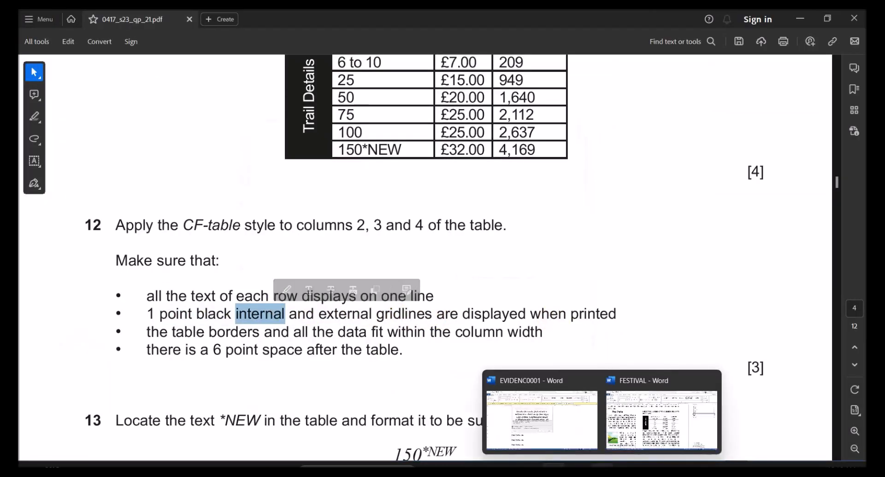
{"action": "left_click", "coordinate": [572, 429]}
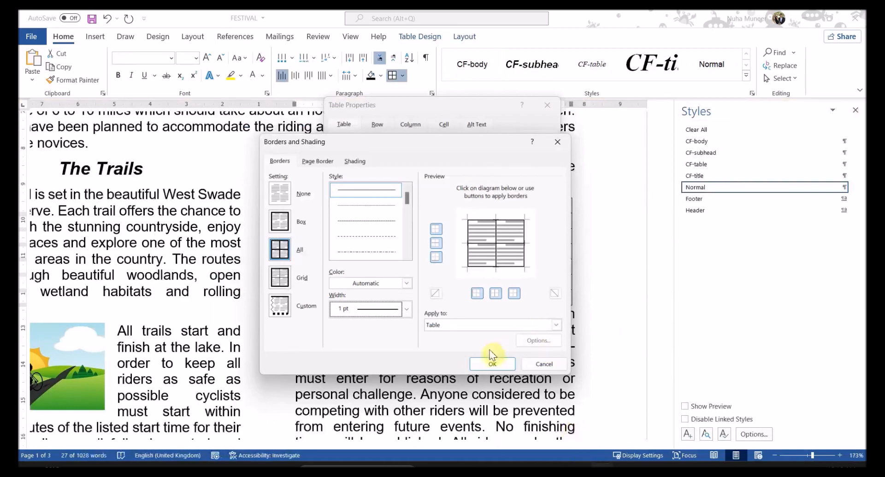
{"action": "left_click", "coordinate": [491, 364]}
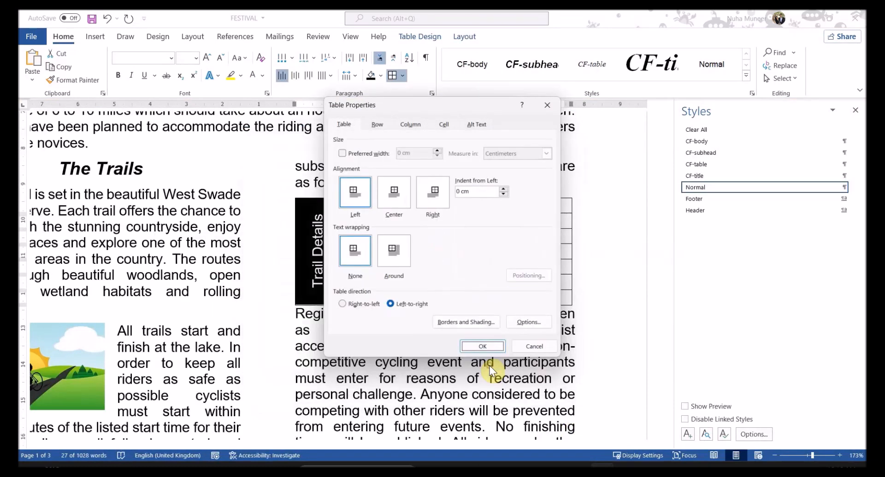
{"action": "left_click", "coordinate": [486, 347]}
{"action": "left_click", "coordinate": [465, 353]}
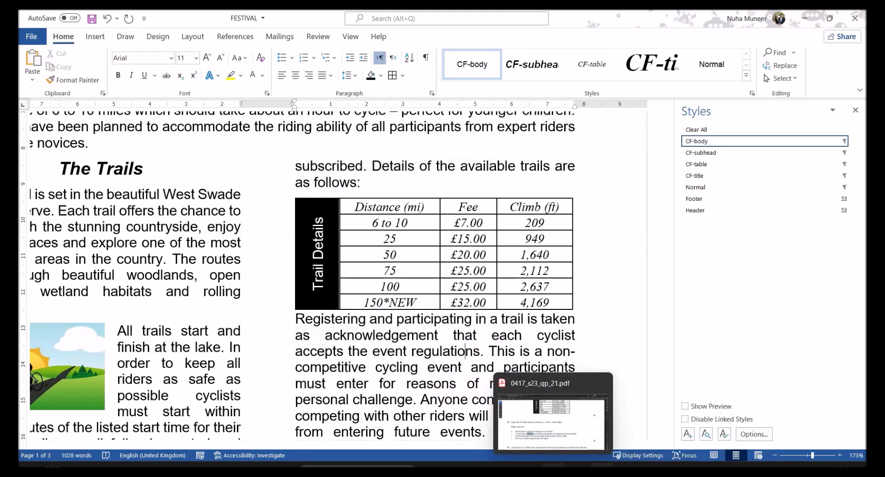
{"action": "left_click", "coordinate": [553, 470]}
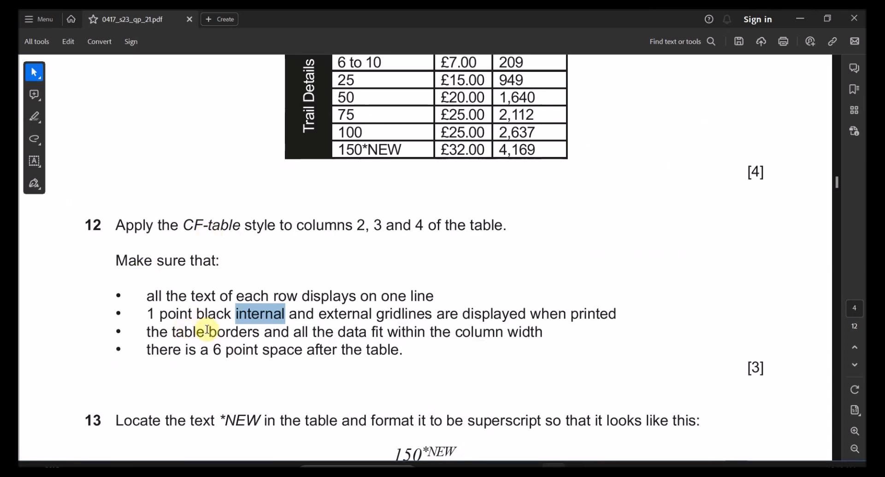
Step: Highlight question 12's borders and data-fit requirement in the PDF
{"action": "left_click_drag", "start_coordinate": [227, 334], "coordinate": [486, 339]}
{"action": "mouse_move", "coordinate": [598, 465]}
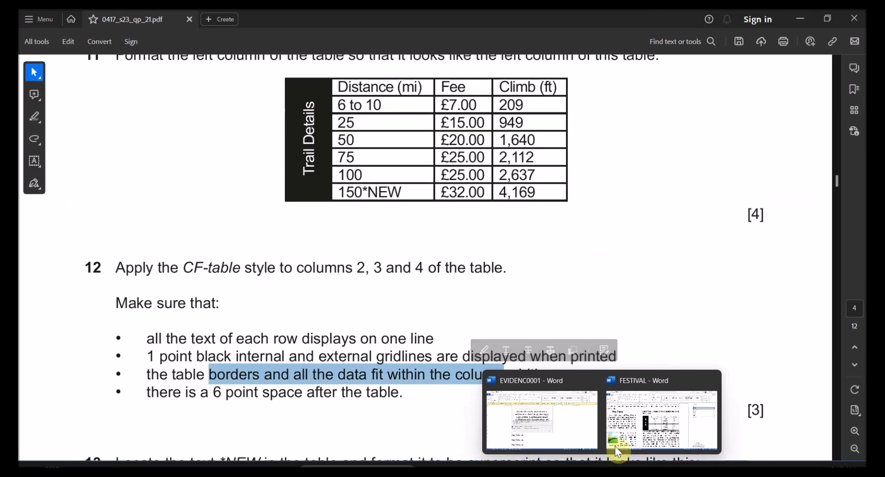
{"action": "left_click", "coordinate": [619, 426]}
{"action": "key", "text": "super"}
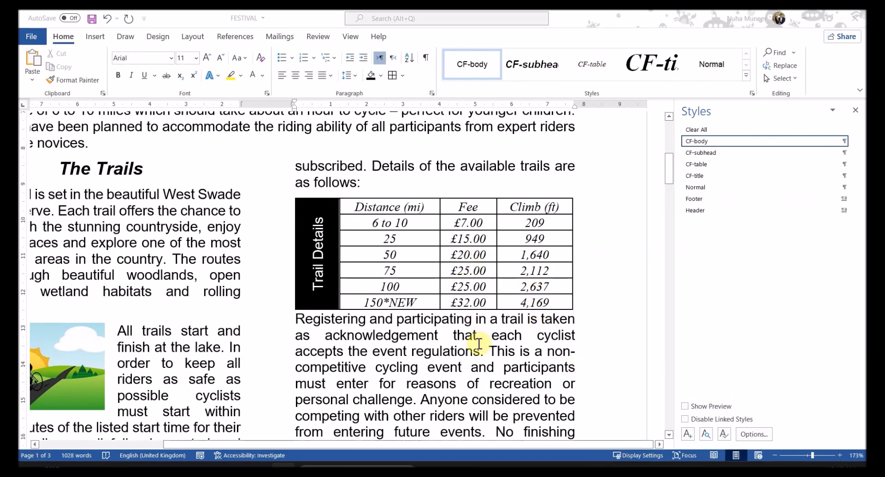
{"action": "key", "text": "alt+Tab"}
Step: Compare the FESTIVAL table against the table borders requirement, highlighting it again
{"action": "scroll", "coordinate": [441, 305], "scroll_direction": "up", "scroll_amount": 1}
{"action": "key", "text": "alt+Tab"}
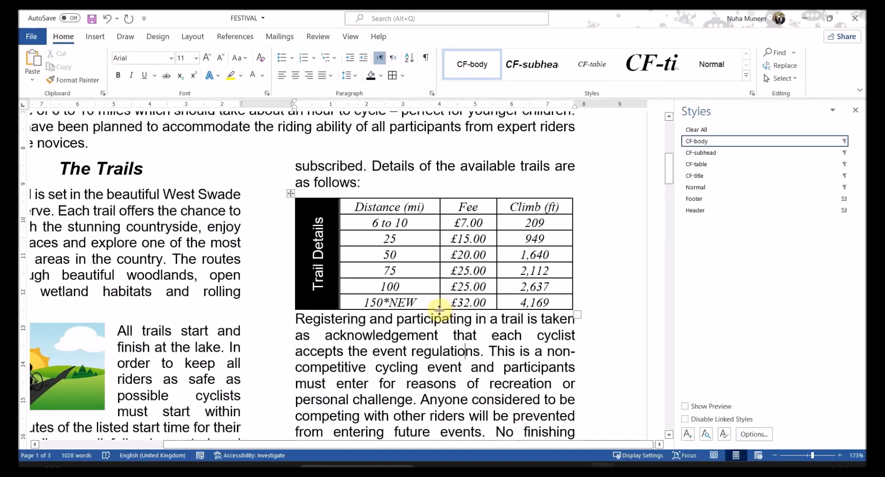
{"action": "scroll", "coordinate": [364, 287], "scroll_direction": "up", "scroll_amount": 4, "text": "ctrl"}
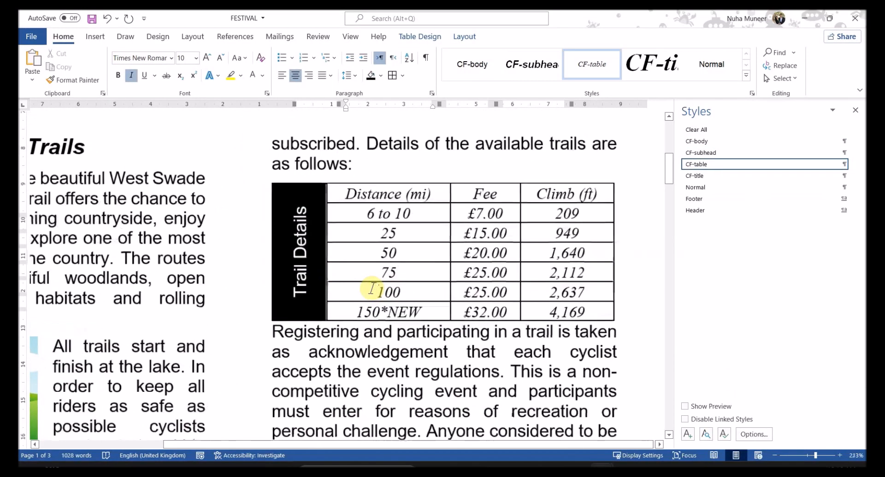
{"action": "scroll", "coordinate": [325, 247], "scroll_direction": "down", "scroll_amount": 8, "text": "ctrl"}
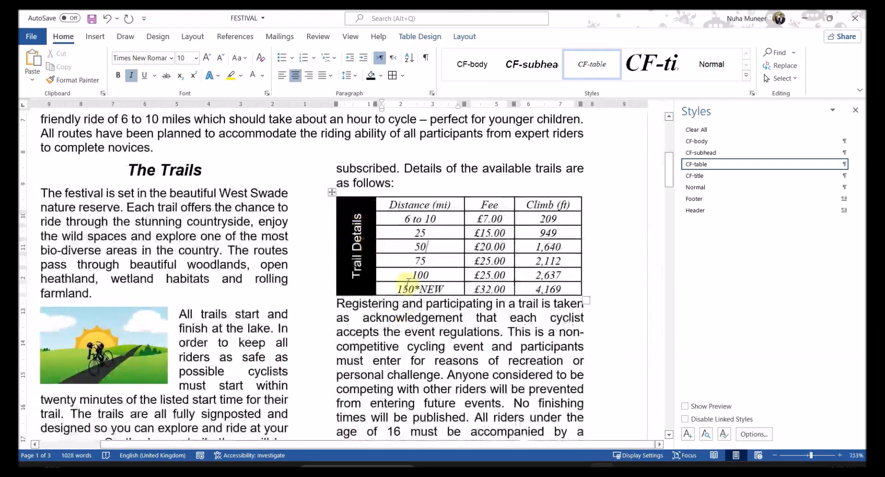
{"action": "key", "text": "alt+Tab"}
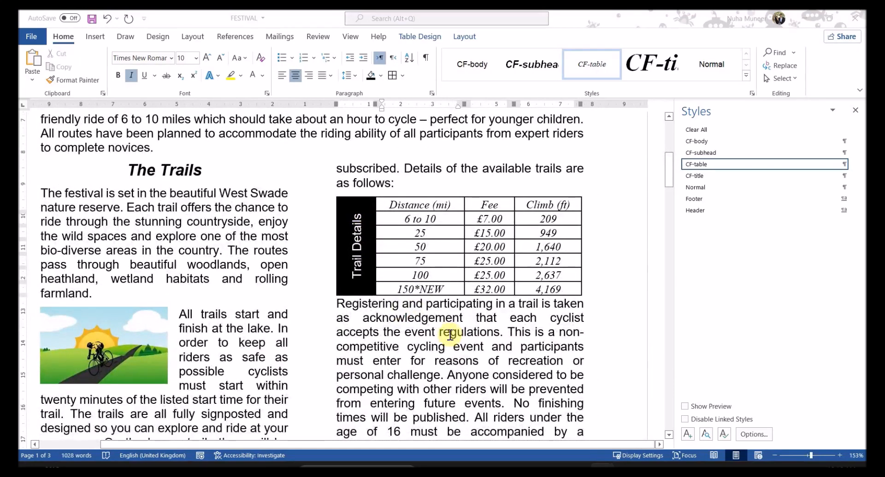
{"action": "key", "text": "alt+Tab"}
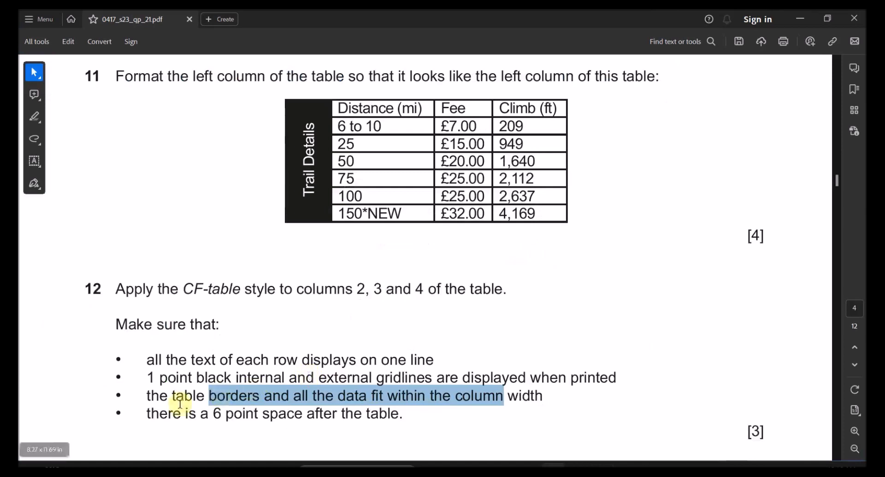
{"action": "left_click_drag", "start_coordinate": [425, 396], "coordinate": [364, 413]}
{"action": "key", "text": "alt+Tab"}
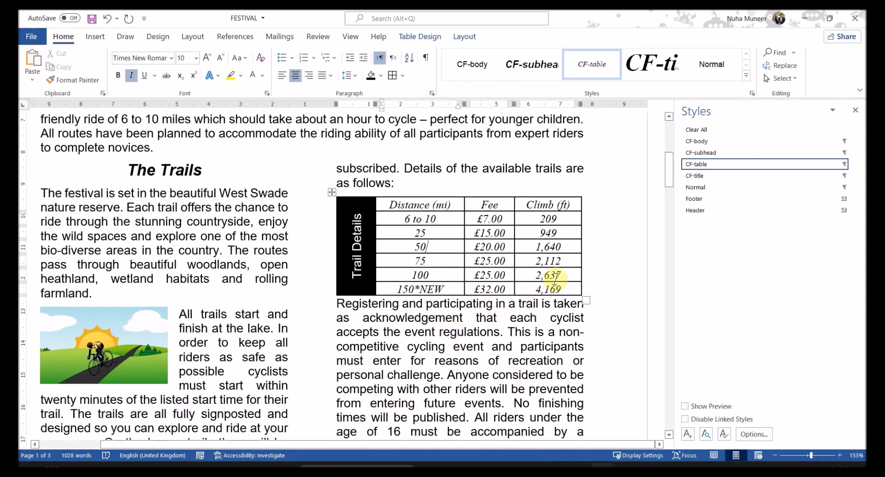
Step: Insert an empty paragraph before 'Registering' and set its font size to 6 pt
{"action": "left_click", "coordinate": [591, 292]}
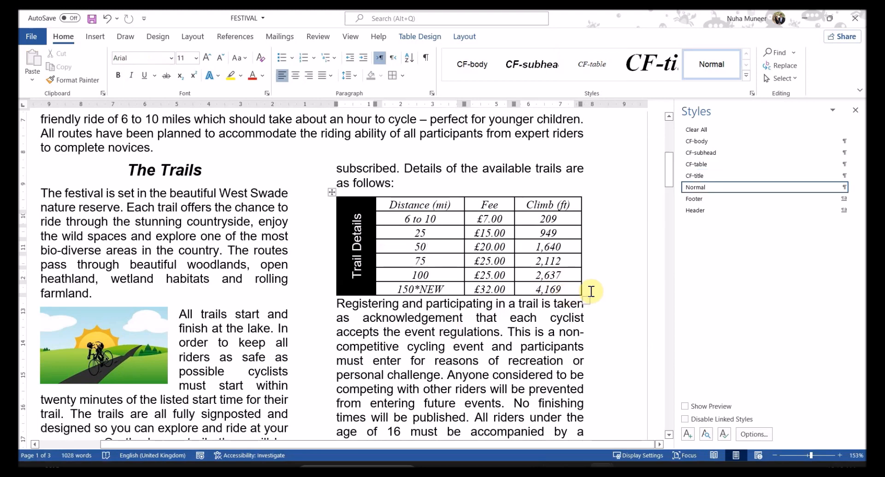
{"action": "key", "text": "Return"}
{"action": "key", "text": "ctrl+z"}
{"action": "left_click", "coordinate": [336, 303]}
{"action": "key", "text": "Return"}
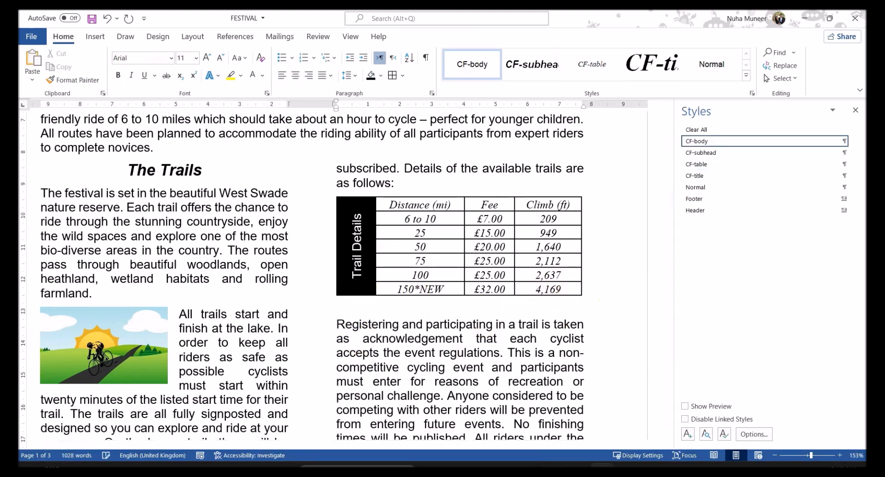
{"action": "double_click", "coordinate": [347, 305]}
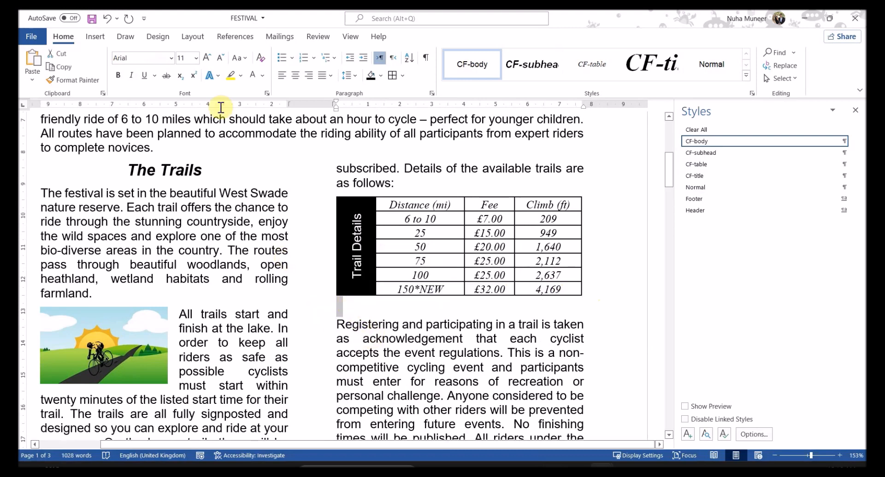
{"action": "type", "text": "6"}
{"action": "key", "text": "Return"}
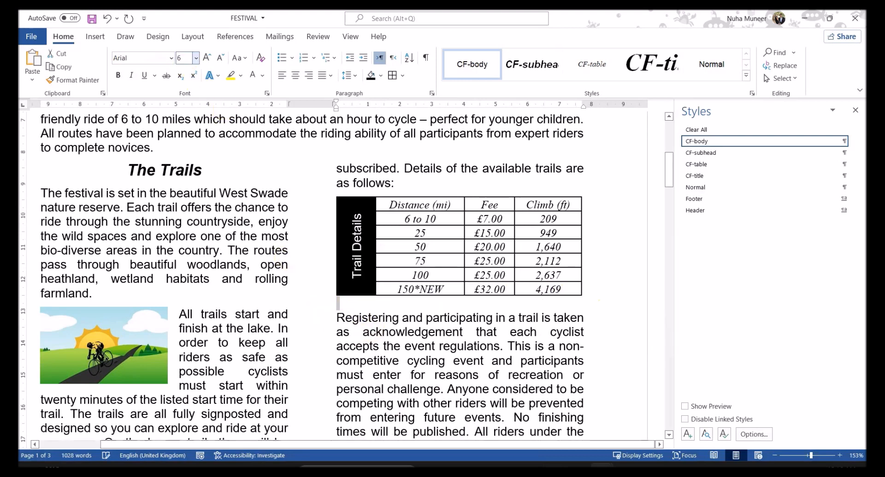
Step: Set the empty paragraph's spacing after to 0 pt
{"action": "right_click", "coordinate": [341, 303]}
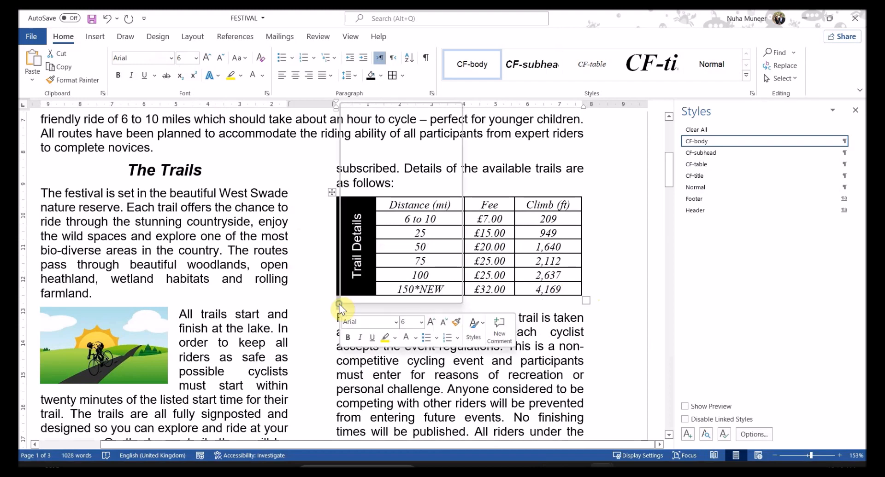
{"action": "left_click", "coordinate": [378, 213]}
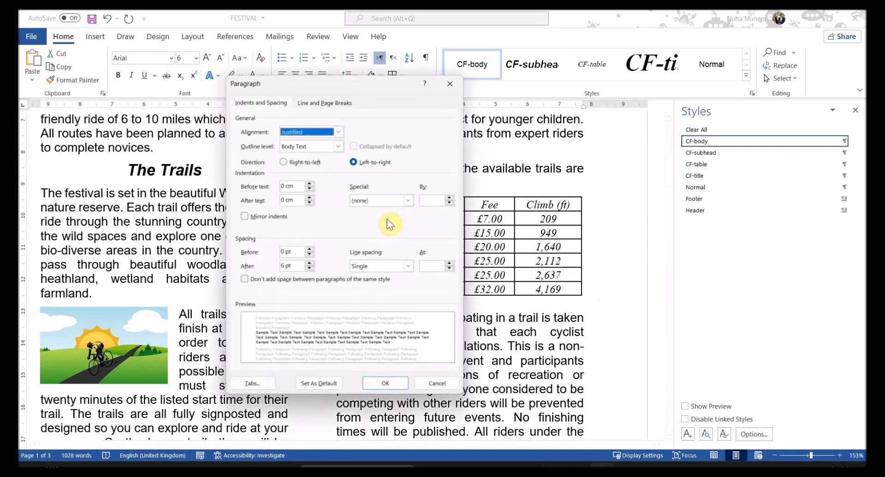
{"action": "left_click", "coordinate": [310, 269]}
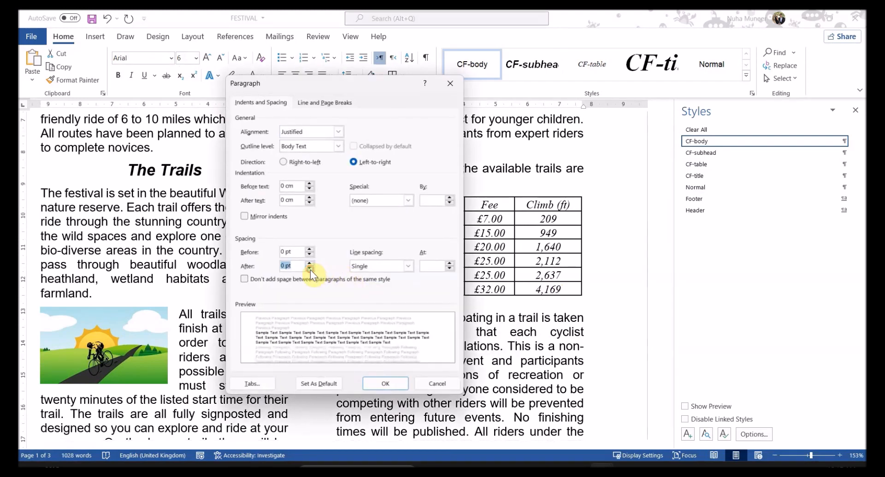
{"action": "left_click", "coordinate": [387, 383]}
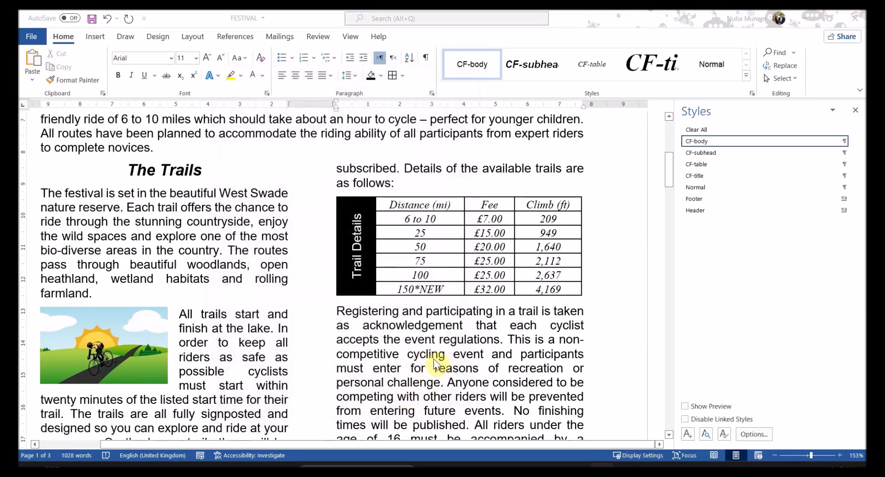
{"action": "key", "text": "alt+Tab"}
{"action": "scroll", "coordinate": [479, 341], "scroll_direction": "down", "scroll_amount": 5}
Step: Highlight question 13's instruction to format *NEW as superscript, as shown in its example
{"action": "scroll", "coordinate": [479, 372], "scroll_direction": "down", "scroll_amount": 2}
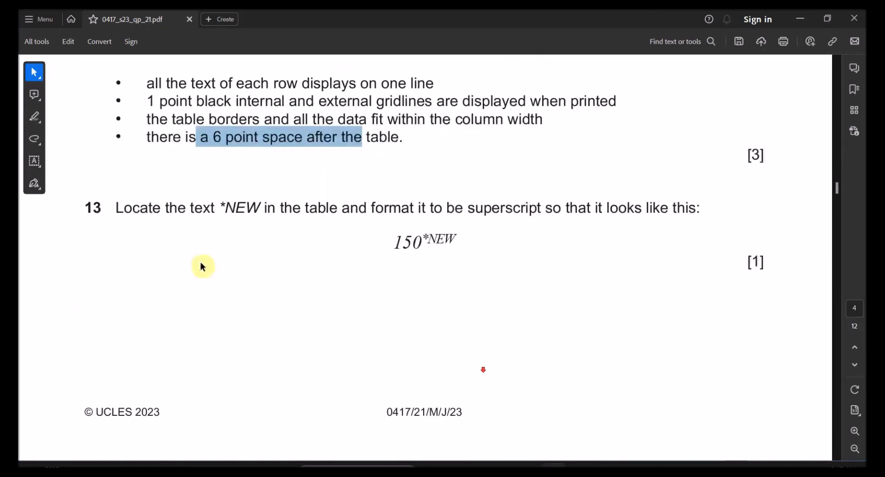
{"action": "left_click_drag", "start_coordinate": [225, 208], "coordinate": [359, 222]}
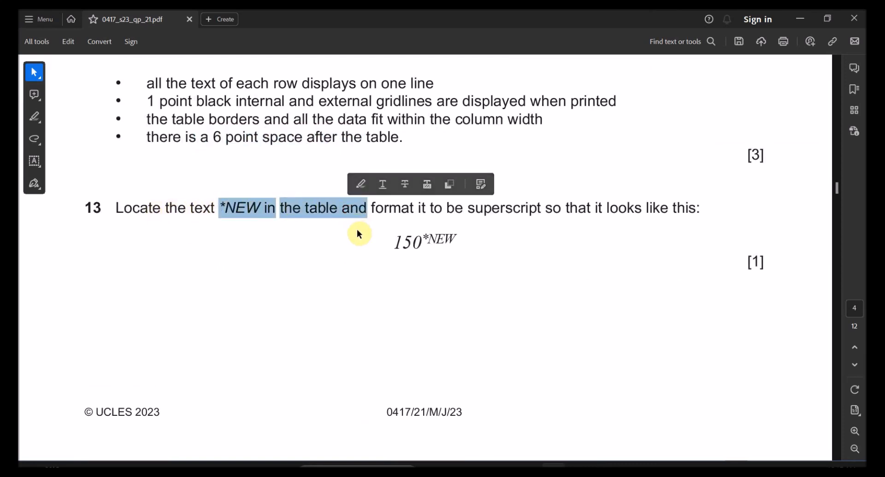
{"action": "left_click_drag", "start_coordinate": [410, 211], "coordinate": [479, 211]}
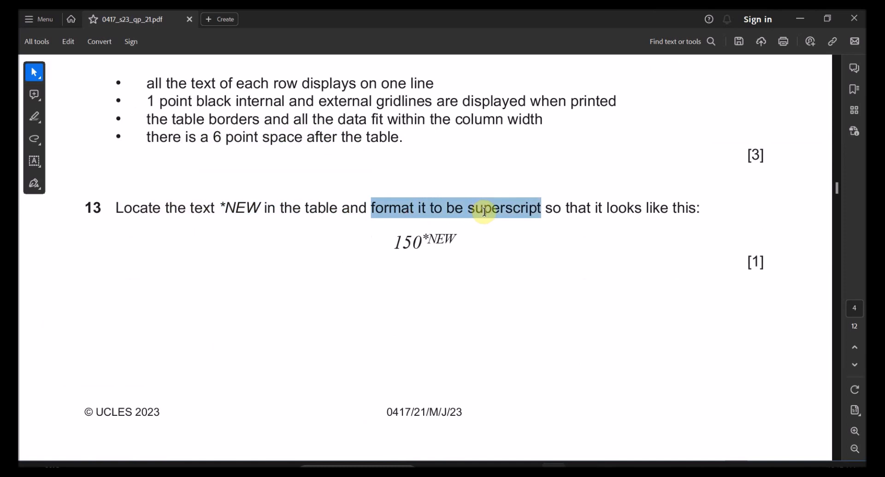
{"action": "left_click_drag", "start_coordinate": [565, 208], "coordinate": [616, 209]}
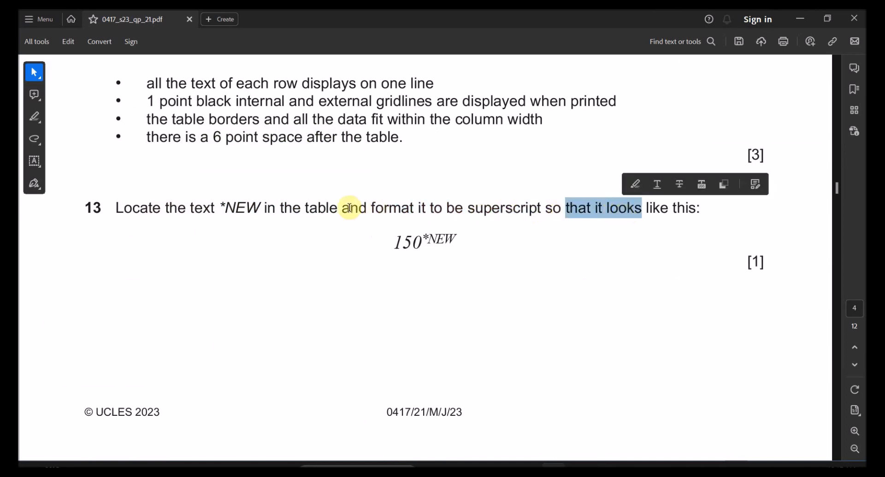
{"action": "left_click_drag", "start_coordinate": [259, 208], "coordinate": [236, 209]}
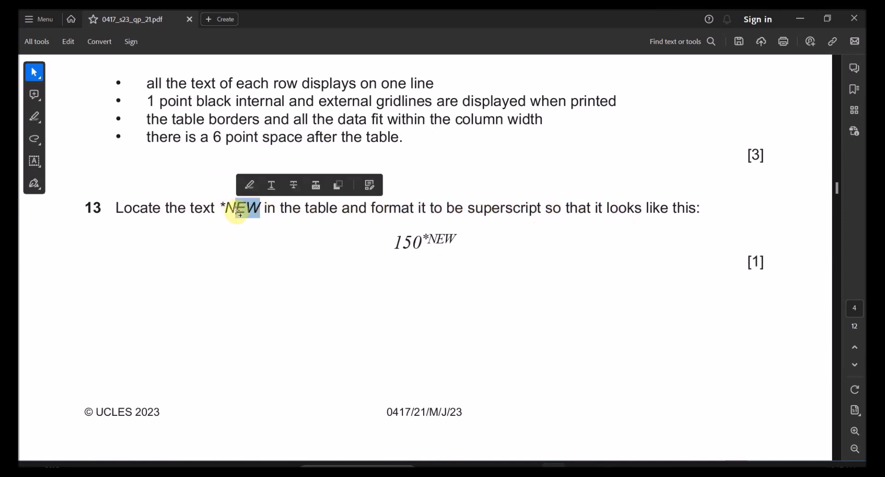
{"action": "left_click_drag", "start_coordinate": [408, 213], "coordinate": [666, 208]}
{"action": "left_click_drag", "start_coordinate": [422, 238], "coordinate": [456, 238]}
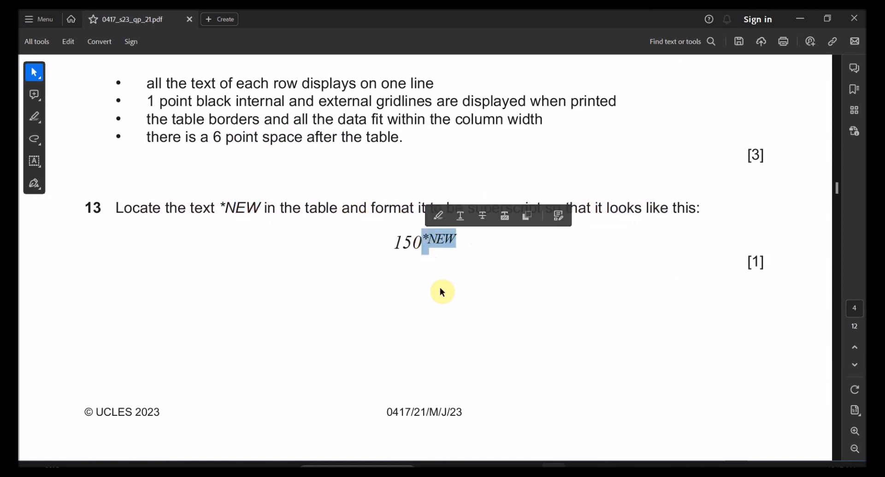
{"action": "key", "text": "alt+Tab"}
{"action": "left_click_drag", "start_coordinate": [417, 288], "coordinate": [438, 288]}
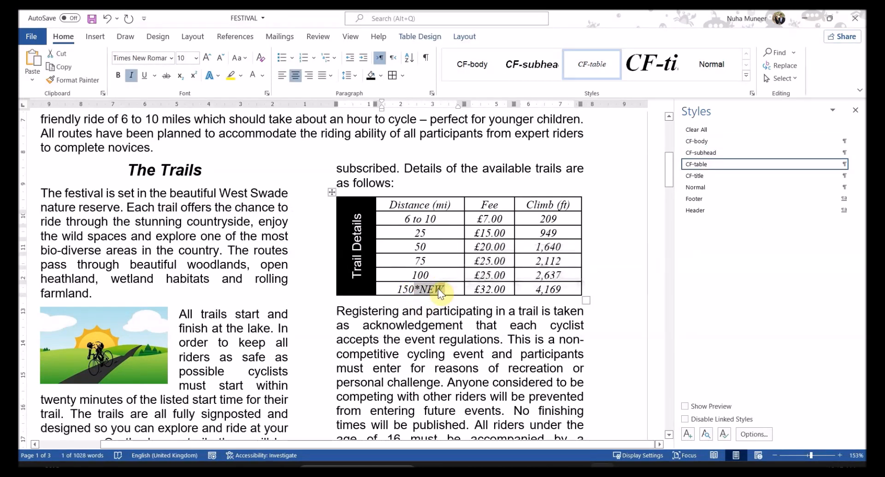
Step: Format *NEW in the 150*NEW cell as superscript, found by searching 'super'
{"action": "key", "text": "ctrl+equal"}
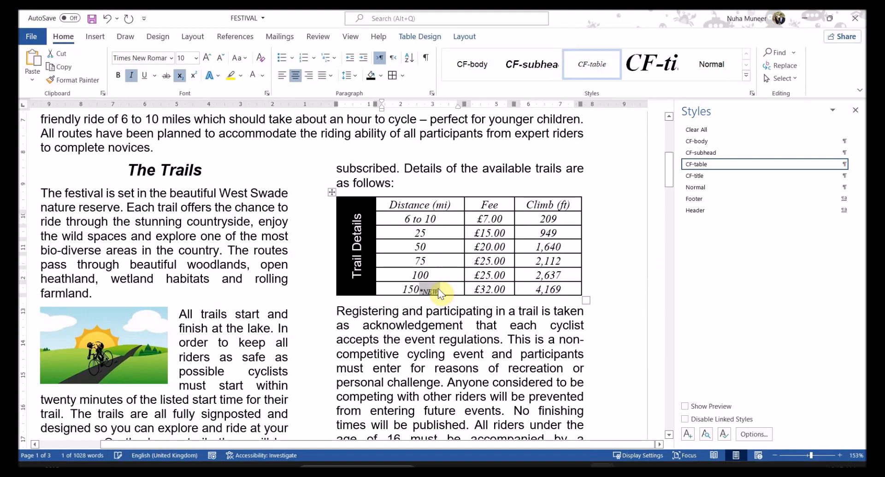
{"action": "key", "text": "Delete"}
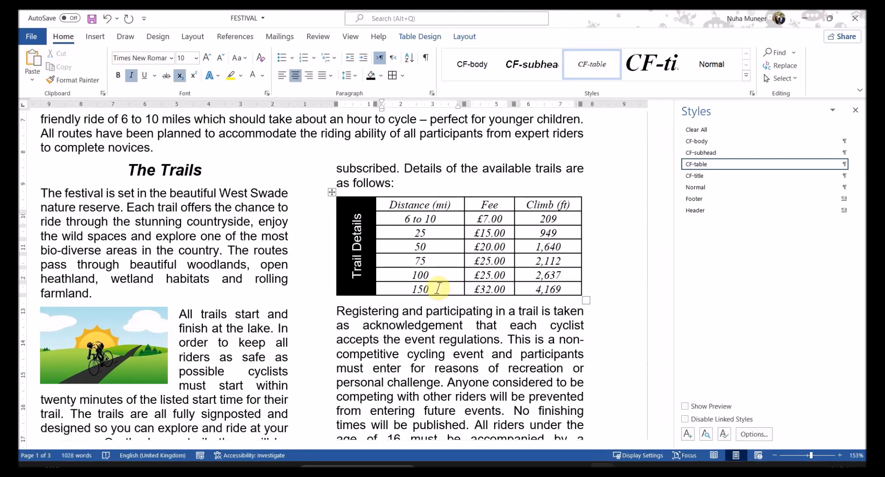
{"action": "key", "text": "ctrl+z"}
{"action": "key", "text": "ctrl+z"}
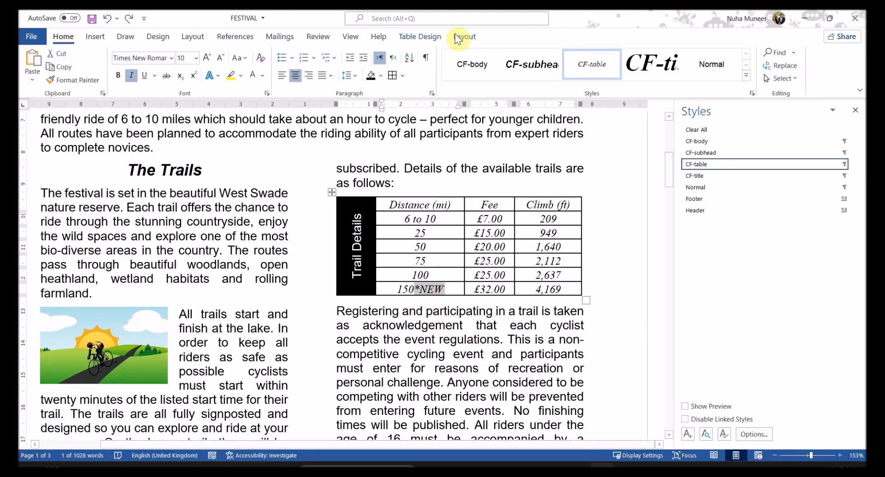
{"action": "left_click", "coordinate": [392, 19]}
{"action": "type", "text": "s"}
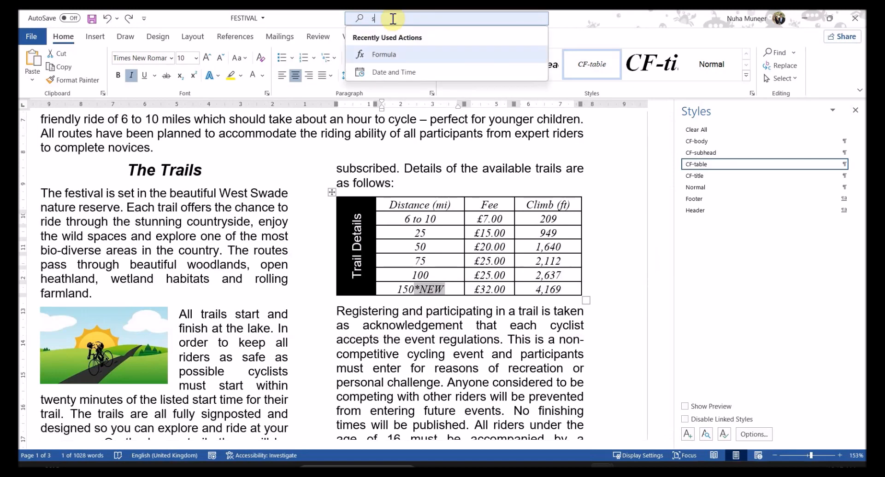
{"action": "type", "text": "uper"}
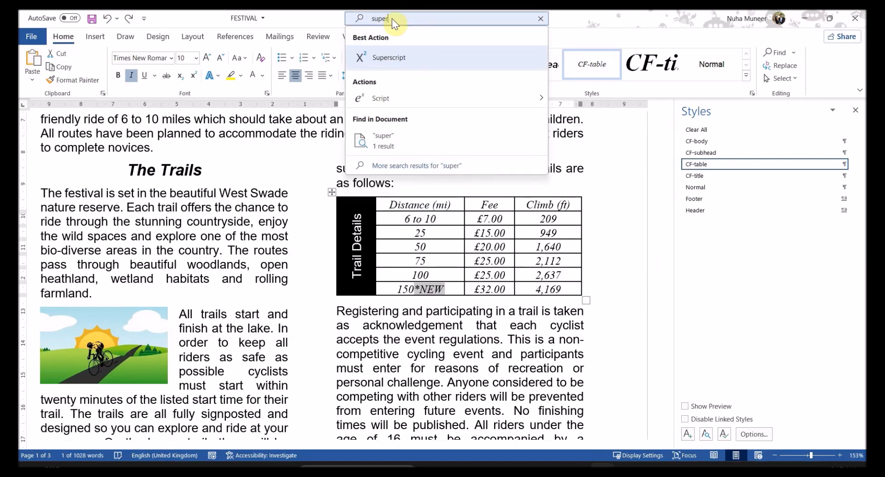
{"action": "left_click", "coordinate": [396, 61]}
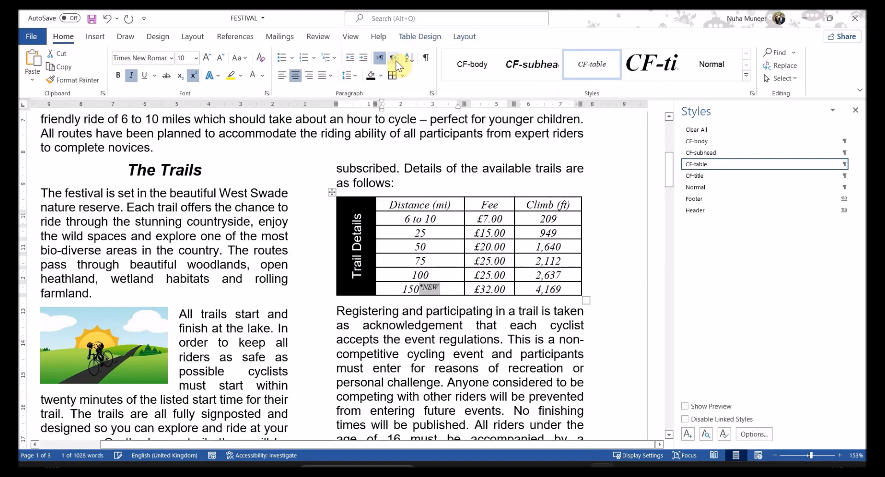
{"action": "left_click_drag", "start_coordinate": [440, 290], "coordinate": [421, 291]}
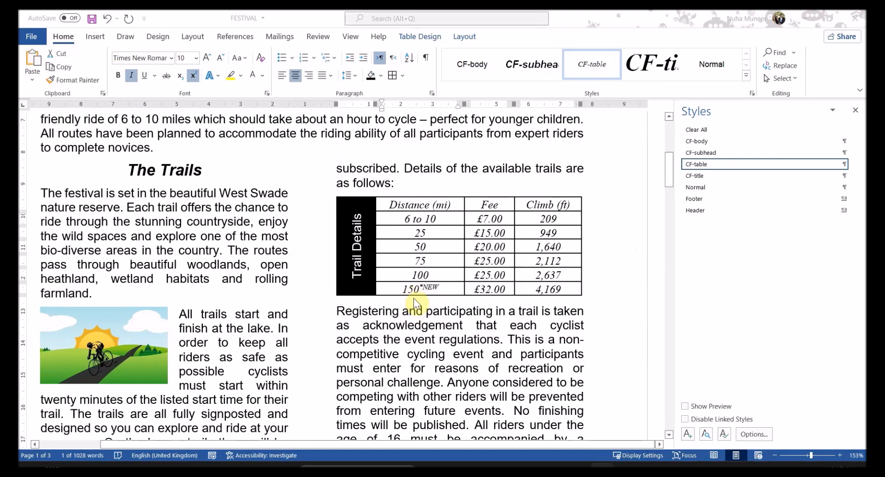
{"action": "key", "text": "alt+Tab"}
{"action": "scroll", "coordinate": [410, 300], "scroll_direction": "down", "scroll_amount": 6}
Step: Read question 14's spell-check and proofread checklist in the PDF
{"action": "scroll", "coordinate": [346, 306], "scroll_direction": "down", "scroll_amount": 2}
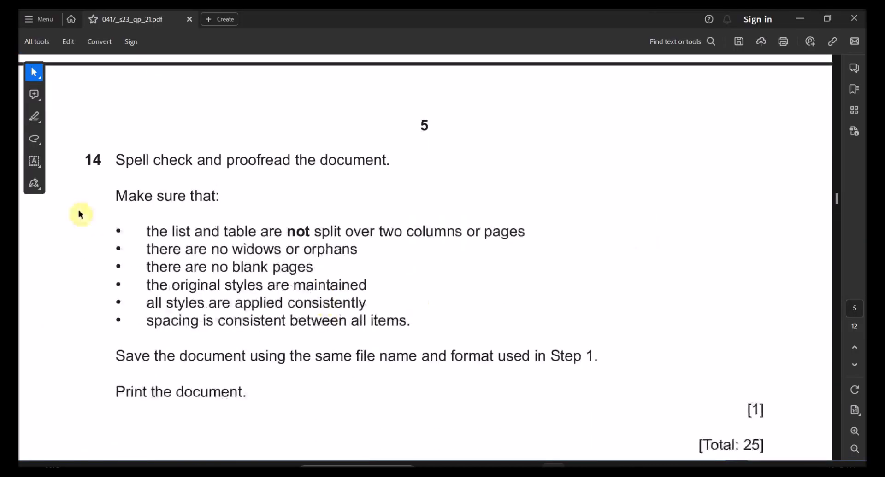
{"action": "left_click_drag", "start_coordinate": [115, 160], "coordinate": [351, 161]}
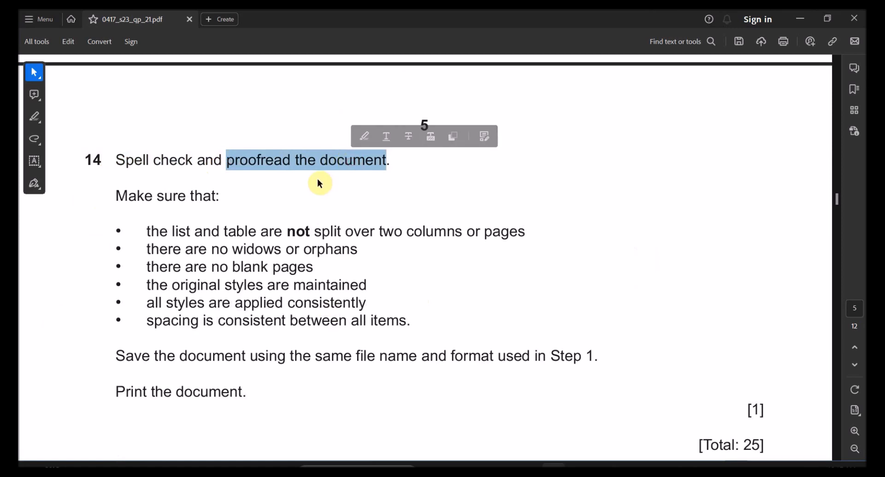
{"action": "scroll", "coordinate": [241, 217], "scroll_direction": "down", "scroll_amount": 1}
{"action": "key", "text": "alt+Tab"}
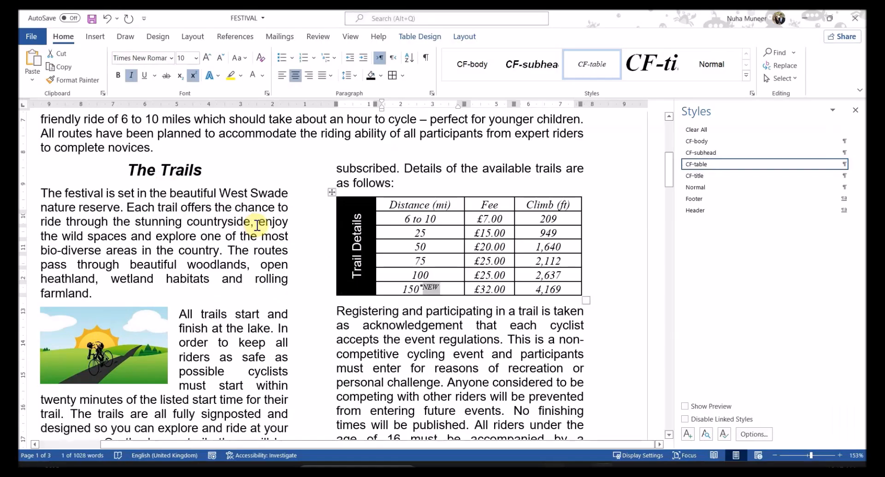
{"action": "key", "text": "alt+Tab"}
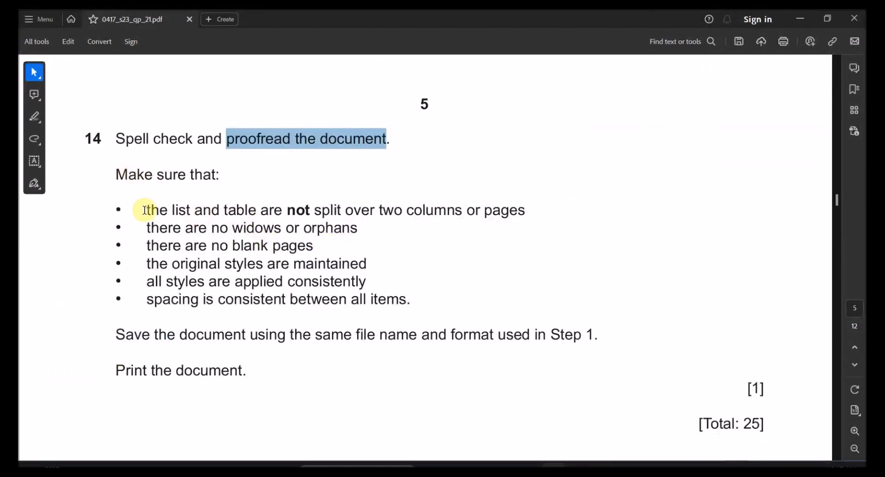
{"action": "key", "text": "alt+Tab"}
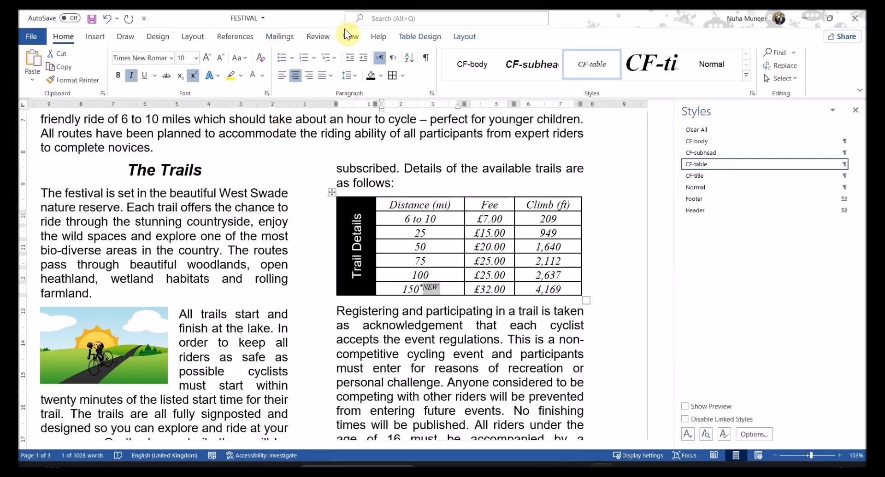
Step: Run Spelling & Grammar on the selection, declining to check the rest of the document
{"action": "left_click", "coordinate": [321, 38]}
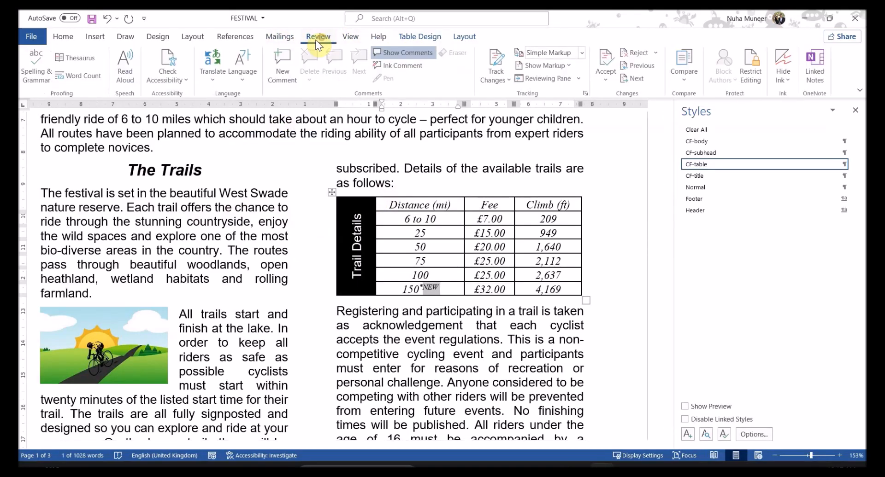
{"action": "left_click", "coordinate": [31, 62]}
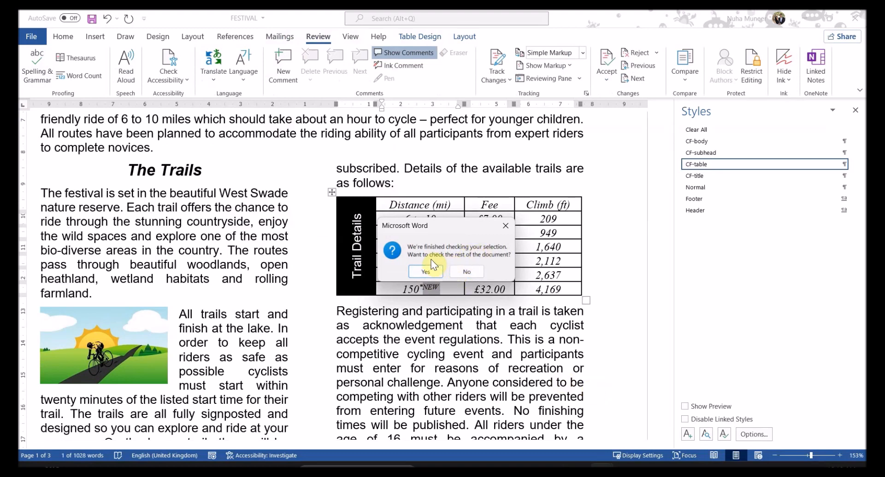
{"action": "left_click", "coordinate": [461, 272]}
Step: Compare the oversized bold italic paragraph's style with a normal body paragraph
{"action": "scroll", "coordinate": [534, 313], "scroll_direction": "down", "scroll_amount": 5}
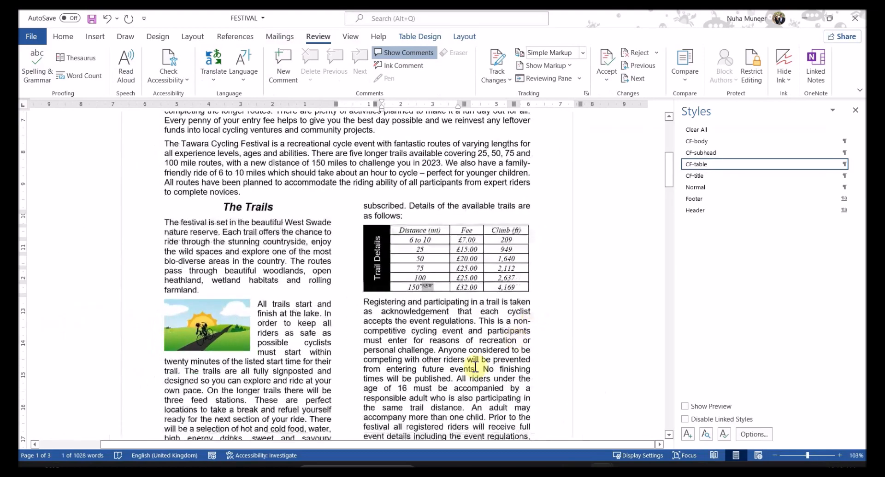
{"action": "scroll", "coordinate": [476, 357], "scroll_direction": "down", "scroll_amount": 20}
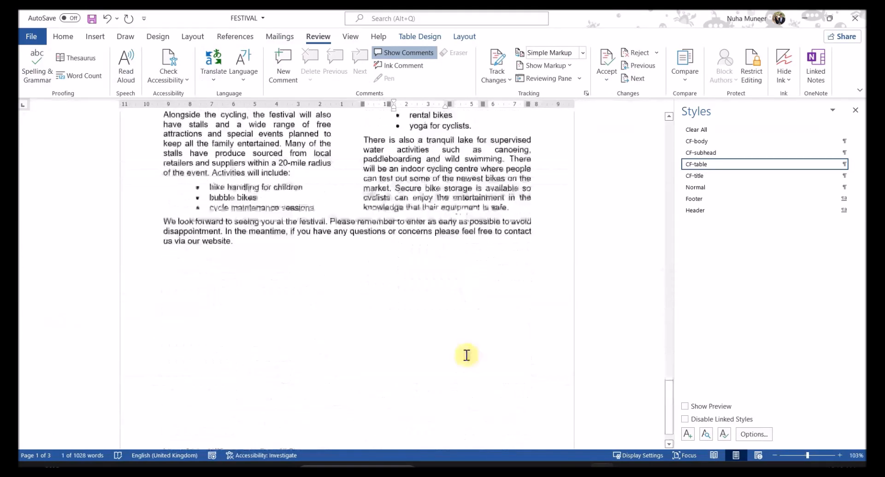
{"action": "scroll", "coordinate": [467, 355], "scroll_direction": "up", "scroll_amount": 15}
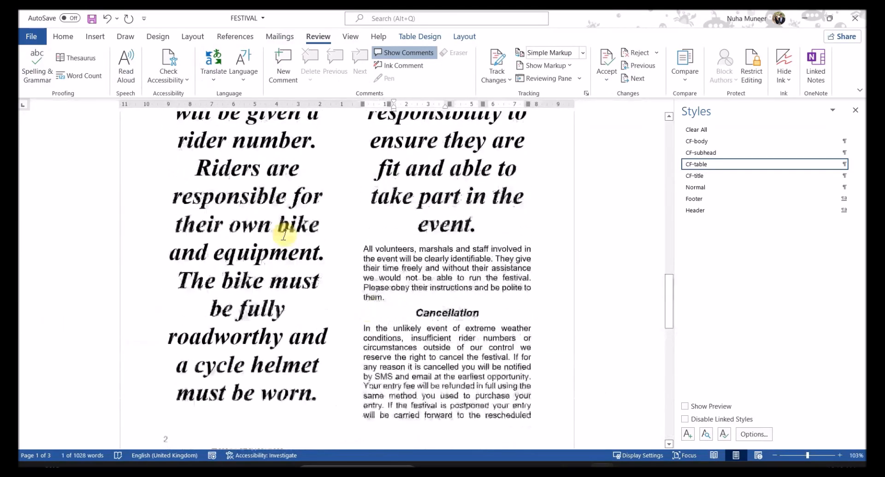
{"action": "left_click", "coordinate": [259, 235]}
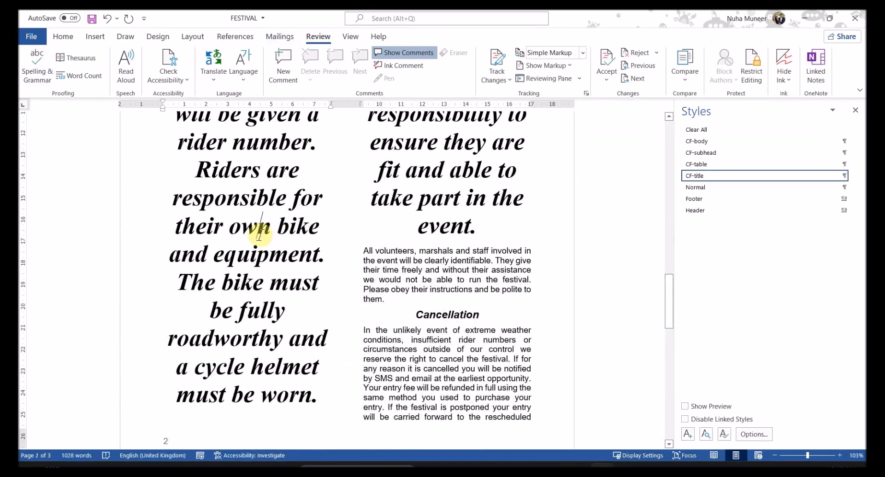
{"action": "scroll", "coordinate": [292, 267], "scroll_direction": "up", "scroll_amount": 8}
{"action": "scroll", "coordinate": [291, 289], "scroll_direction": "down", "scroll_amount": 2}
{"action": "scroll", "coordinate": [292, 402], "scroll_direction": "up", "scroll_amount": 7}
{"action": "left_click", "coordinate": [430, 240]}
{"action": "scroll", "coordinate": [426, 244], "scroll_direction": "down", "scroll_amount": 5}
{"action": "scroll", "coordinate": [423, 247], "scroll_direction": "up", "scroll_amount": 3}
{"action": "scroll", "coordinate": [410, 177], "scroll_direction": "down", "scroll_amount": 1}
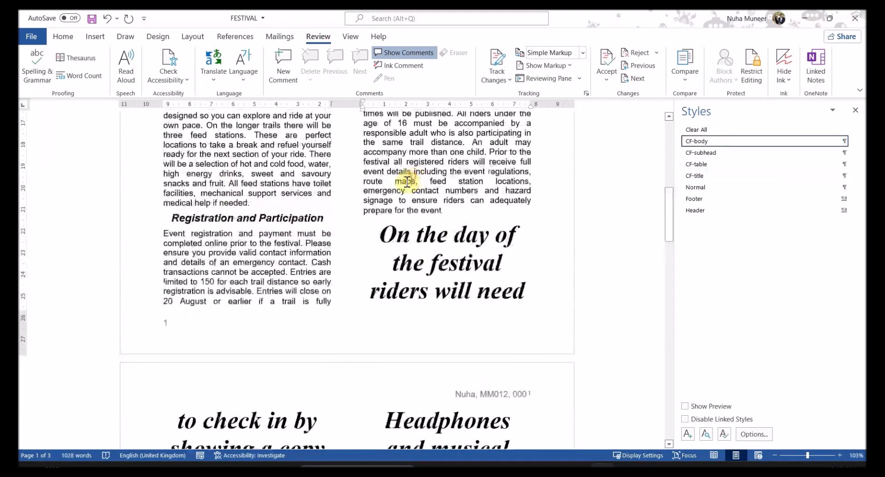
{"action": "left_click", "coordinate": [64, 36]}
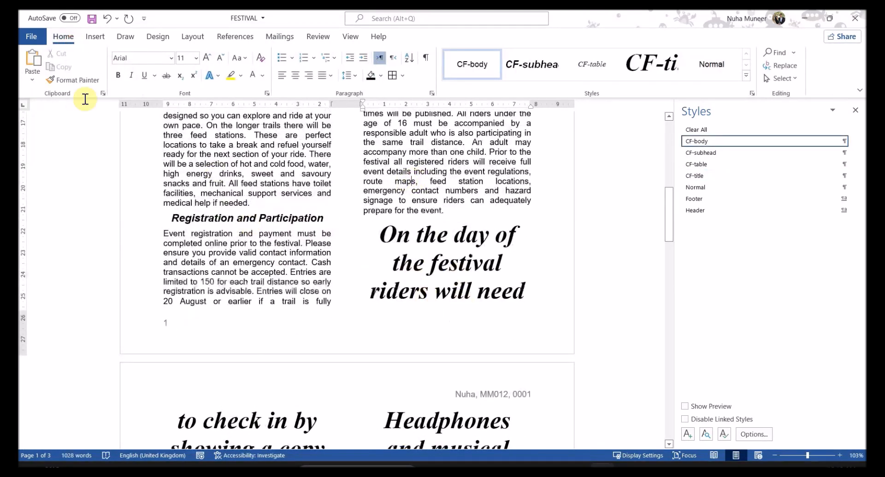
Step: Look over the j2321festival reference text, then minimize it
{"action": "left_click", "coordinate": [76, 81]}
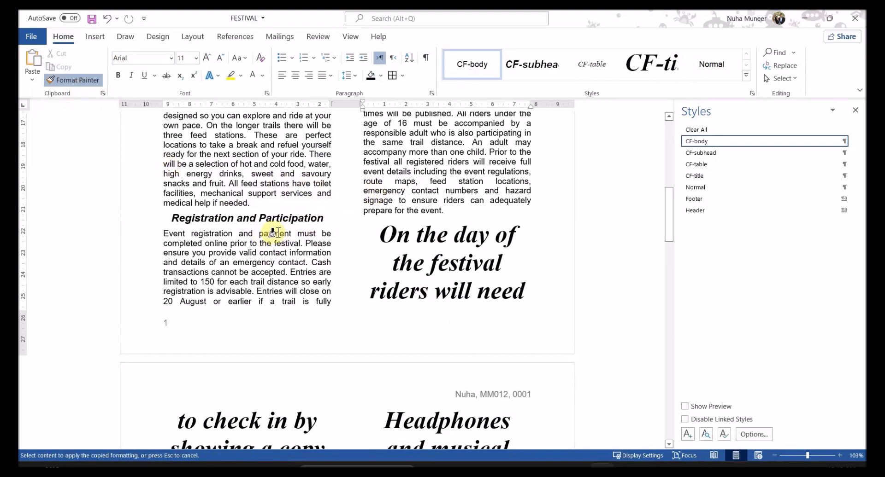
{"action": "scroll", "coordinate": [286, 280], "scroll_direction": "down", "scroll_amount": 3}
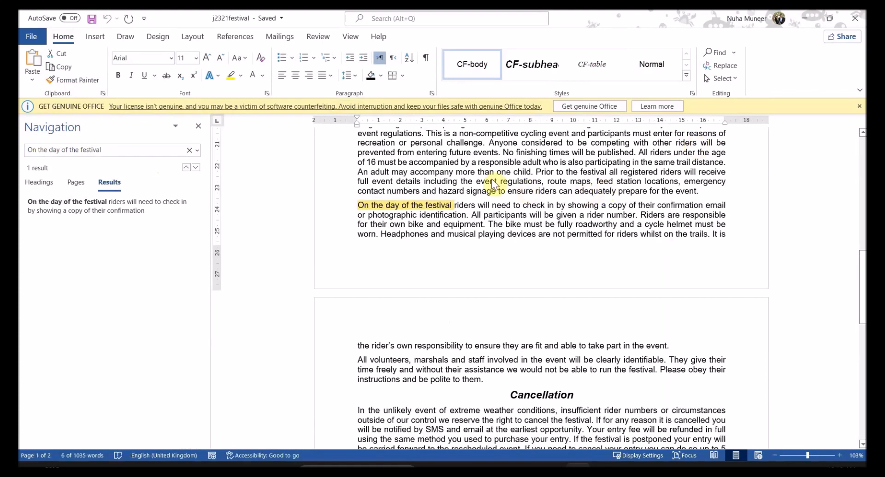
{"action": "left_click_drag", "start_coordinate": [380, 163], "coordinate": [478, 230]}
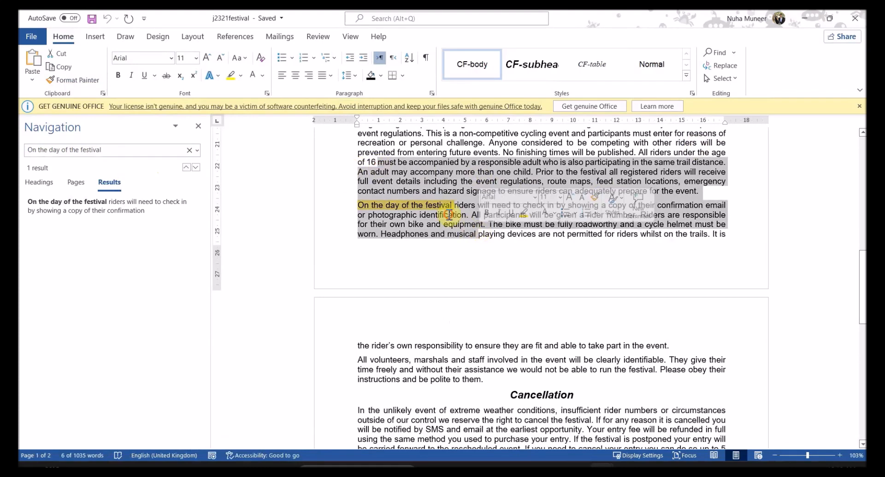
{"action": "left_click", "coordinate": [449, 214]}
{"action": "scroll", "coordinate": [454, 258], "scroll_direction": "down", "scroll_amount": 2}
{"action": "scroll", "coordinate": [433, 241], "scroll_direction": "up", "scroll_amount": 2}
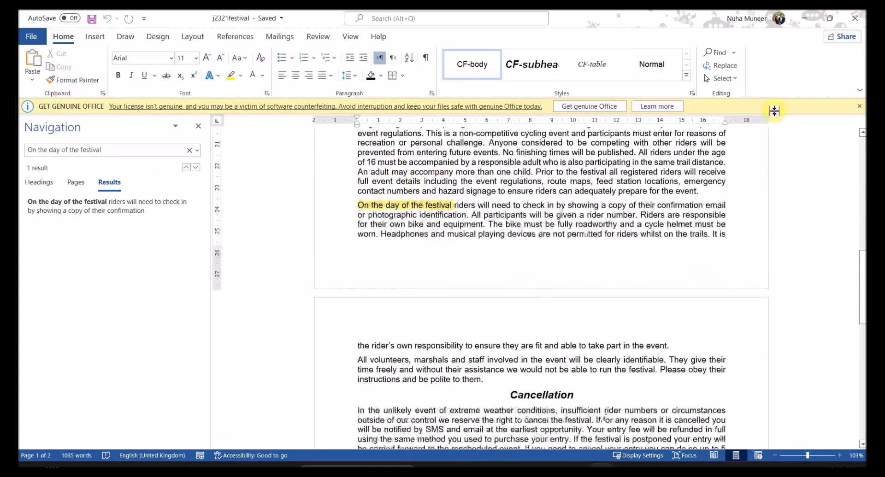
{"action": "left_click", "coordinate": [804, 20]}
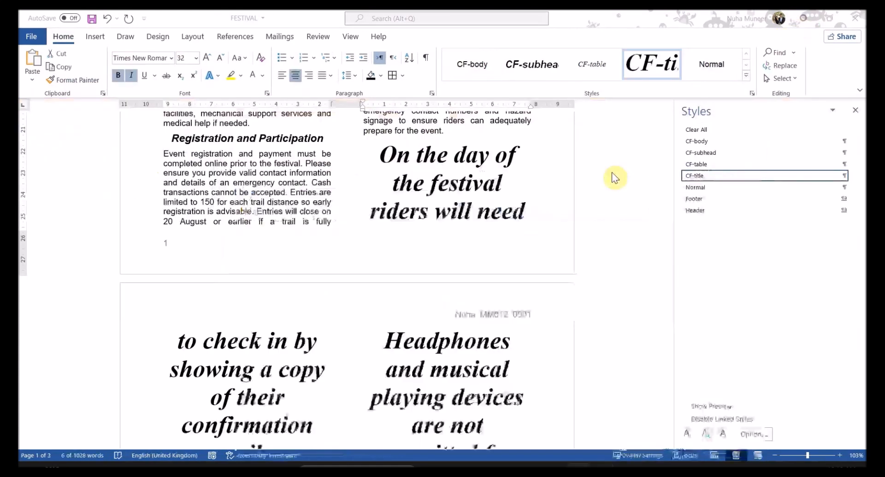
Step: Format-paint body text onto the whole 'On the day of the festival' paragraph
{"action": "left_click", "coordinate": [292, 187]}
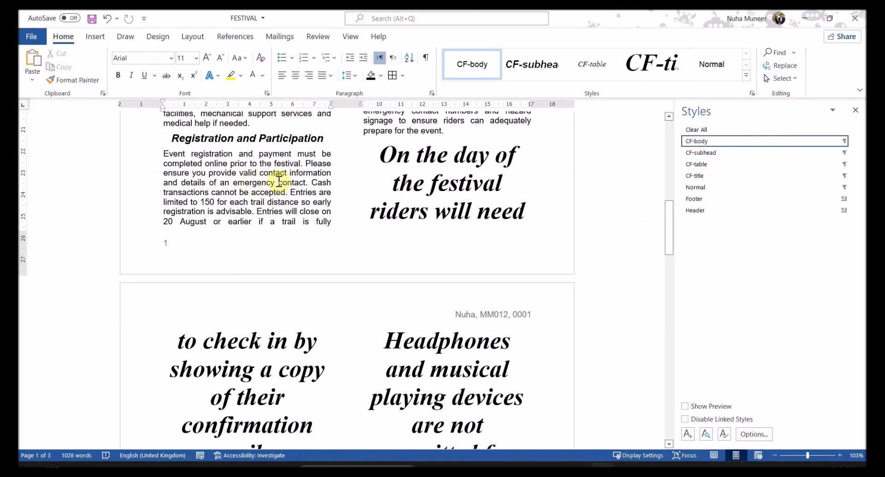
{"action": "left_click_drag", "start_coordinate": [379, 153], "coordinate": [428, 374]}
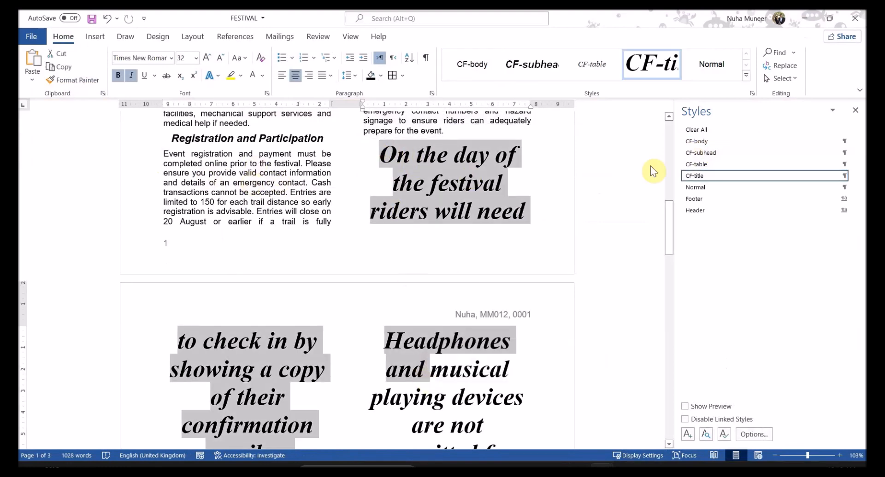
{"action": "left_click", "coordinate": [273, 188]}
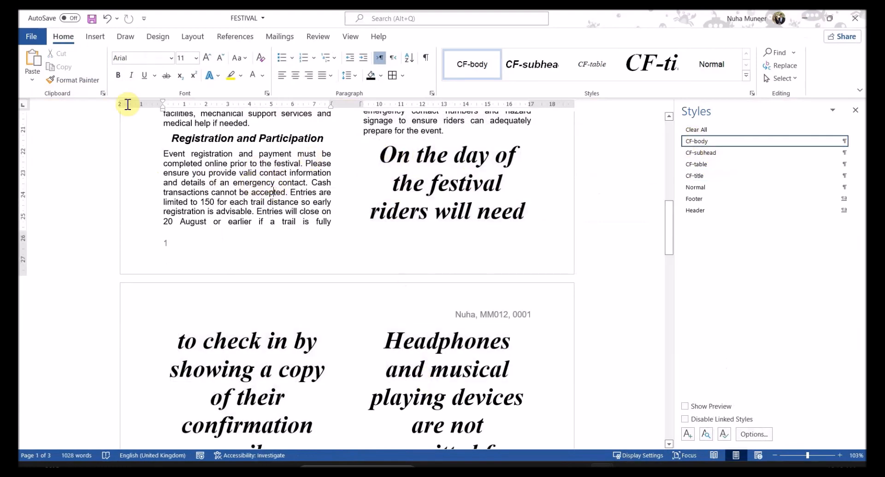
{"action": "left_click", "coordinate": [73, 81]}
{"action": "mouse_move", "coordinate": [374, 155]}
{"action": "left_mouse_down"}
{"action": "mouse_move", "coordinate": [381, 456]}
{"action": "mouse_move", "coordinate": [414, 394]}
{"action": "mouse_move", "coordinate": [470, 364]}
{"action": "left_mouse_up"}
{"action": "scroll", "coordinate": [456, 325], "scroll_direction": "up", "scroll_amount": 8}
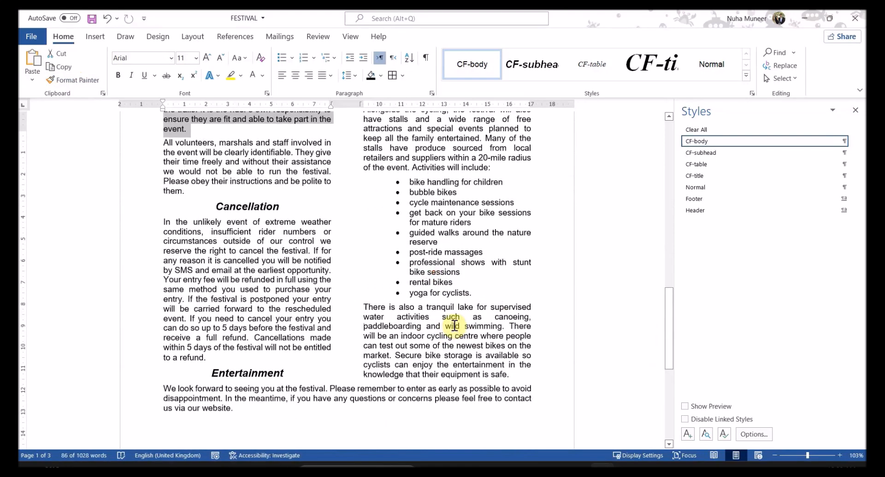
{"action": "scroll", "coordinate": [454, 325], "scroll_direction": "up", "scroll_amount": 4}
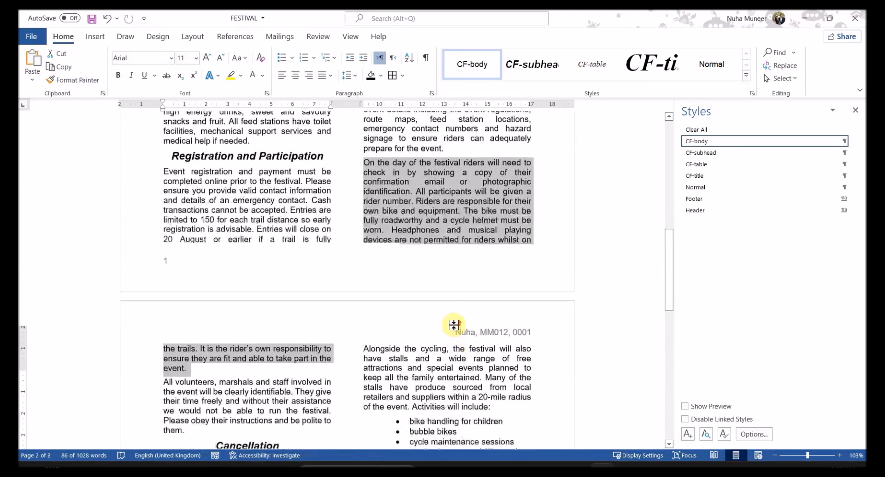
{"action": "left_click", "coordinate": [430, 223]}
{"action": "left_click", "coordinate": [529, 469]}
{"action": "mouse_move", "coordinate": [602, 466]}
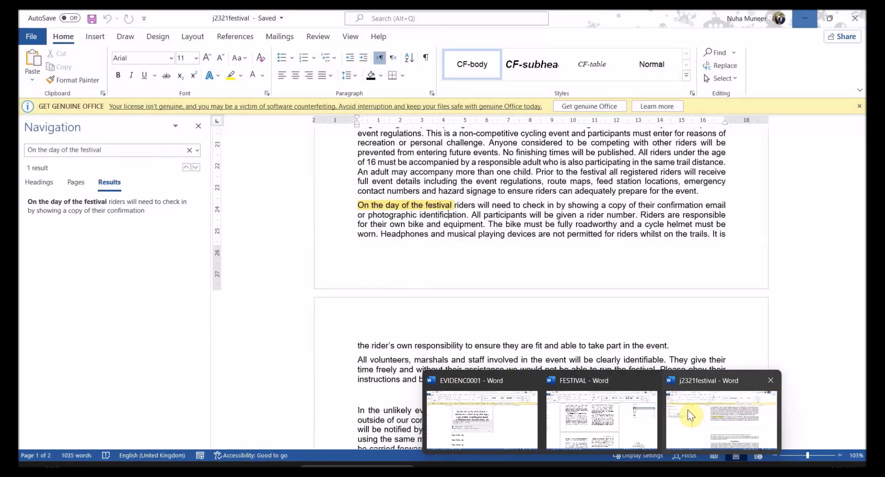
Step: Compare the 'On the day of the festival' paragraph in j2321festival, then close that source document
{"action": "left_click", "coordinate": [687, 411]}
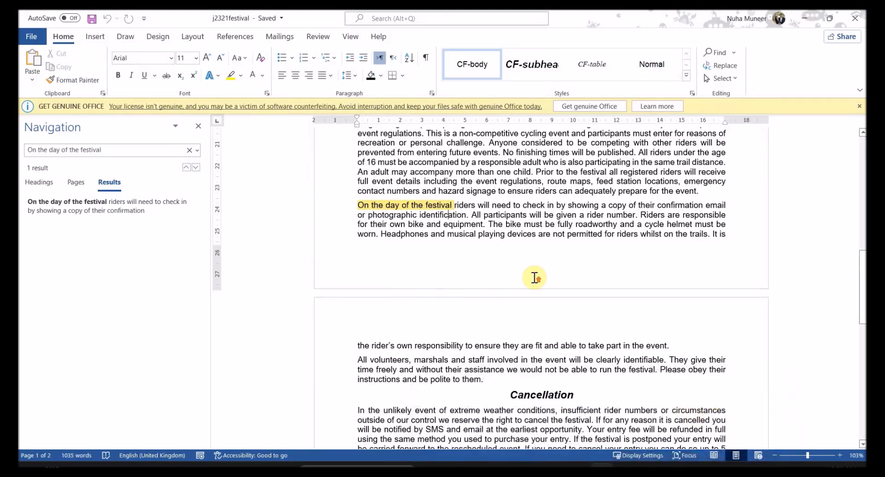
{"action": "scroll", "coordinate": [534, 278], "scroll_direction": "up", "scroll_amount": 2}
{"action": "left_click_drag", "start_coordinate": [473, 243], "coordinate": [538, 304]}
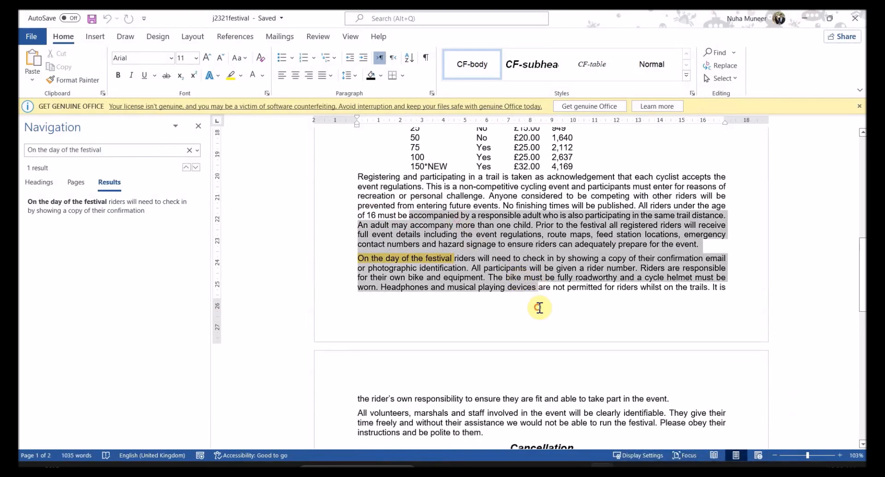
{"action": "scroll", "coordinate": [541, 252], "scroll_direction": "down", "scroll_amount": 2}
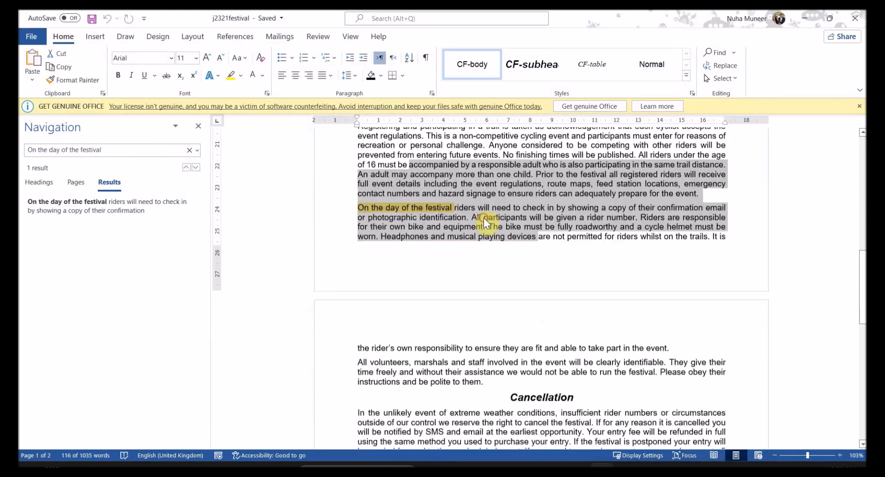
{"action": "left_click", "coordinate": [483, 215]}
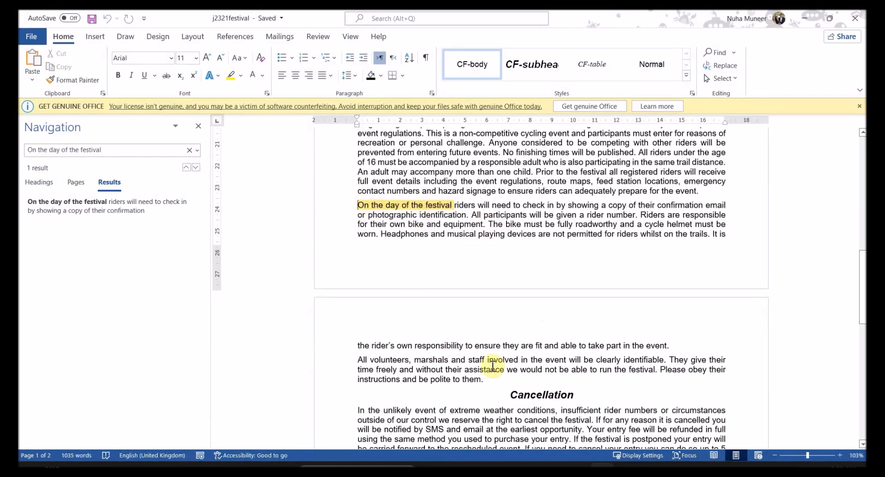
{"action": "left_click_drag", "start_coordinate": [661, 345], "coordinate": [358, 205]}
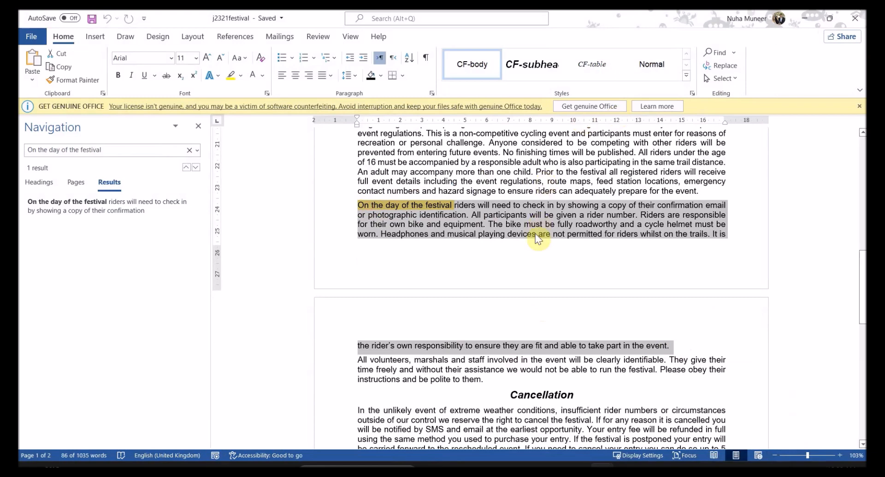
{"action": "left_click", "coordinate": [845, 25]}
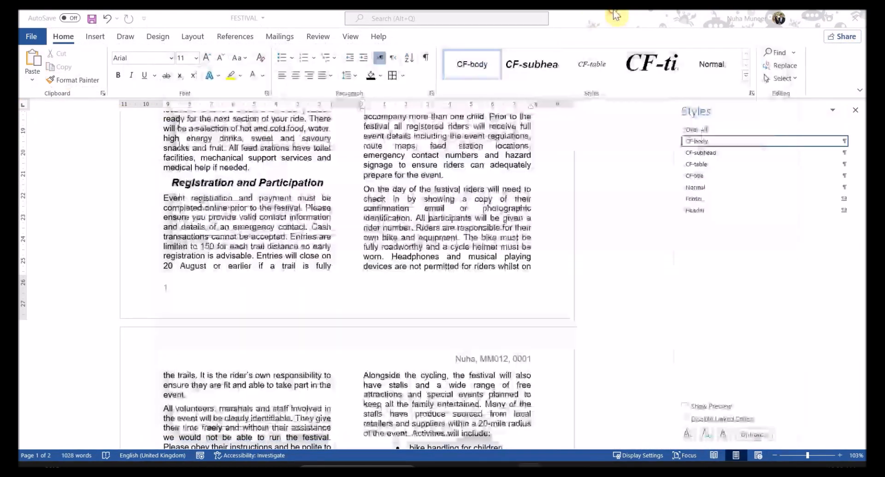
{"action": "scroll", "coordinate": [357, 320], "scroll_direction": "down", "scroll_amount": 1}
{"action": "scroll", "coordinate": [359, 328], "scroll_direction": "down", "scroll_amount": 1}
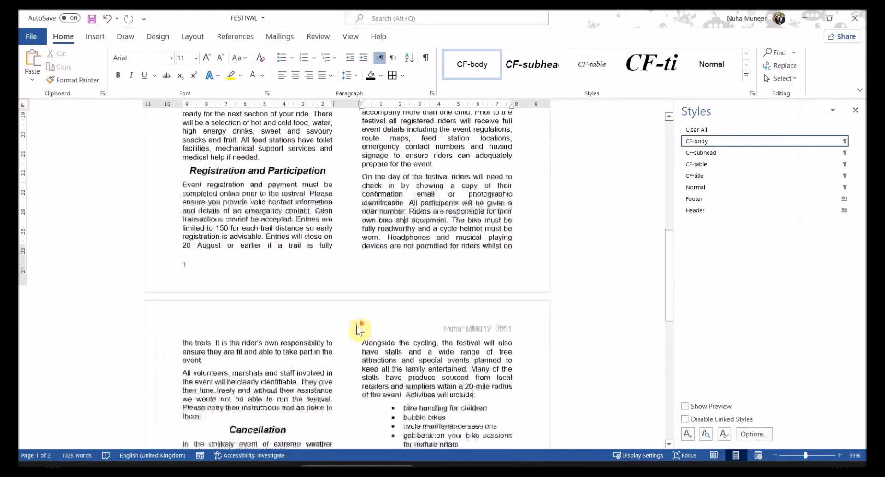
{"action": "scroll", "coordinate": [358, 326], "scroll_direction": "up", "scroll_amount": 3}
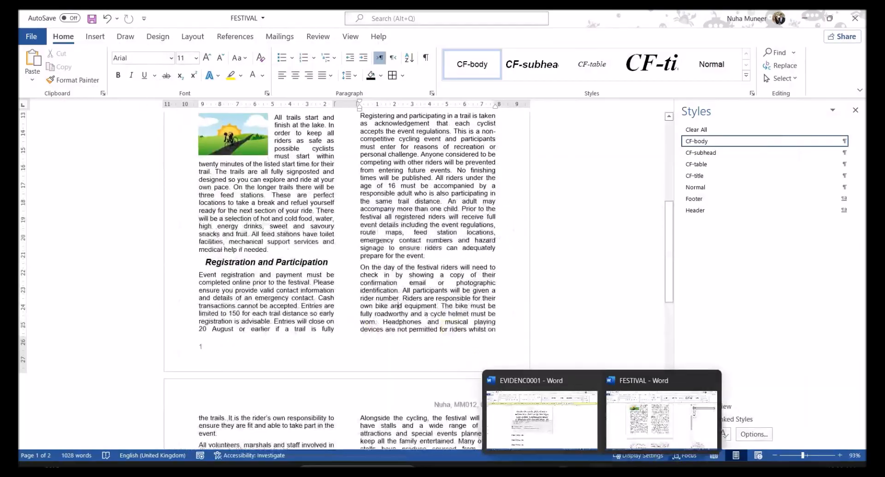
Step: Highlight the list-and-table and not-split-over-columns checklist items and check FESTIVAL against them
{"action": "left_click", "coordinate": [532, 458]}
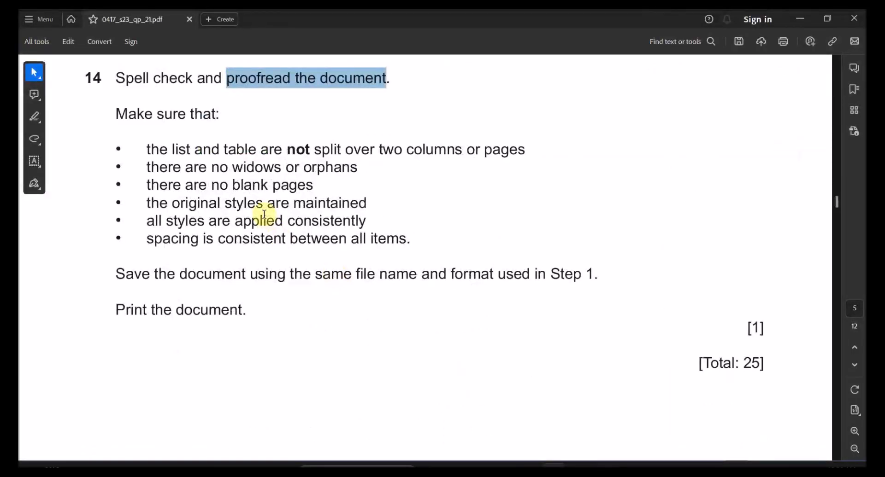
{"action": "left_click_drag", "start_coordinate": [182, 151], "coordinate": [331, 149]}
{"action": "left_click_drag", "start_coordinate": [406, 150], "coordinate": [445, 151]}
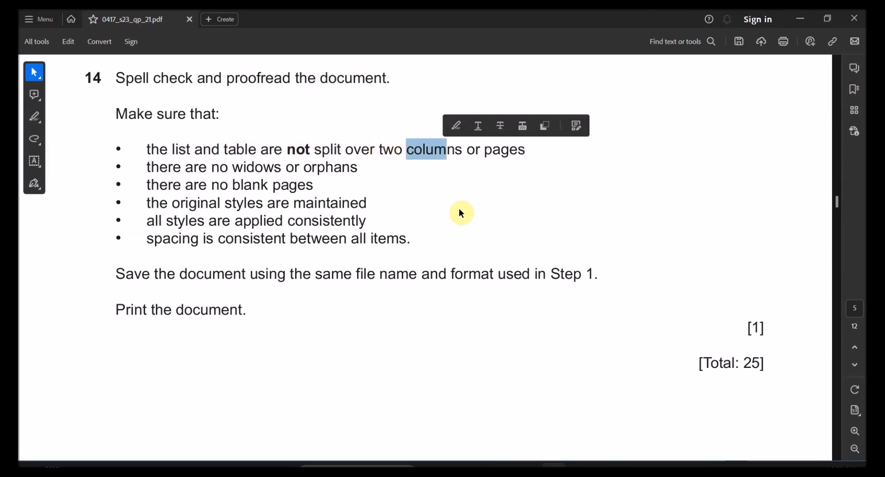
{"action": "key", "text": "alt+Tab"}
{"action": "scroll", "coordinate": [465, 350], "scroll_direction": "up", "scroll_amount": 10}
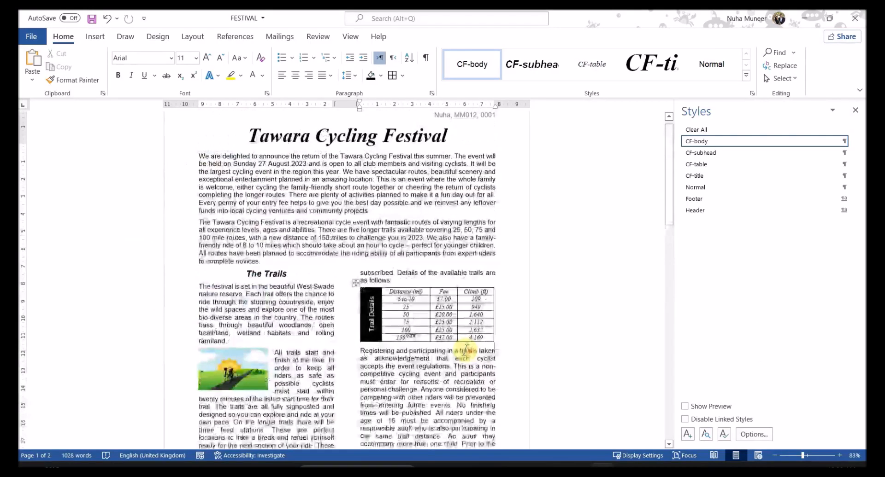
{"action": "key", "text": "alt+Tab"}
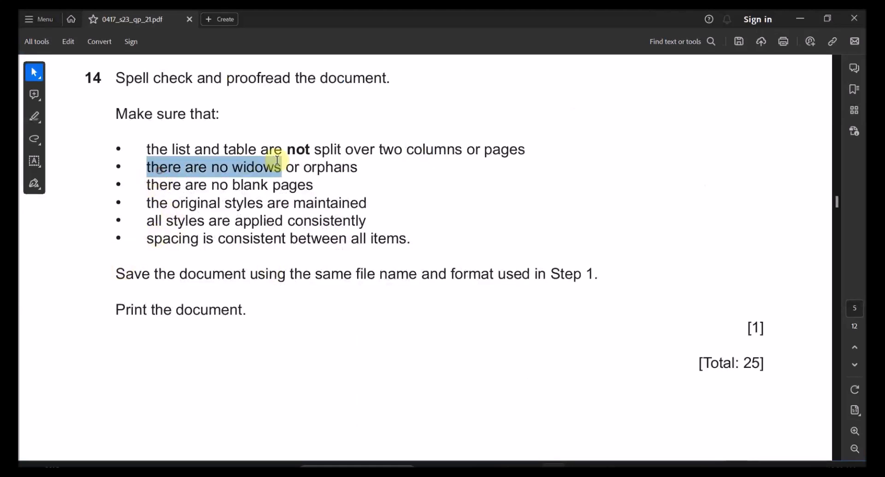
{"action": "key", "text": "alt+Tab"}
{"action": "scroll", "coordinate": [479, 369], "scroll_direction": "down", "scroll_amount": 5}
{"action": "scroll", "coordinate": [476, 377], "scroll_direction": "down", "scroll_amount": 15}
{"action": "scroll", "coordinate": [475, 378], "scroll_direction": "down", "scroll_amount": 10}
Step: Highlight the no-blank-pages requirement and recheck the FESTIVAL layout for blank pages
{"action": "key", "text": "alt+Tab"}
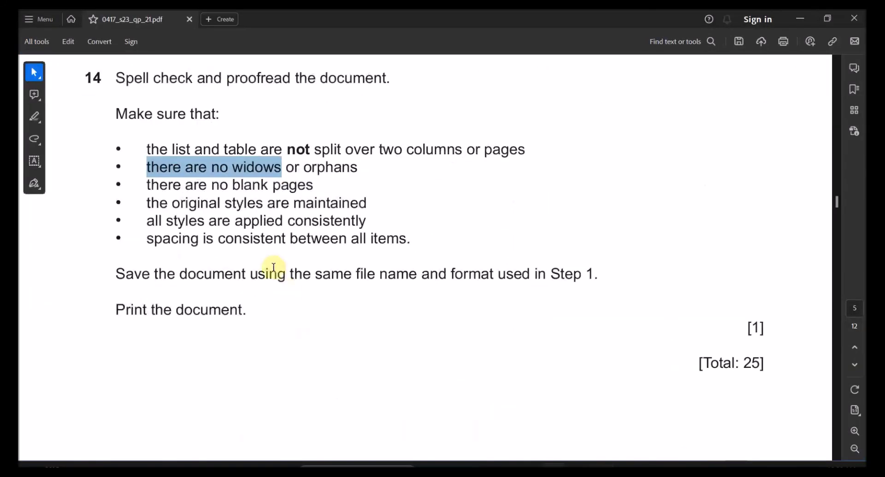
{"action": "left_click_drag", "start_coordinate": [210, 185], "coordinate": [313, 186]}
{"action": "key", "text": "alt+Tab"}
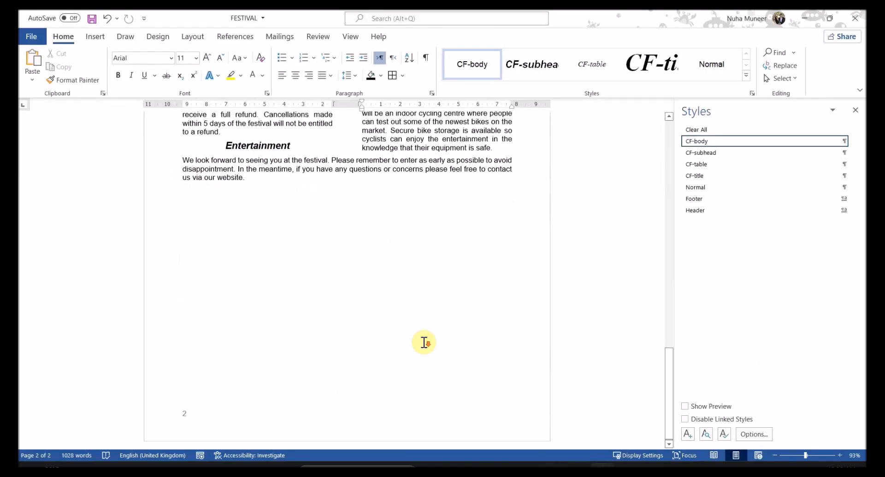
{"action": "scroll", "coordinate": [424, 342], "scroll_direction": "up", "scroll_amount": 5}
{"action": "scroll", "coordinate": [424, 342], "scroll_direction": "down", "scroll_amount": 4}
{"action": "key", "text": "alt+Tab"}
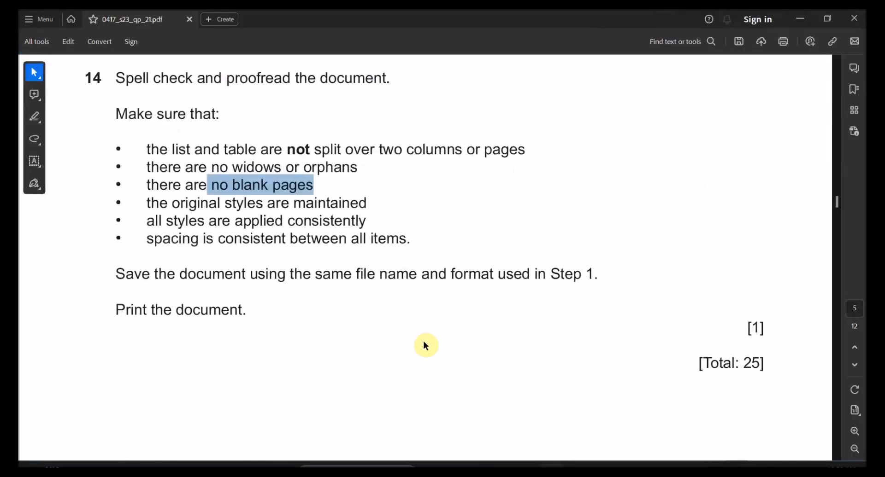
{"action": "left_click_drag", "start_coordinate": [297, 204], "coordinate": [298, 204]}
{"action": "key", "text": "alt+Tab"}
{"action": "scroll", "coordinate": [405, 236], "scroll_direction": "up", "scroll_amount": 6}
{"action": "scroll", "coordinate": [405, 236], "scroll_direction": "up", "scroll_amount": 2}
Step: Highlight the consistent styles and consistent spacing requirements in the question 14 checklist
{"action": "key", "text": "alt+Tab"}
{"action": "left_click_drag", "start_coordinate": [166, 216], "coordinate": [235, 218]}
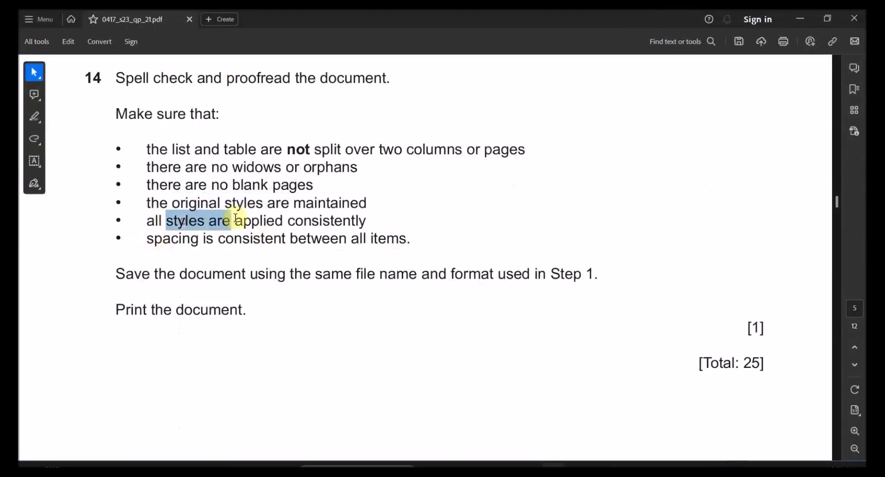
{"action": "left_click_drag", "start_coordinate": [292, 214], "coordinate": [338, 232]}
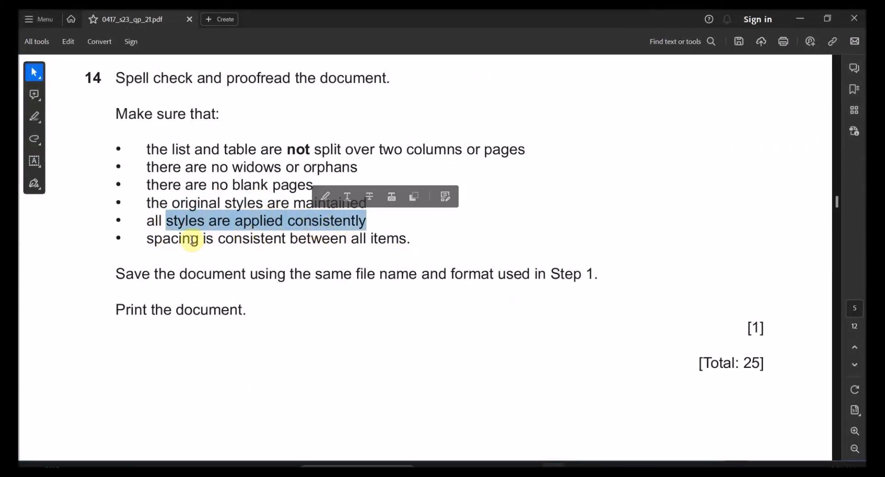
{"action": "left_click_drag", "start_coordinate": [147, 239], "coordinate": [220, 239]}
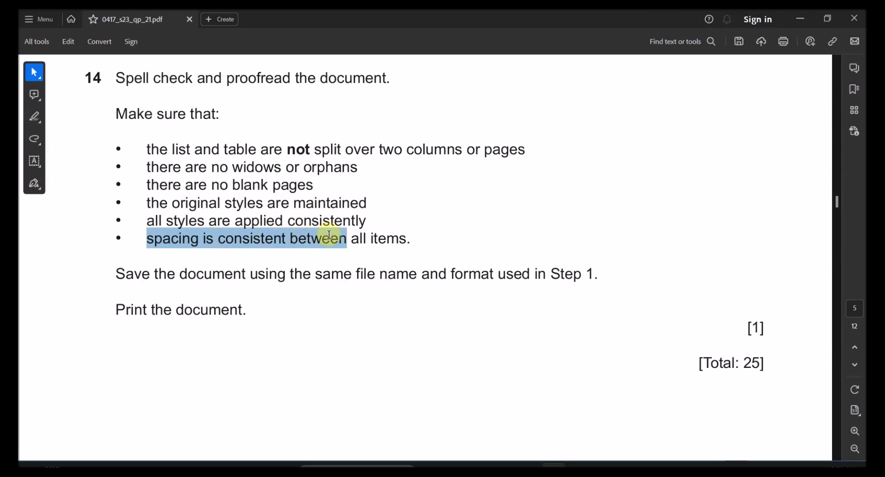
{"action": "scroll", "coordinate": [338, 332], "scroll_direction": "up", "scroll_amount": 5}
{"action": "key", "text": "alt+Tab"}
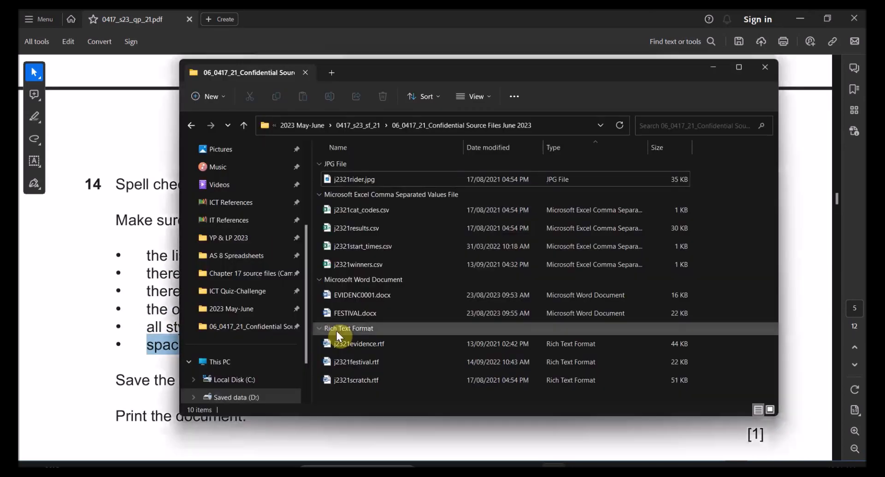
Step: Reread question 14's instruction to save FESTIVAL with the Step 1 name and format
{"action": "key", "text": "alt+Tab"}
{"action": "scroll", "coordinate": [484, 375], "scroll_direction": "down", "scroll_amount": 8}
{"action": "key", "text": "alt+Tab"}
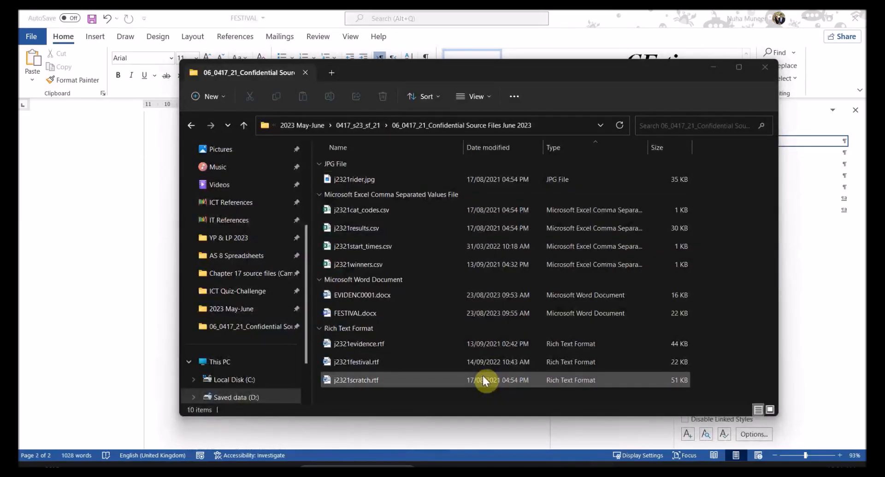
{"action": "key", "text": "alt+Tab"}
{"action": "scroll", "coordinate": [468, 364], "scroll_direction": "down", "scroll_amount": 1}
{"action": "mouse_move", "coordinate": [180, 317]}
{"action": "left_mouse_down"}
{"action": "mouse_move", "coordinate": [494, 328]}
{"action": "mouse_move", "coordinate": [579, 317]}
{"action": "left_mouse_up"}
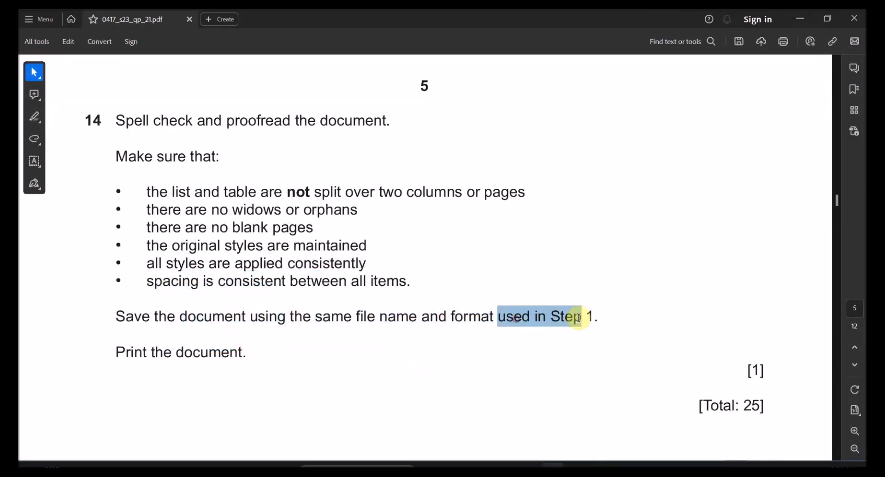
{"action": "scroll", "coordinate": [343, 373], "scroll_direction": "down", "scroll_amount": 2}
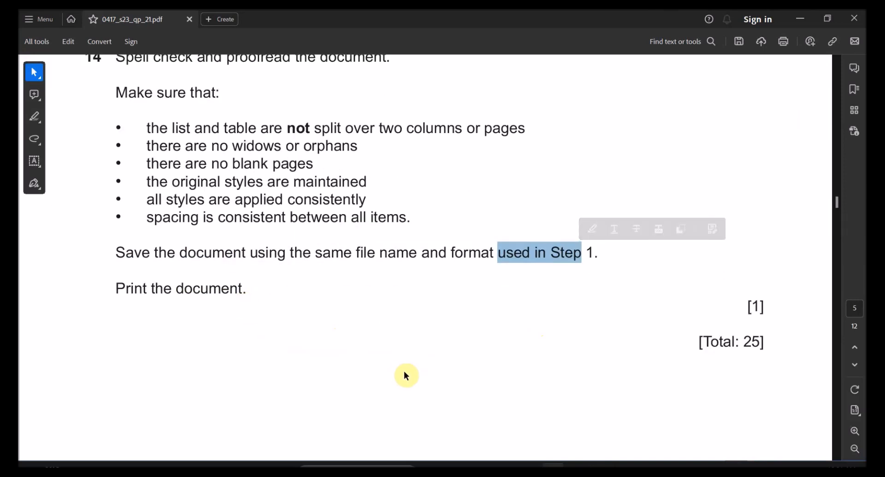
Step: Bring the FESTIVAL document in Word back to the front from the taskbar
{"action": "key", "text": "alt+Tab"}
{"action": "mouse_move", "coordinate": [553, 466]}
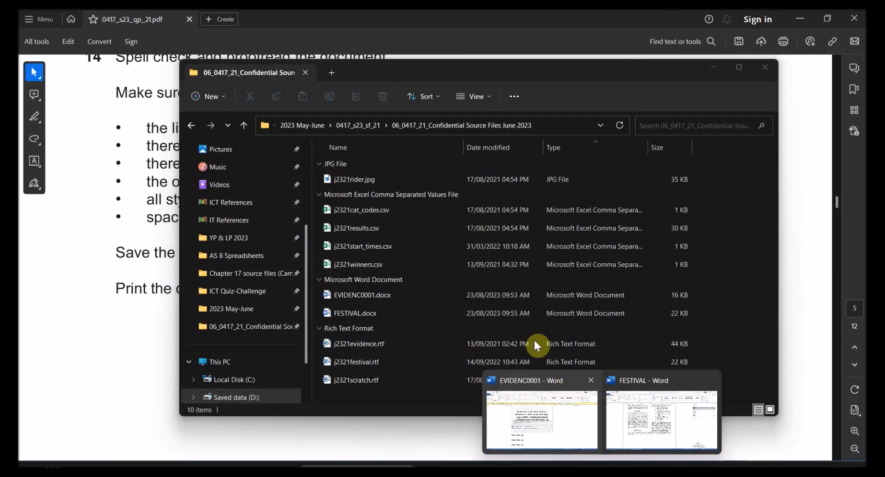
{"action": "left_click", "coordinate": [623, 422]}
{"action": "scroll", "coordinate": [503, 350], "scroll_direction": "down", "scroll_amount": 4}
{"action": "scroll", "coordinate": [503, 350], "scroll_direction": "up", "scroll_amount": 12}
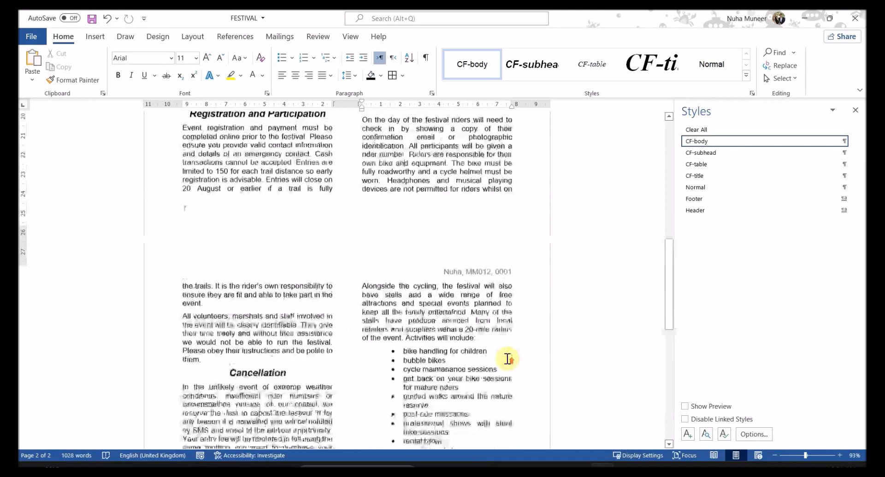
Step: Close the Styles pane in the FESTIVAL document
{"action": "left_click", "coordinate": [854, 110]}
{"action": "scroll", "coordinate": [351, 243], "scroll_direction": "up", "scroll_amount": 5}
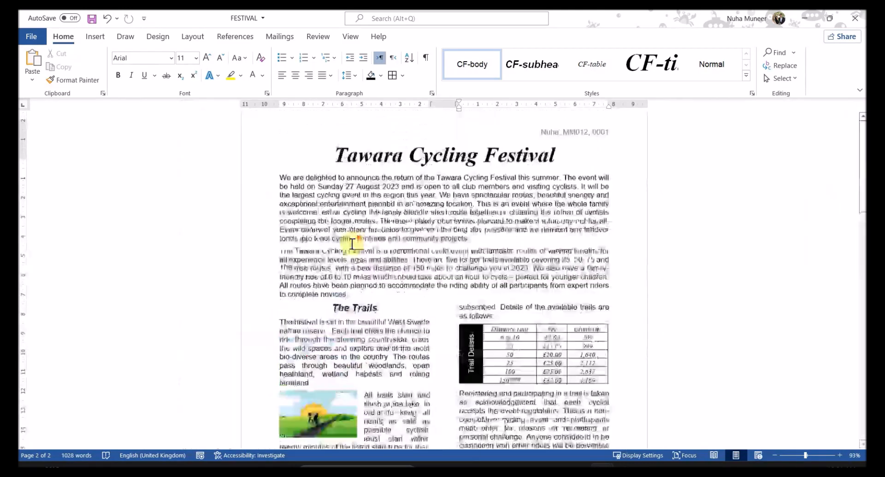
{"action": "scroll", "coordinate": [442, 271], "scroll_direction": "up", "scroll_amount": 2}
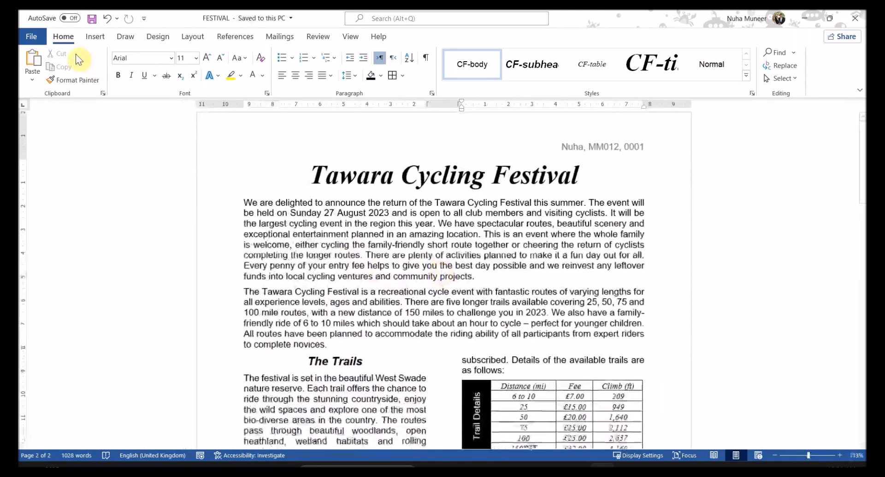
Step: Check the print preview shows FESTIVAL as two pages, then return to editing
{"action": "left_click", "coordinate": [32, 36]}
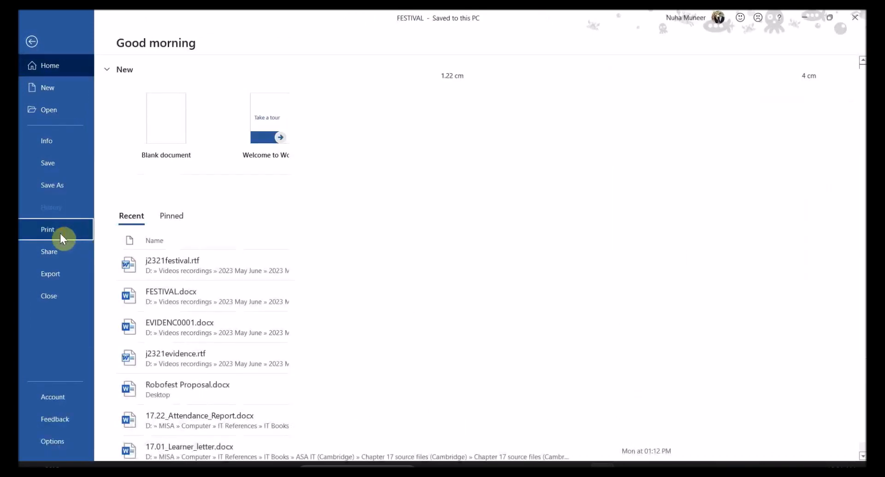
{"action": "left_click", "coordinate": [59, 232]}
{"action": "scroll", "coordinate": [566, 327], "scroll_direction": "down", "scroll_amount": 15}
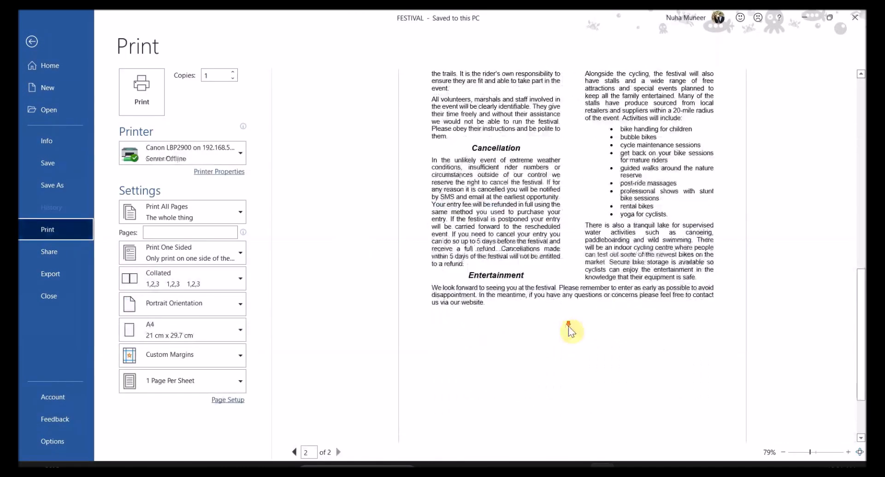
{"action": "scroll", "coordinate": [568, 326], "scroll_direction": "up", "scroll_amount": 15}
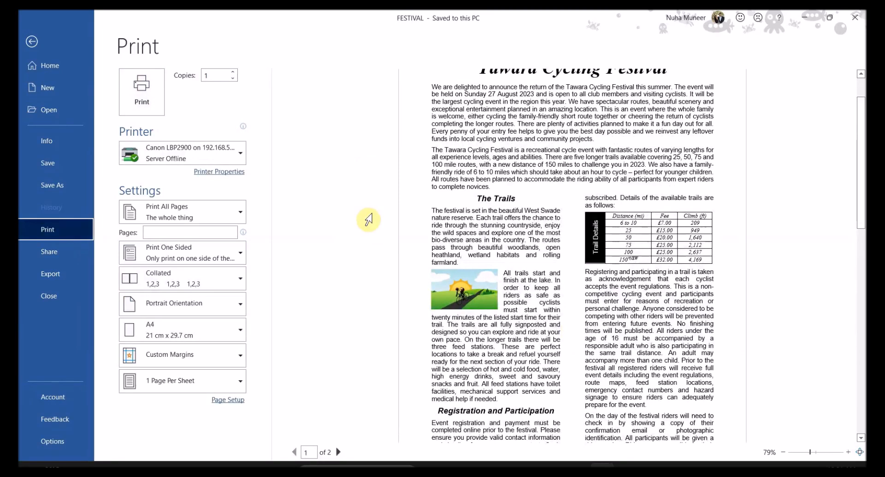
{"action": "left_click", "coordinate": [31, 42]}
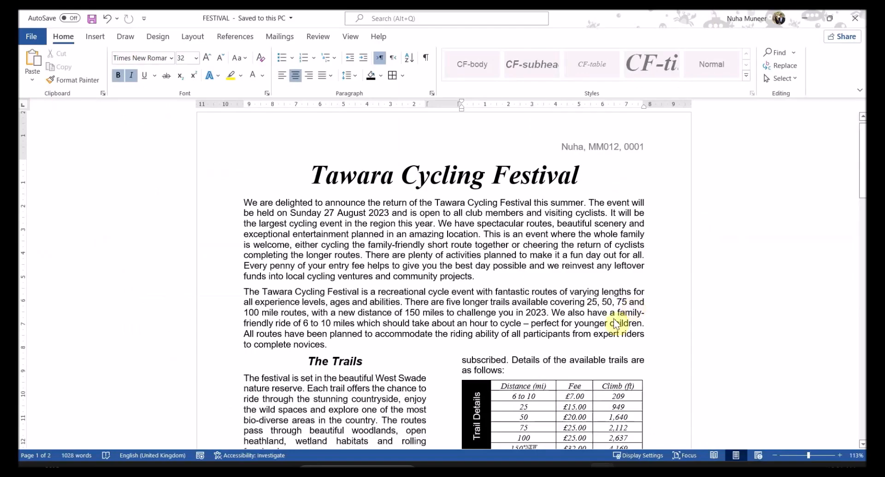
{"action": "scroll", "coordinate": [617, 318], "scroll_direction": "down", "scroll_amount": 10}
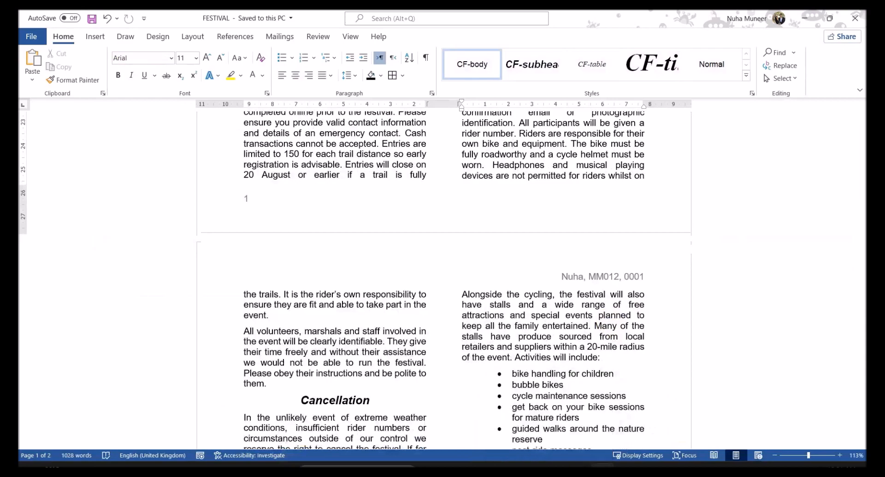